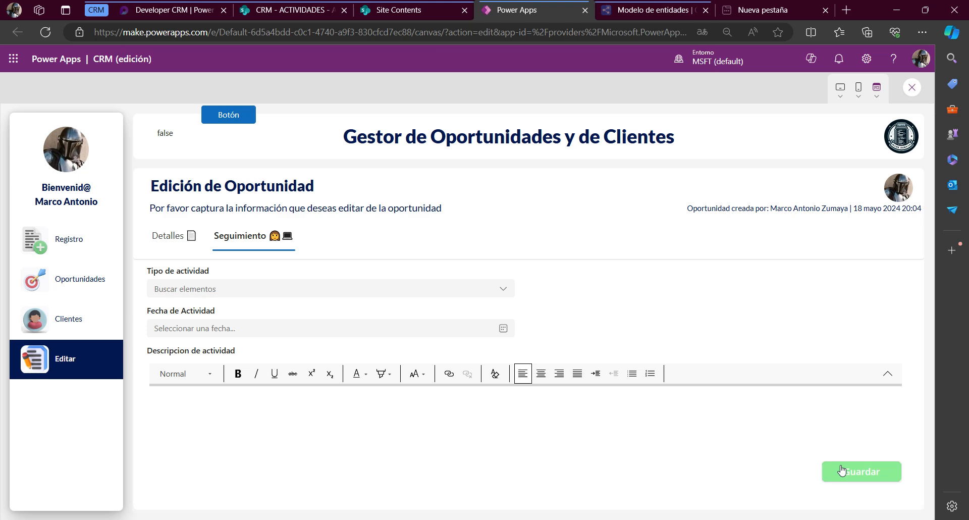
Switch to SharePoint to check the ACTIVIDADES list's Id Oportunidad values, and return to Power Apps to examine the opportunity's Title ID under Detalles
left_click(290, 10)
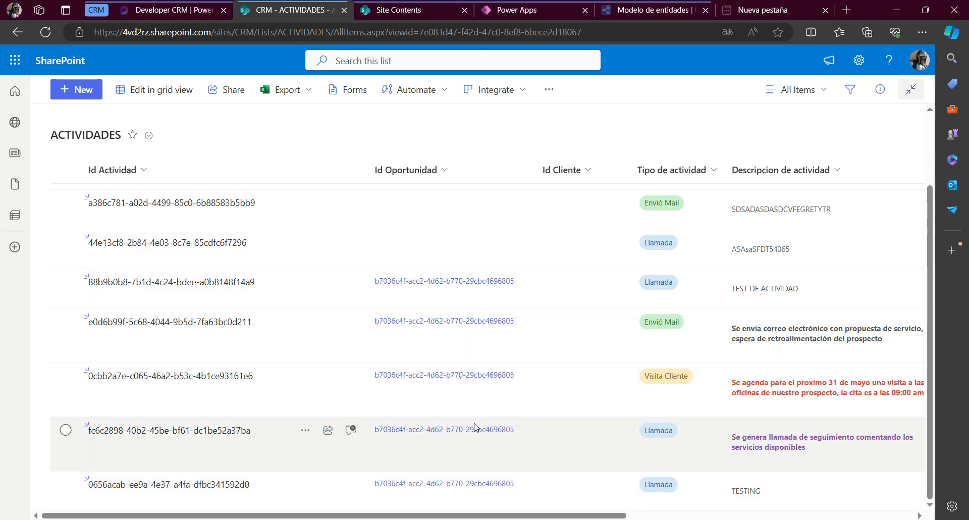
scroll(475, 427, "up", 2)
left_click(493, 11)
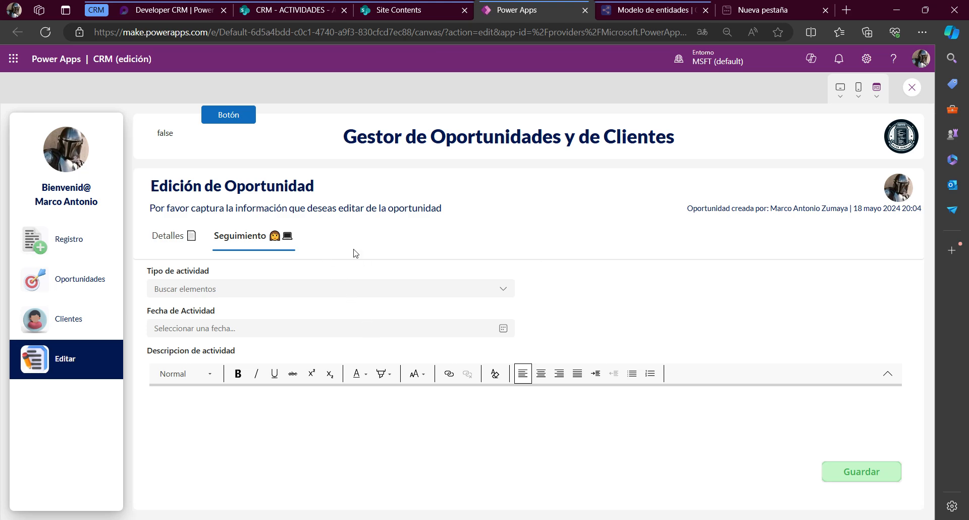
left_click(191, 235)
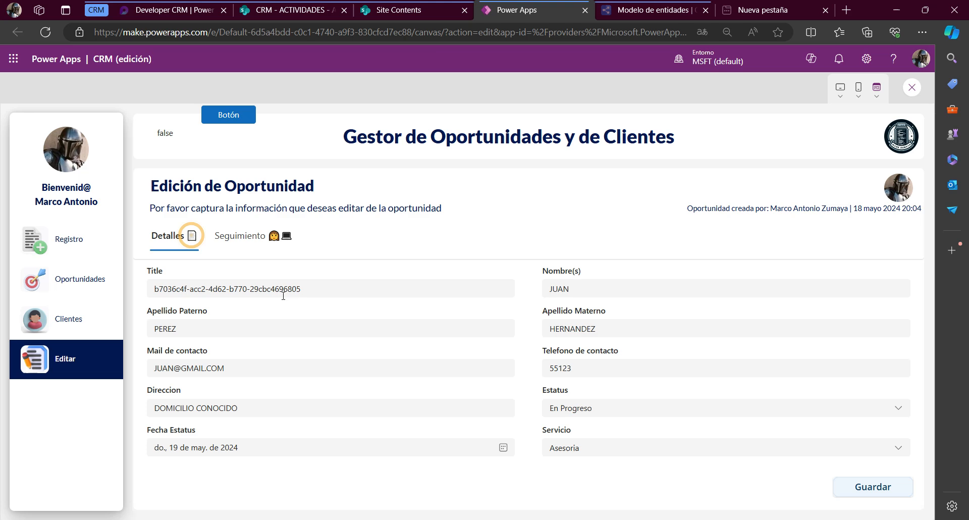
triple_click(313, 288)
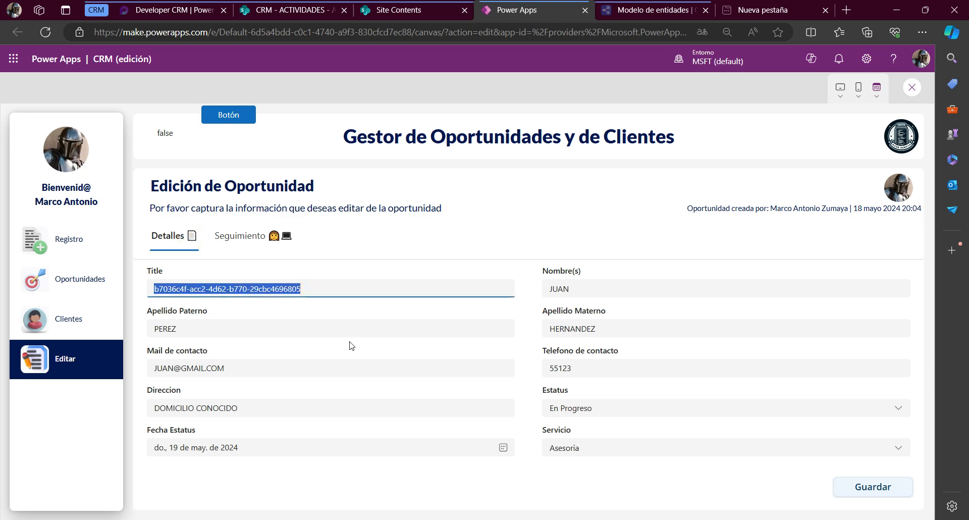
left_click(254, 249)
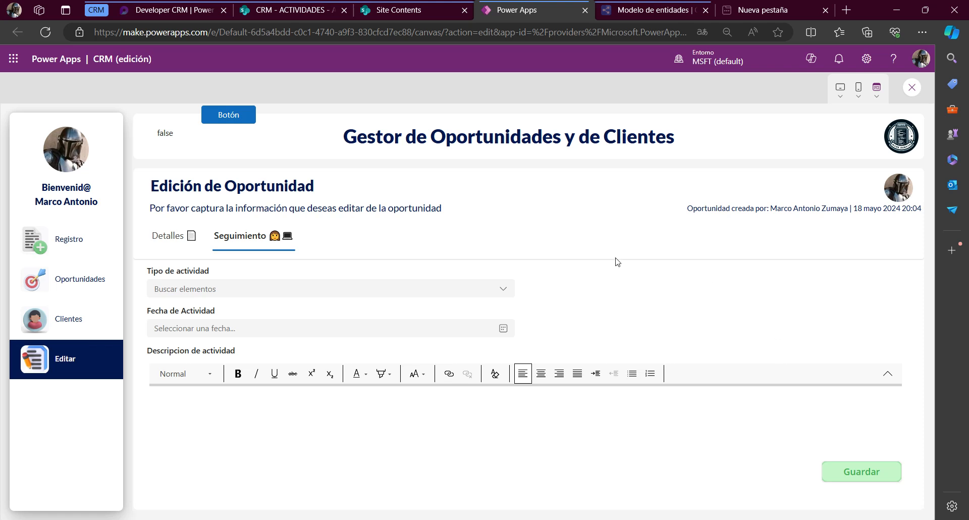
Open the Asesoria opportunity from the En Progreso column and examine its Detalles and Seguimiento sections
left_click(103, 281)
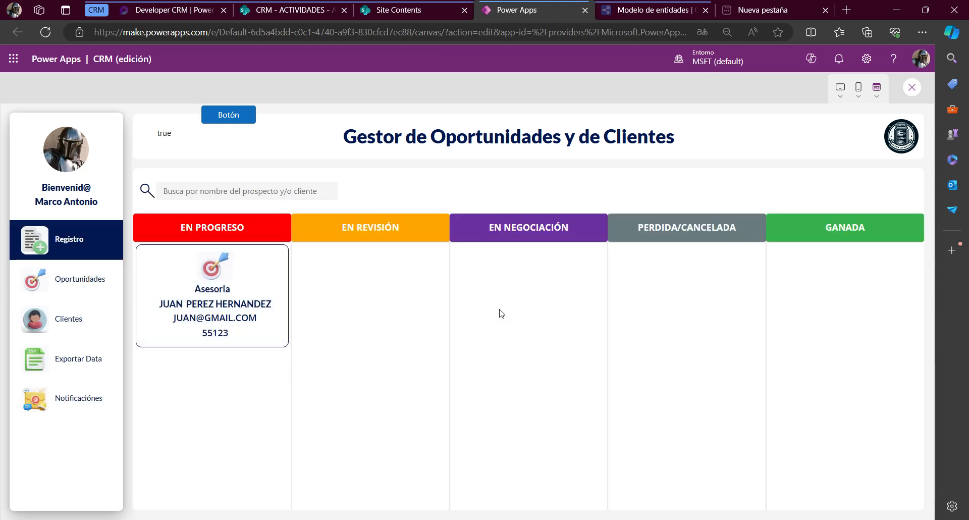
left_click(227, 292)
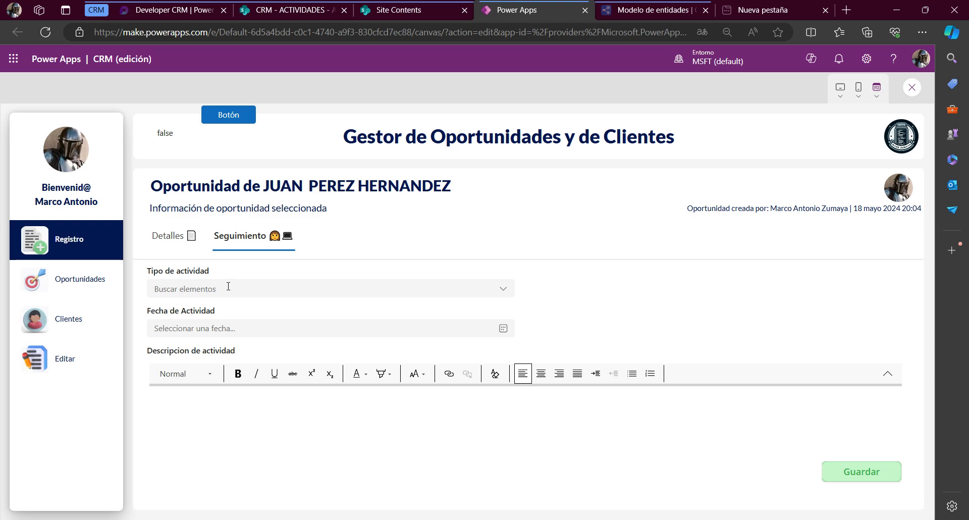
left_click(171, 246)
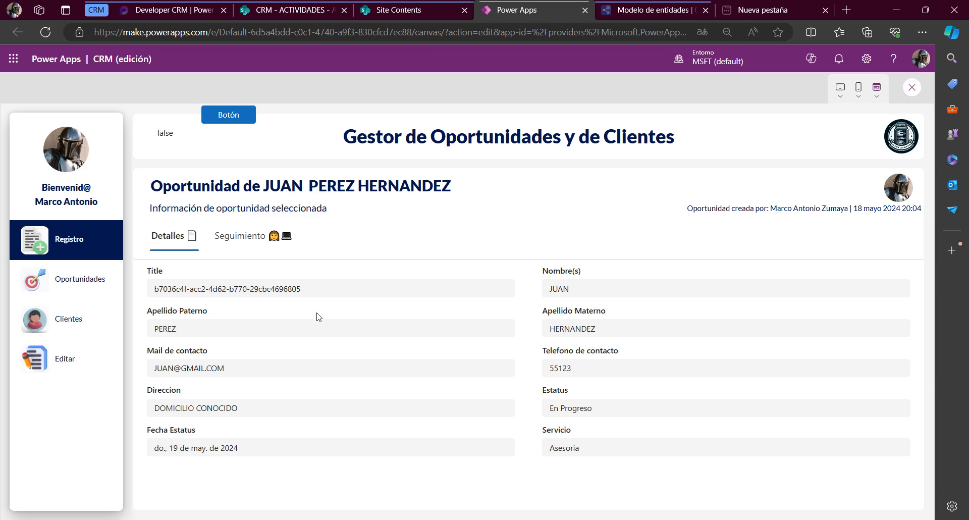
left_click(243, 245)
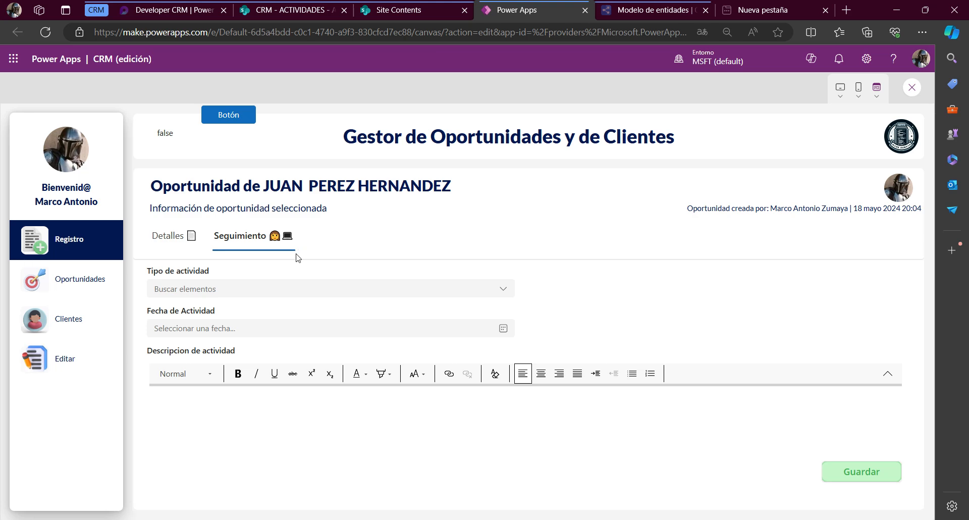
left_click(152, 246)
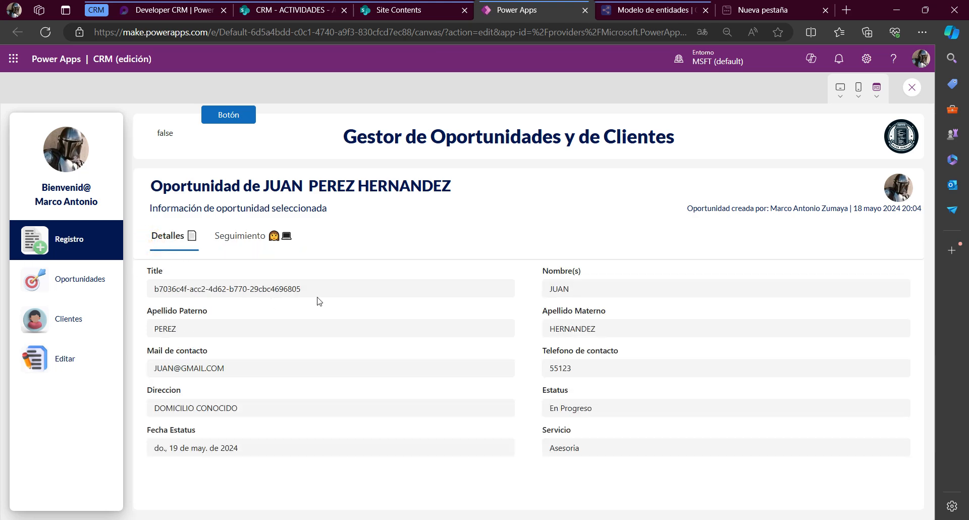
left_click(314, 288)
left_click(267, 236)
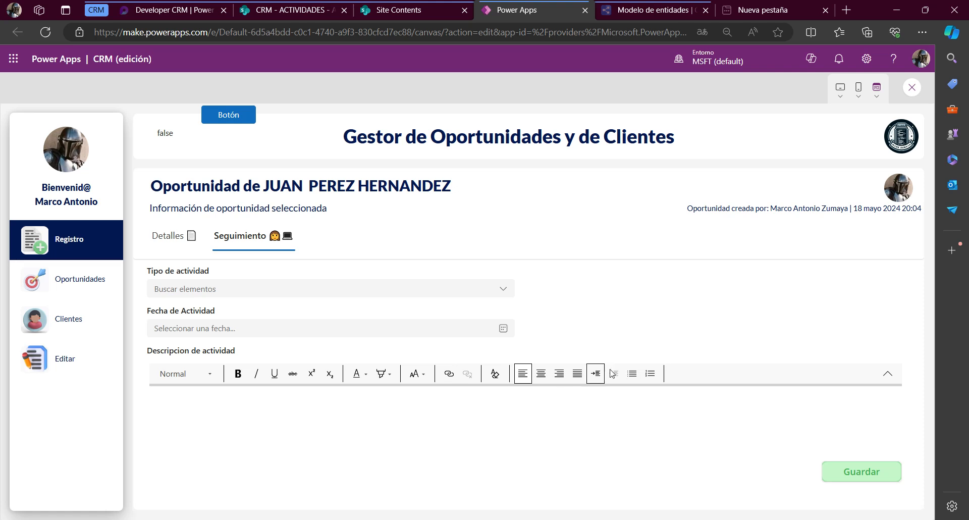
left_click(163, 237)
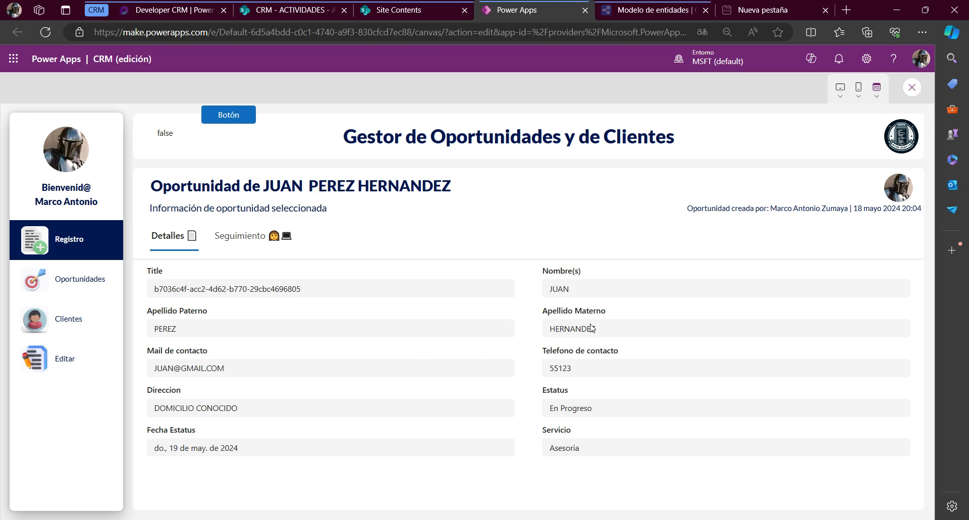
Exit the app preview, dismiss the tip, and select the Descripcion de actividad card on the canvas
key("Escape")
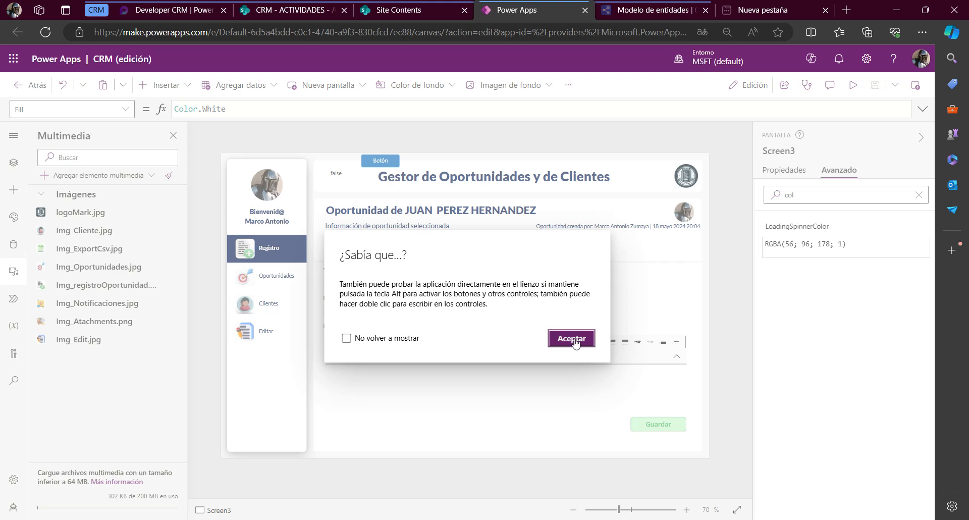
left_click(571, 338)
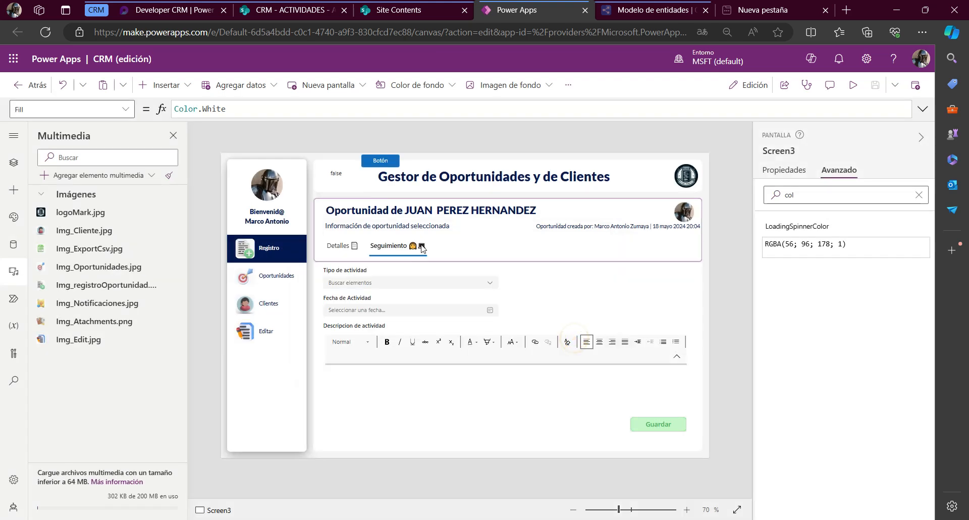
left_click(569, 321)
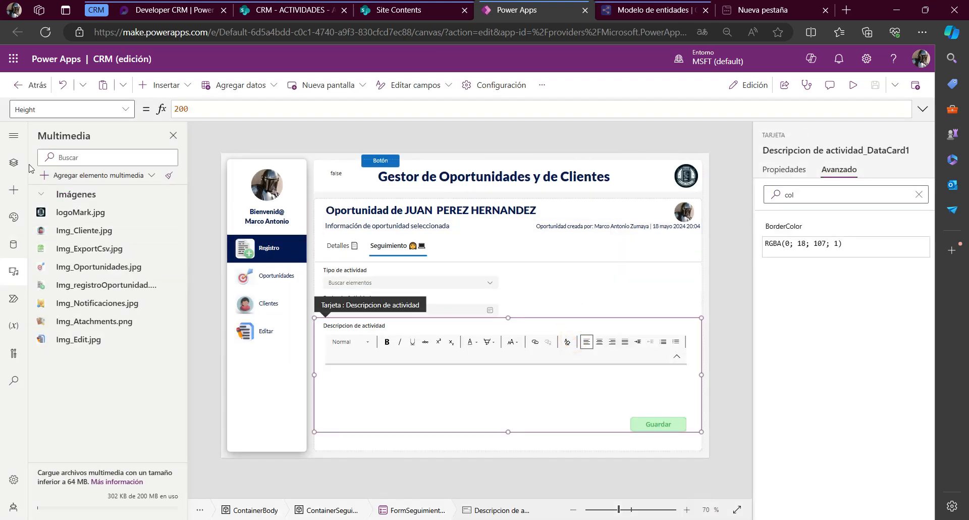
Show the screen's control tree and collapse ContainerGuardarActividad and FormSeguimientoActividad inside ContainerSeguimiento
left_click(14, 162)
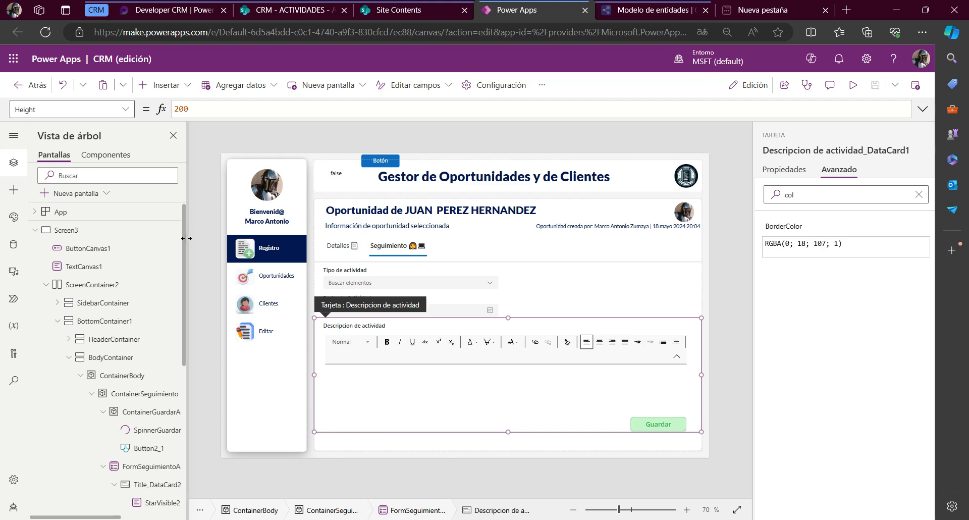
scroll(163, 403, "down", 5)
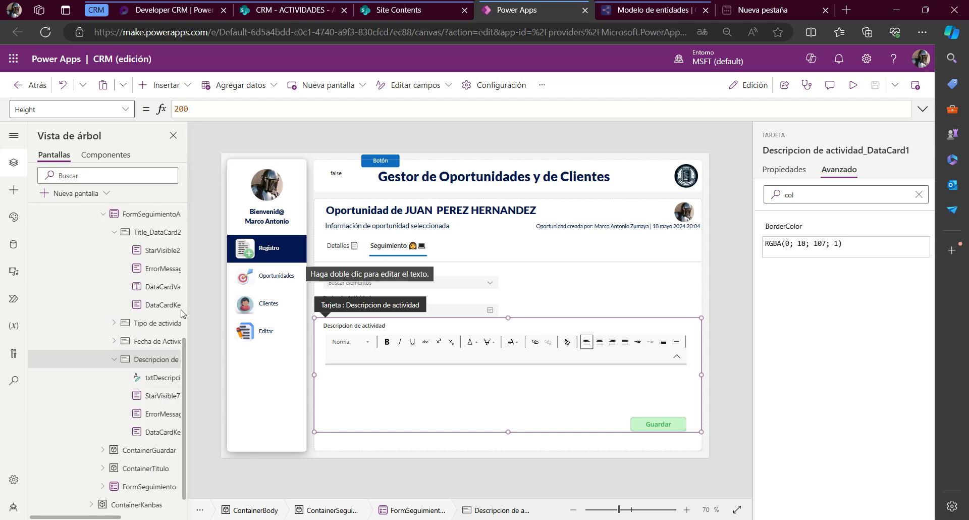
scroll(131, 313, "up", 2)
left_click(109, 277)
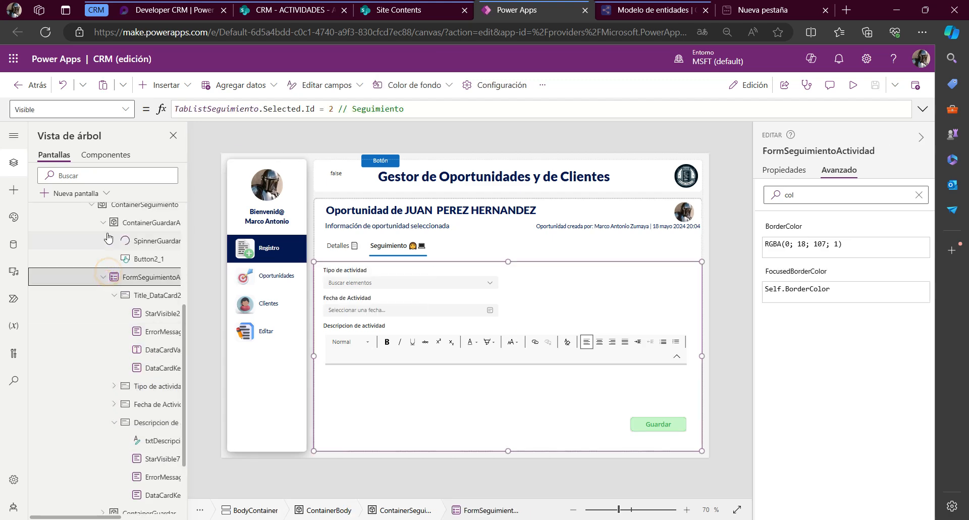
scroll(124, 255, "up", 2)
left_click(133, 269)
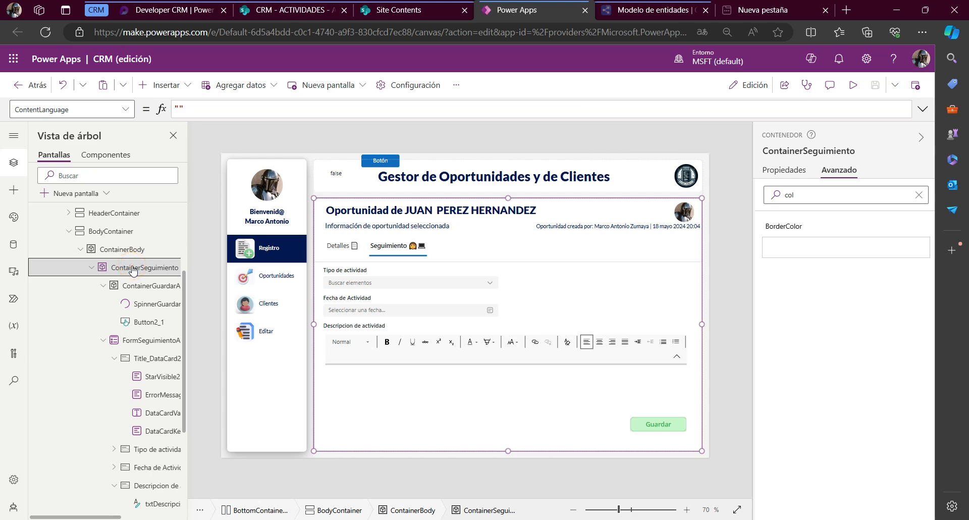
left_click(105, 287)
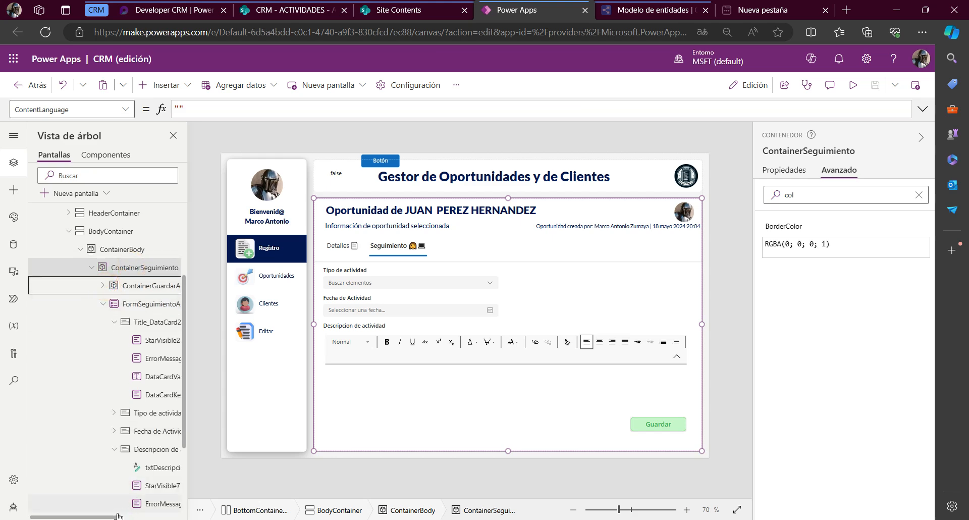
left_click_drag(123, 516, 153, 516)
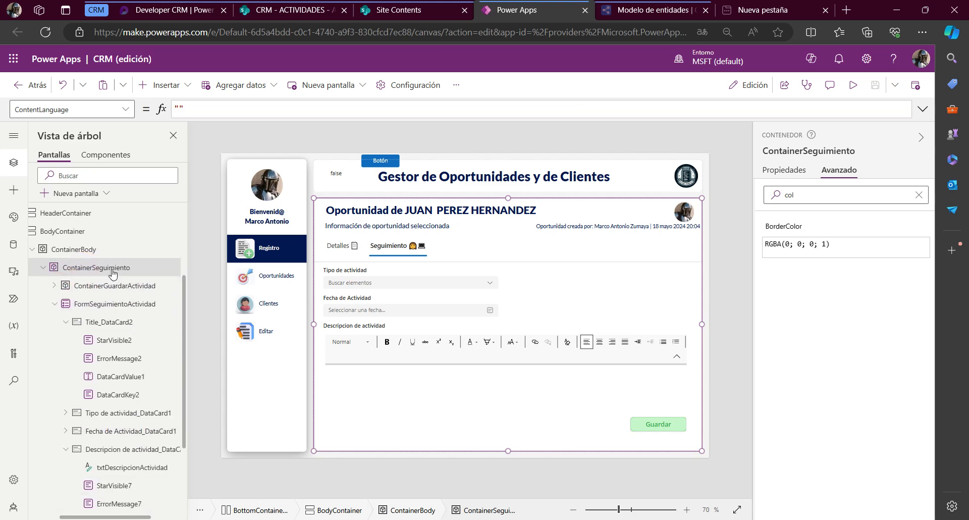
left_click(54, 303)
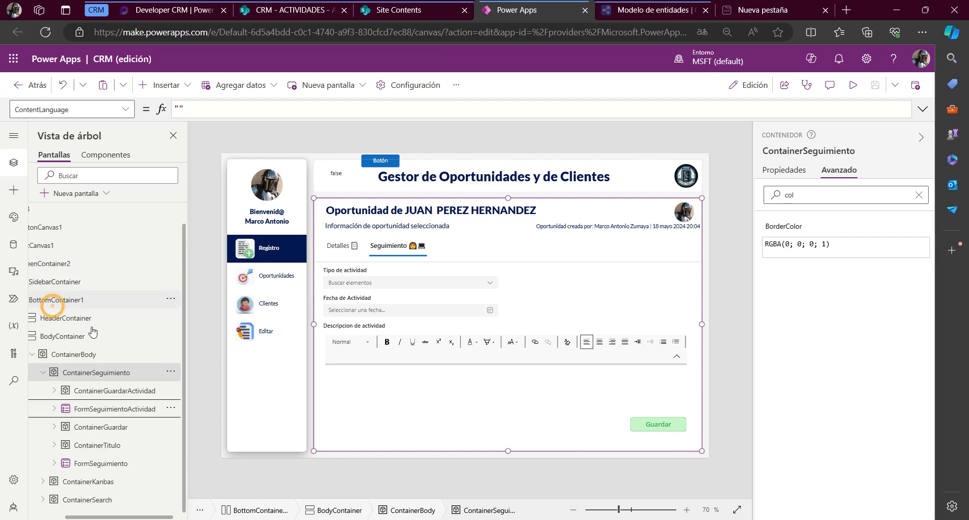
Comment out the Visible formula shared by ContainerGuardarActividad and FormSeguimientoActividad with a leading //
left_click(90, 398)
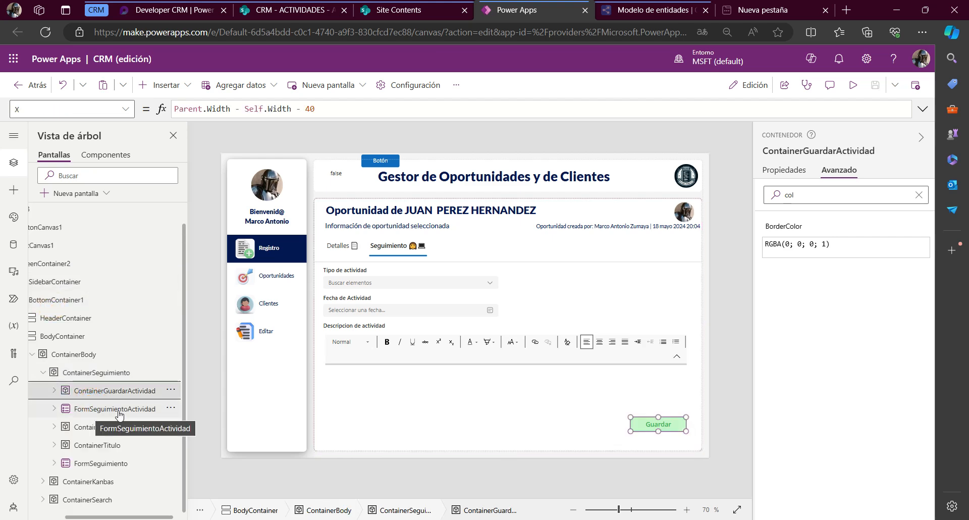
left_click(117, 408)
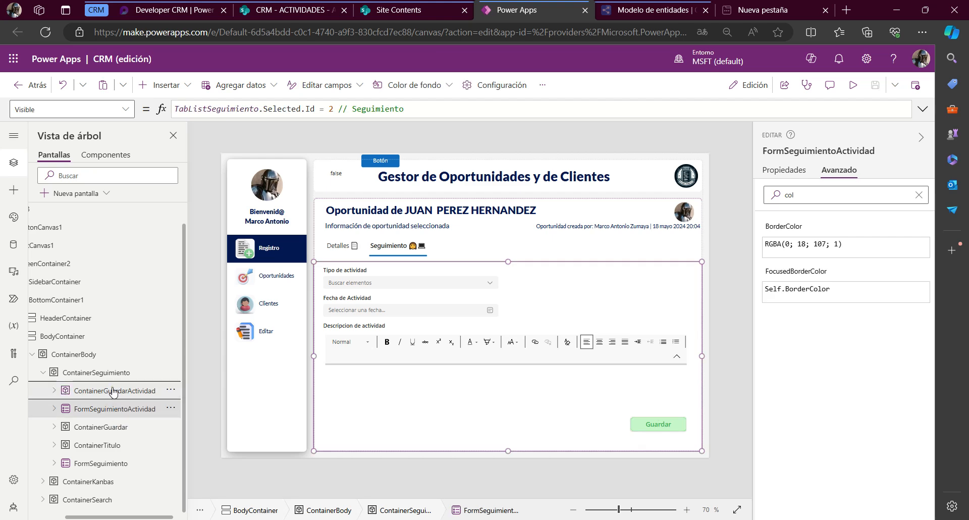
left_click(100, 396, "ctrl")
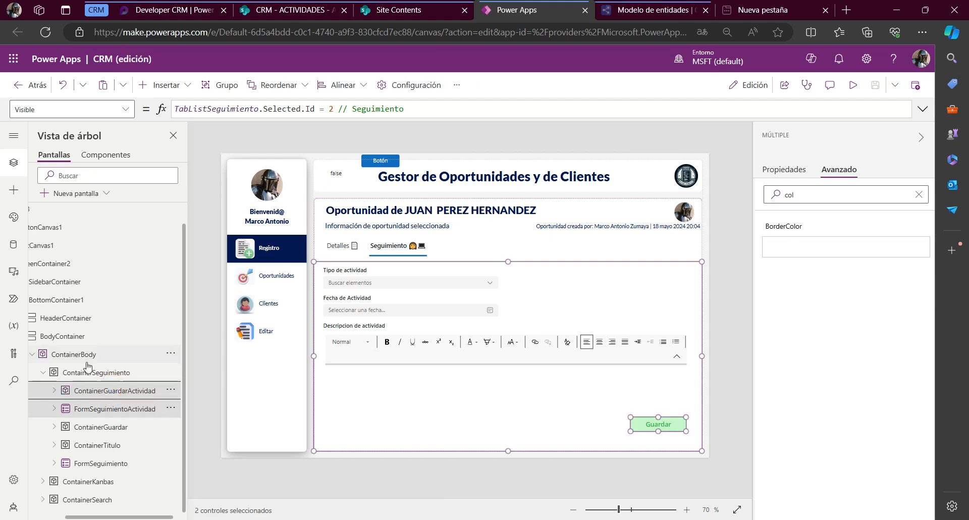
left_click(56, 109)
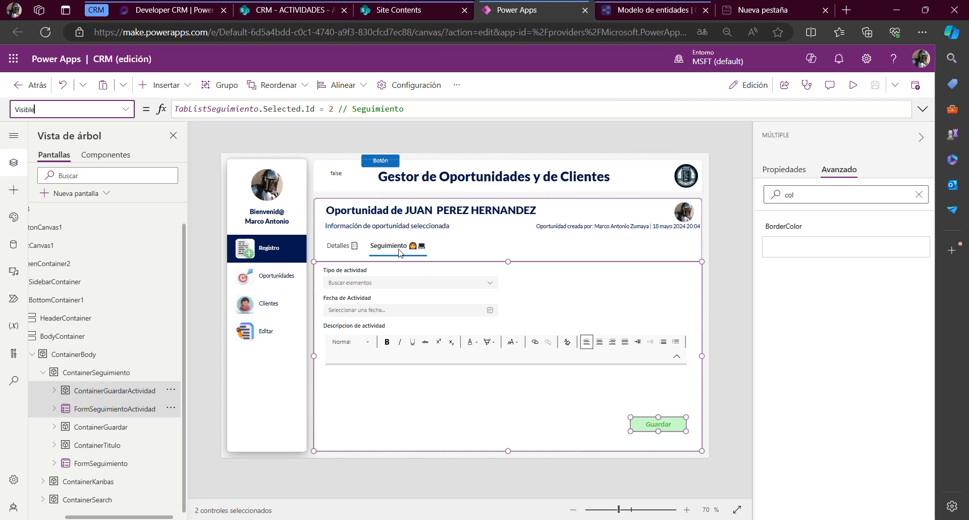
left_click(332, 108)
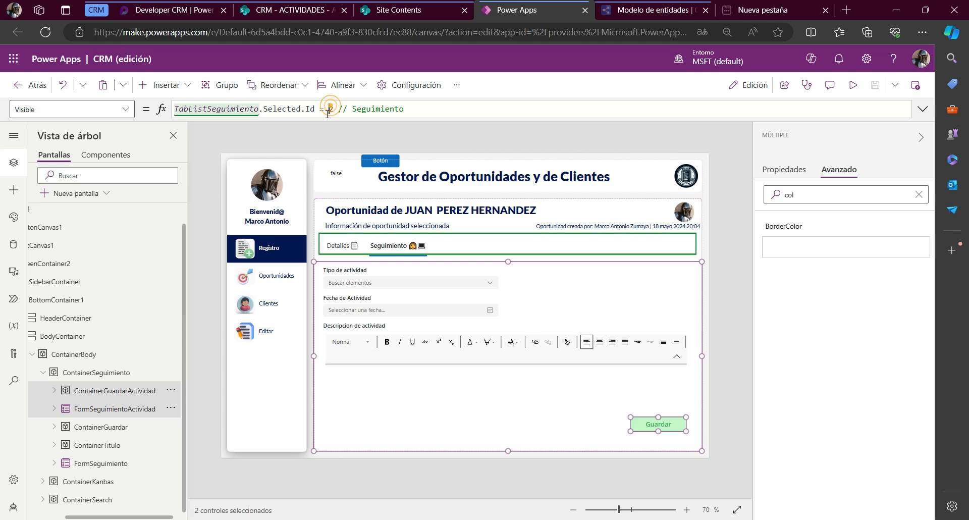
key("Home")
type("//")
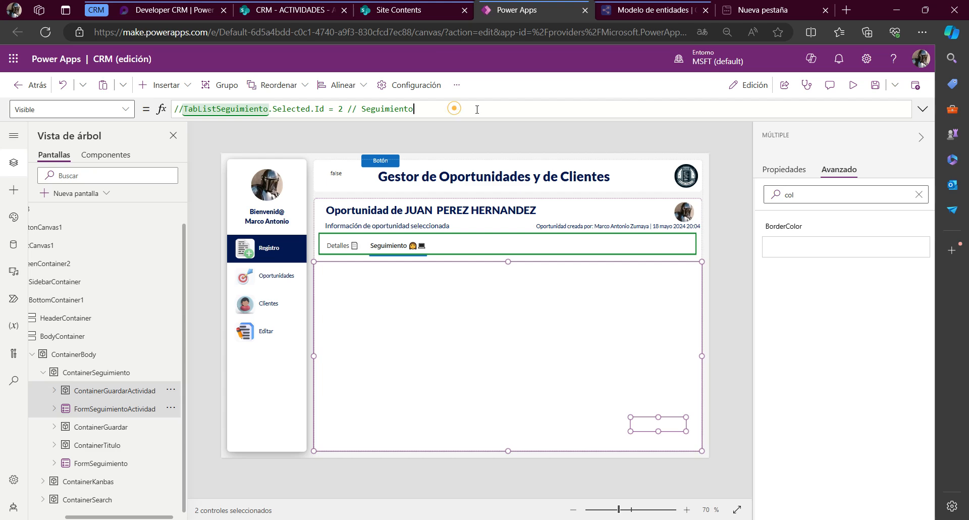
left_click(455, 108)
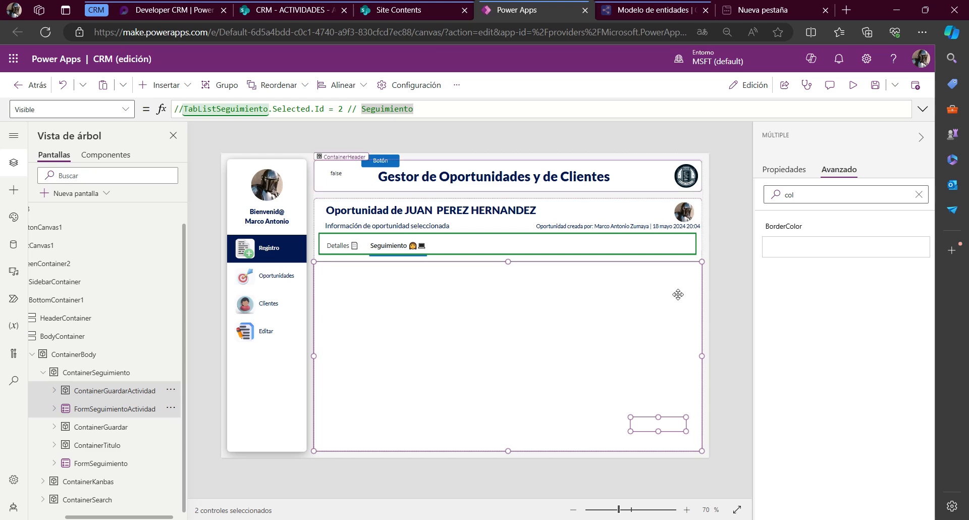
Insert a plain container inside ContainerSeguimiento and move it into the empty area below the Detalles and Seguimiento headings
left_click(125, 372)
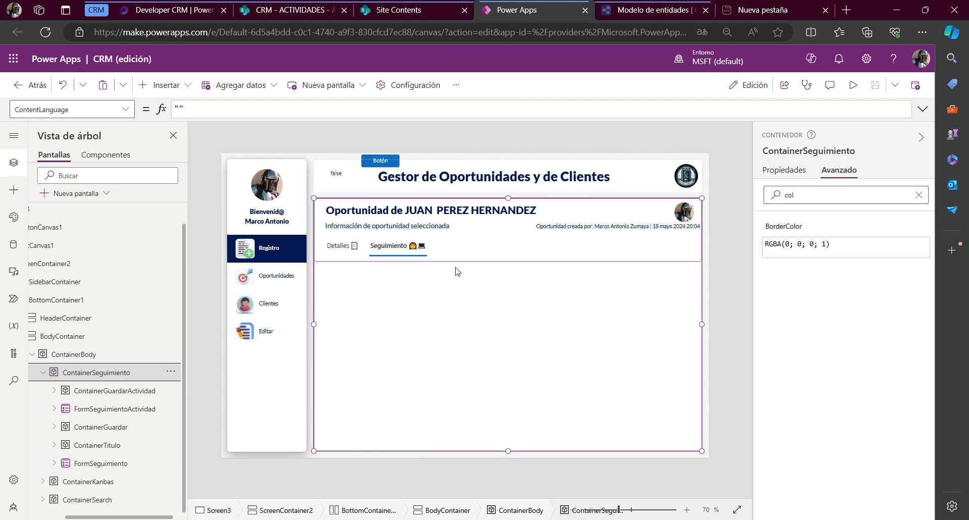
left_click(184, 86)
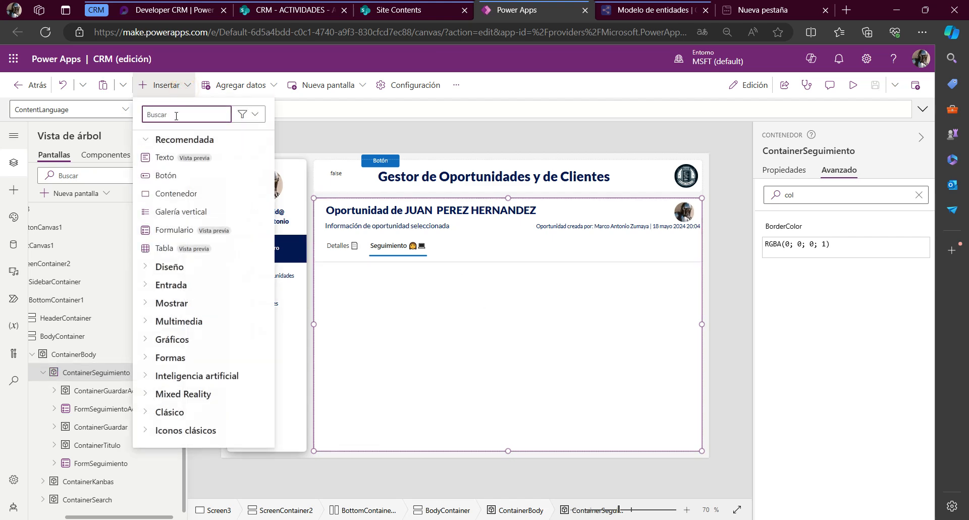
type("conte")
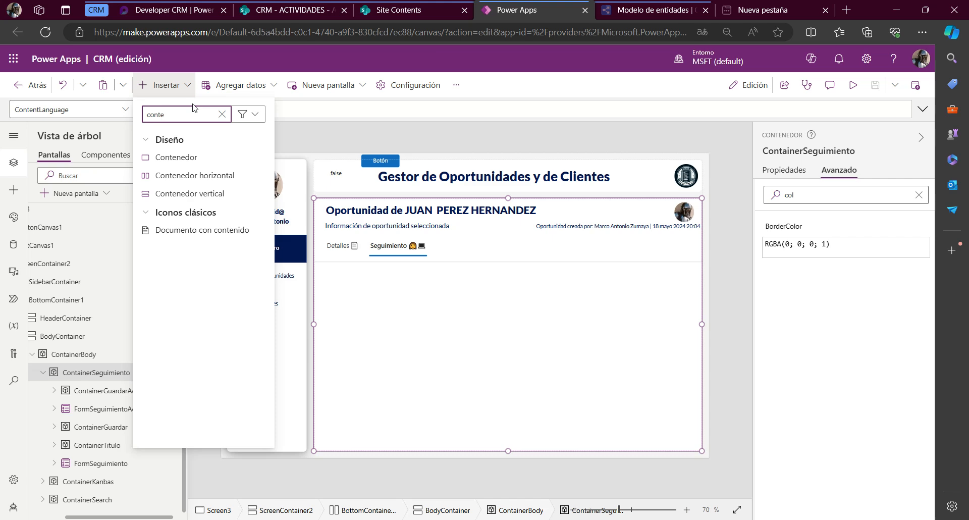
left_click(183, 157)
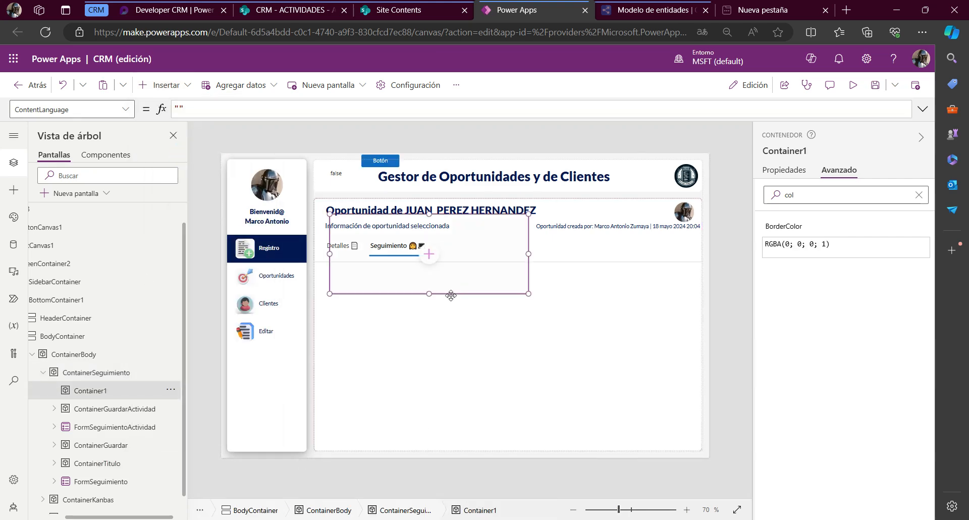
left_click_drag(451, 295, 454, 350)
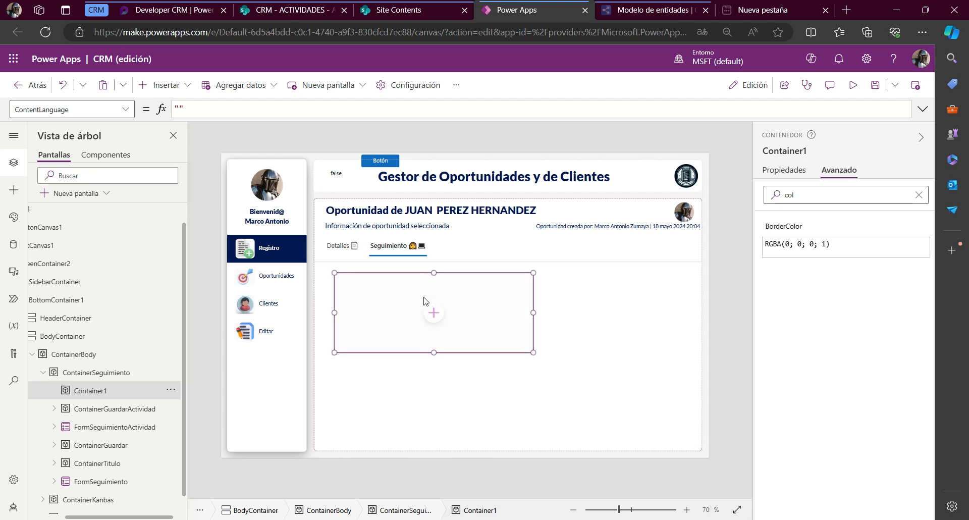
Rename the new container ContainerGaleryActividades and widen it to 885 within the Seguimiento area
left_click(765, 152)
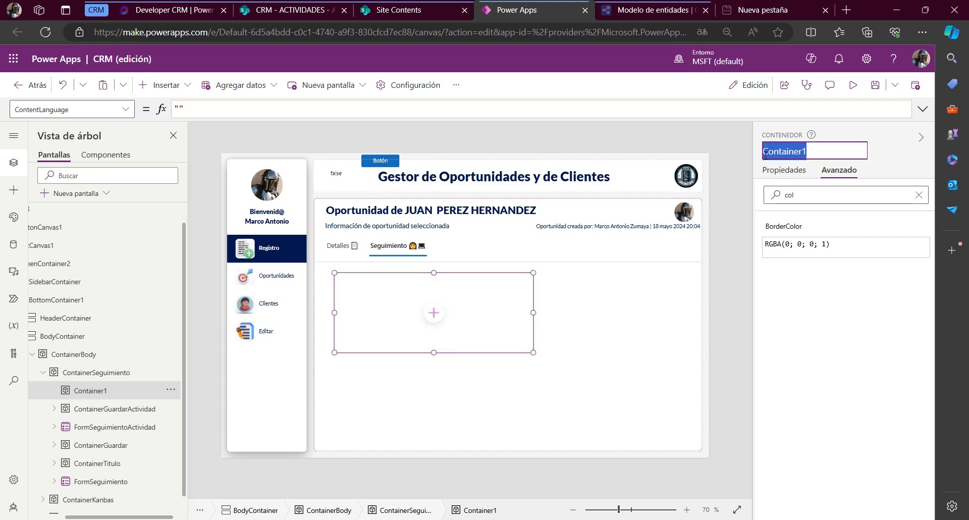
type("ContainerGale")
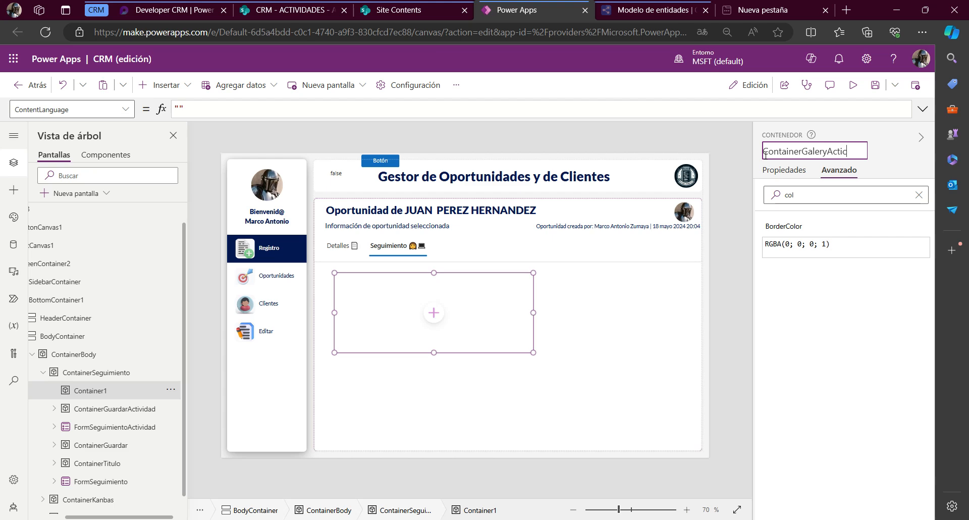
type("ryActiVIDA")
type("vidades")
key("Return")
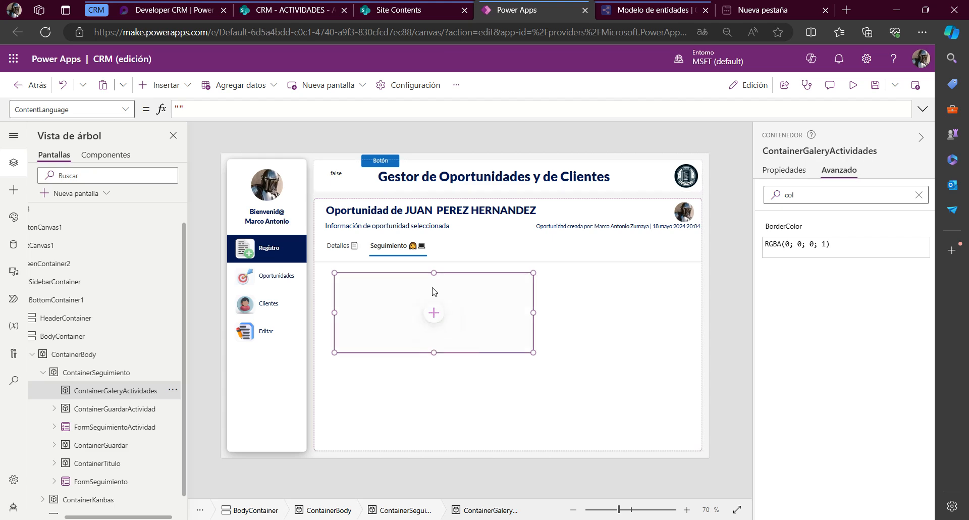
left_click(377, 321)
left_click_drag(532, 312, 686, 317)
Insert a blank vertical gallery inside ContainerGaleryActividades and connect it to the ACTIVIDADES SharePoint list
left_click(508, 314)
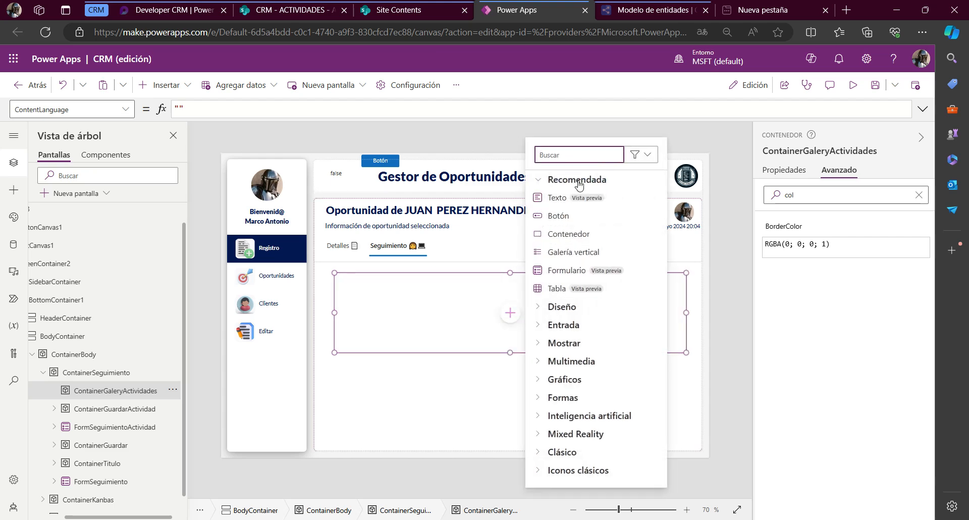
type("gal")
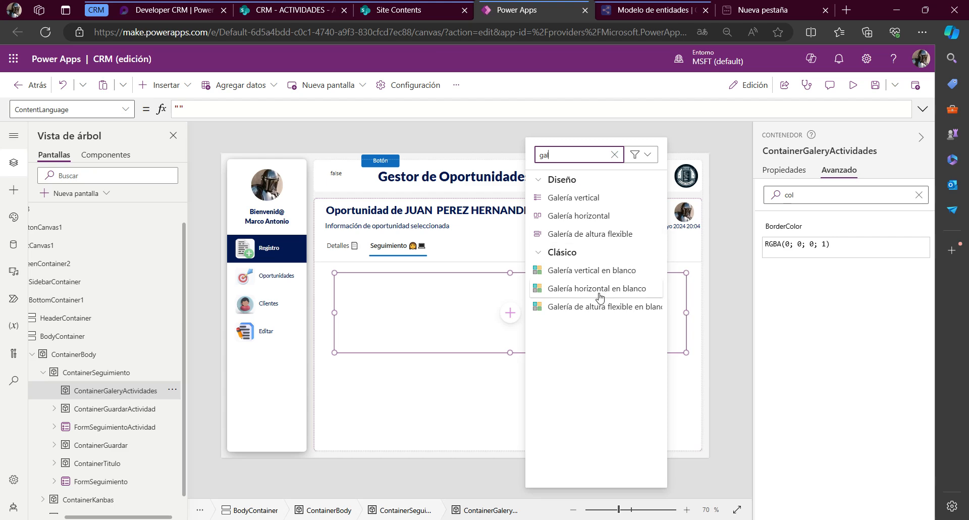
left_click(586, 271)
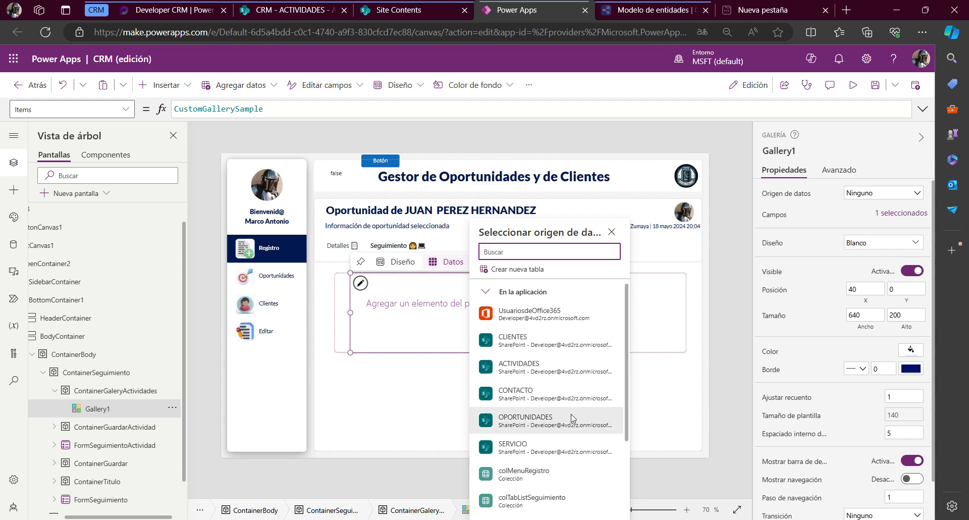
left_click(572, 371)
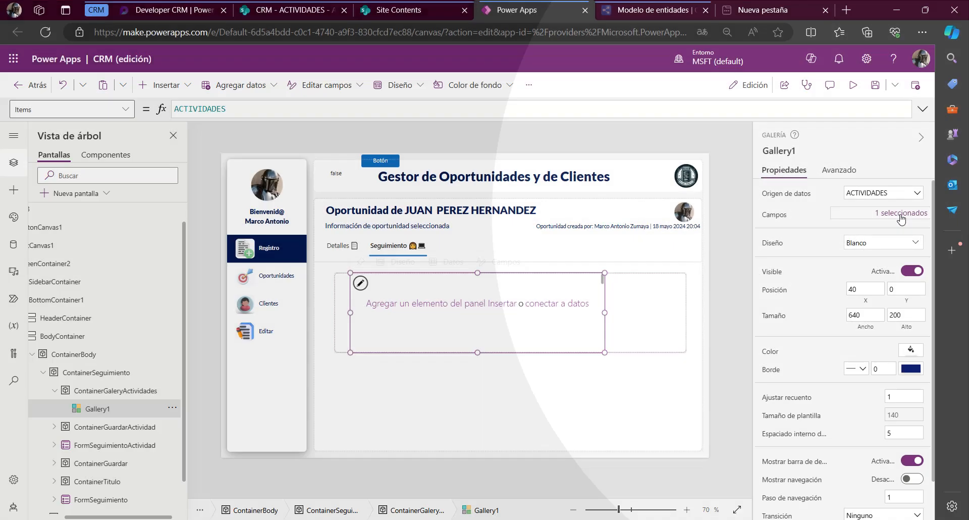
left_click(900, 214)
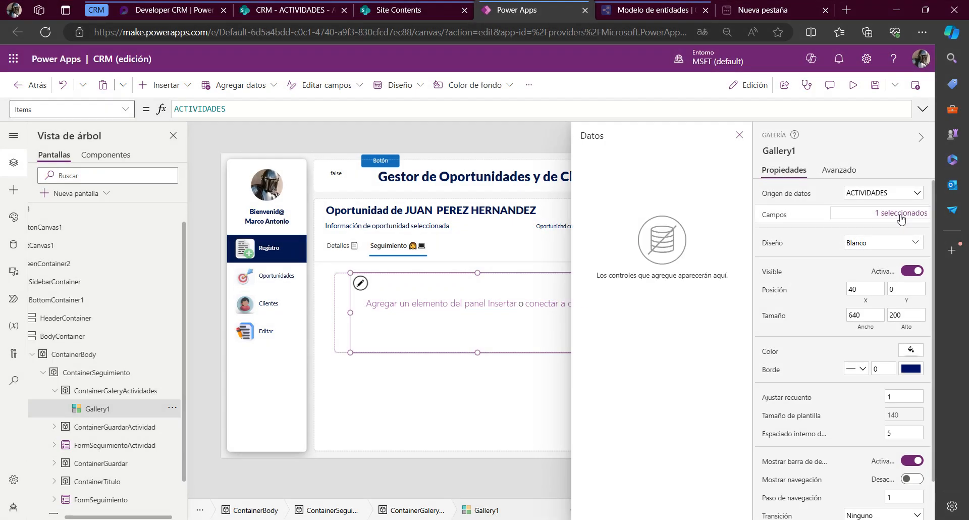
left_click(740, 141)
Extend ContainerGaleryActividades downward until it fills most of the empty area below the Detalles and Seguimiento headings
left_click(462, 313)
left_click(658, 327)
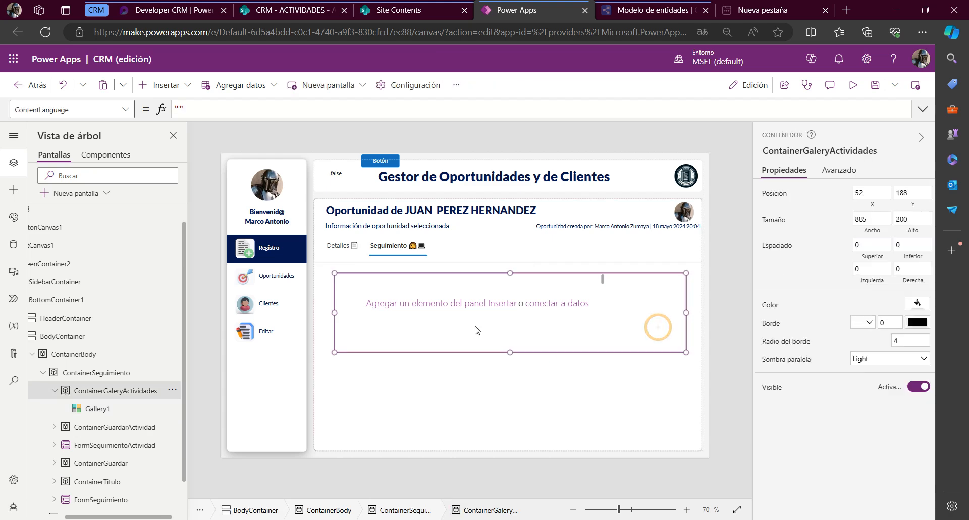
left_click_drag(509, 352, 518, 436)
Select the blank gallery inside ContainerGaleryActividades and widen it to 721
left_click(508, 271)
left_click(505, 307)
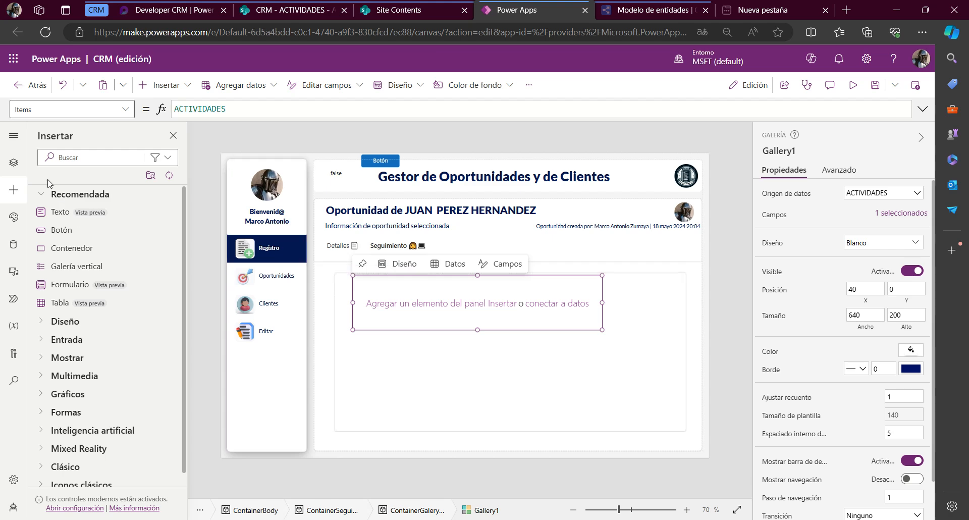
left_click(14, 162)
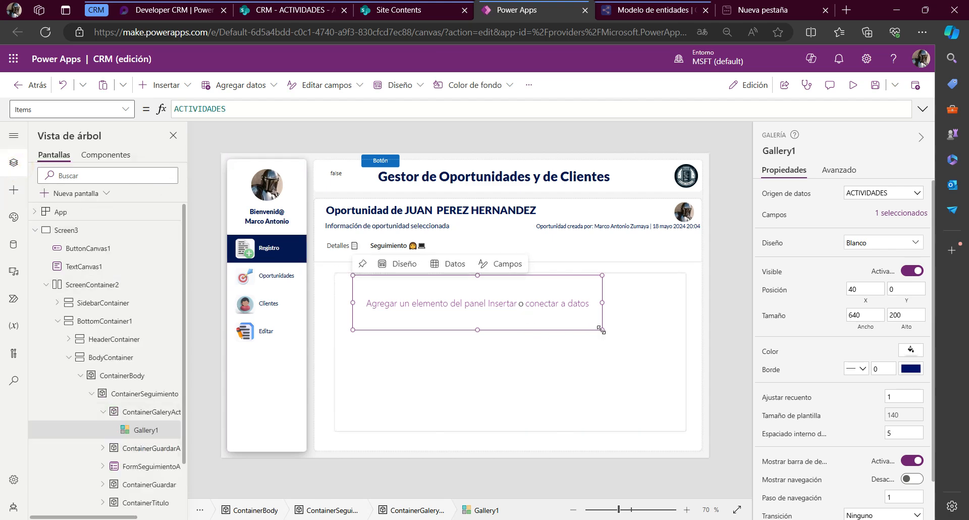
left_click_drag(601, 330, 635, 330)
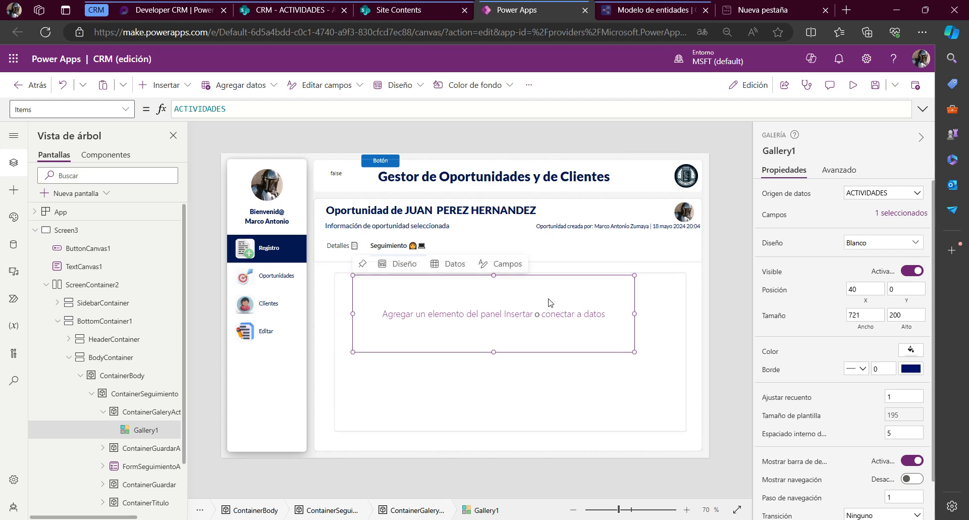
Clear the gallery's Items formula and reconnect the gallery to the ACTIVIDADES list
left_click(764, 216)
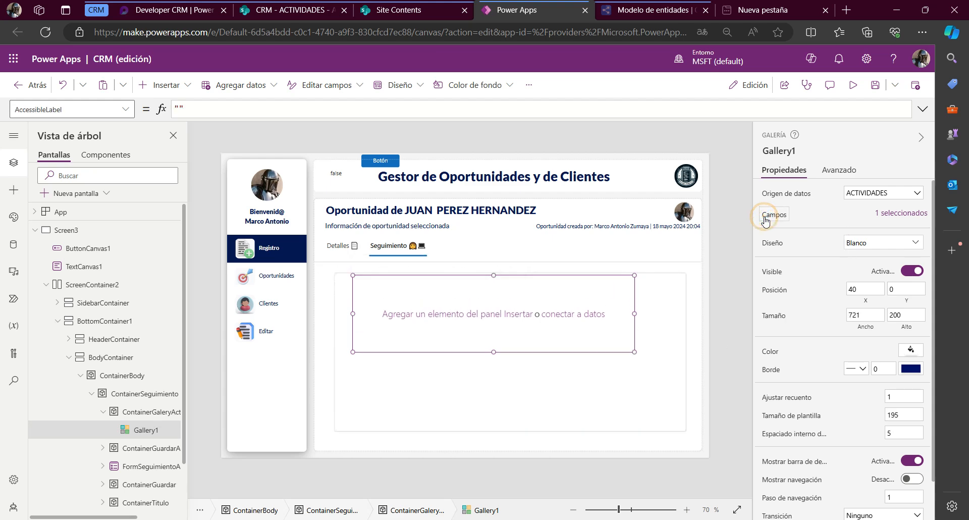
left_click(899, 213)
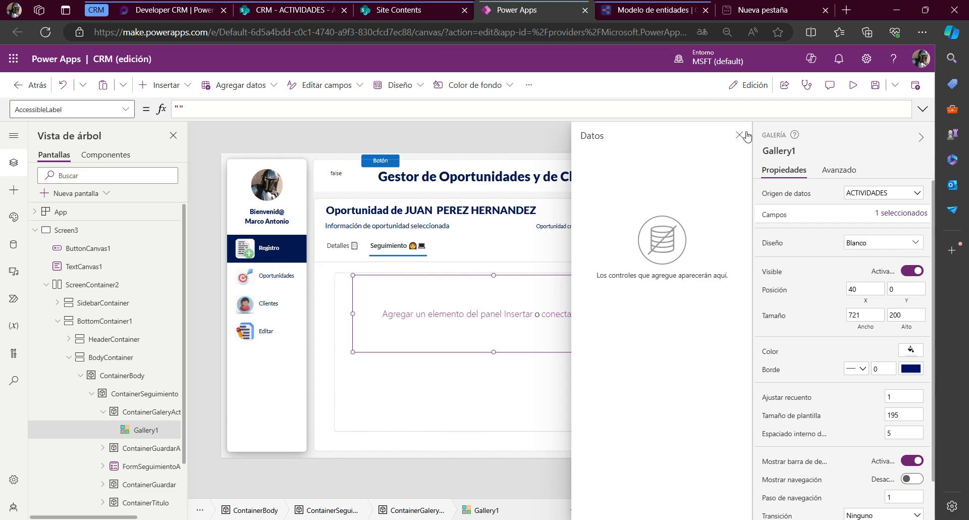
left_click(740, 135)
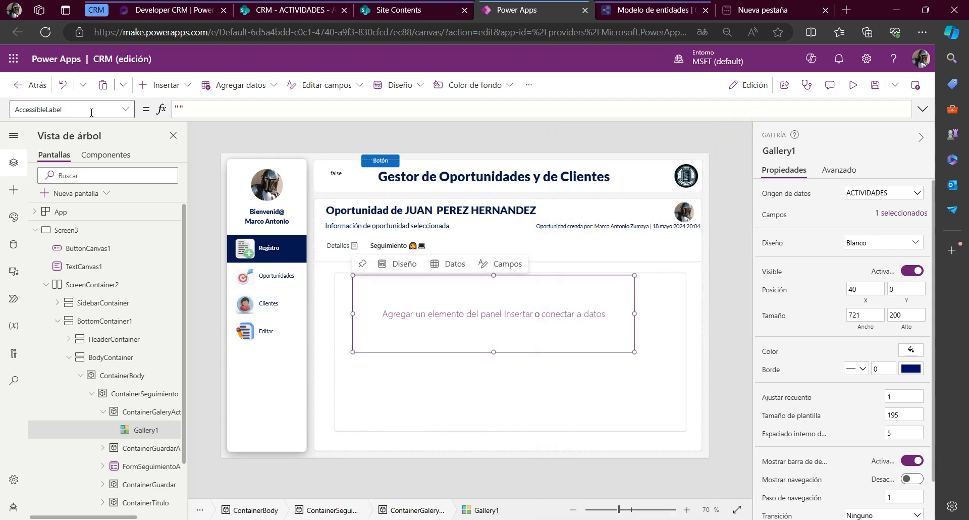
left_click(790, 197)
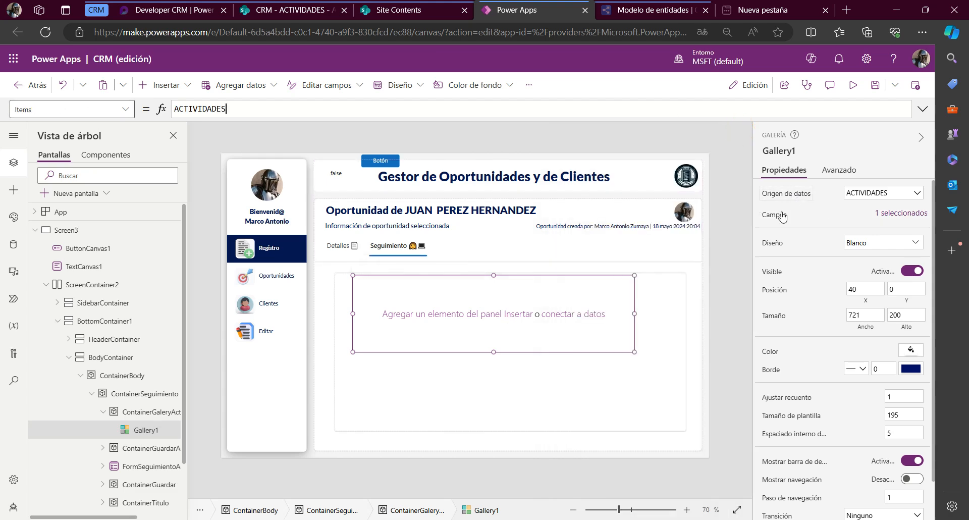
left_click(269, 110)
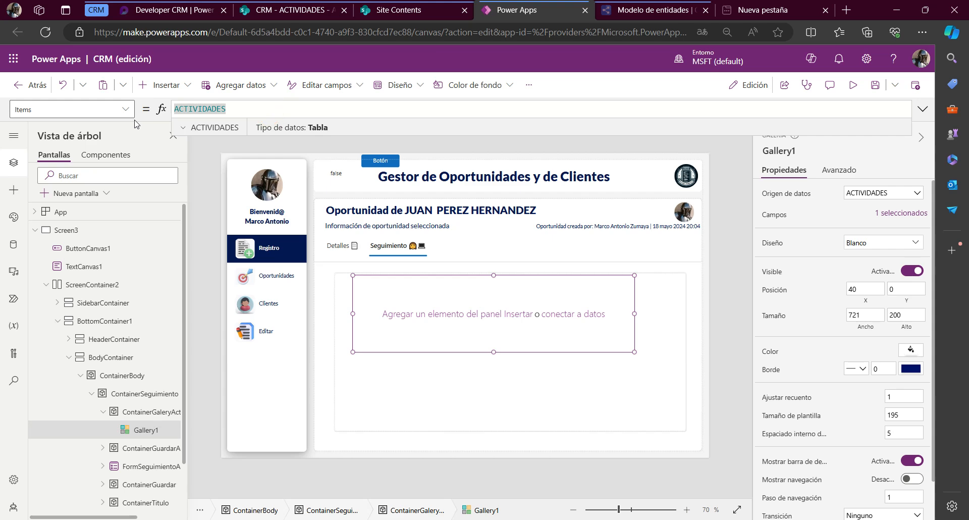
key("BackSpace")
left_click(573, 314)
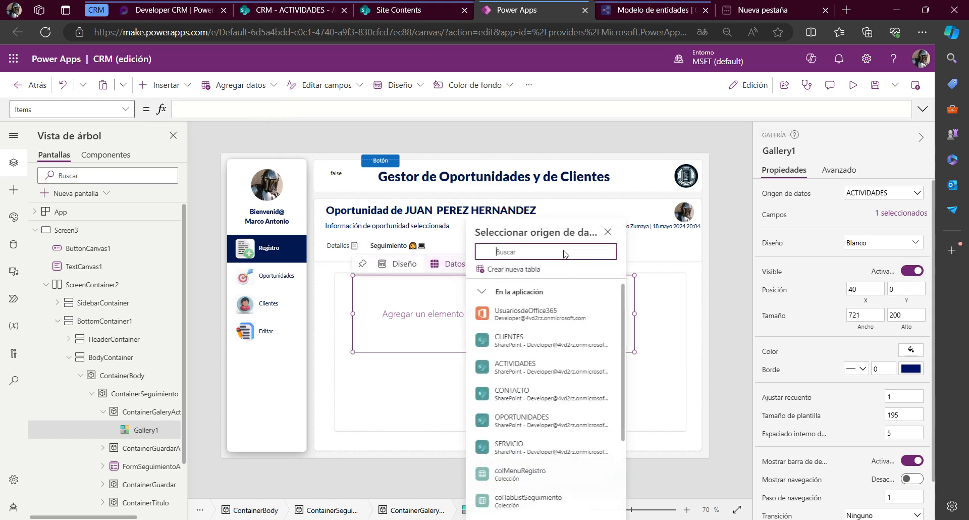
left_click(551, 377)
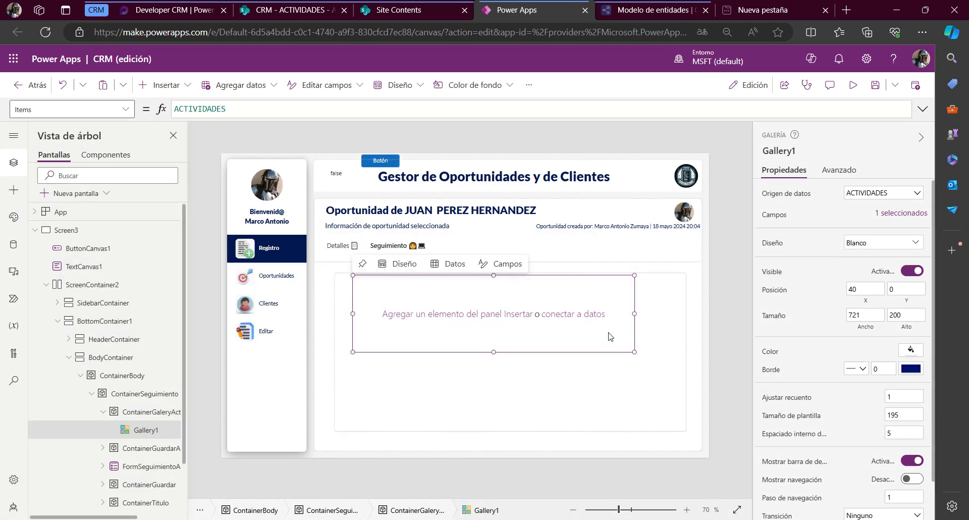
Apply the Título y subtítulo layout to the activities gallery
left_click(453, 265)
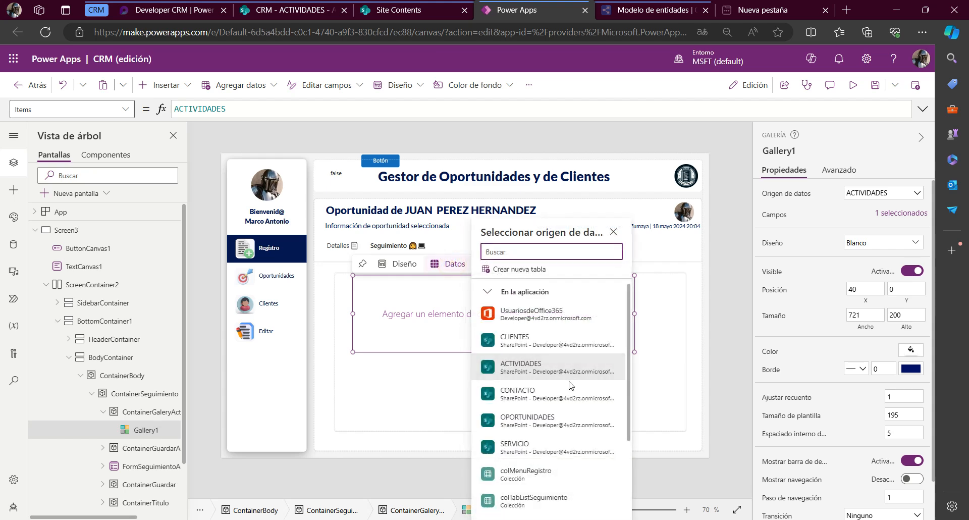
left_click(394, 266)
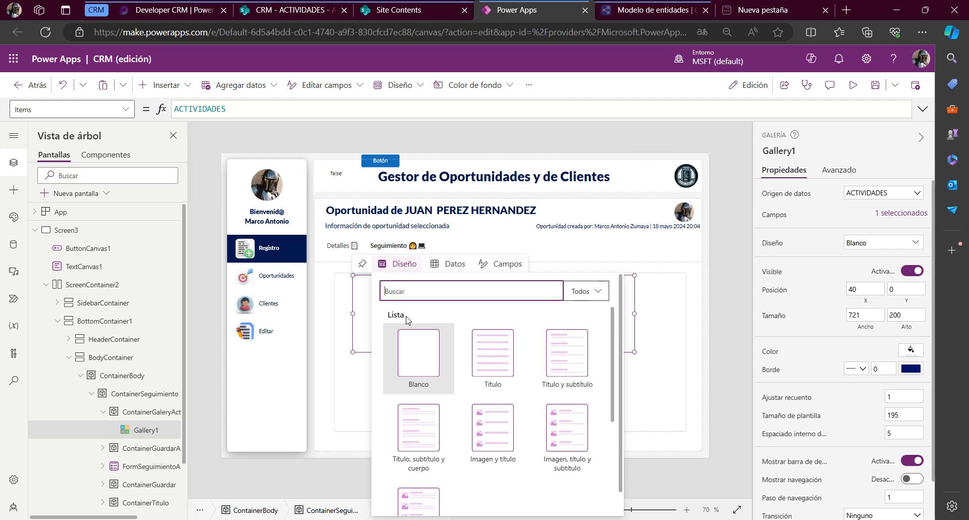
left_click(572, 347)
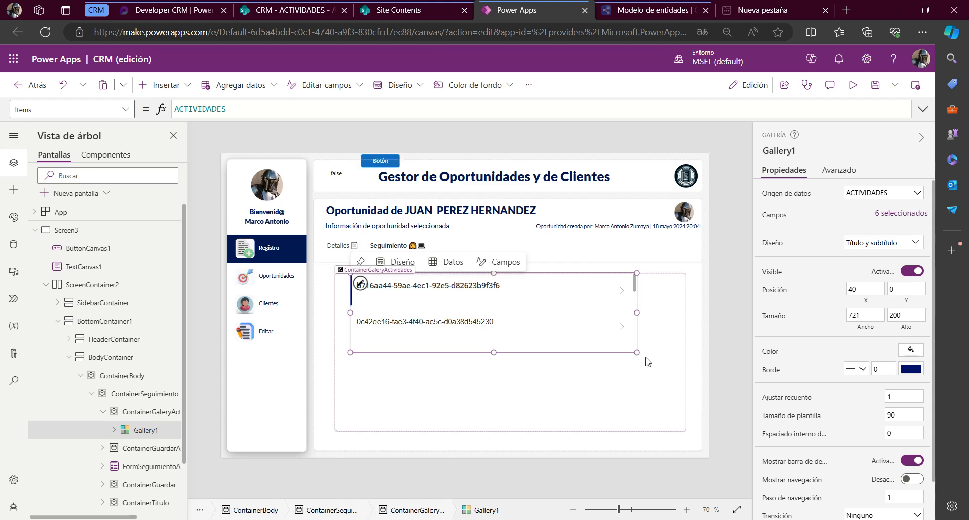
Enlarge the gallery to 792 wide by 380 high and apply the Imagen y título layout
left_click_drag(637, 353, 664, 423)
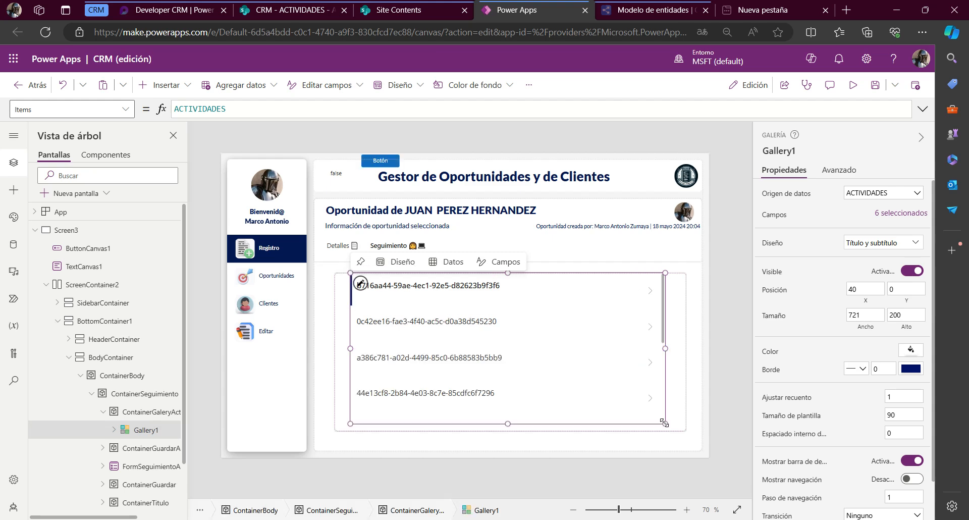
left_click(396, 262)
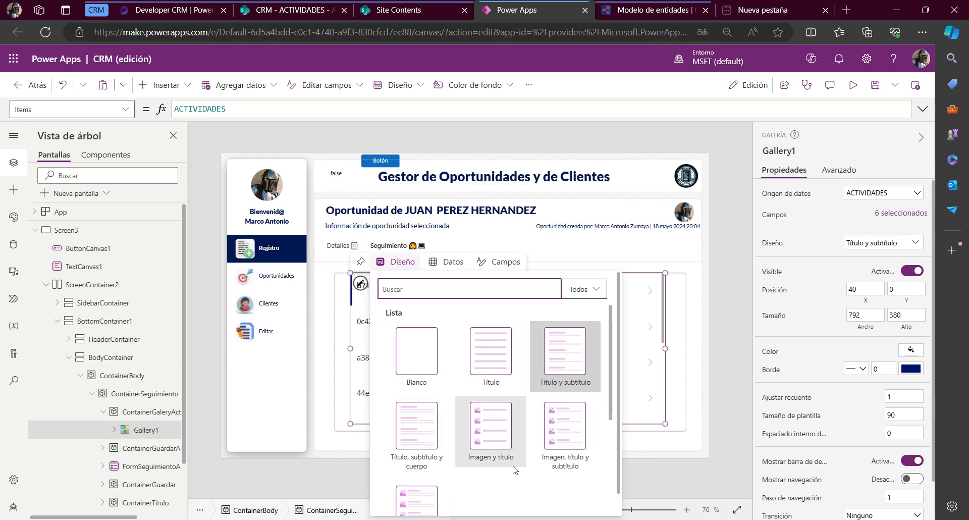
scroll(515, 468, "down", 2)
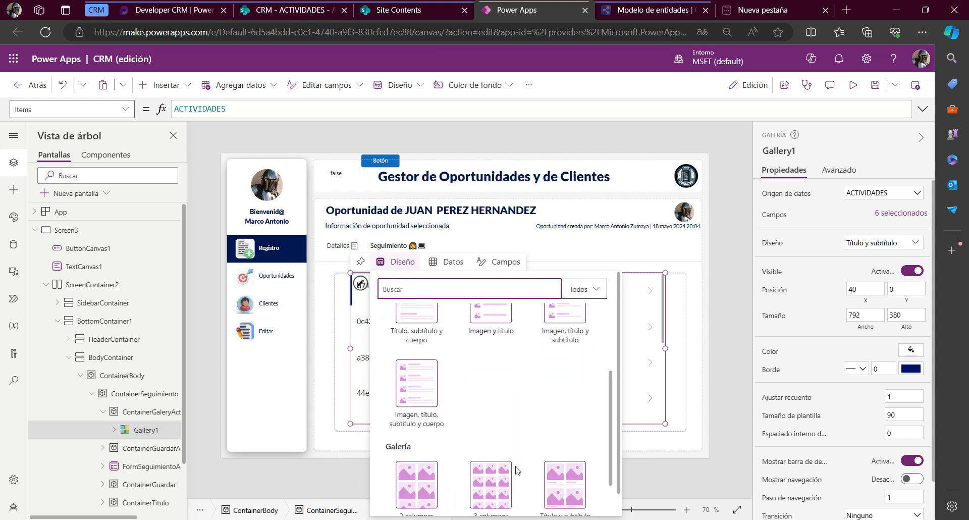
scroll(516, 468, "up", 2)
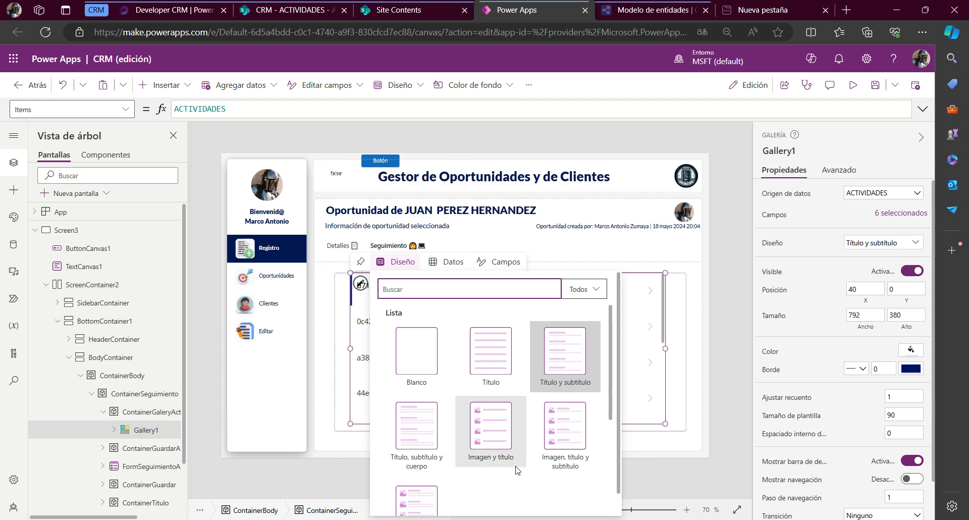
scroll(548, 473, "down", 1)
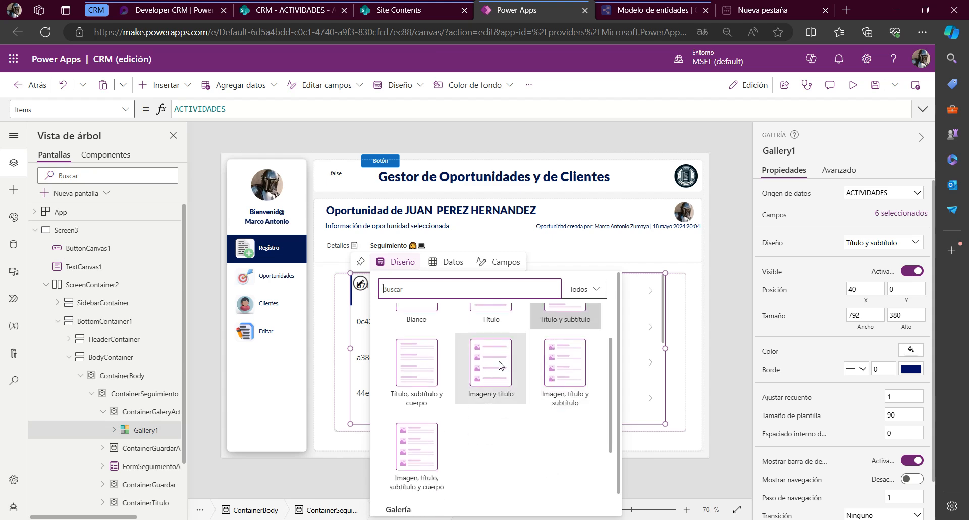
left_click(477, 364)
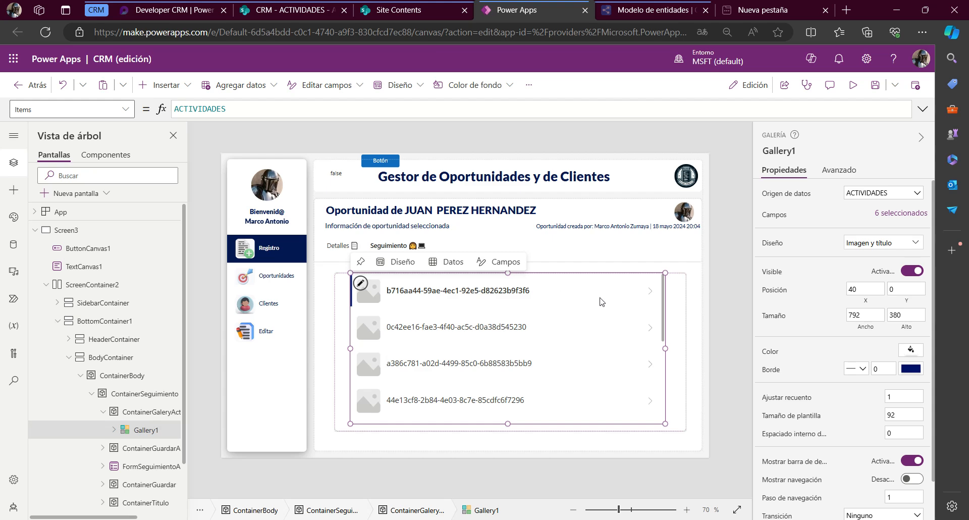
Select the title label in the gallery's first item to work on its Text property
left_click(460, 296)
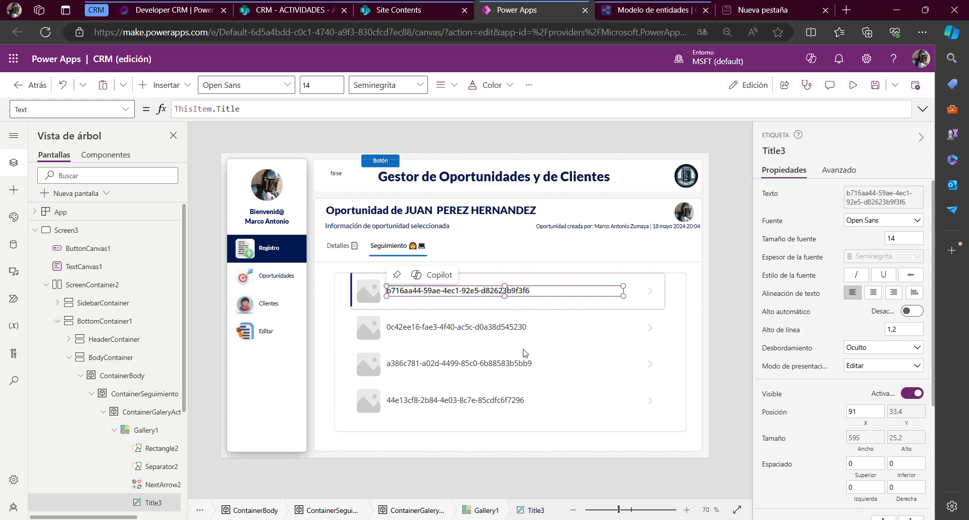
scroll(515, 393, "down", 5)
scroll(515, 393, "up", 5)
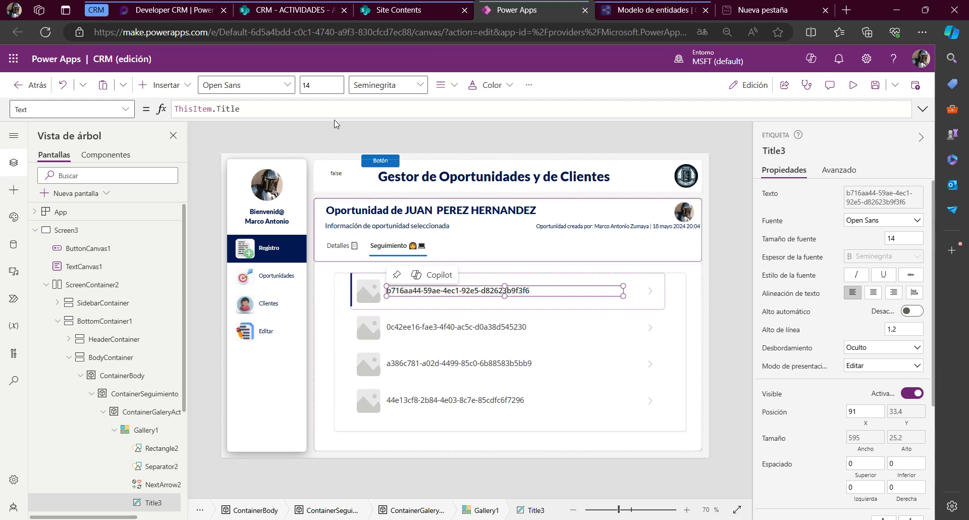
Switch to the ACTIVIDADES list in SharePoint and examine its columns across to Fecha de Actividad and Created
left_click(312, 11)
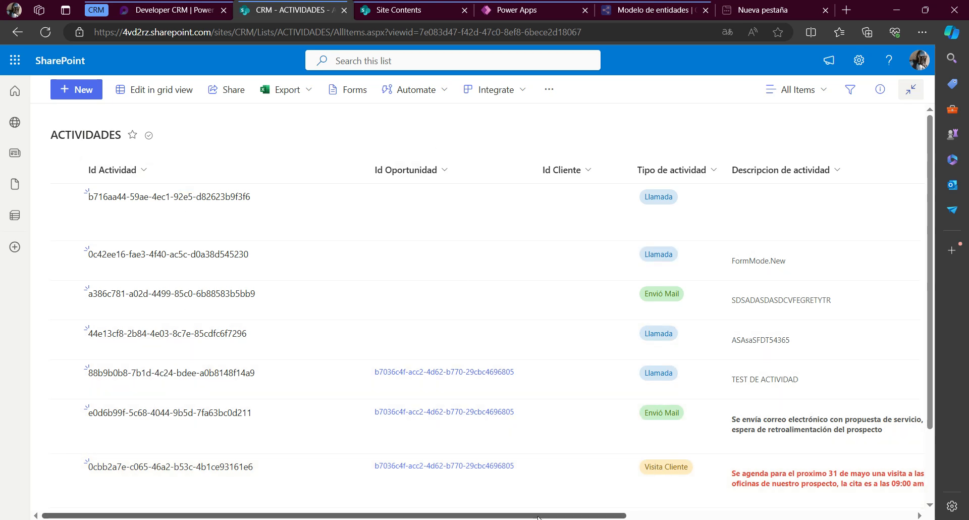
scroll(538, 517, "right", 3)
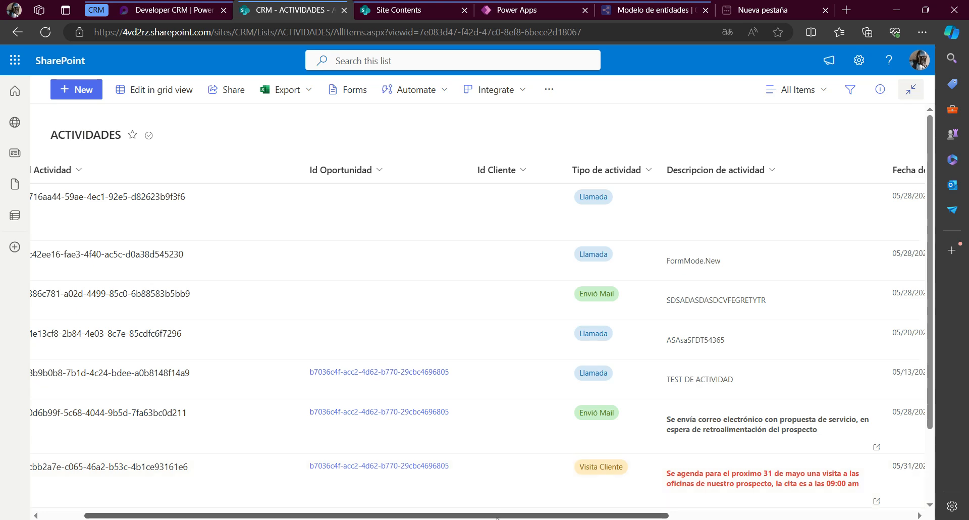
left_click_drag(504, 517, 613, 513)
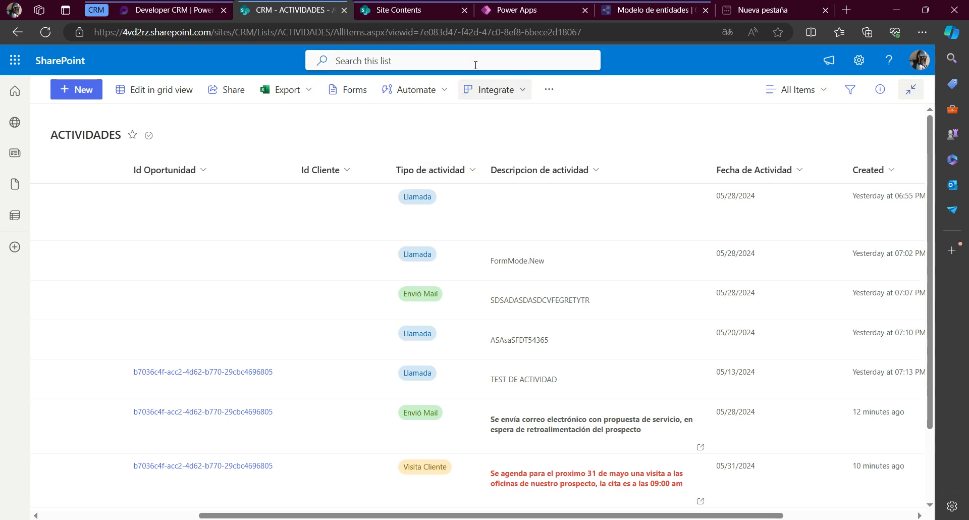
Return to Power Apps and set the gallery title label's Text to ThisItem.'Tipo de actividad'.Value
left_click(501, 8)
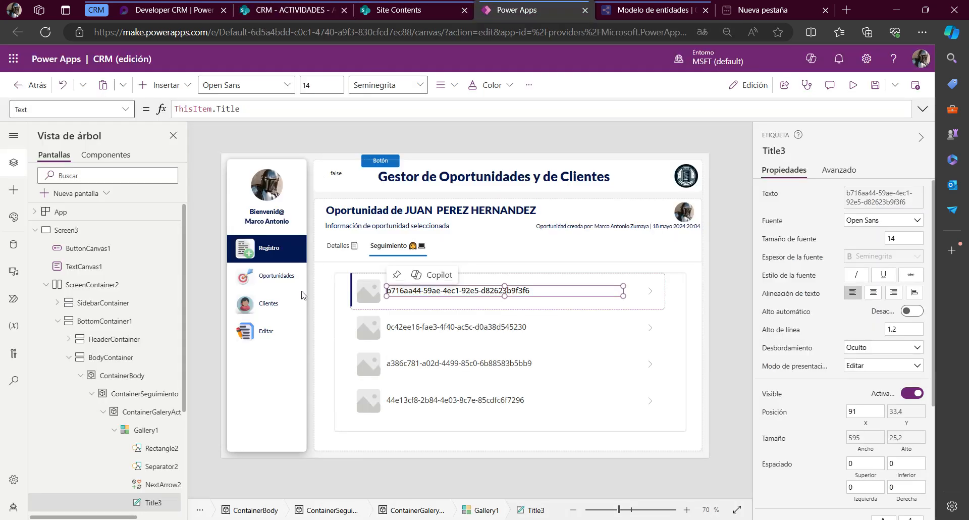
double_click(219, 107)
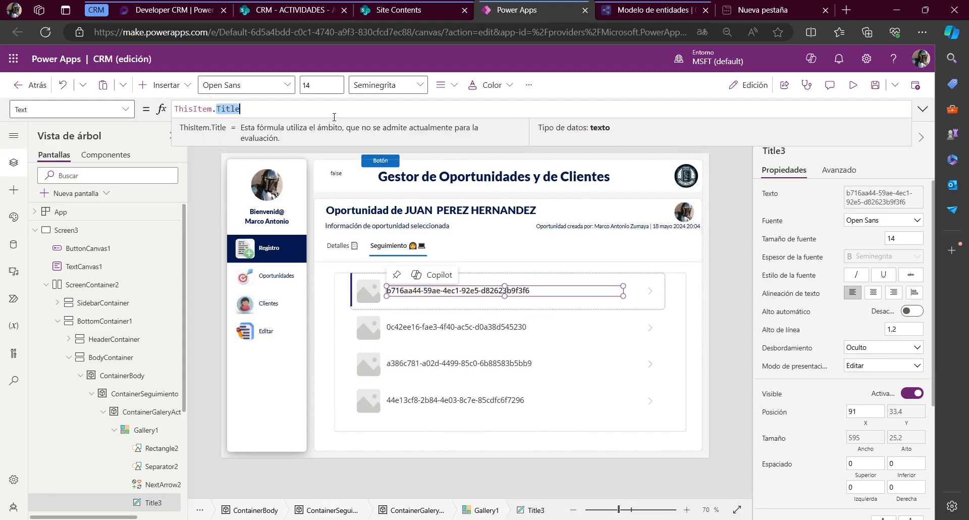
type("ti")
left_click(333, 127)
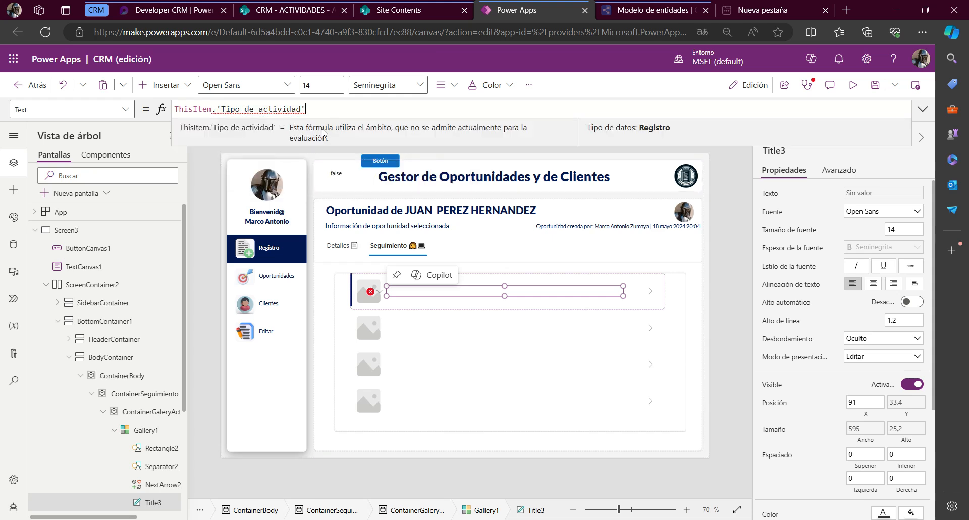
type(".")
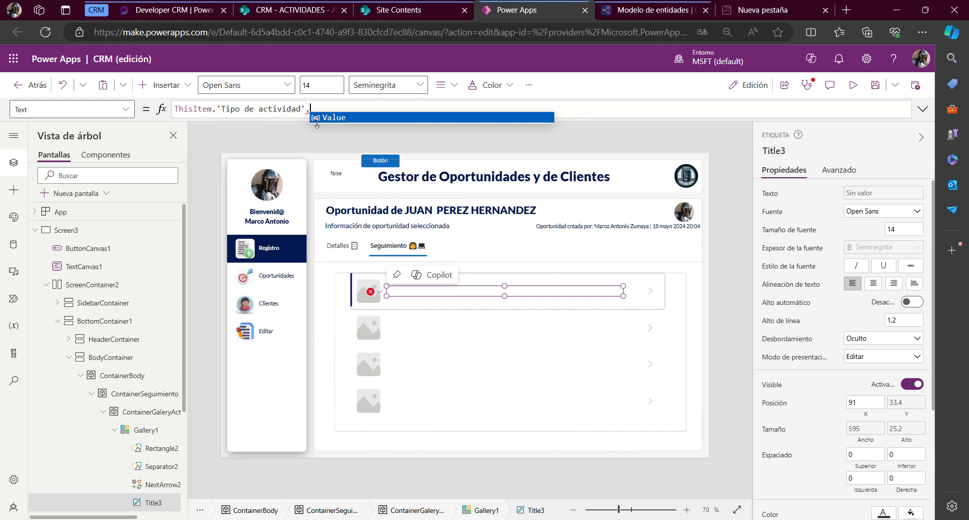
left_click(322, 121)
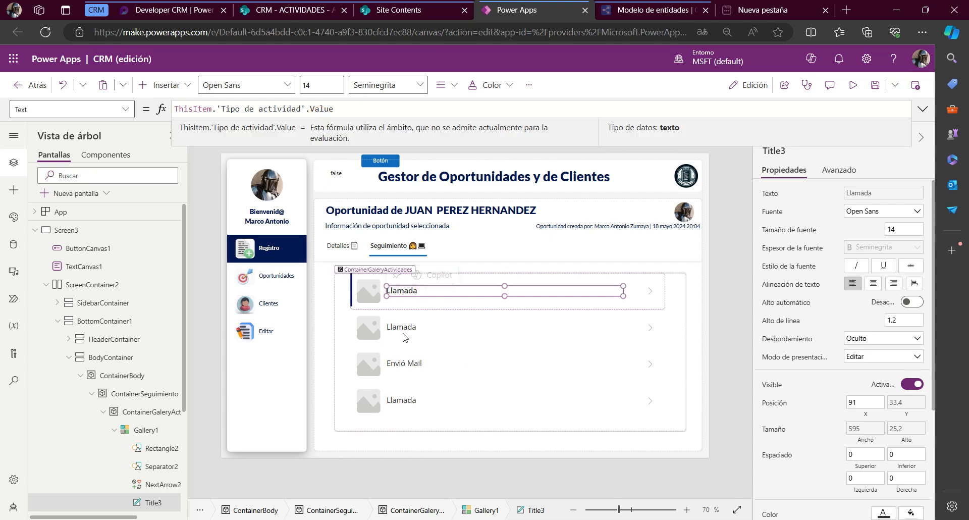
Set the Width property of the gallery's title label to 150
left_click(101, 106)
type("w")
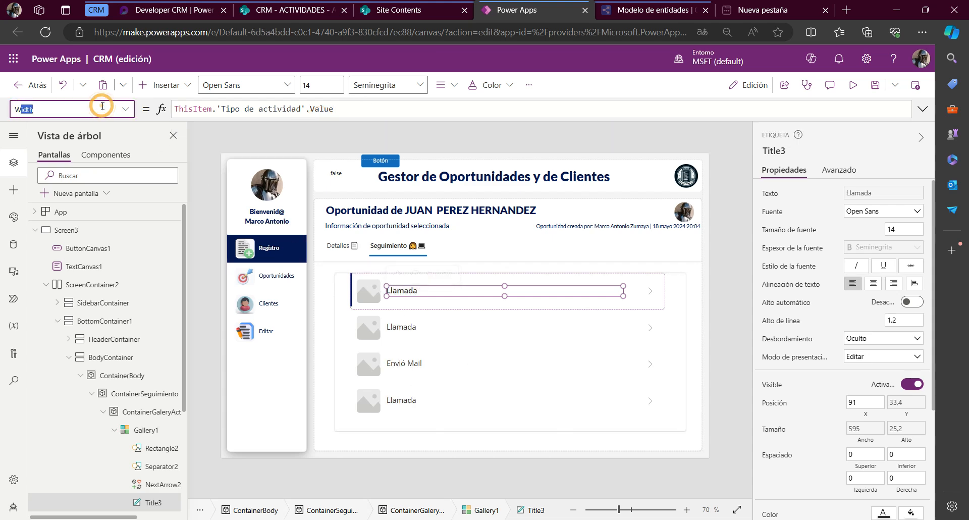
key("Return")
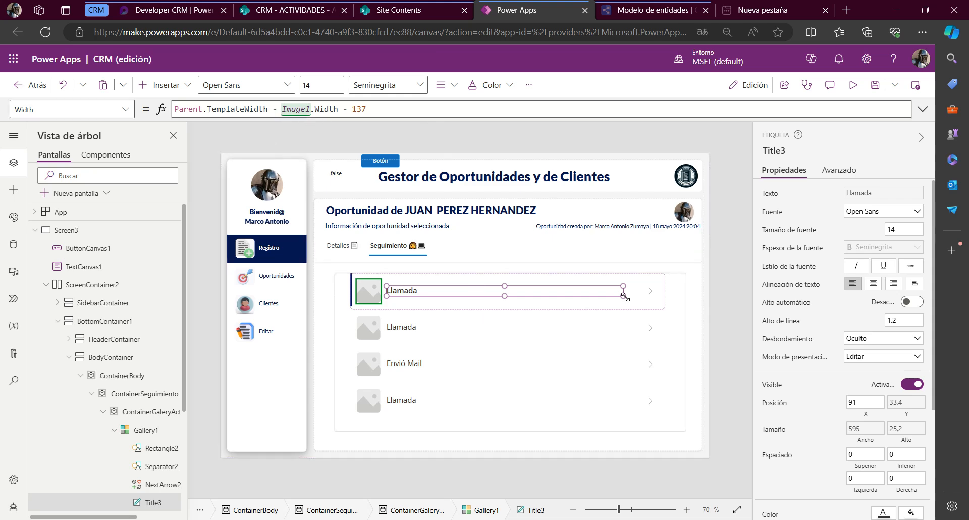
left_click(403, 112)
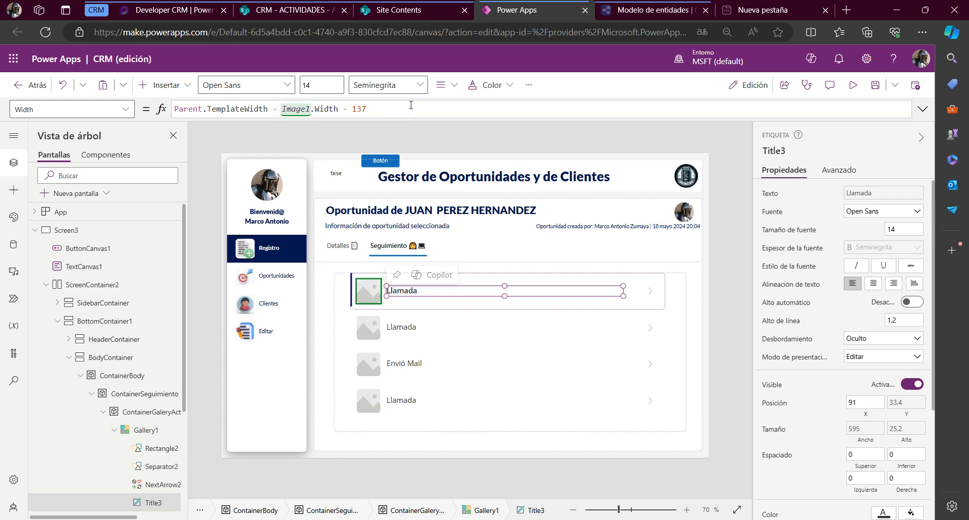
key("ctrl+a")
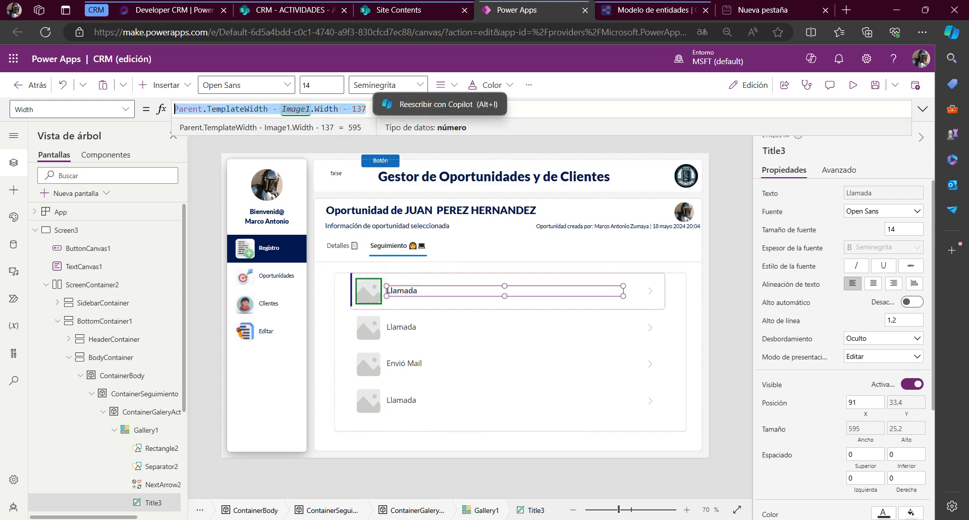
type("250")
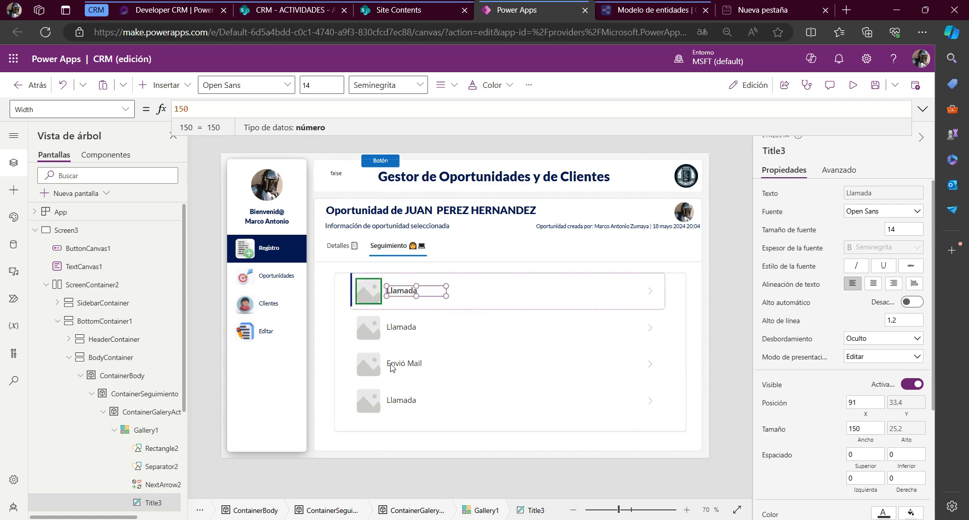
Duplicate the activity type label inside the gallery's first item and place the copy beside it, at about X 222
left_click(397, 295)
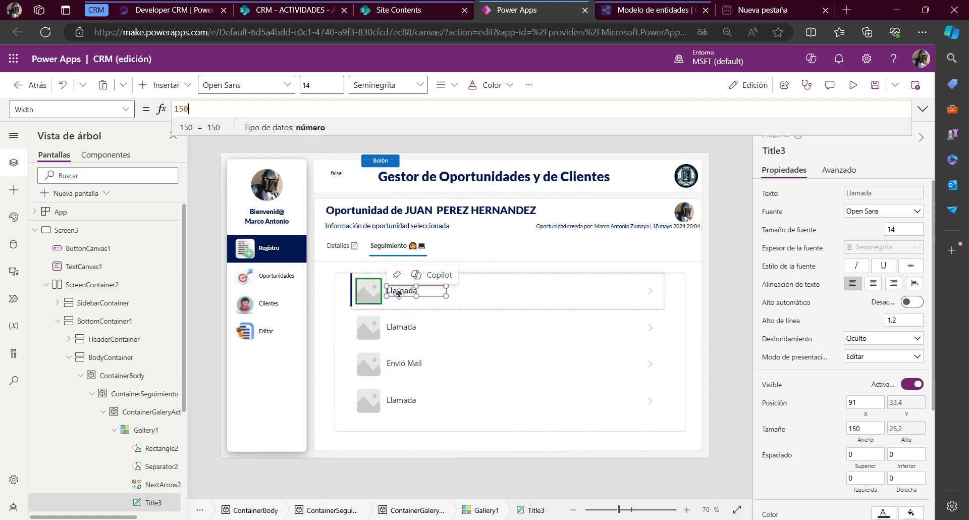
left_click(399, 293)
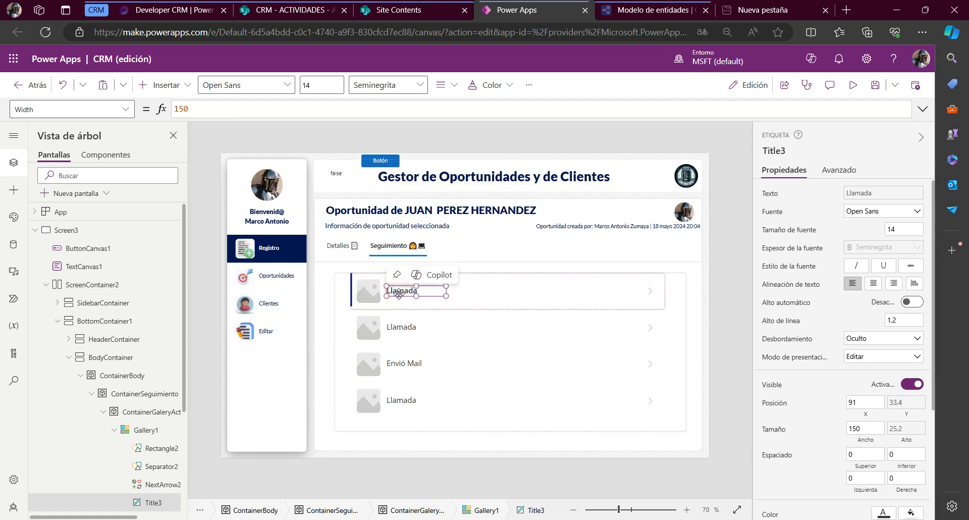
left_click(524, 305)
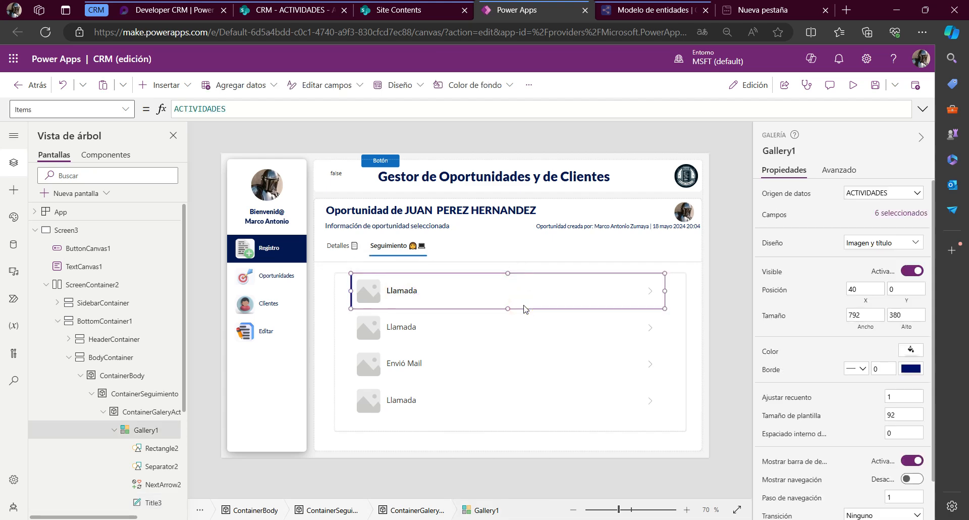
key("ctrl+v")
left_click_drag(417, 293, 490, 293)
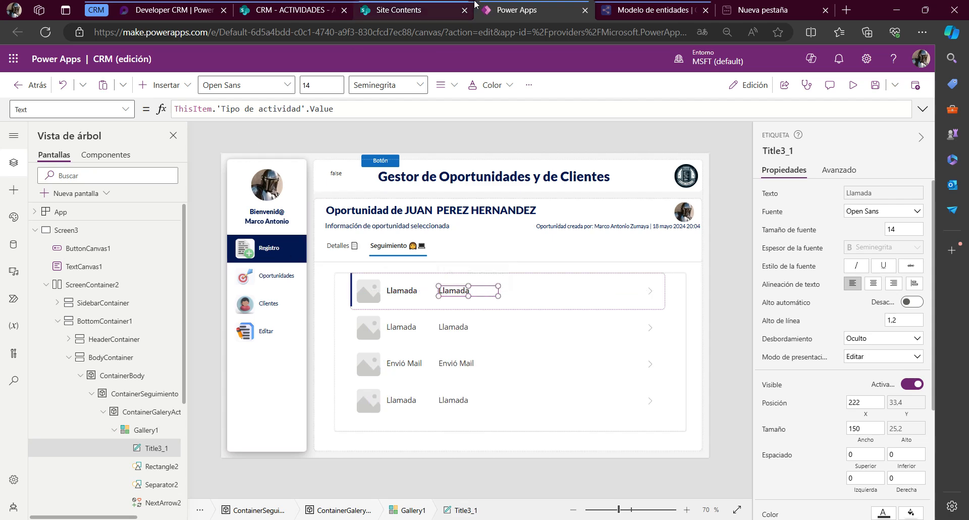
Check the ACTIVIDADES columns in SharePoint and set the copied label's Text to ThisItem.'Descripcion de actividad' in Power Apps
left_click(469, 7)
left_click(297, 10)
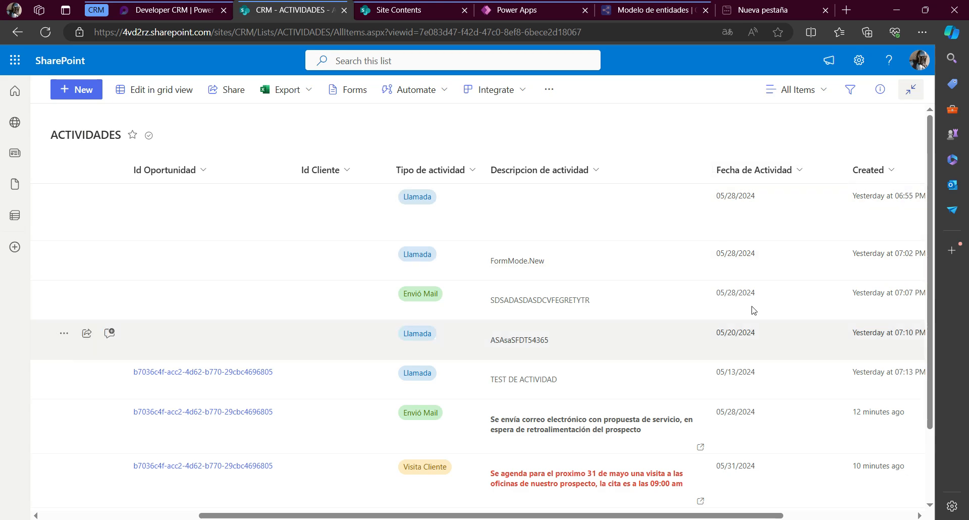
left_click(520, 11)
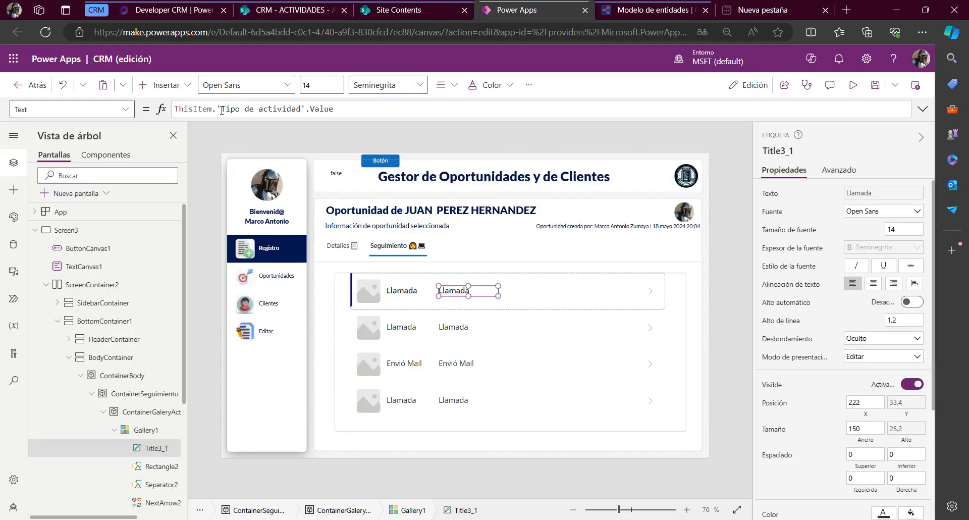
left_click_drag(217, 109, 485, 107)
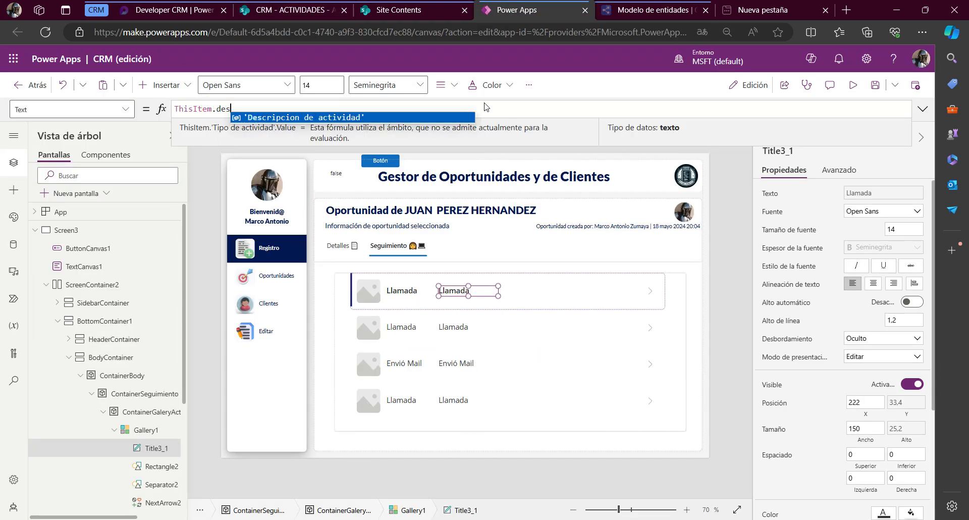
left_click(296, 113)
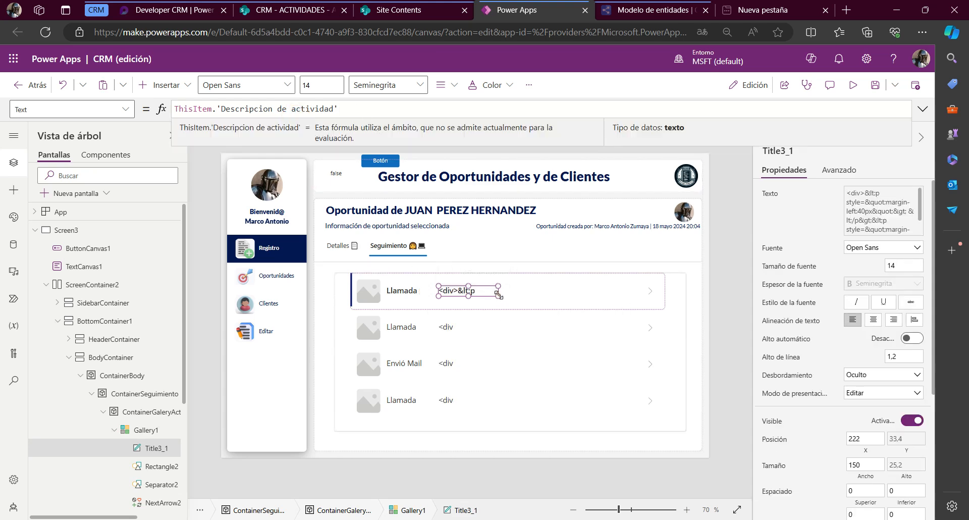
Widen the copied description label to about 370, check its Text property, and delete the label from the gallery
left_click_drag(498, 294, 585, 295)
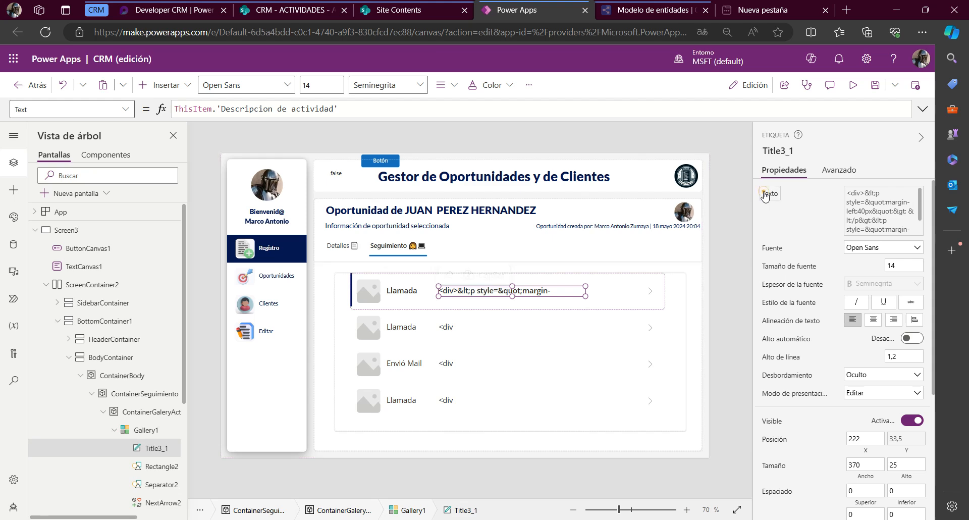
left_click(764, 194)
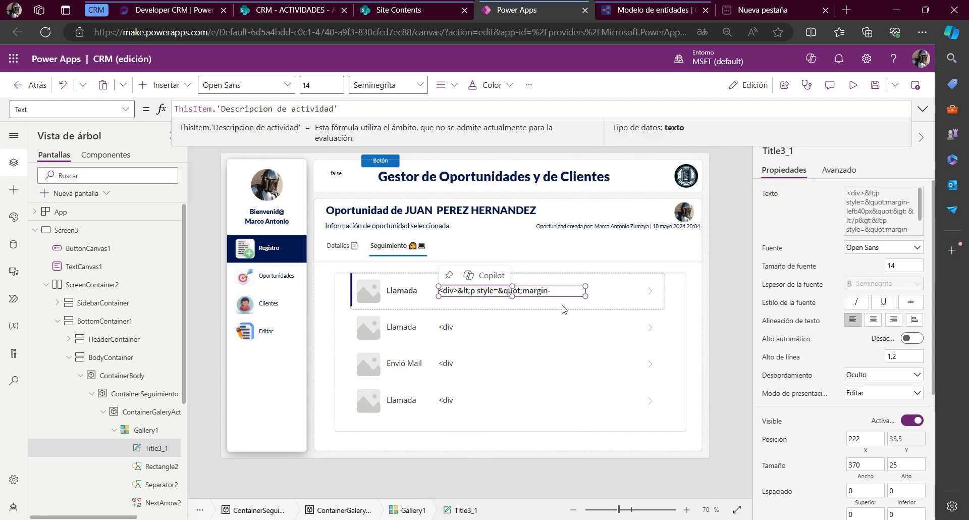
mouse_move(498, 294)
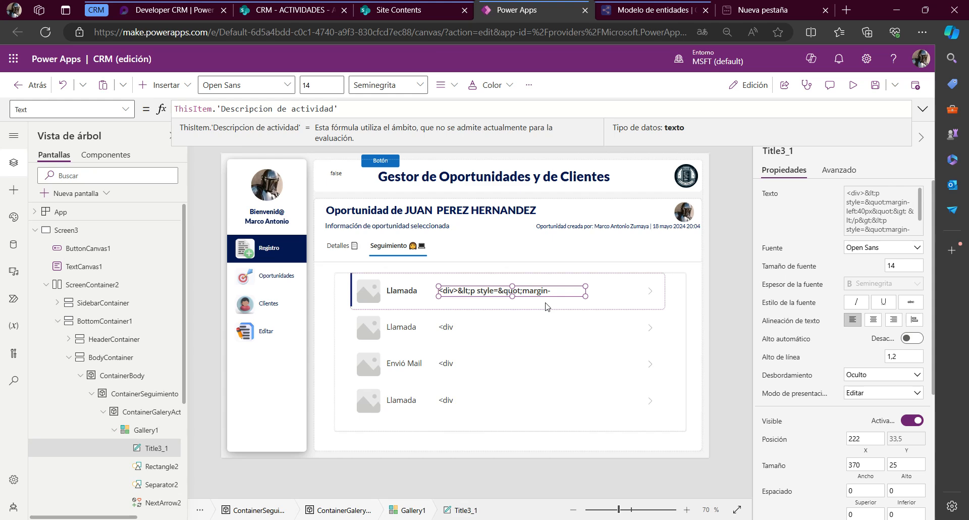
left_click(531, 291)
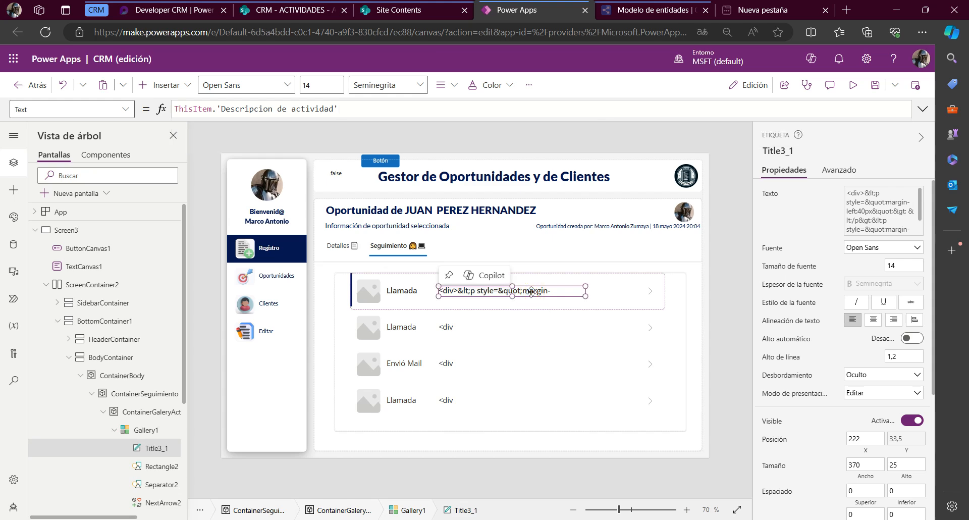
key("Delete")
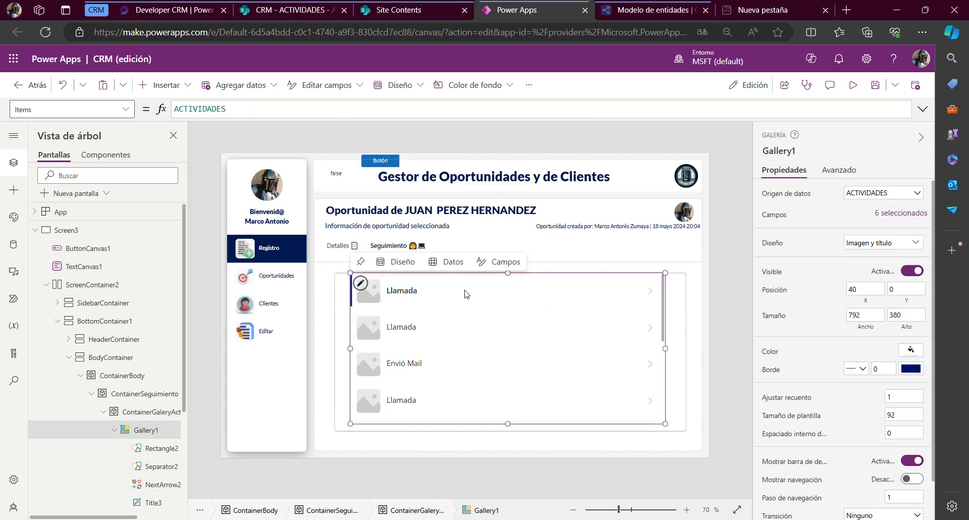
Insert a Texto HTML control into the gallery's first item, beside the activity type label, about 341 wide by 46 high
left_click(464, 292)
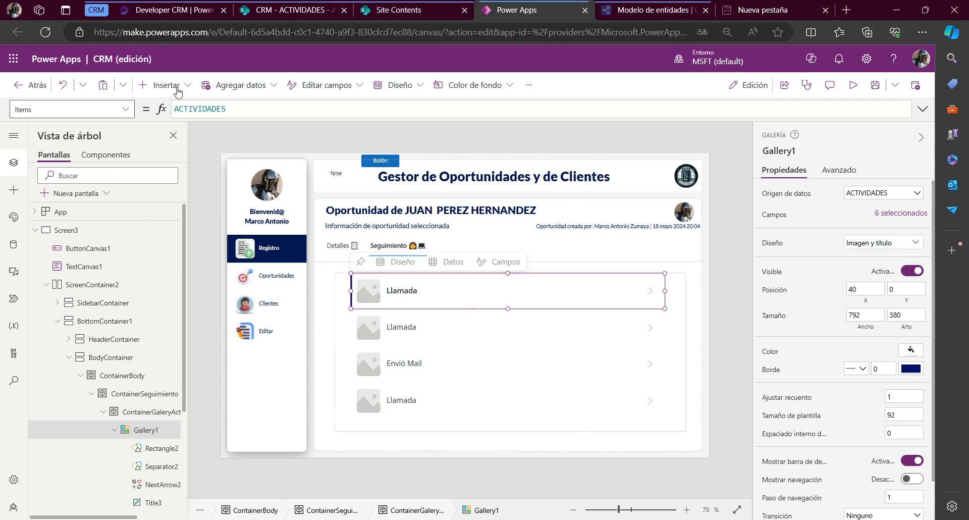
left_click(174, 85)
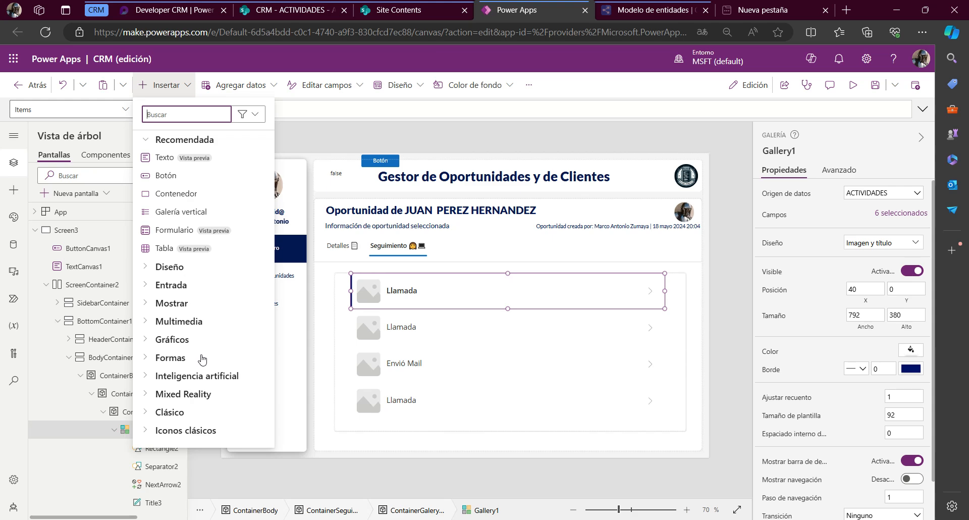
left_click(146, 303)
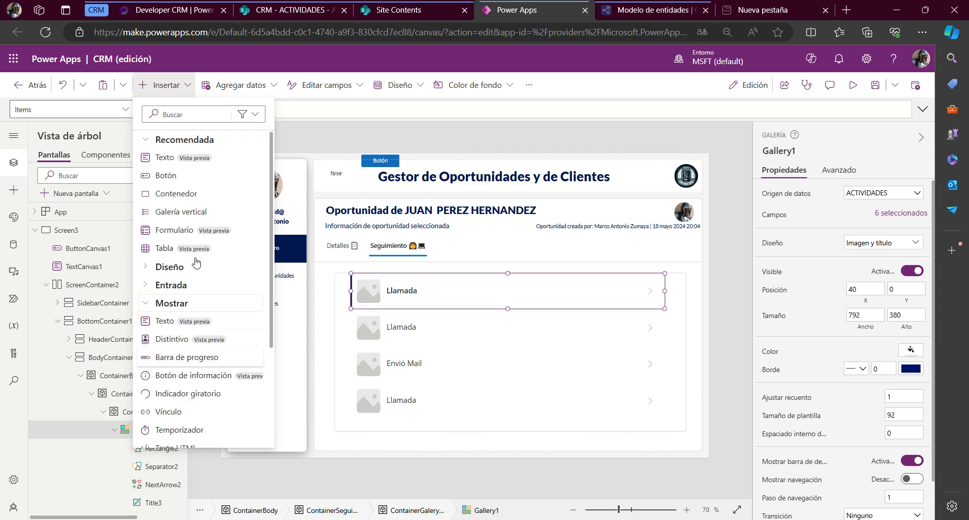
left_click(197, 113)
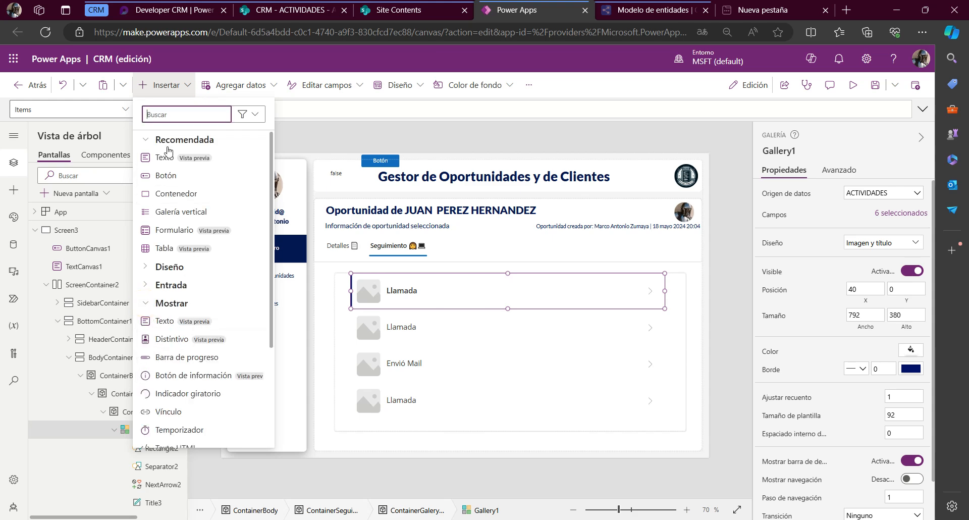
type("ht")
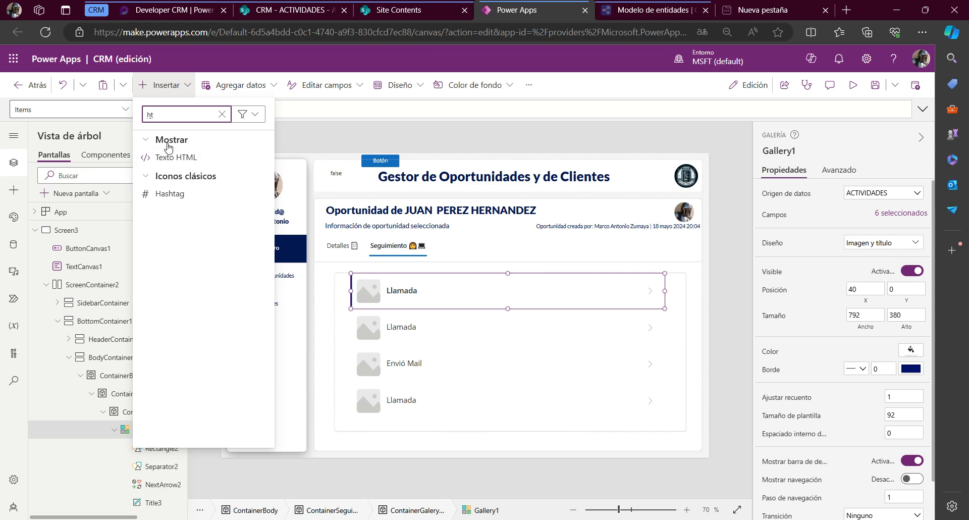
left_click(186, 157)
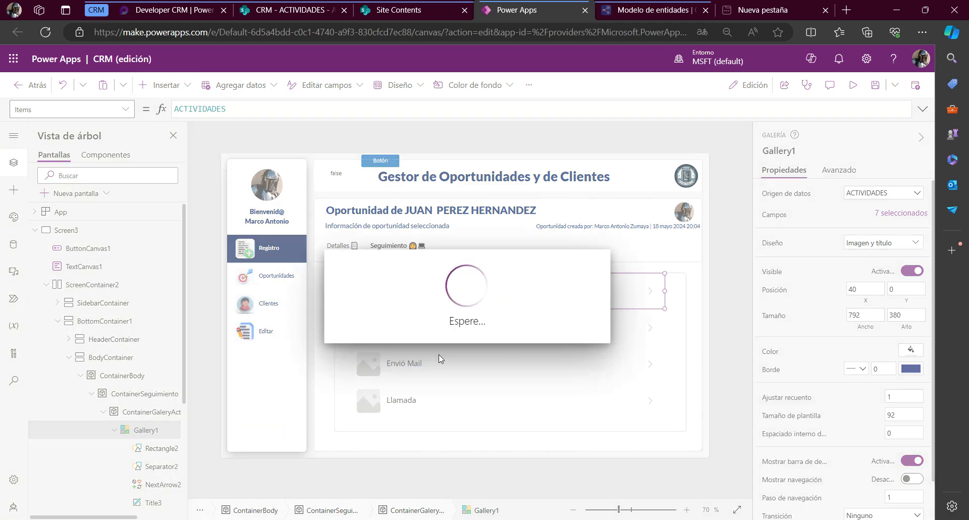
left_click_drag(424, 296, 562, 301)
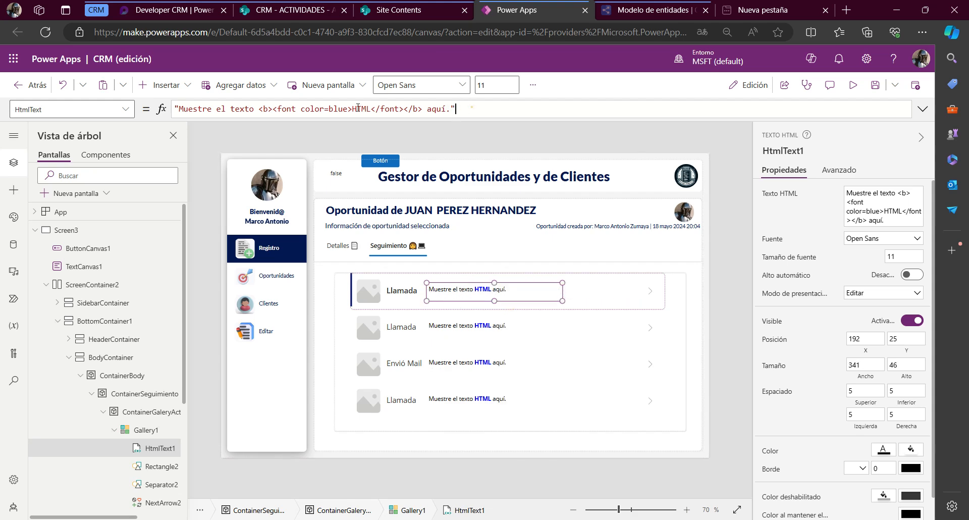
Set the HTML text control's HtmlText property to ThisItem.'Descripcion de actividad'
key("ctrl+a")
type("THis")
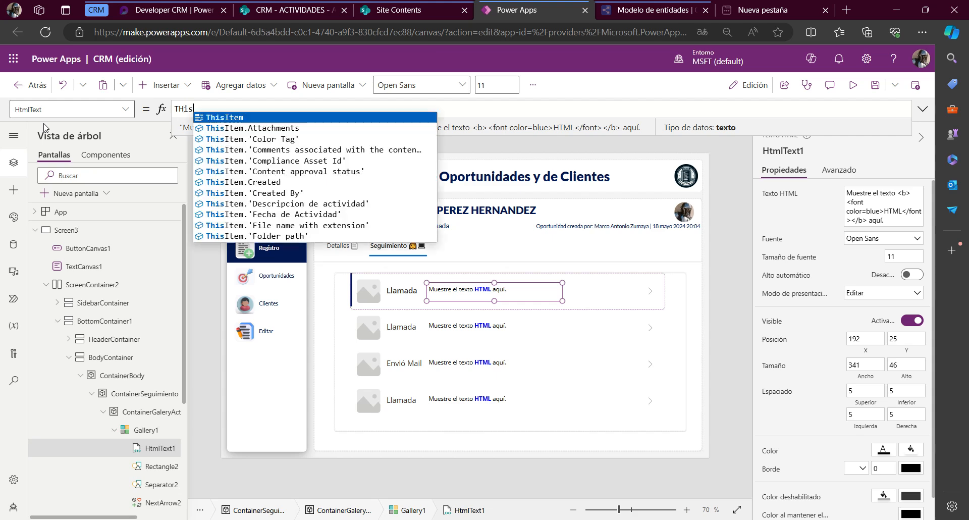
key("Tab")
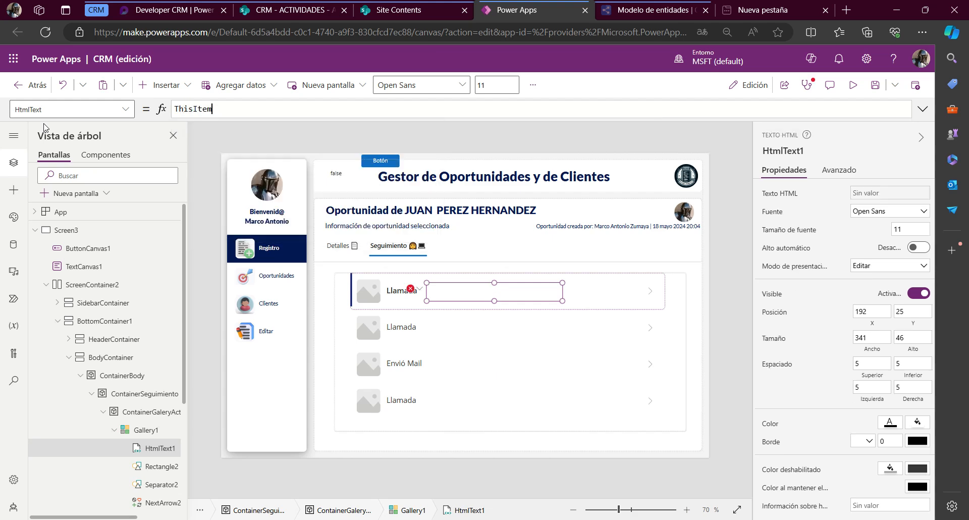
type(".de")
key("Tab")
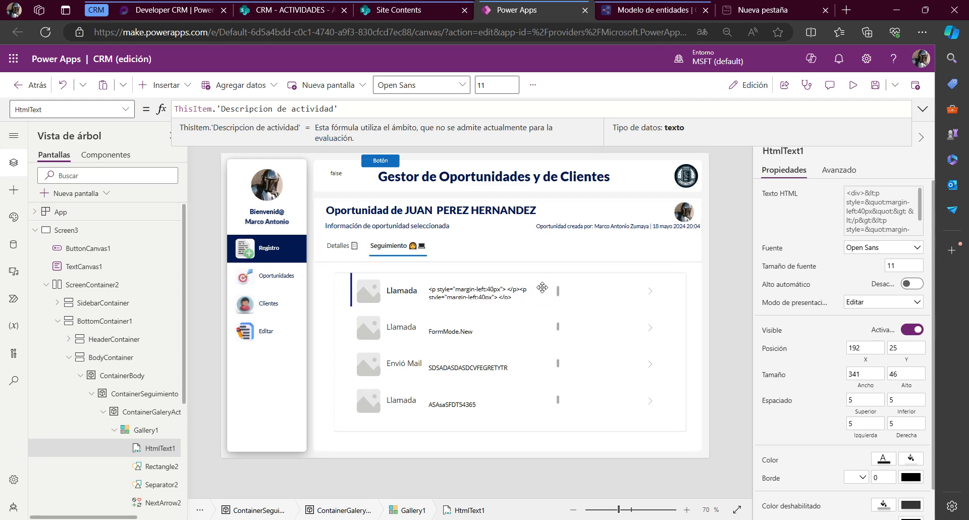
Widen the HTML text control to about 361 and preview the app with the activities gallery
left_click_drag(542, 287, 570, 301)
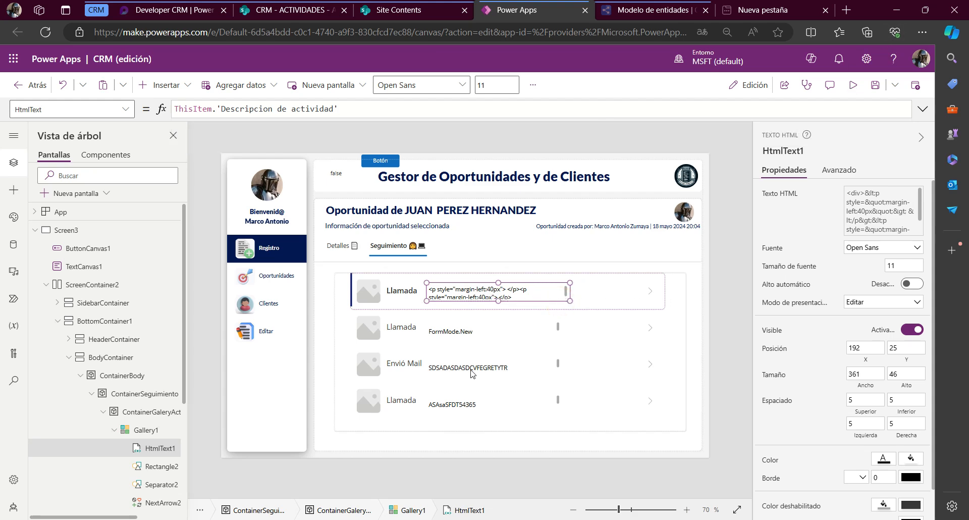
key("F5")
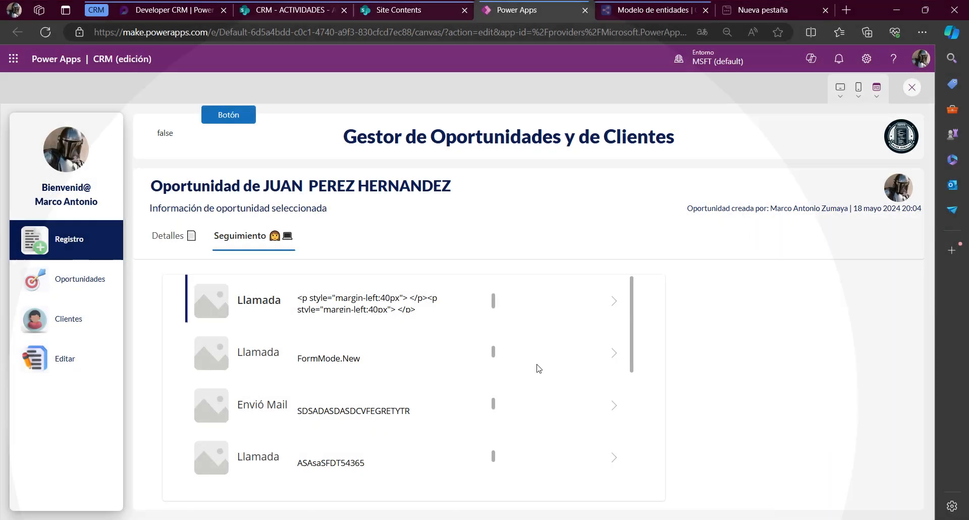
Preview the app and examine how the gallery's HTML text renders each activity description, including the longer formatted ones
left_click_drag(630, 311, 633, 353)
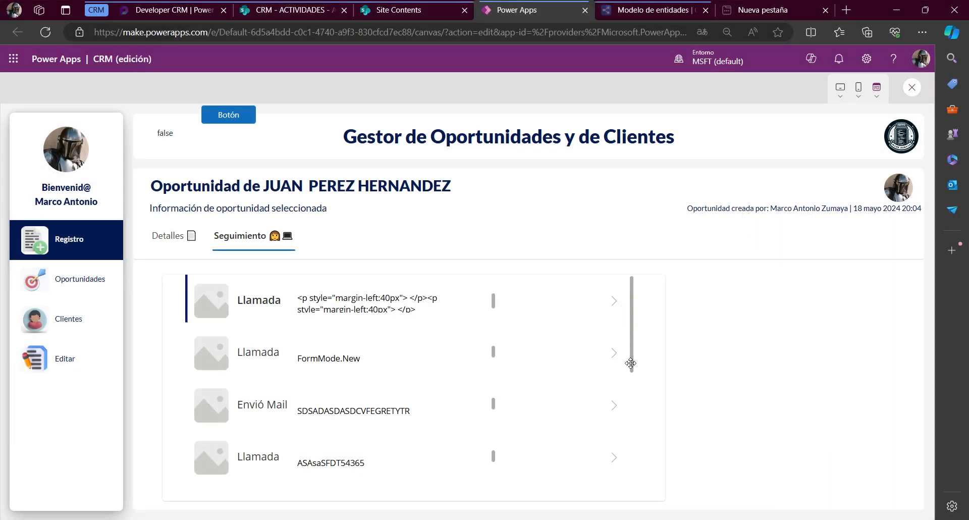
key("Escape")
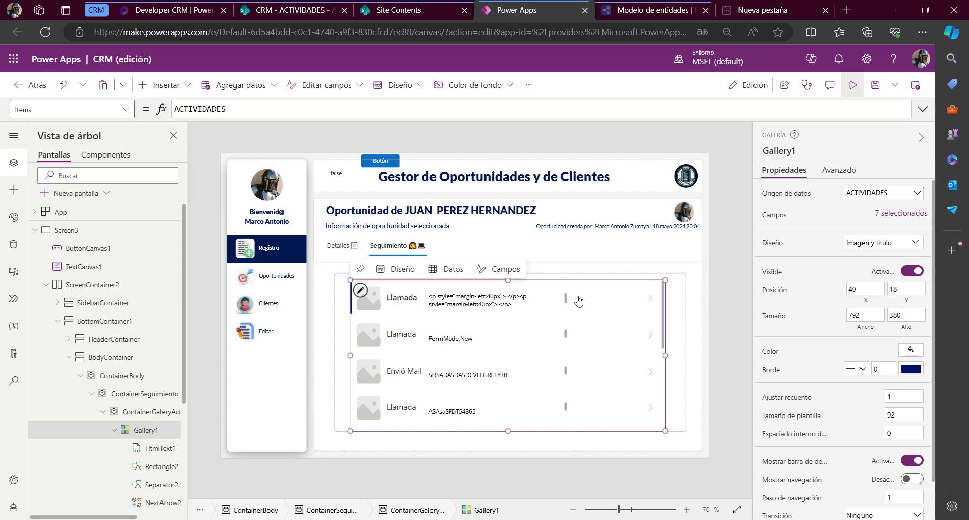
key("F5")
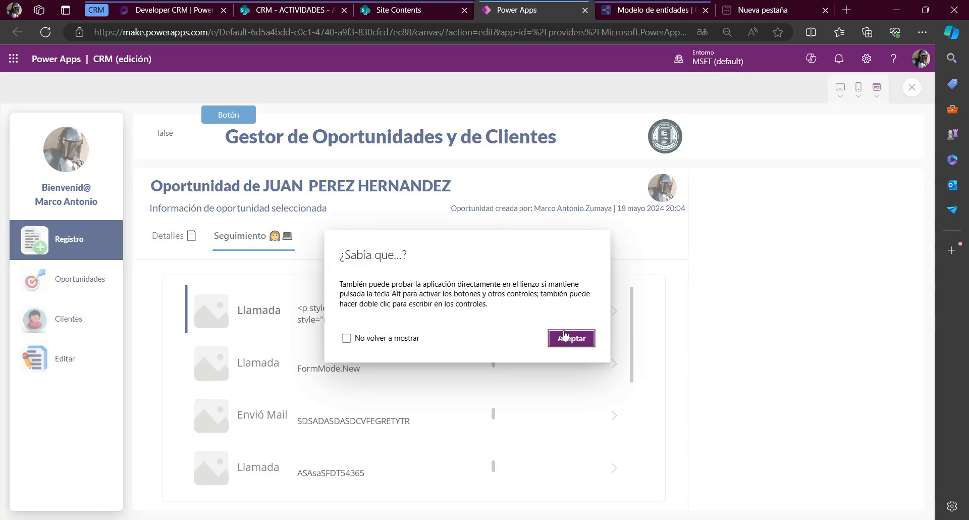
left_click(564, 336)
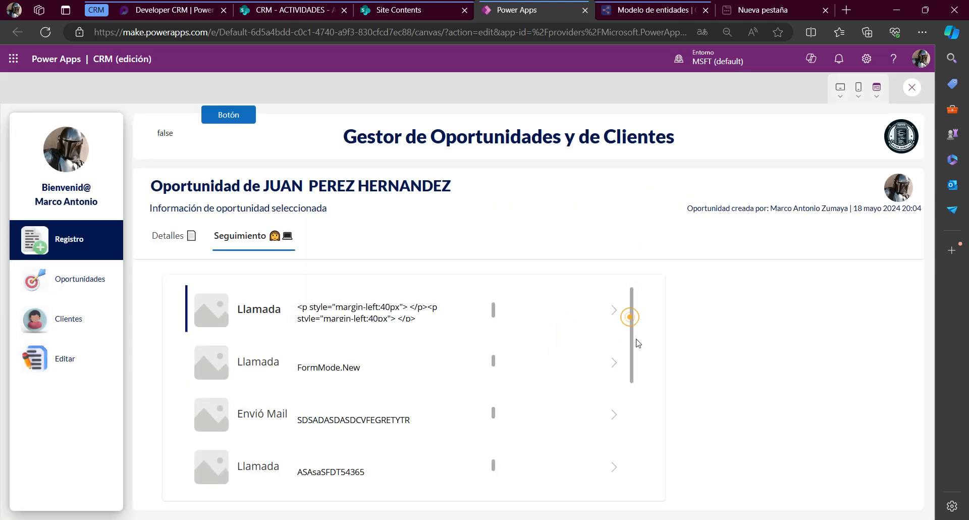
scroll(539, 383, "down", 5)
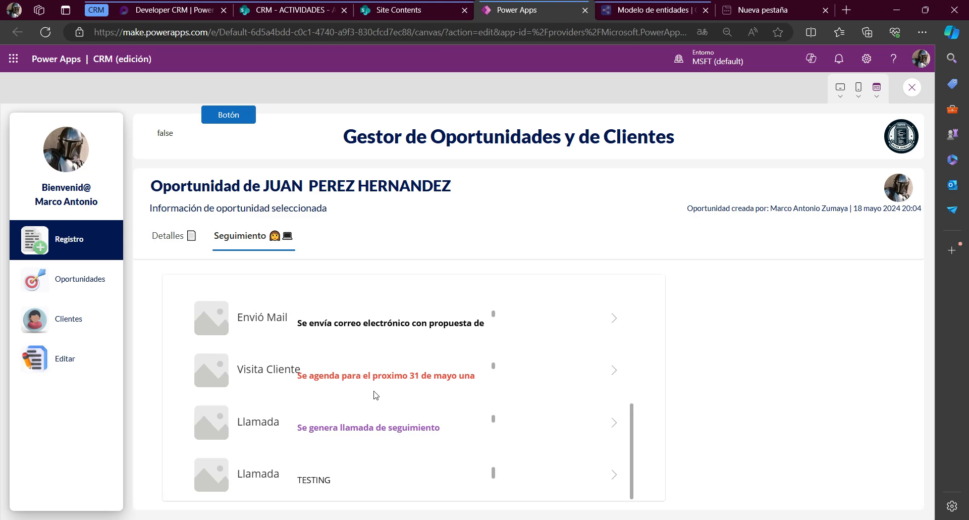
left_click_drag(309, 378, 433, 375)
left_click_drag(333, 423, 417, 427)
scroll(418, 428, "down", 2)
scroll(334, 476, "down", 1)
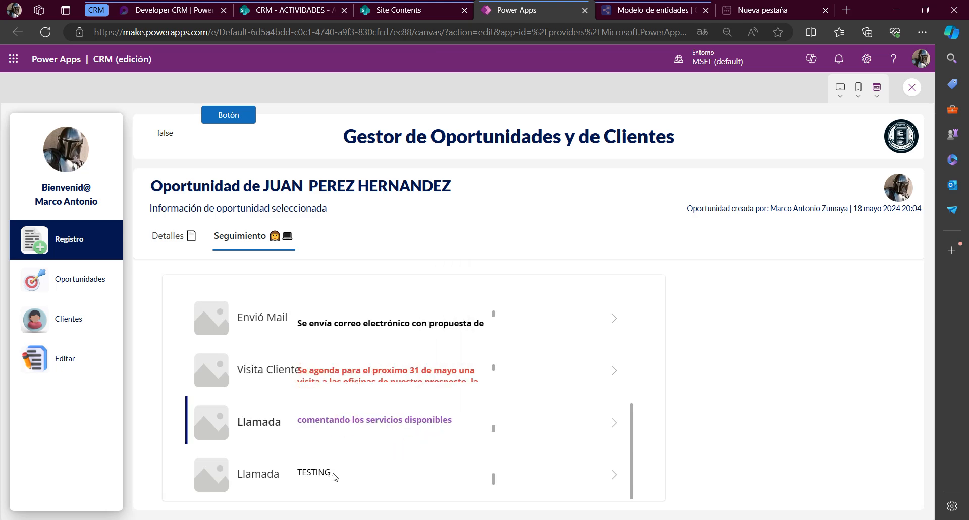
scroll(336, 373, "up", 5)
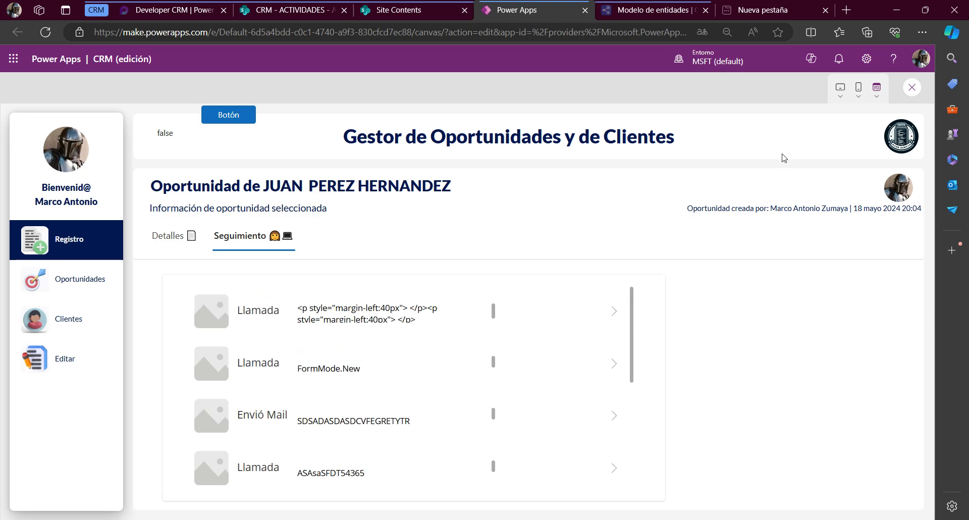
scroll(369, 388, "down", 5)
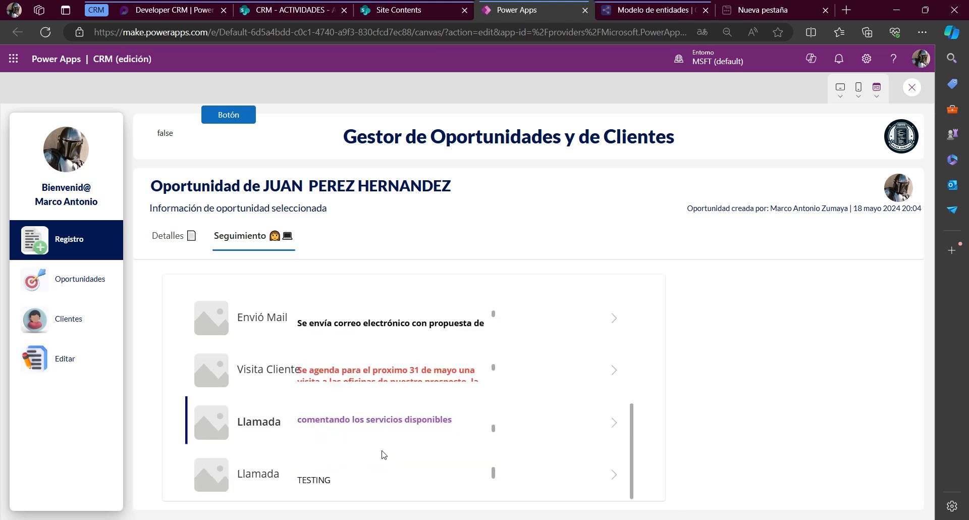
left_click_drag(303, 376, 473, 378)
scroll(449, 364, "up", 2)
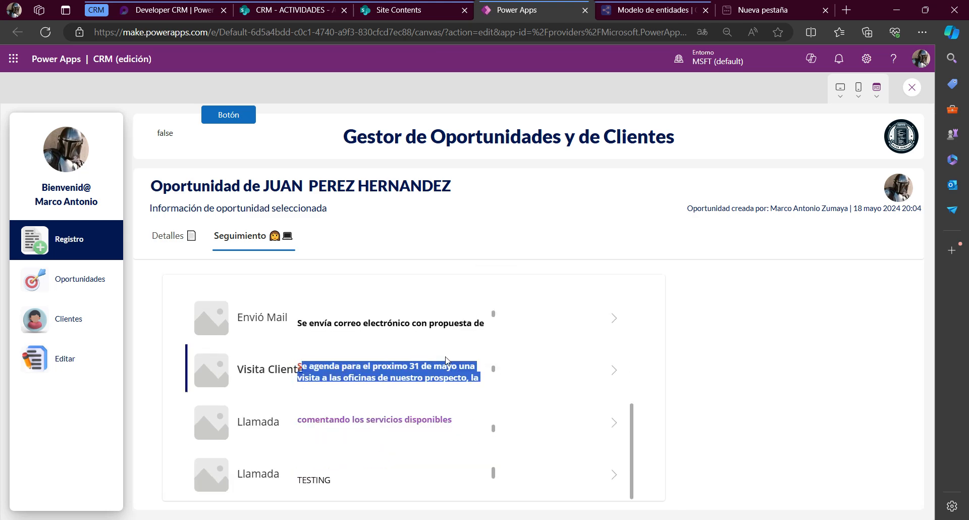
left_click_drag(319, 328, 426, 329)
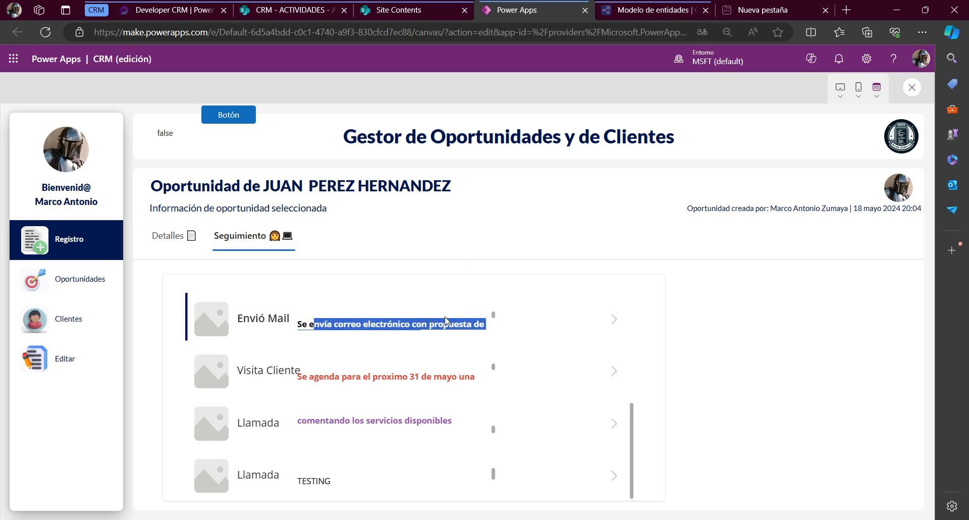
scroll(446, 321, "up", 1)
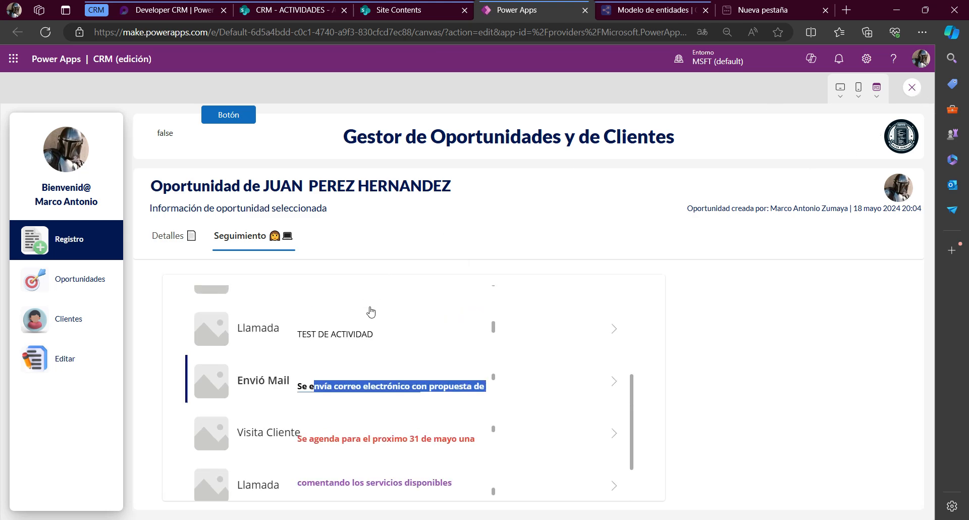
key("Escape")
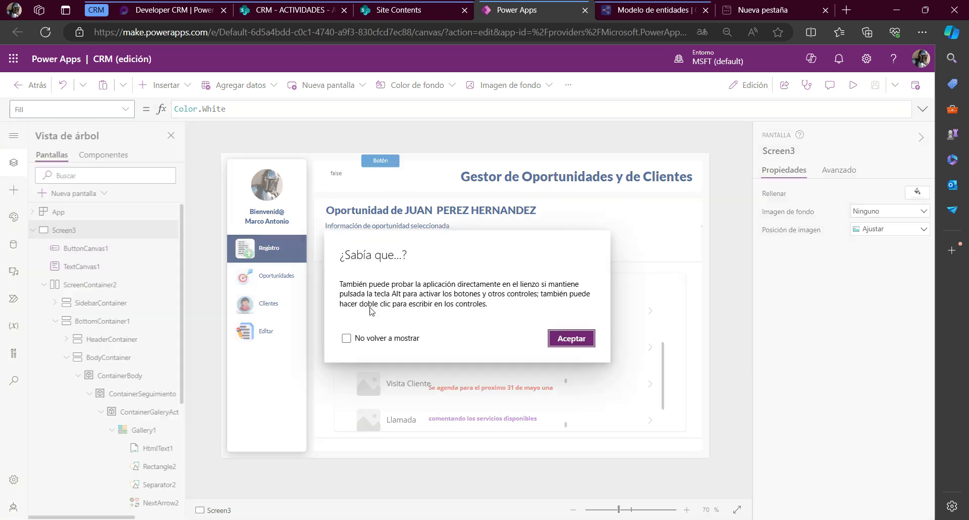
left_click(566, 338)
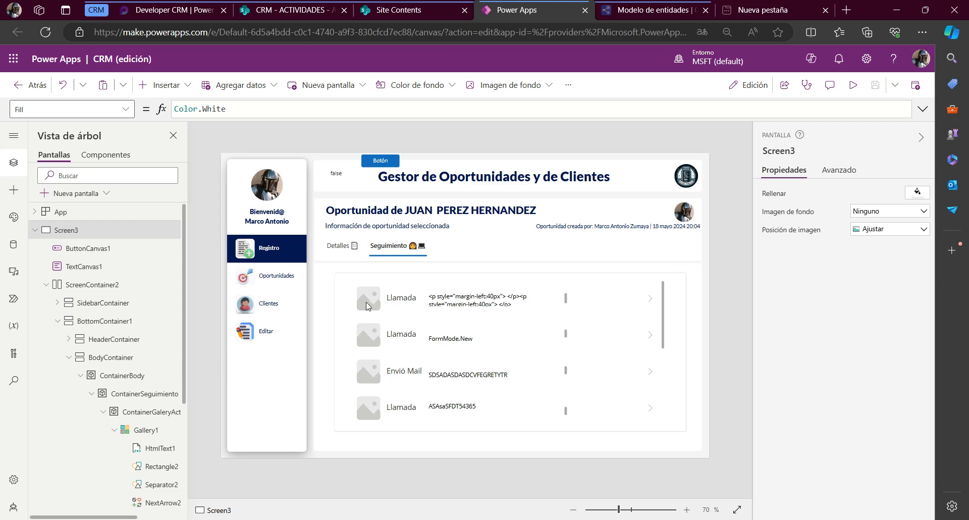
Delete the next-arrow icon from the gallery's item template
left_click(402, 299)
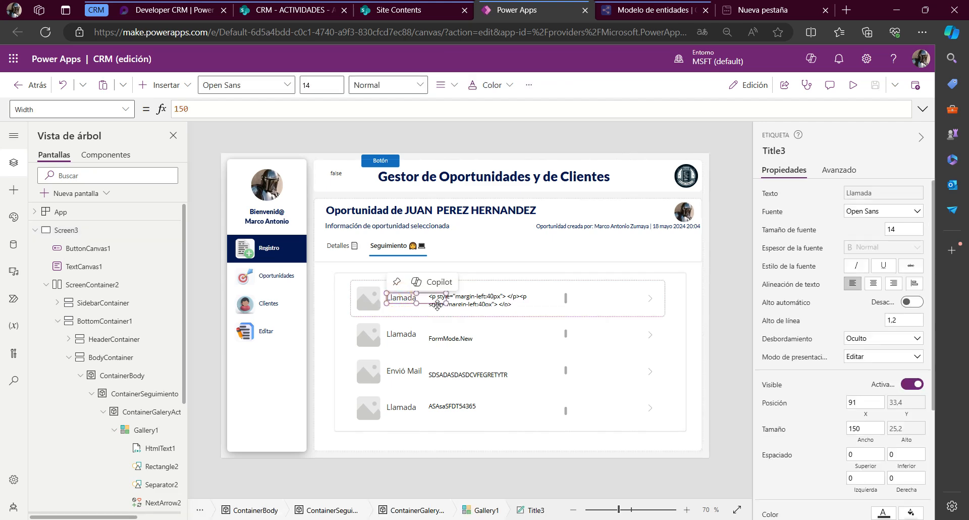
left_click(647, 300)
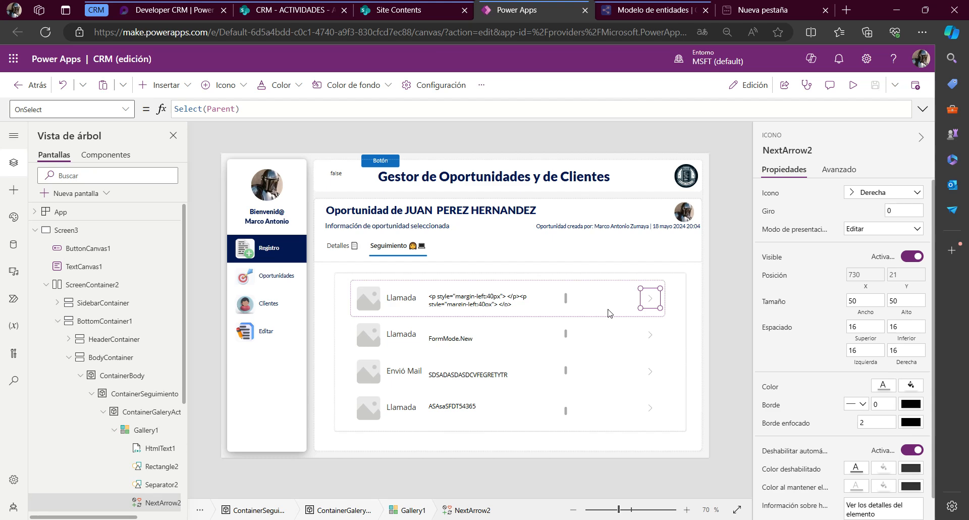
left_click(649, 306)
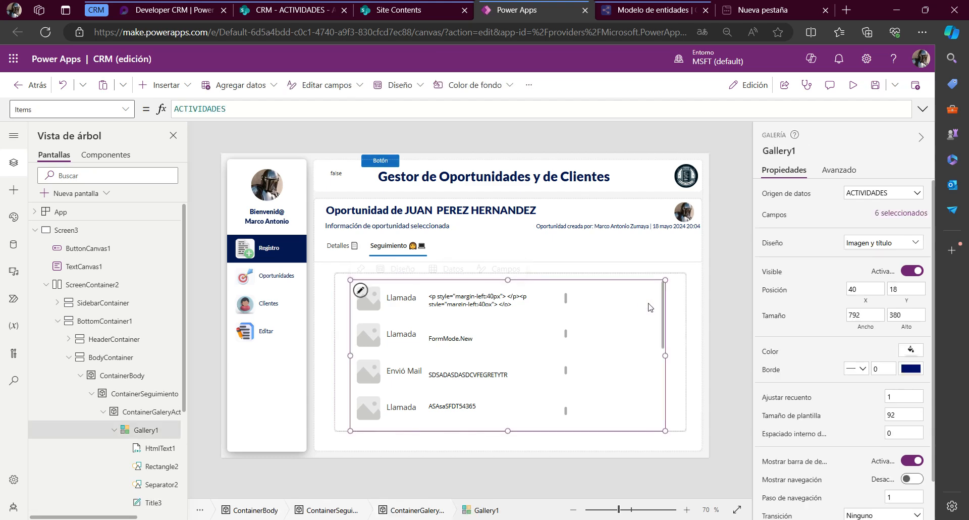
Duplicate the activity type label within the gallery item and place the copy after the description at about X 572, Y 35
left_click(650, 306)
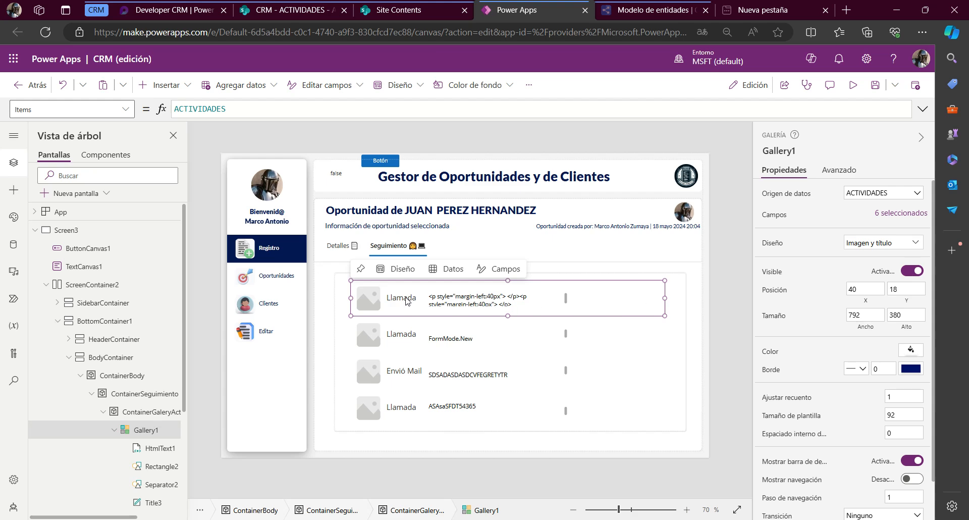
left_click(406, 297)
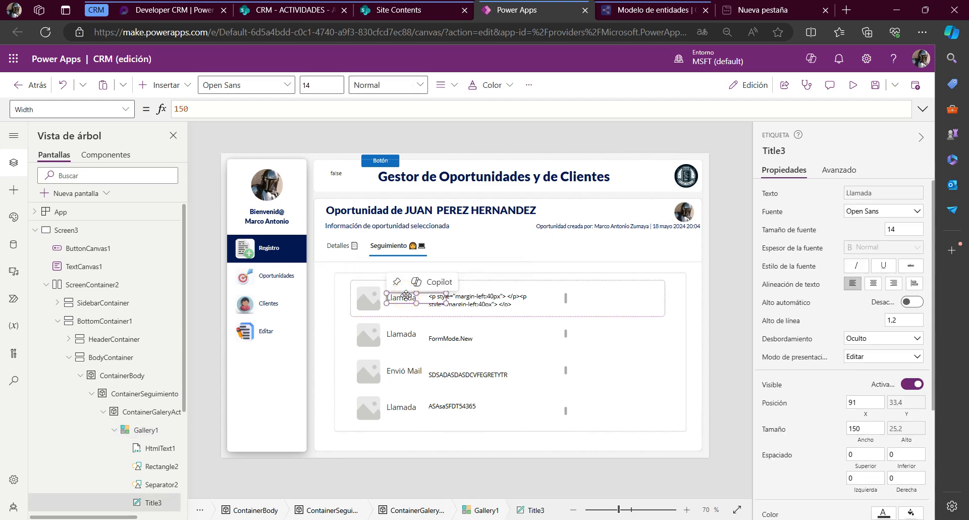
left_click(636, 306)
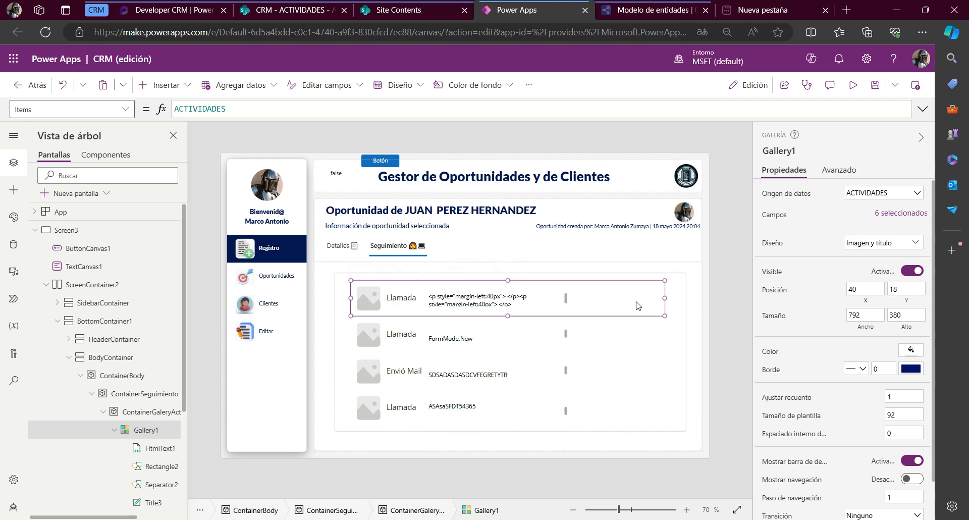
key("ctrl+v")
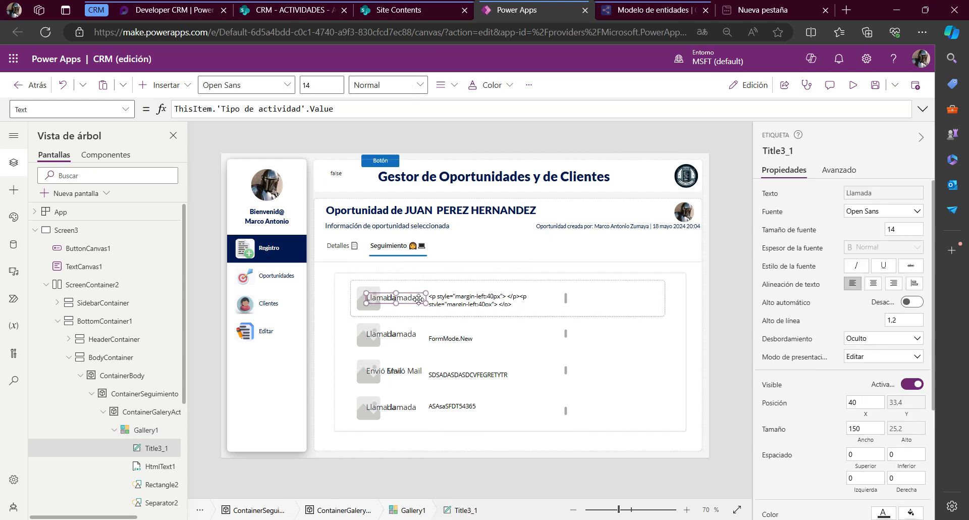
left_click_drag(416, 297, 629, 299)
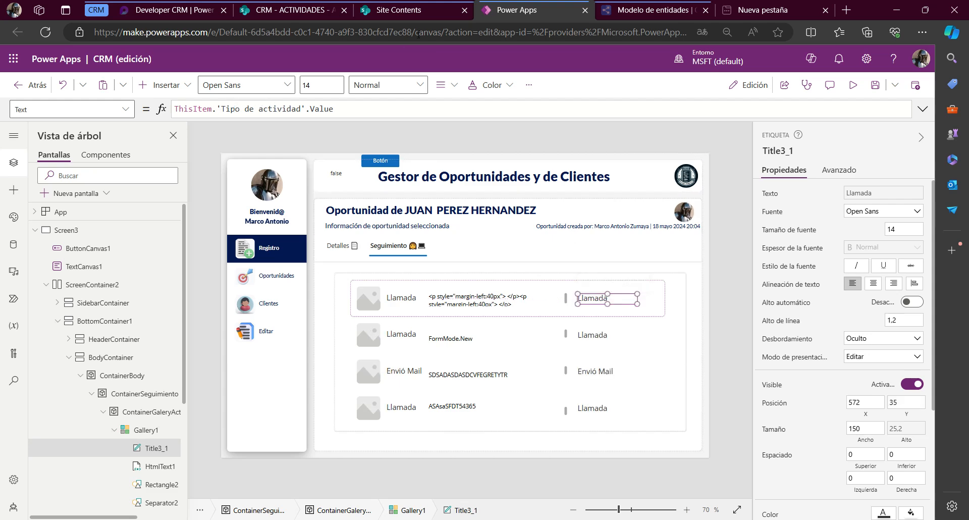
Check the date column in the SharePoint ACTIVIDADES list and set the copied label's Text to ThisItem.'Fecha de Actividad'
left_click(291, 9)
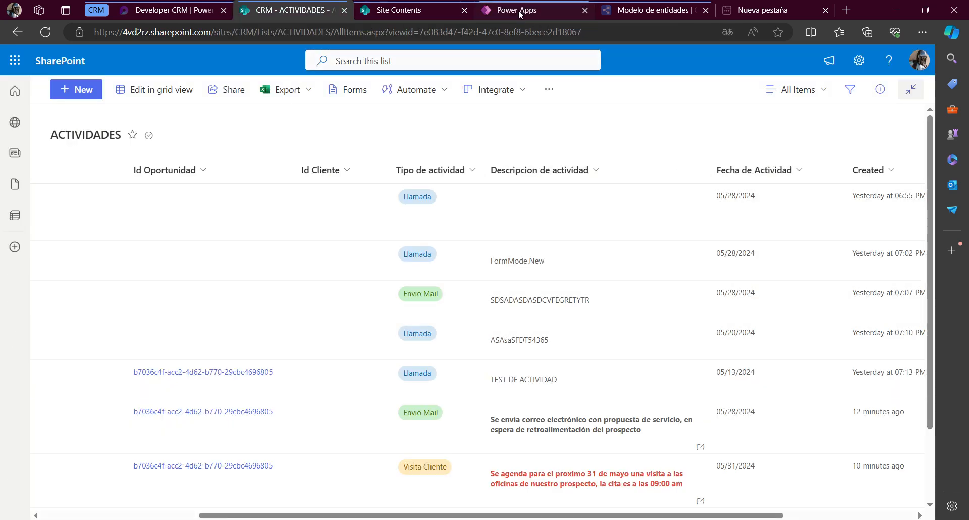
left_click(516, 9)
left_click_drag(217, 109, 535, 105)
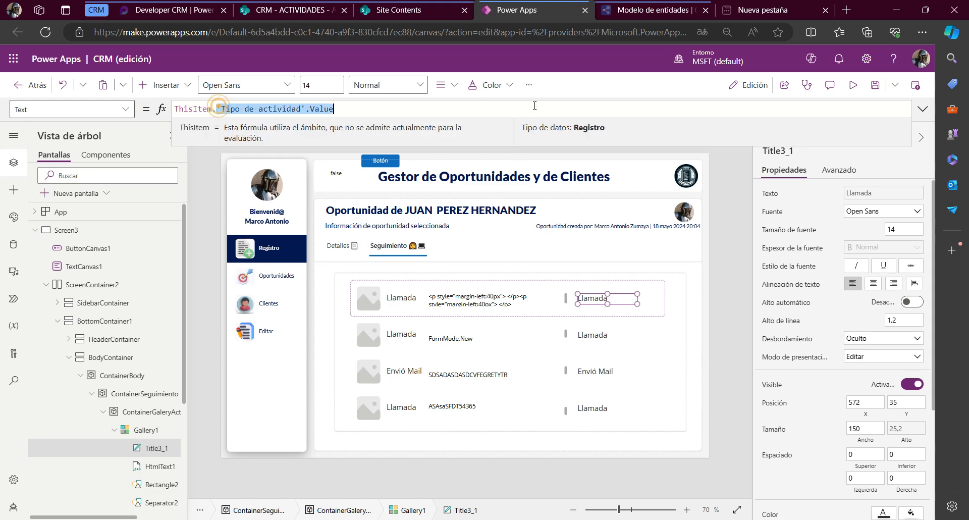
type("fe")
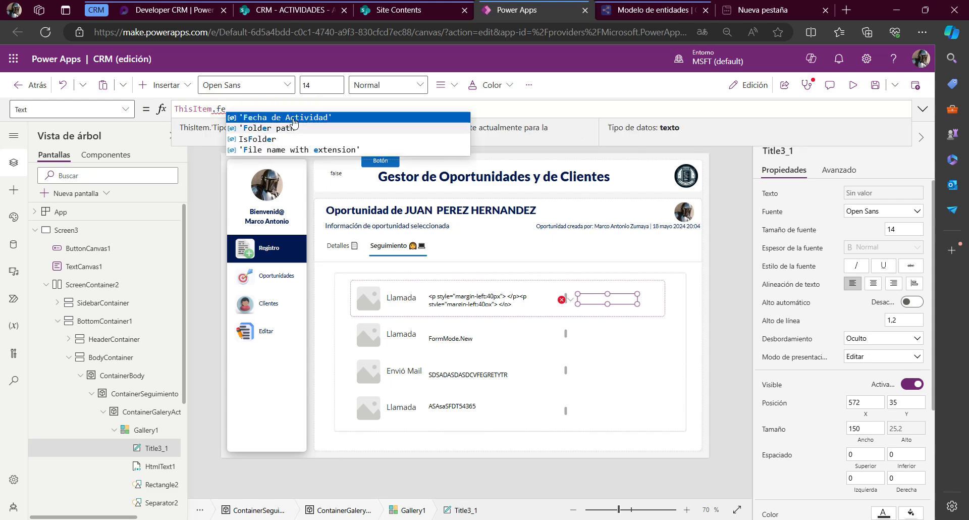
left_click(233, 128)
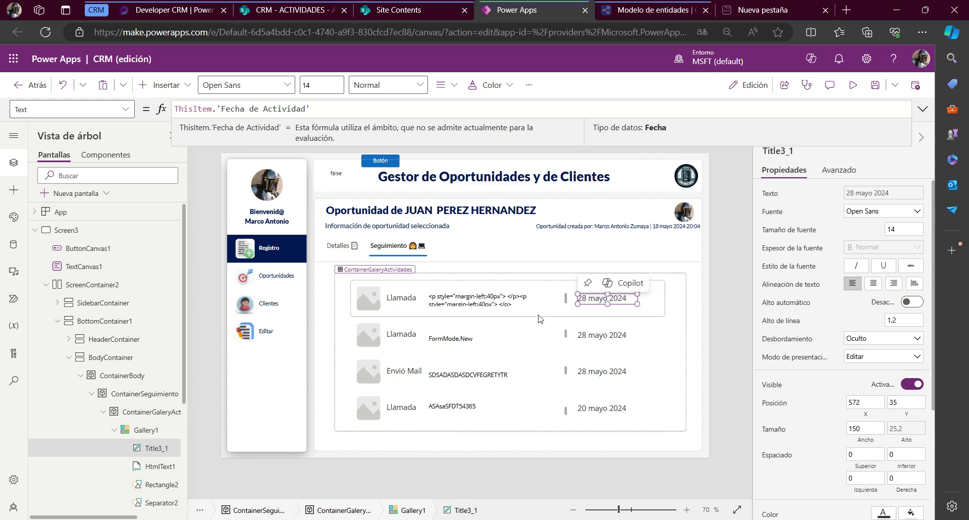
Resize the gallery to about 790 by 298 at Y 100 and insert a Contenedor into ContainerGaleryActividades
left_click(638, 379)
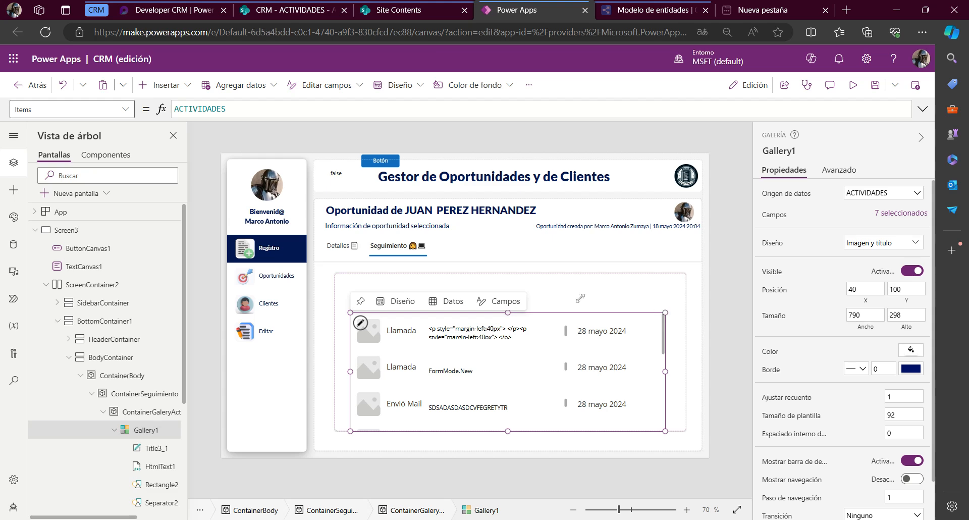
left_click(576, 290)
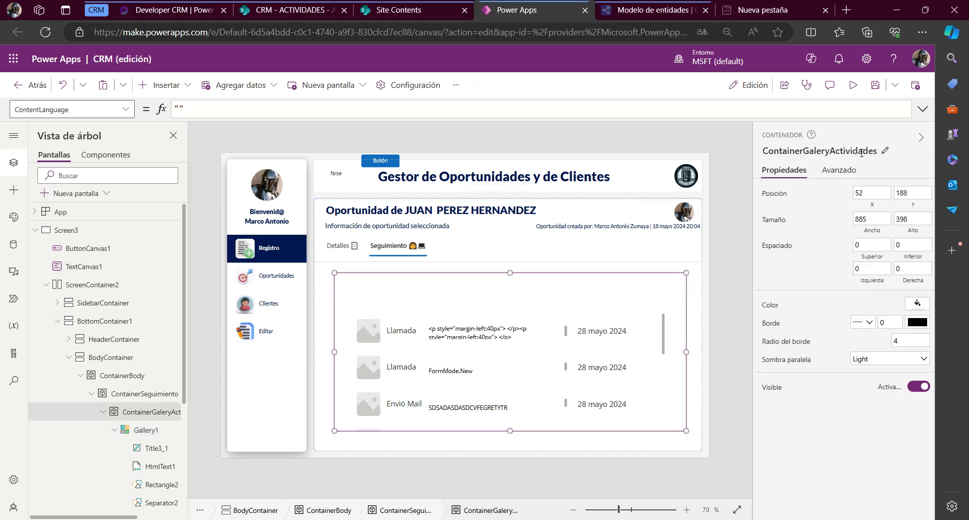
left_click(167, 81)
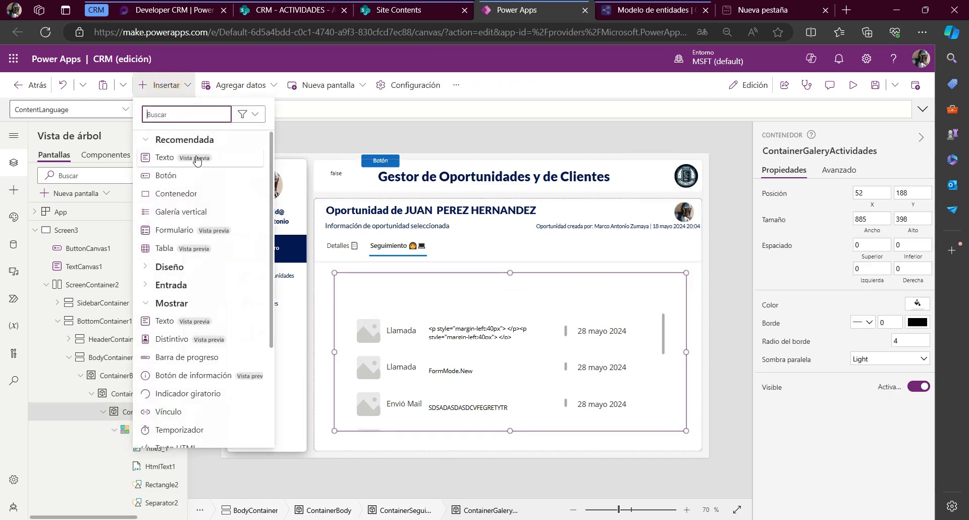
type("conte")
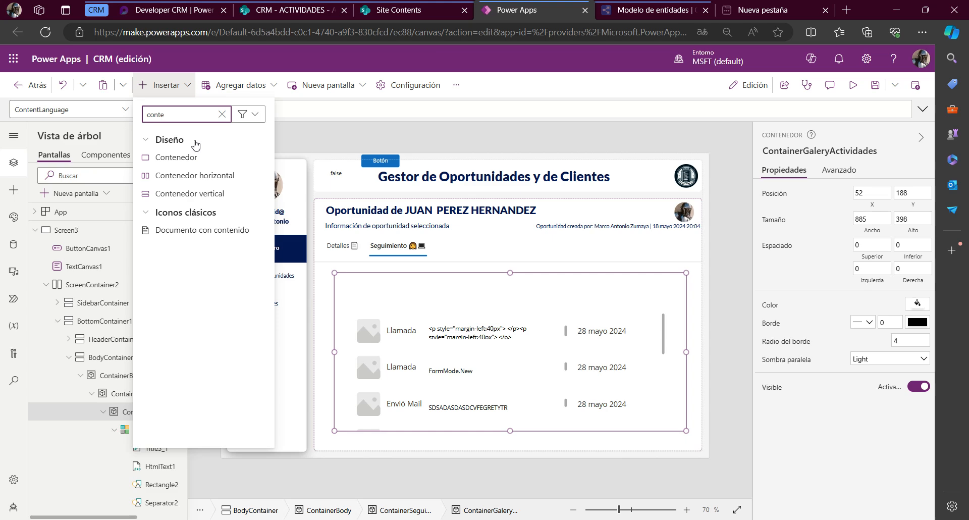
left_click(198, 156)
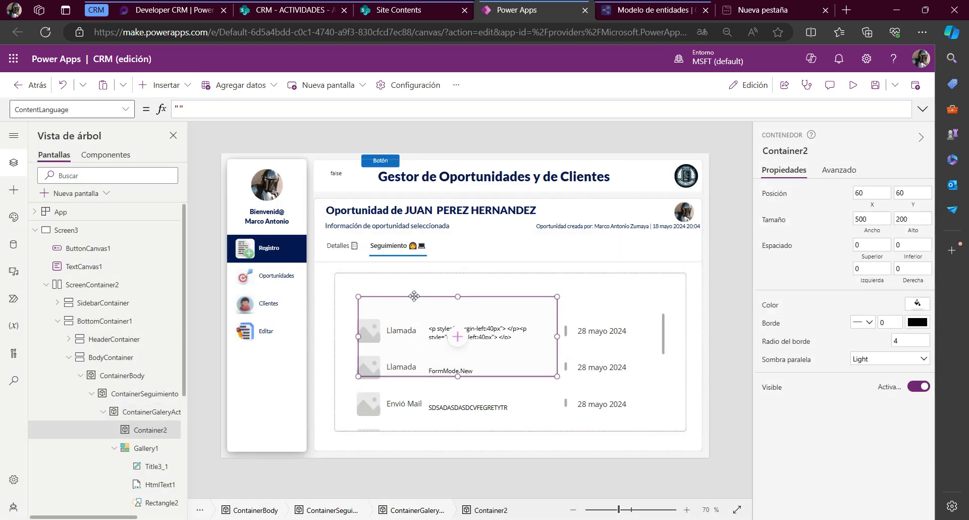
Fit the new container into the empty strip above the gallery at position 0, 0, sized 885 by 87
left_click_drag(413, 296, 390, 272)
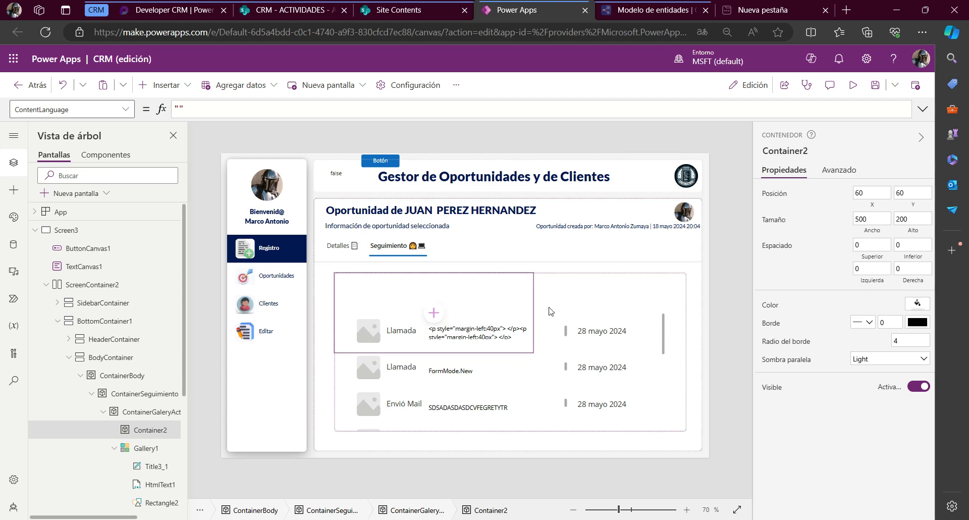
left_click_drag(534, 312, 633, 312)
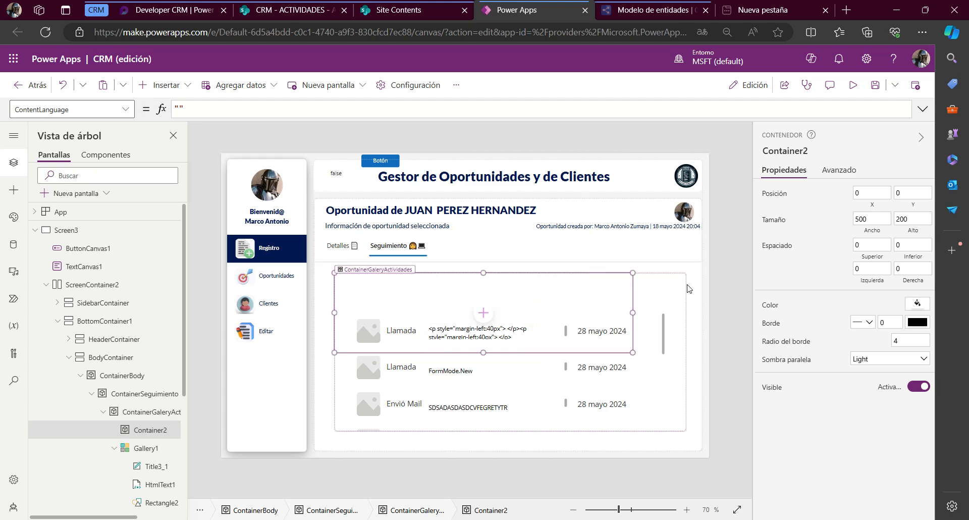
left_click_drag(689, 290, 688, 289)
left_click_drag(509, 312, 510, 308)
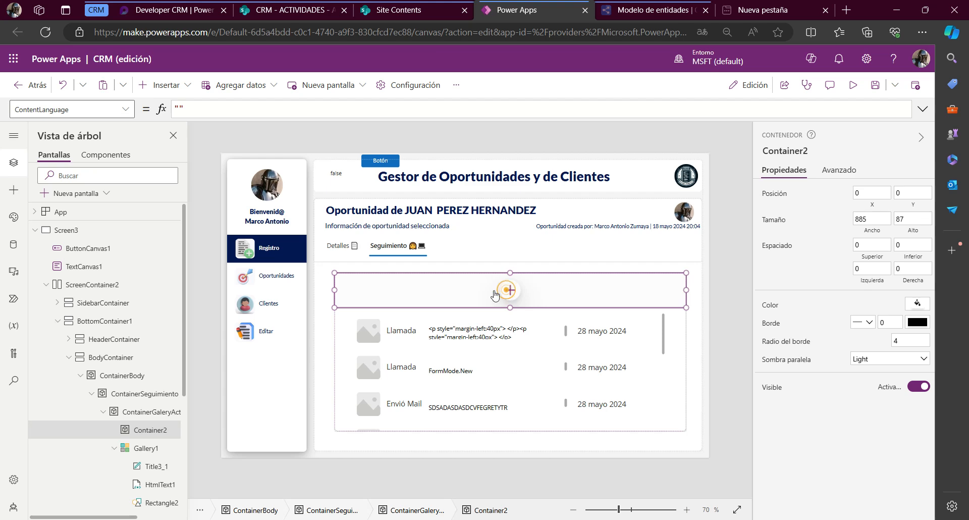
left_click(509, 292)
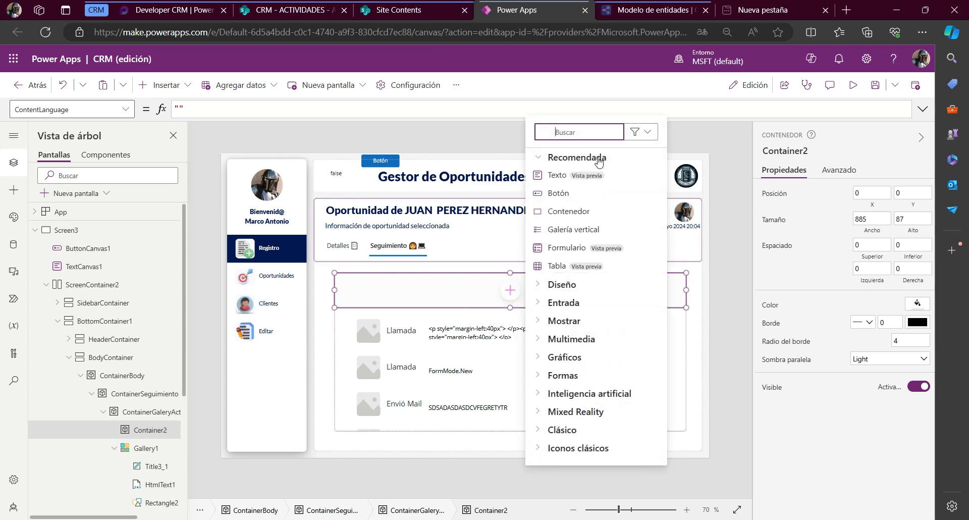
left_click(539, 305)
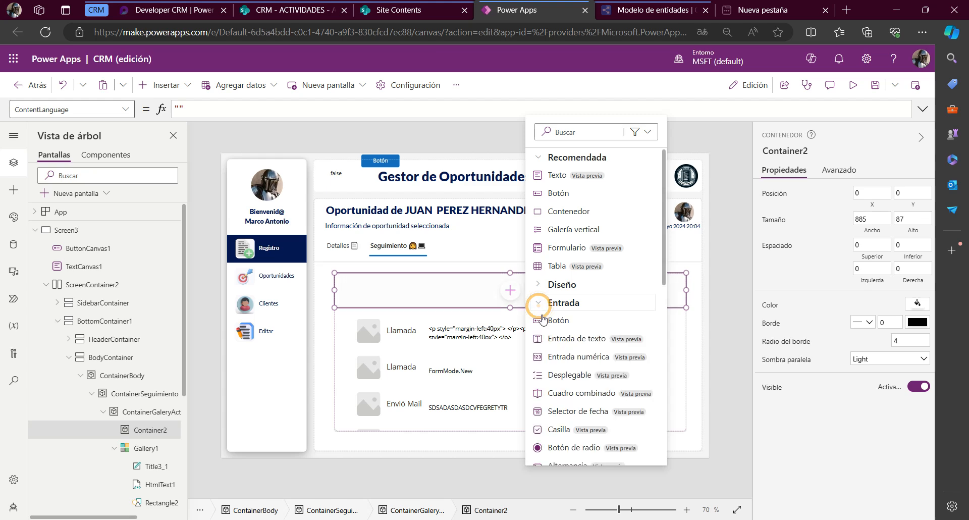
left_click(547, 341)
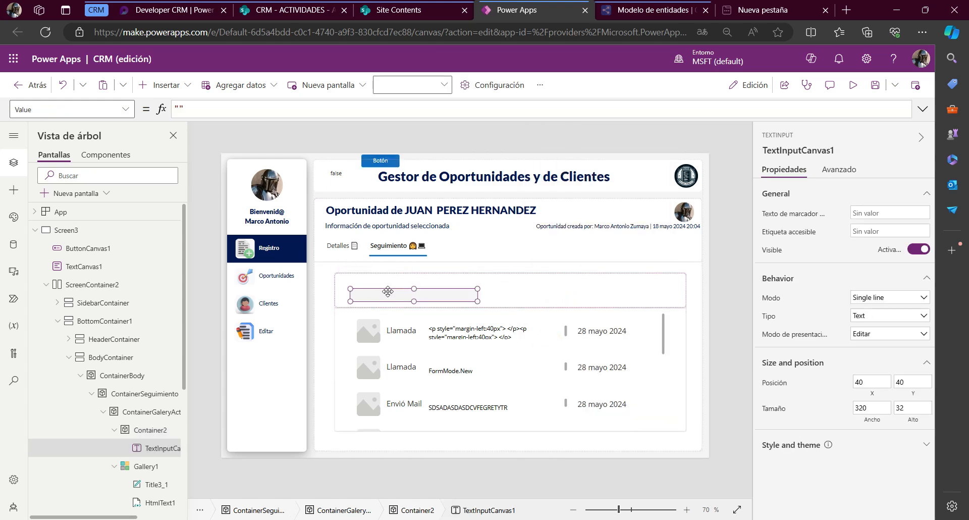
left_click_drag(387, 290, 444, 286)
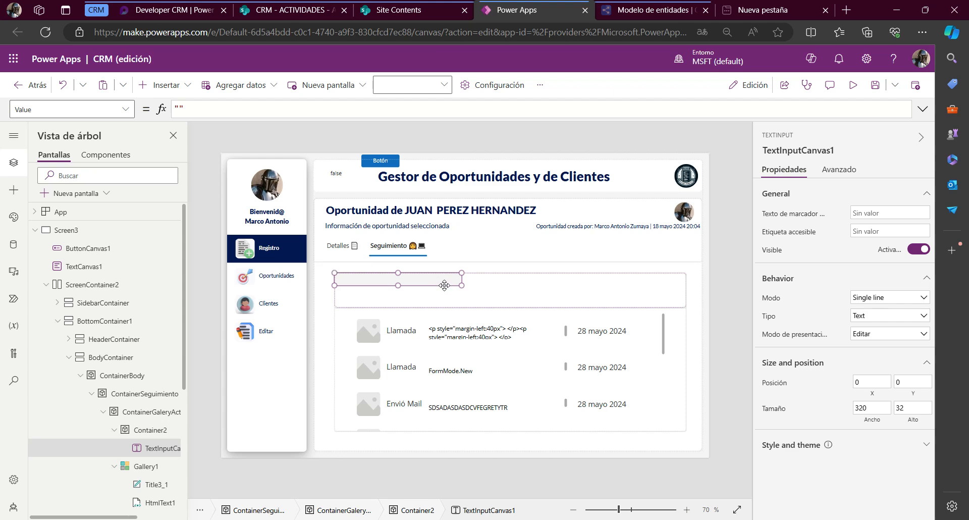
key("Delete")
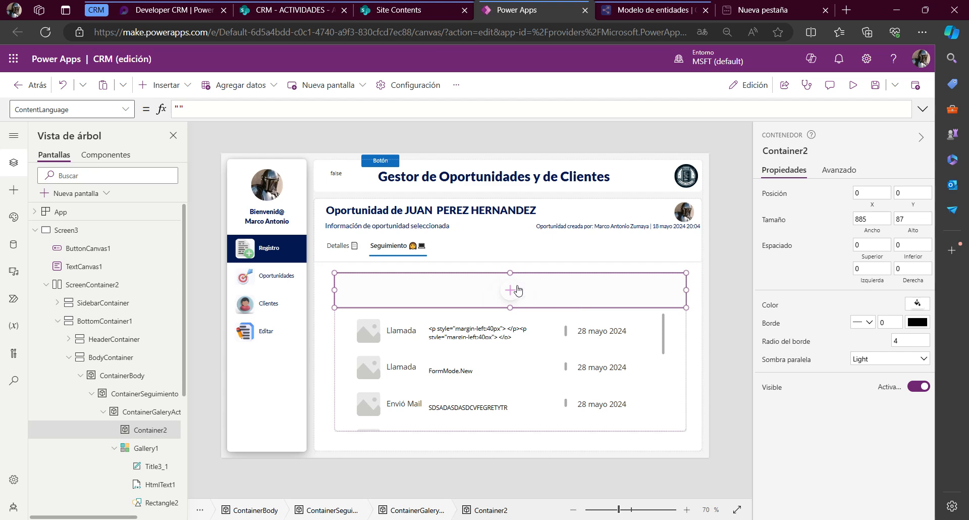
Insert a classic Etiqueta de texto into the container above the gallery and place it at position 0, 0
left_click(516, 290)
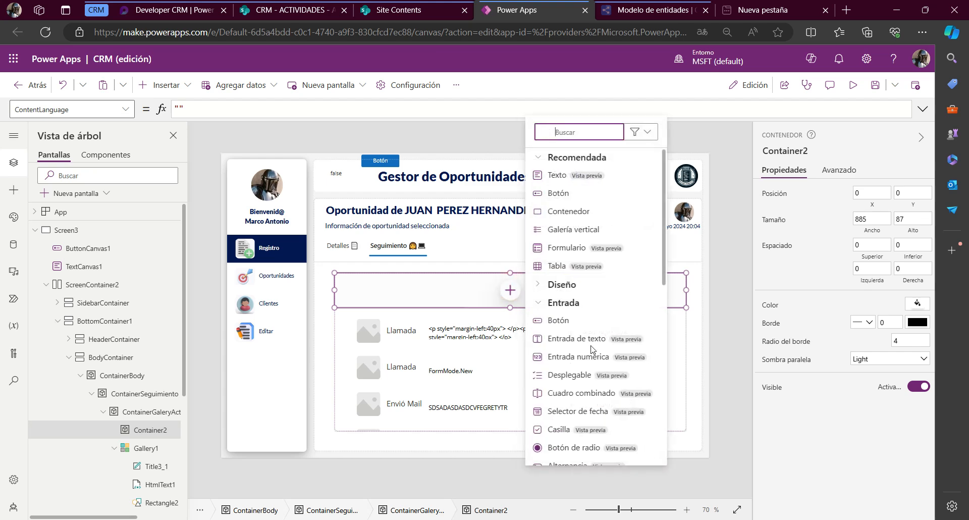
scroll(567, 415, "down", 5)
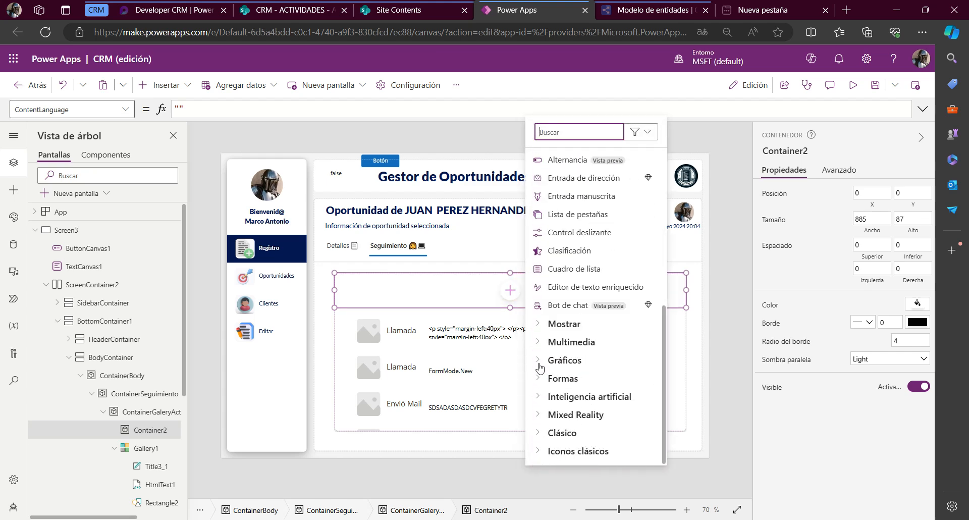
left_click(562, 433)
scroll(558, 439, "down", 3)
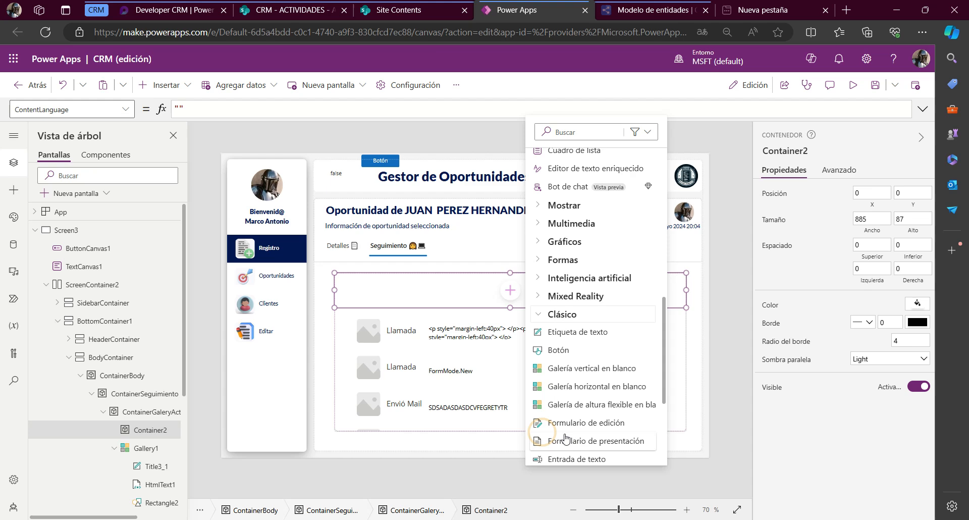
left_click(573, 324)
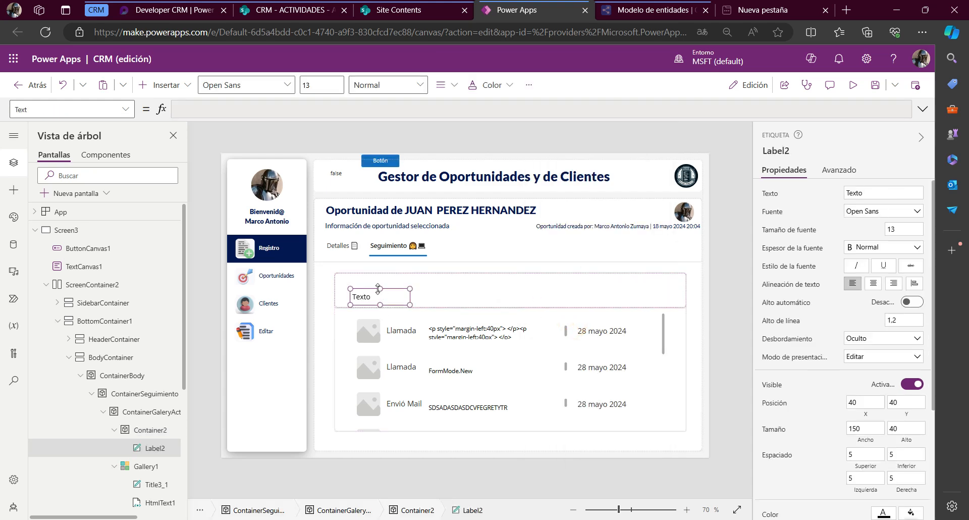
left_click_drag(364, 292, 342, 284)
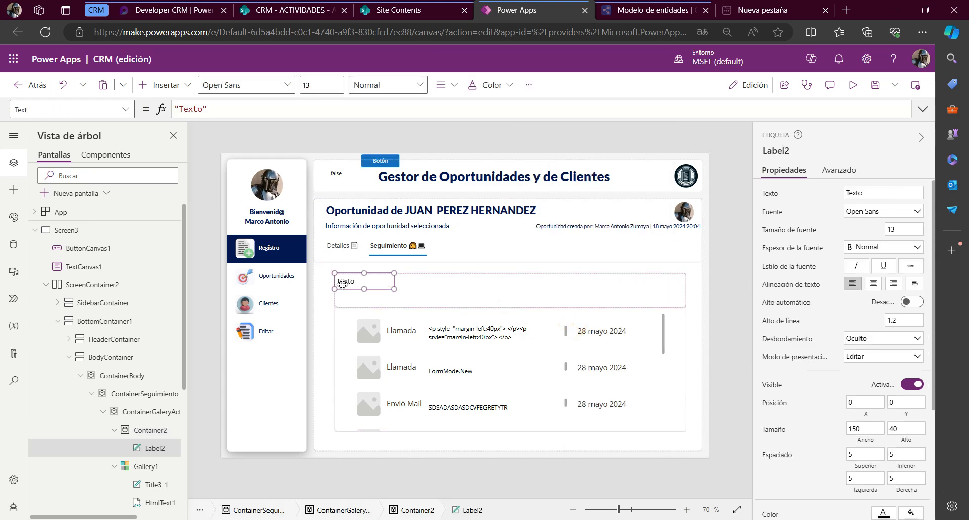
Set the new label's text to "Actividad"
double_click(346, 281)
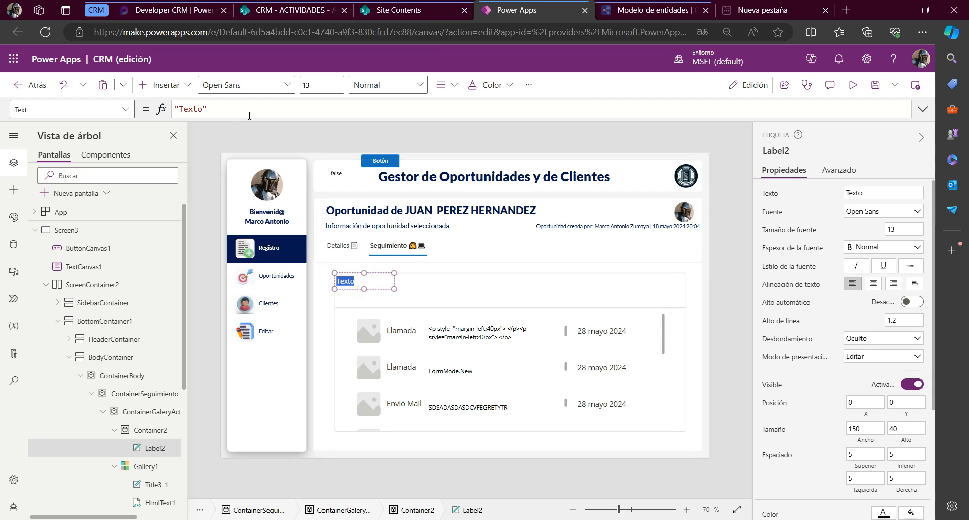
type("Titulo de")
key("BackSpace")
key("BackSpace")
key("BackSpace")
key("BackSpace")
key("BackSpace")
key("BackSpace")
key("BackSpace")
key("BackSpace")
key("BackSpace")
key("BackSpace")
type("idad")
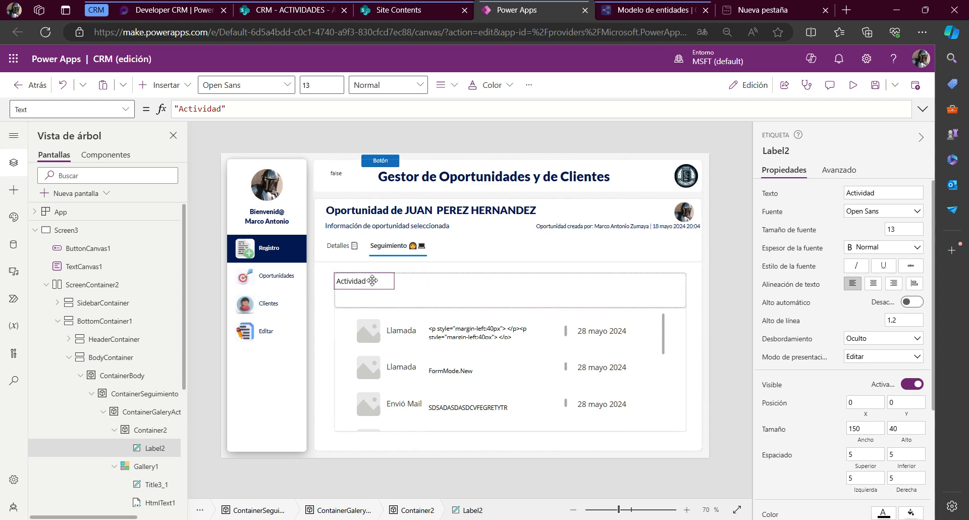
Duplicate the Actividad label within the container above the gallery and place the copy at X 120, Y 0
left_click(371, 279)
left_click(444, 296)
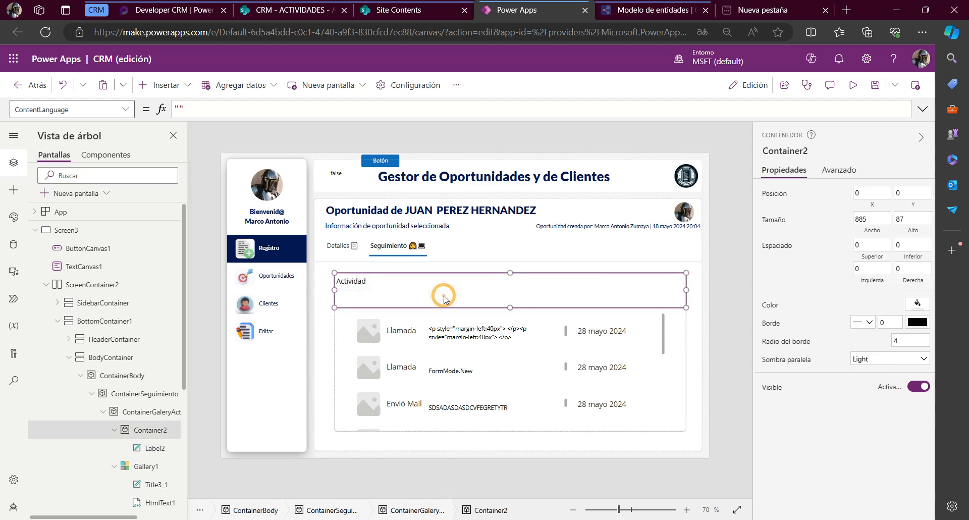
key("ctrl+v")
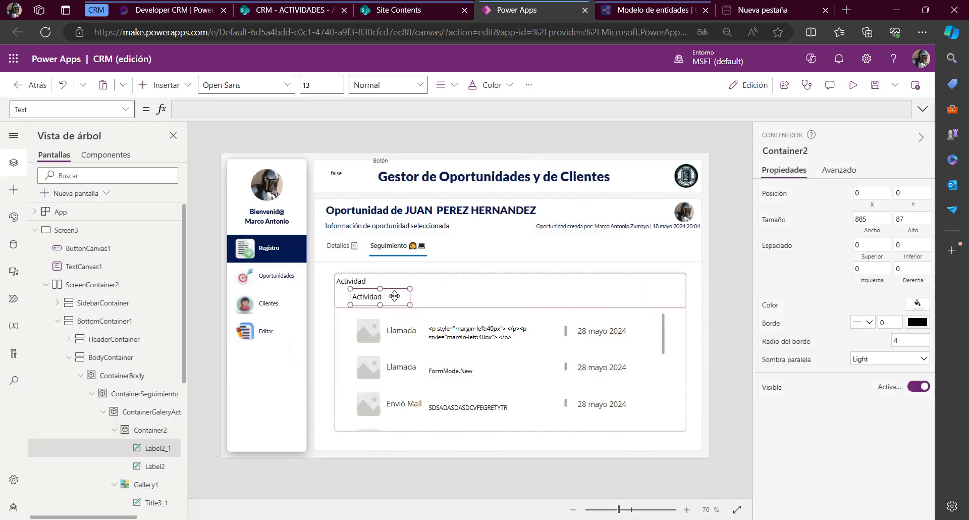
left_click(394, 297)
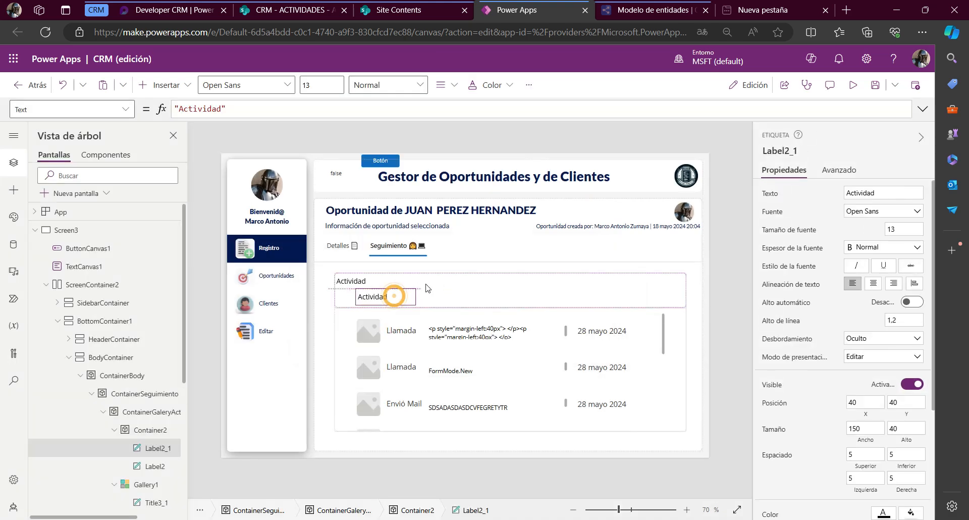
Set the copied label's Text to "Descripciòn"
double_click(201, 108)
type("DEs")
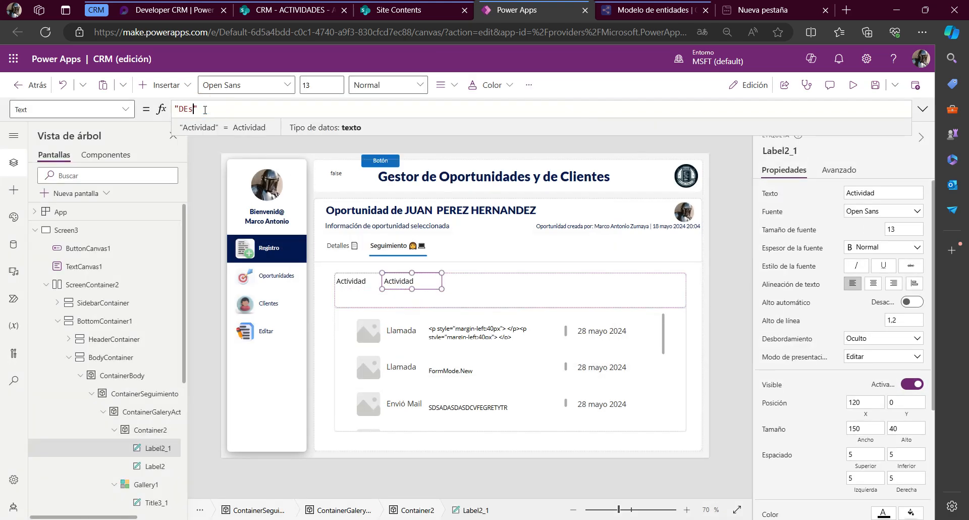
type("cr")
key("BackSpace")
key("BackSpace")
key("BackSpace")
key("BackSpace")
type("escrip")
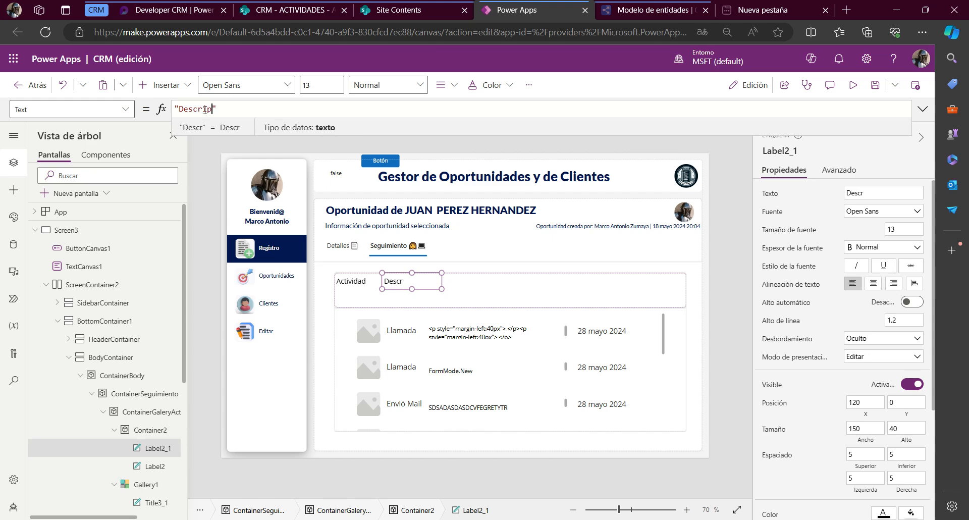
type("ció")
left_click(467, 292)
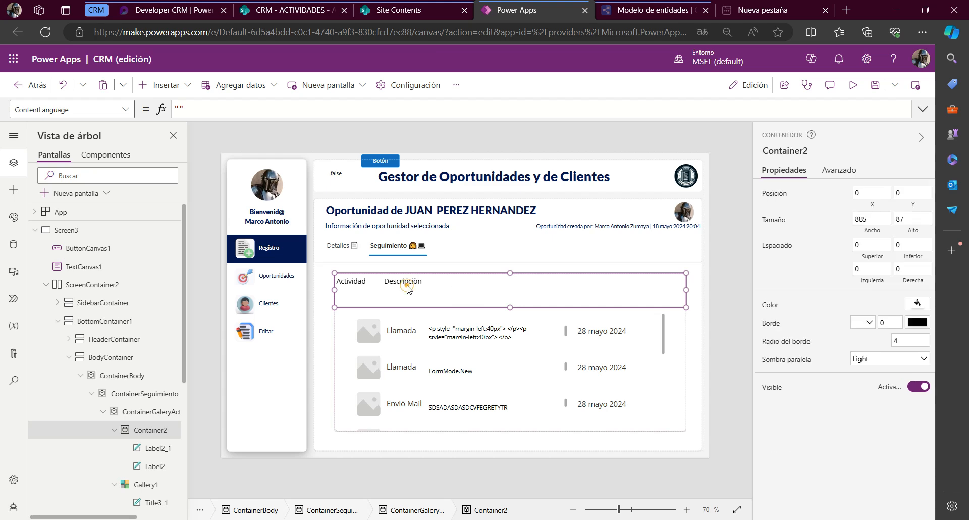
Duplicate the Descripciòn label within the same container and place the copy at X 320, Y 0
left_click(406, 286)
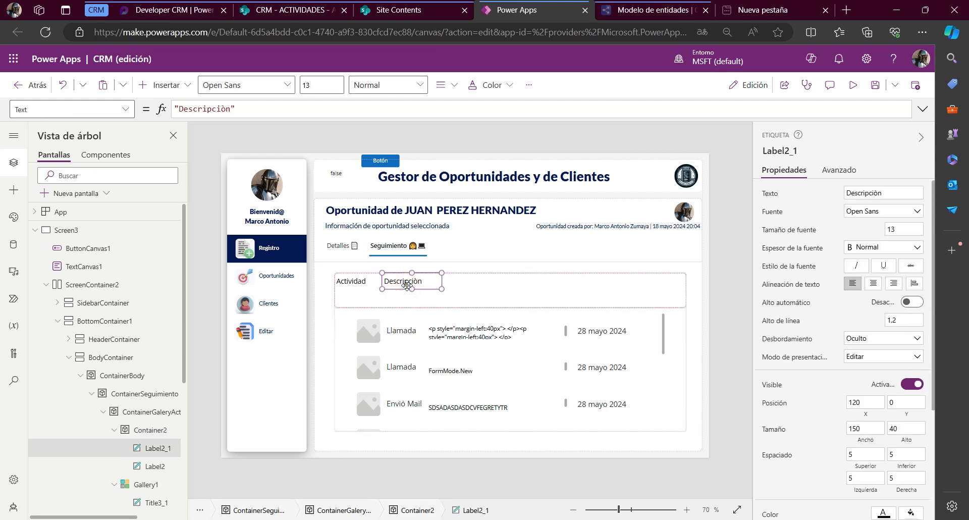
key("ctrl+c")
key("ctrl+v")
left_click_drag(387, 299, 493, 283)
Set the third header label's text to "Fecha"
double_click(494, 284)
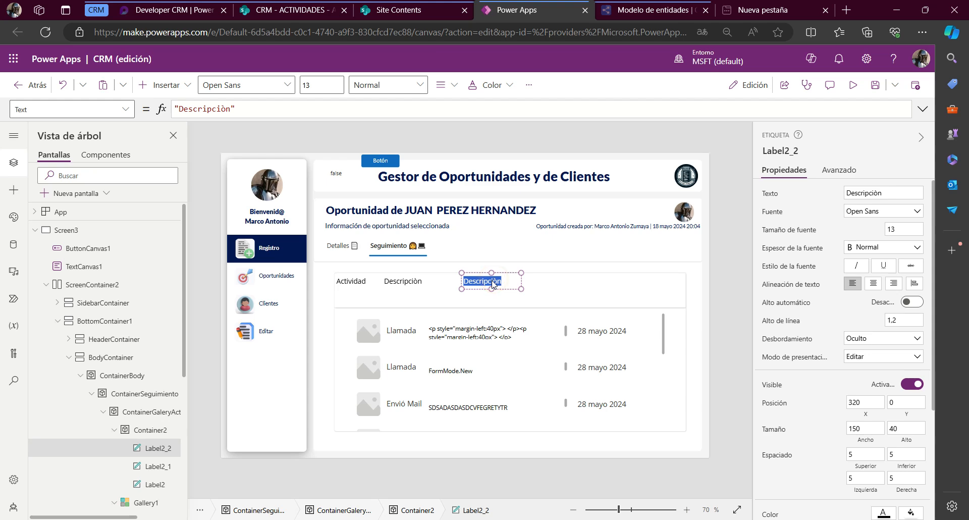
type("Fecha")
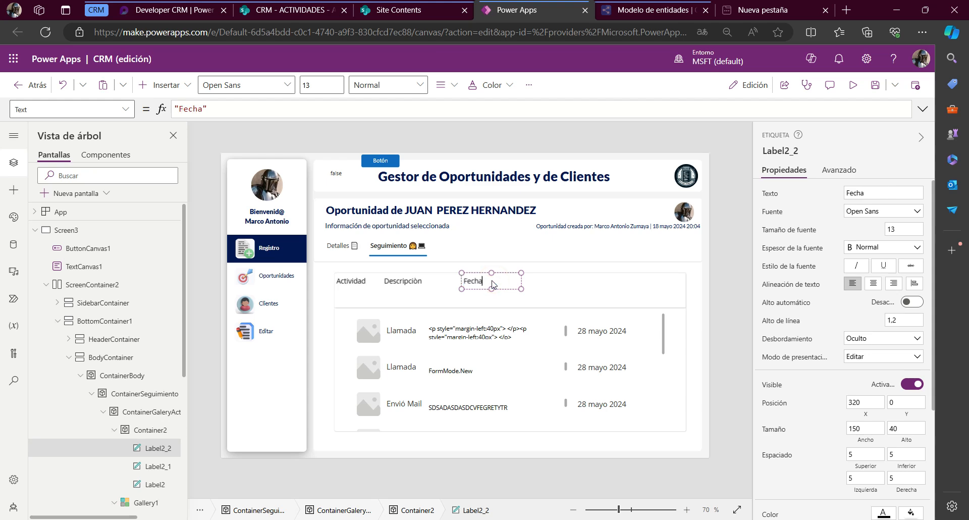
left_click(548, 295)
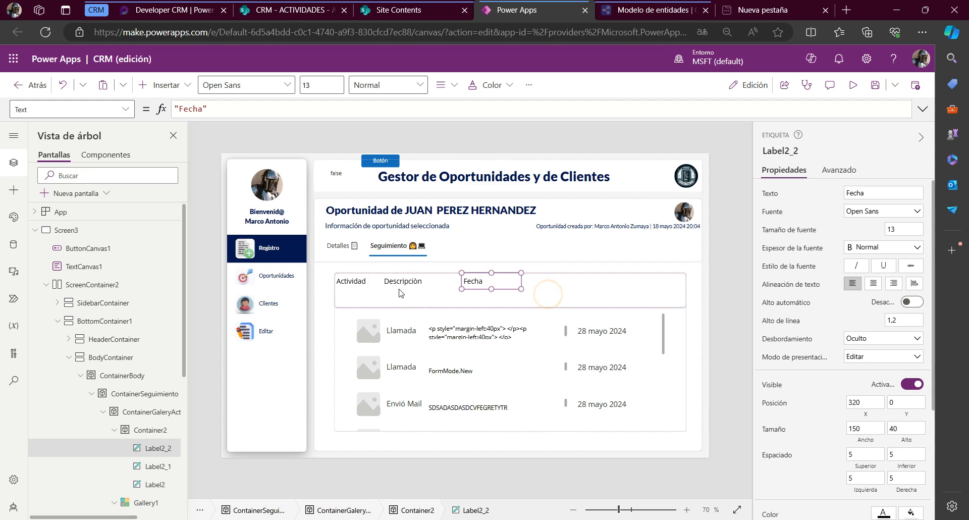
Rename the Actividad header label control as lblActividad
left_click(349, 285)
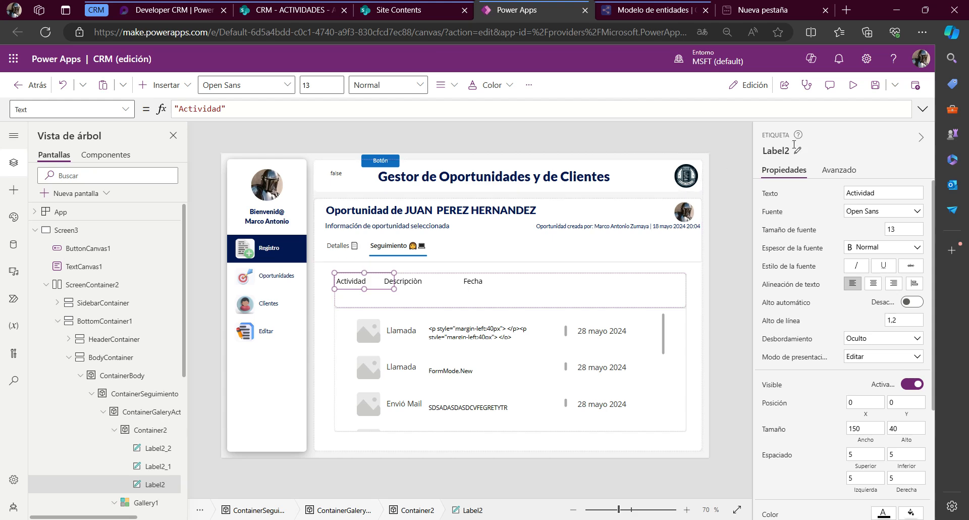
left_click(776, 150)
type("lblActividad")
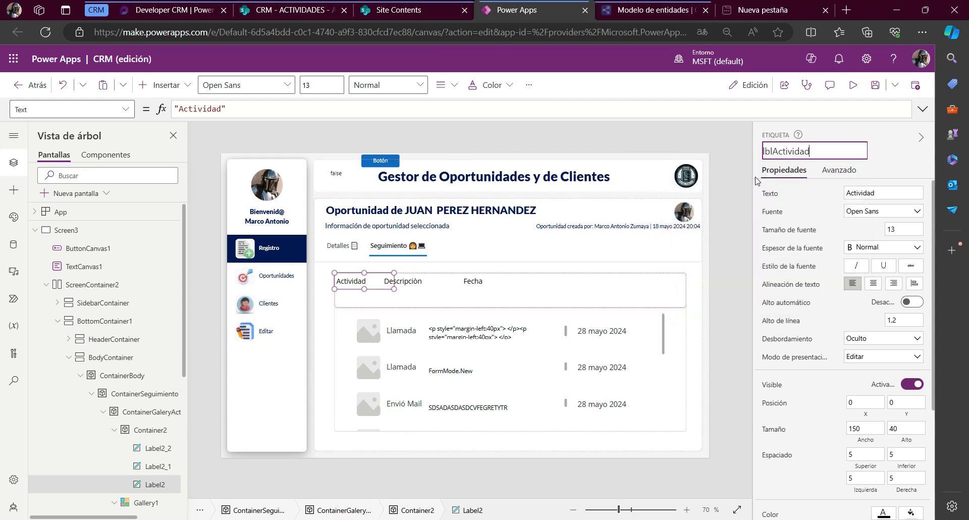
key("Return")
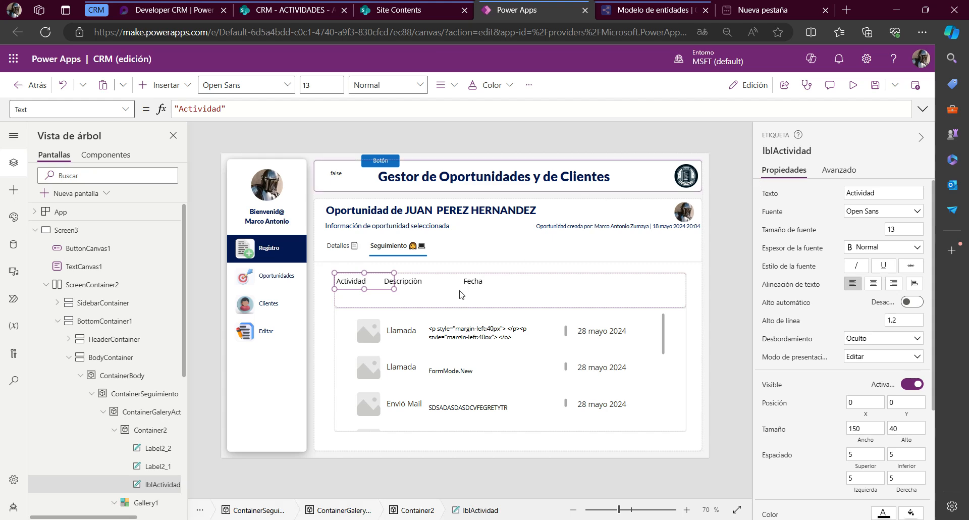
Rename the Descripciòn header label control as lblDescripcion
left_click(418, 281)
left_click(788, 150)
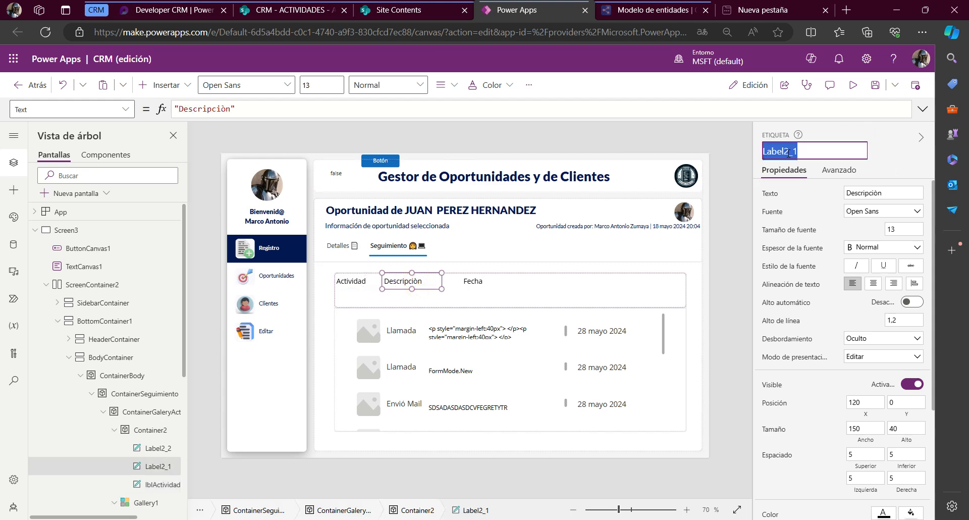
type("lblDescripcio")
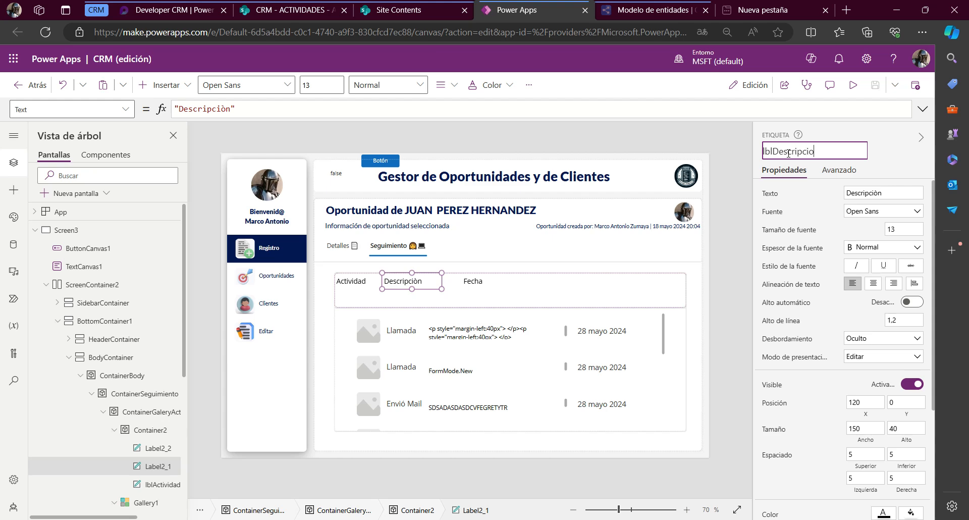
key("Escape")
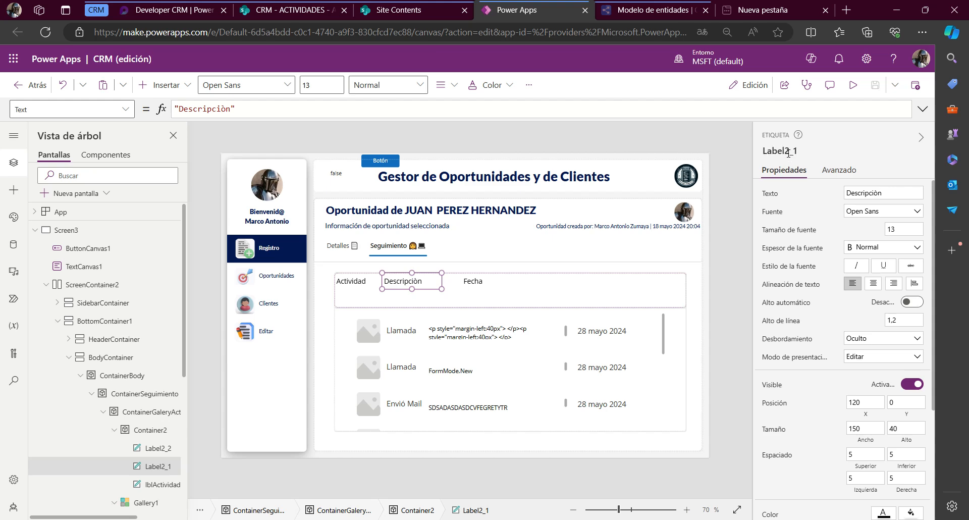
Rename the Fecha header label control as lblFecha
left_click(475, 281)
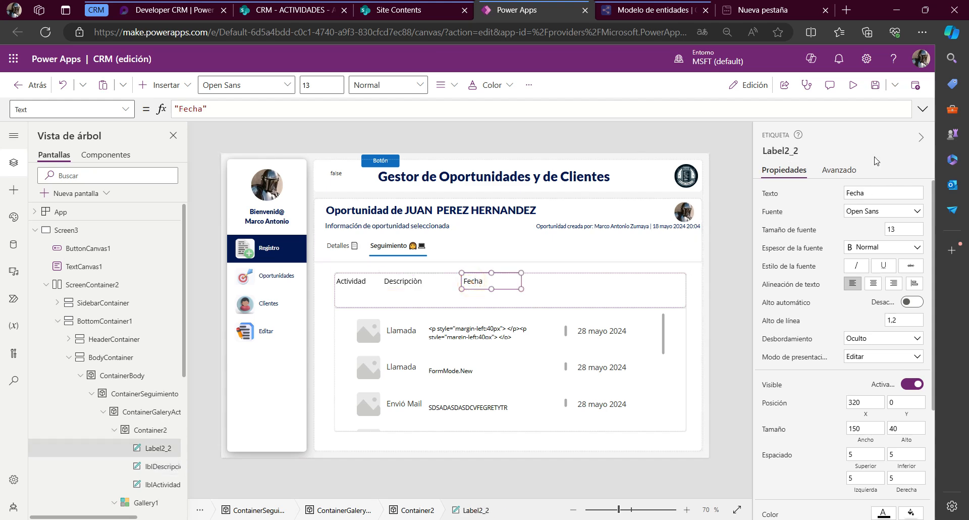
left_click(798, 151)
type("lblFecha")
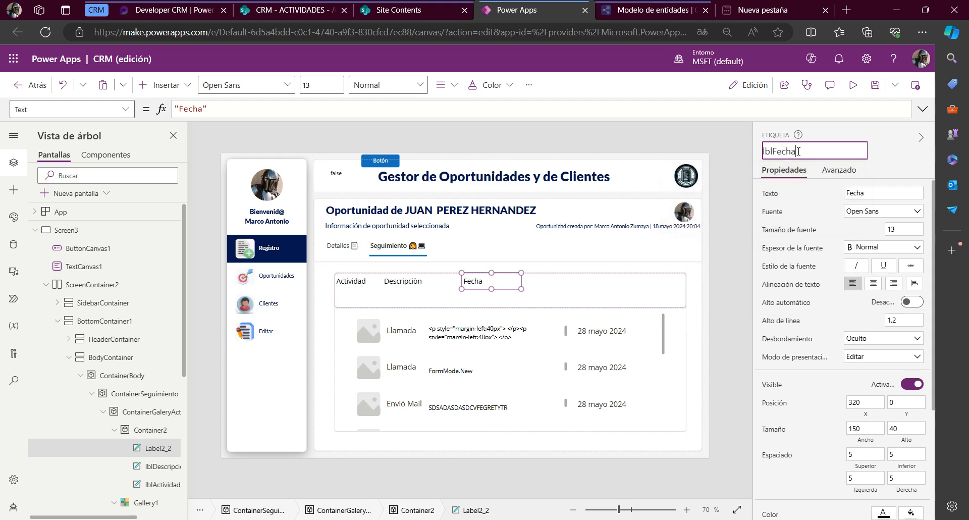
key("Return")
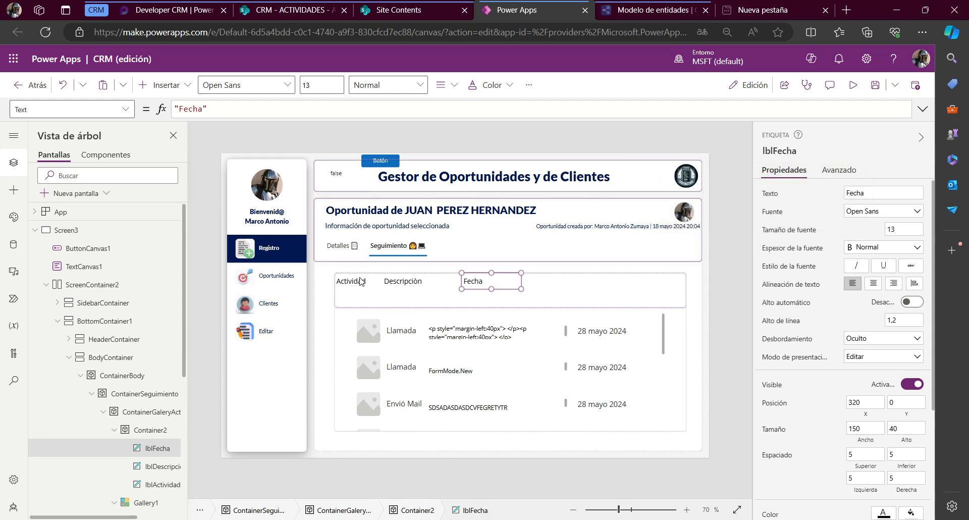
Set the Descripciòn header label's X position to the formula lblActividad.X + lblActividad.Width
left_click(357, 281)
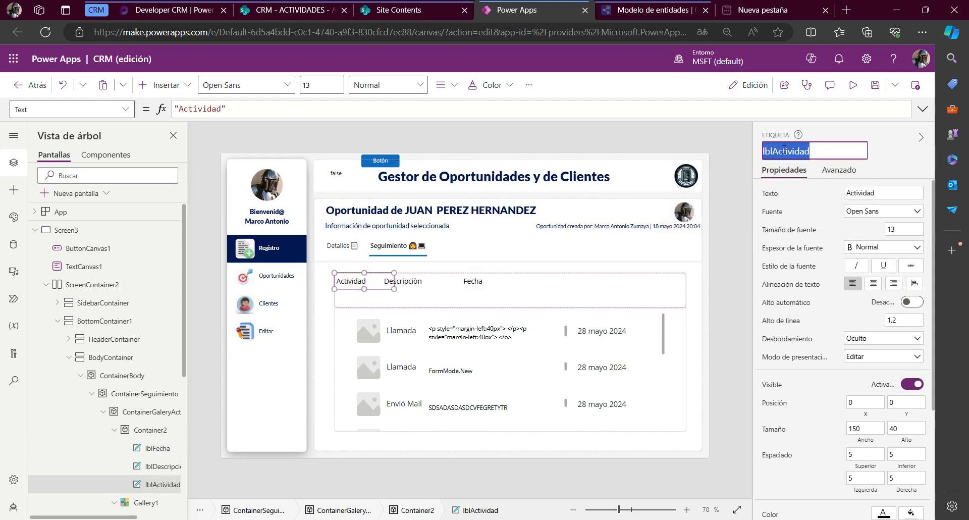
left_click(410, 282)
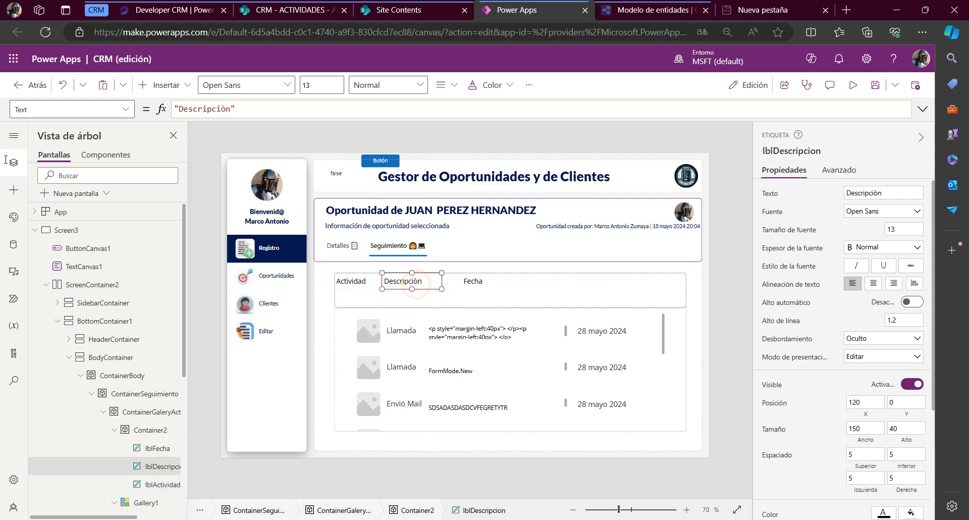
left_click(55, 110)
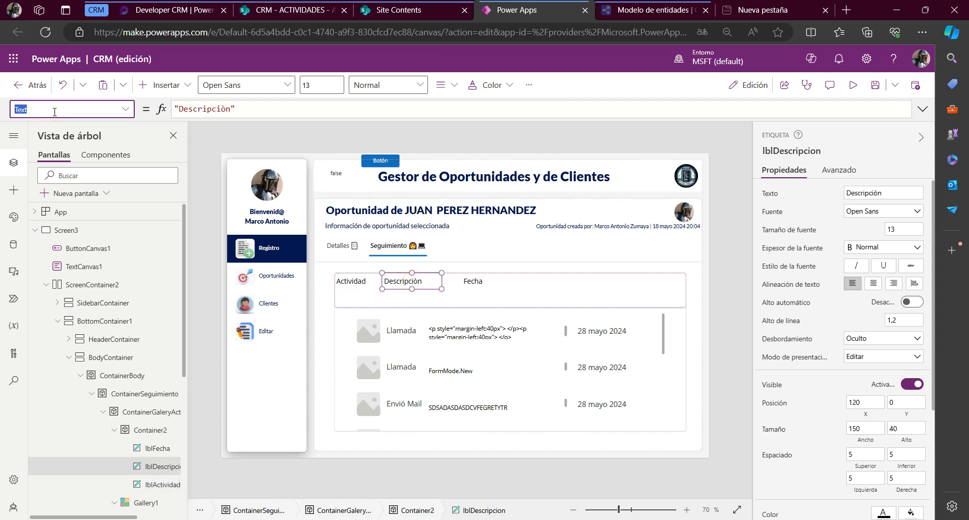
key("Return")
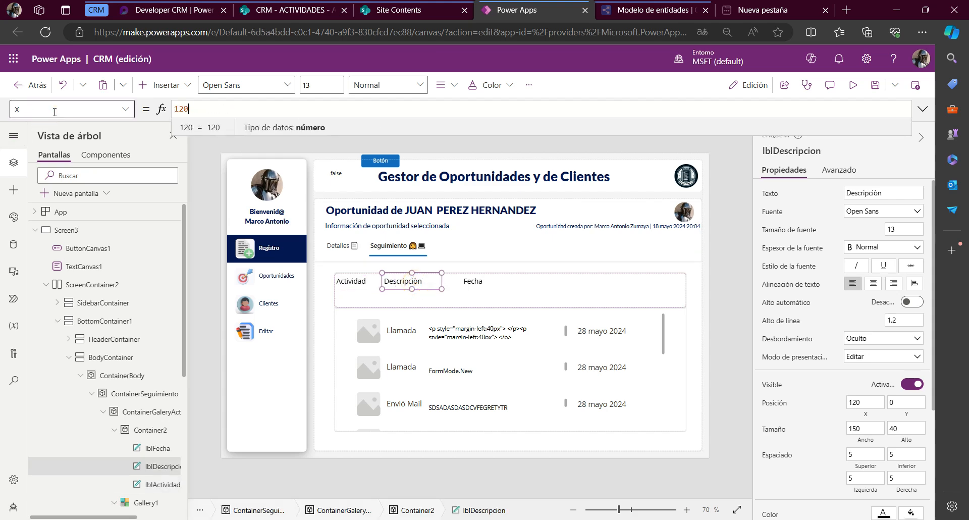
key("ctrl+a")
type("lblActividad.X ")
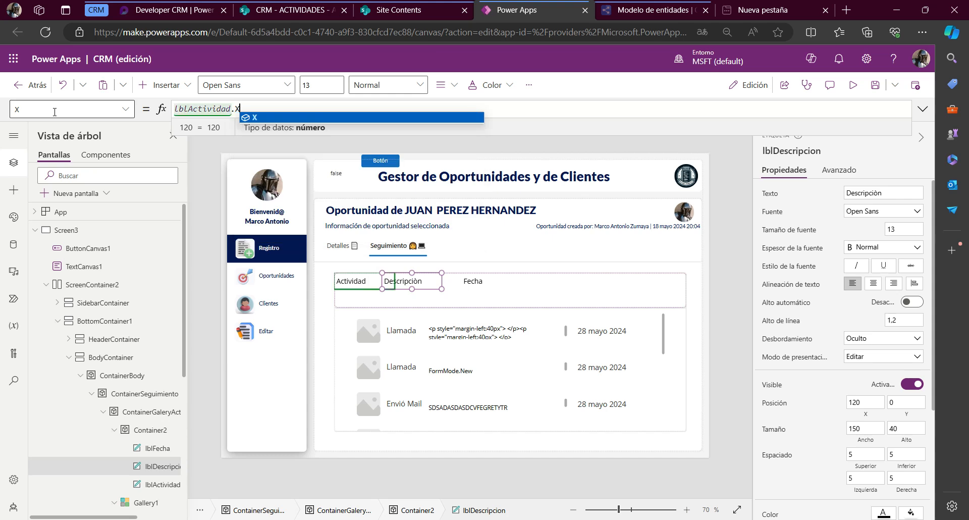
type("+ .w")
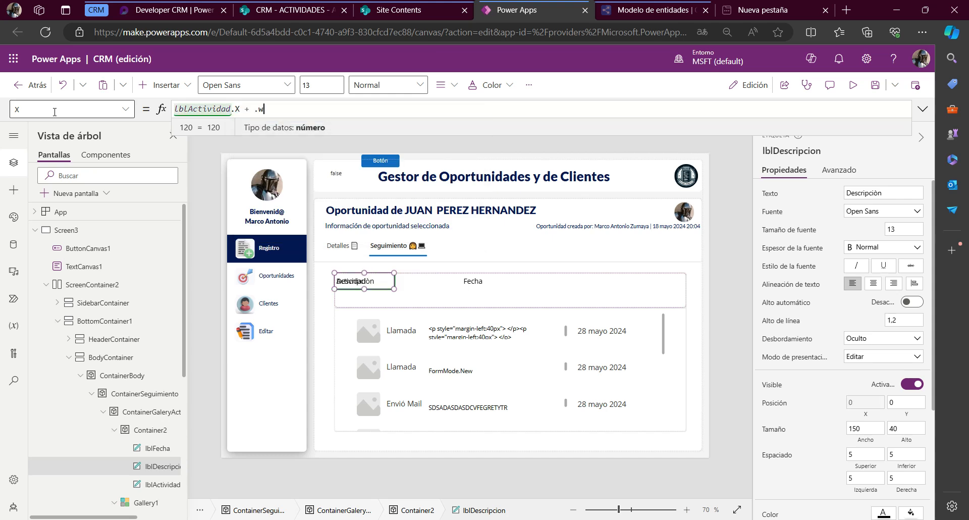
key("BackSpace")
key("BackSpace")
type("lblActividad.W")
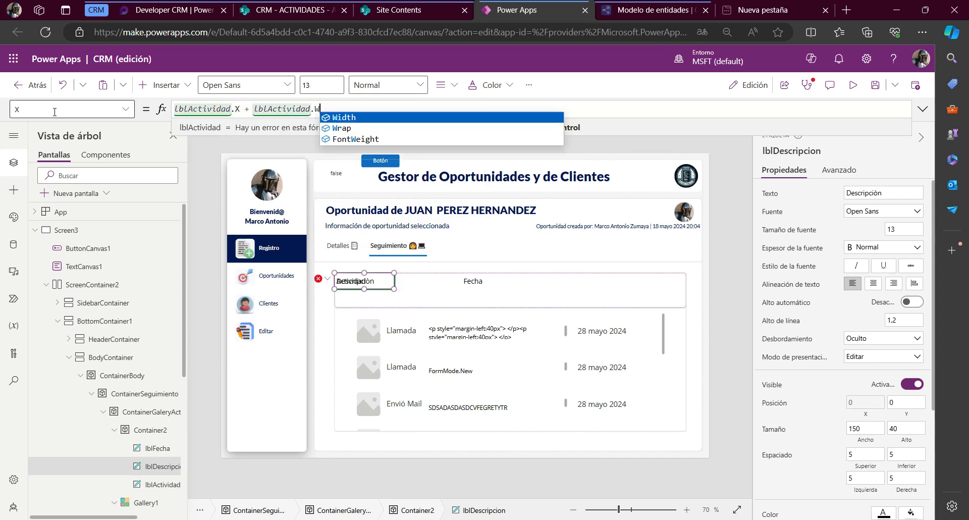
key("Tab")
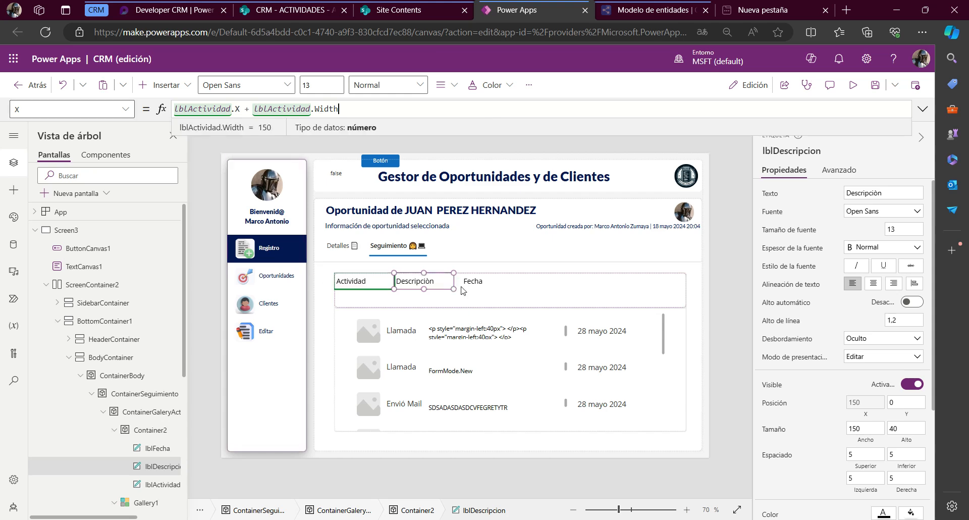
Set the Fecha header label's X position to the formula lblDescripcion.X + lblDescripcion.Width
left_click(438, 279)
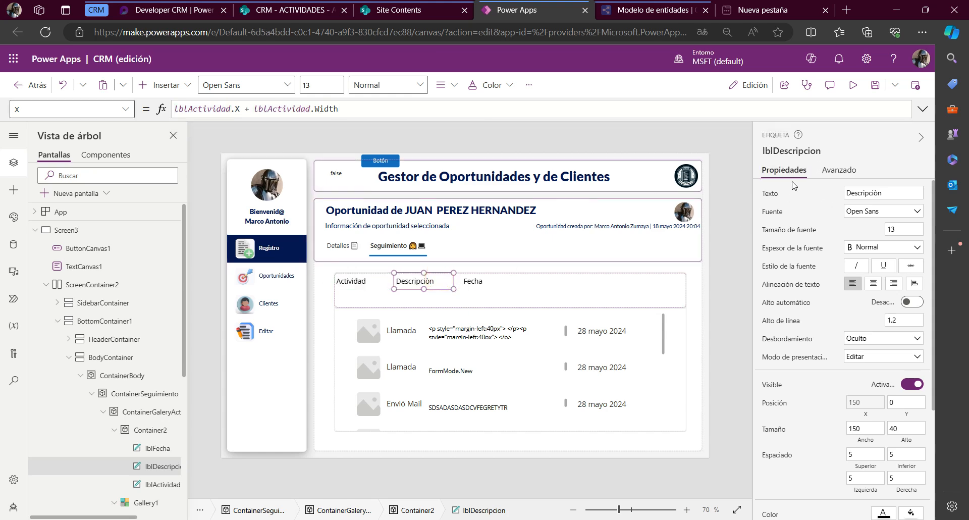
left_click(803, 150)
key("Return")
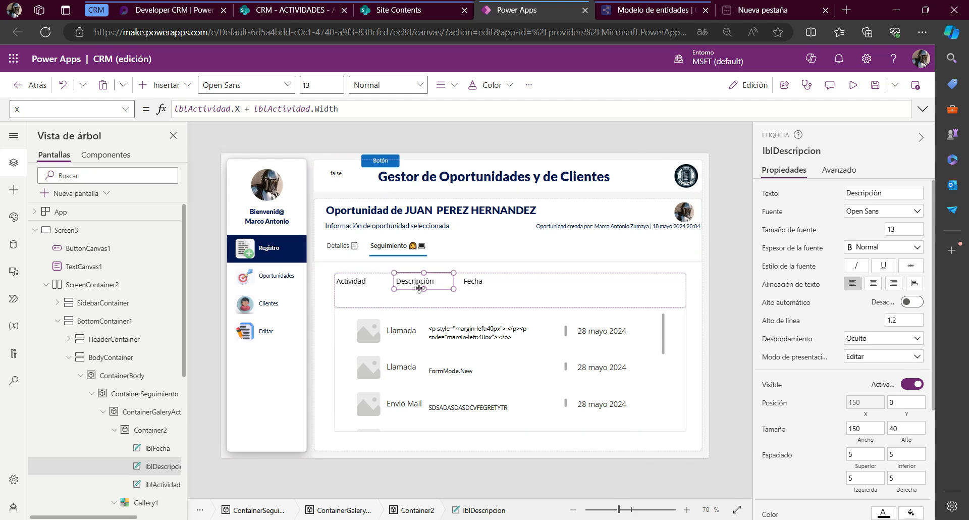
left_click(774, 148)
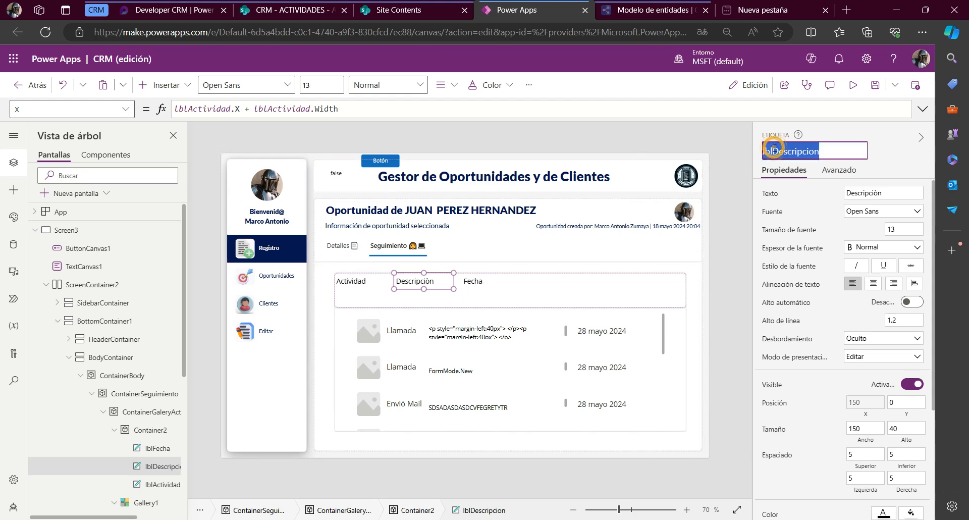
left_click(468, 284)
left_click(51, 110)
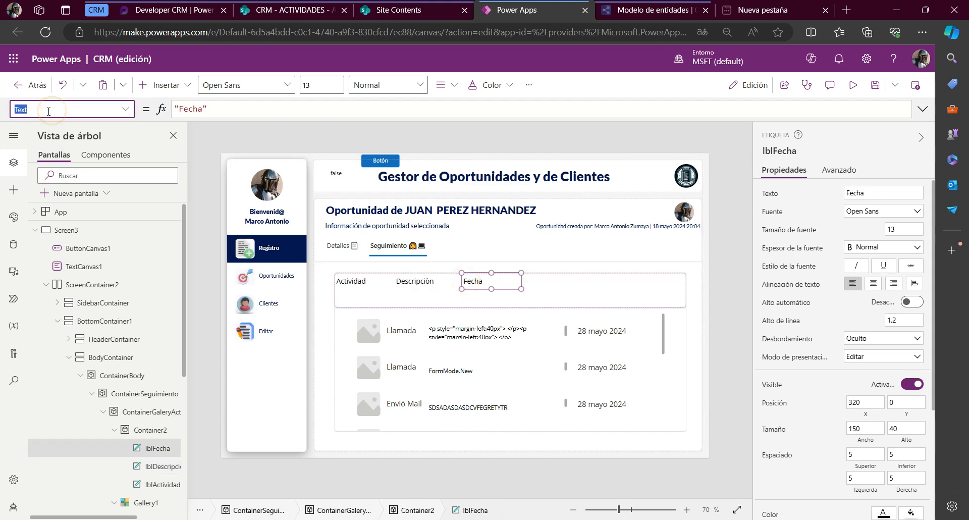
type("x")
key("Return")
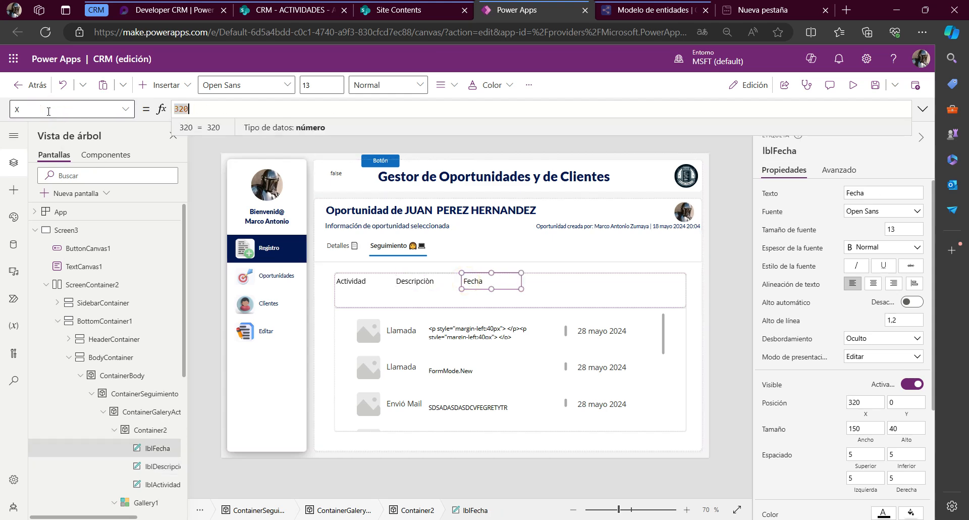
type("lblDescripcion.X ")
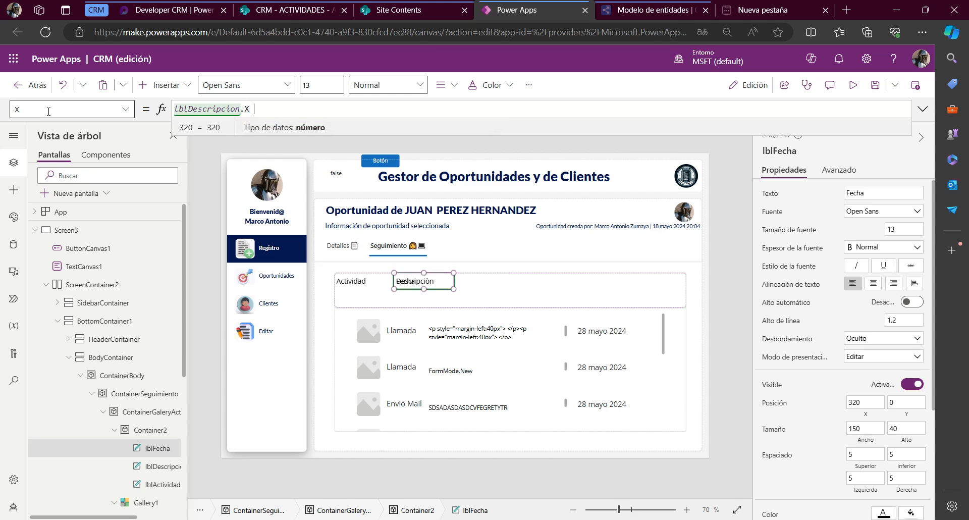
type("+ lblDescripcion.Width")
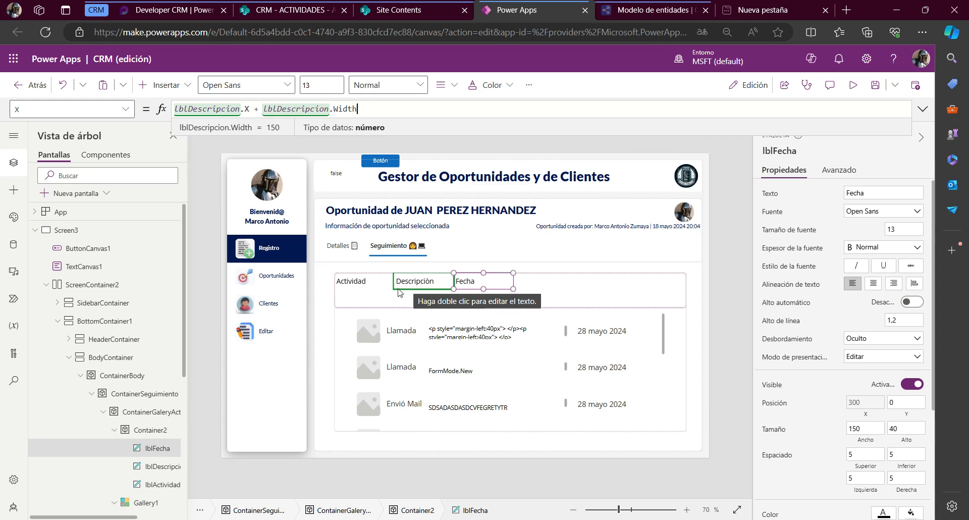
Set the Actividad header label's width to 250
left_click(366, 289)
left_click(365, 284)
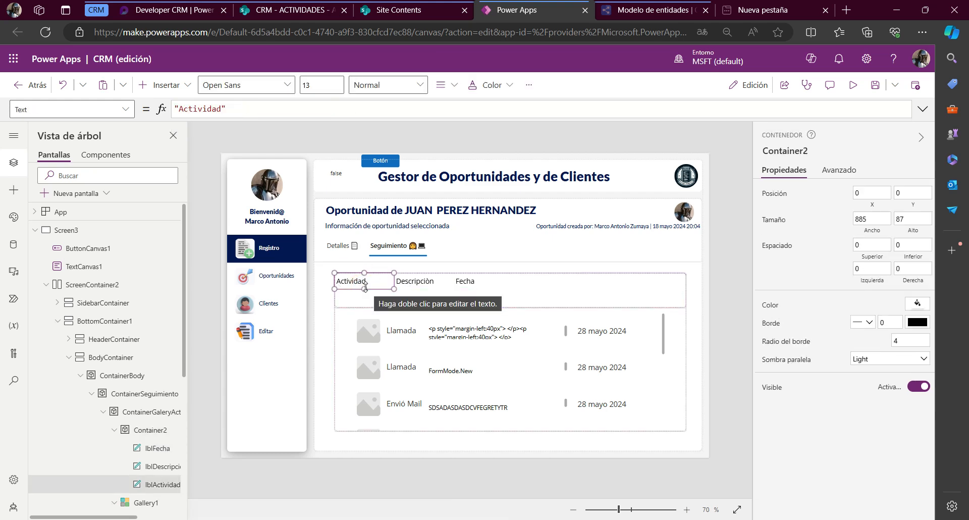
left_click(48, 111)
type("Width")
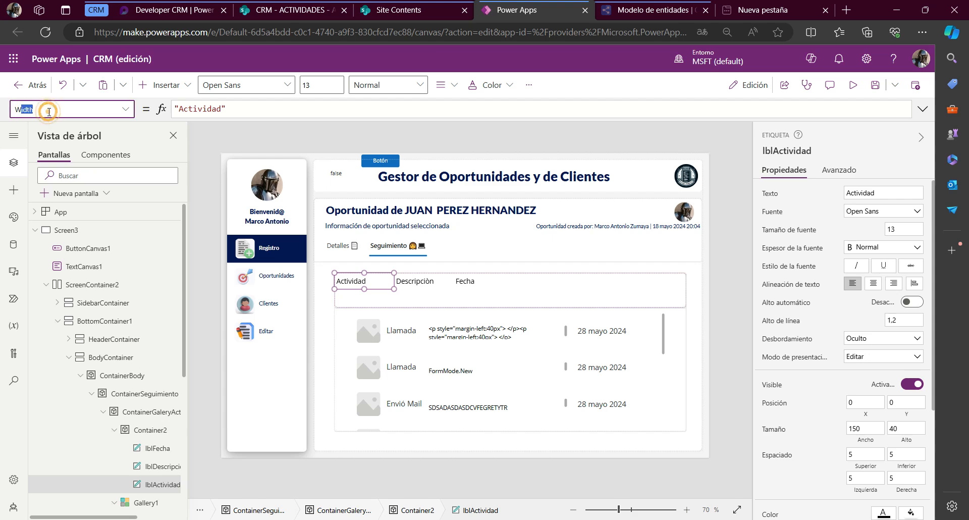
key("Return")
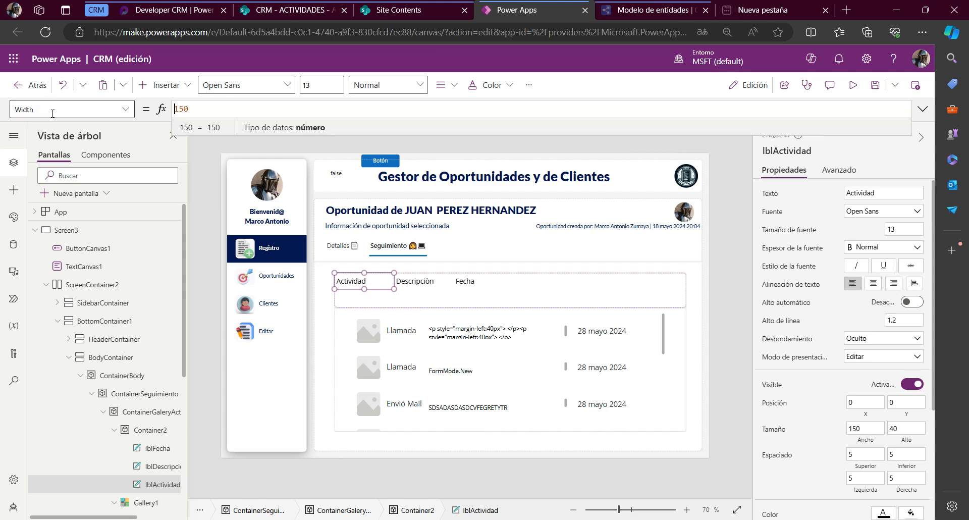
type("250")
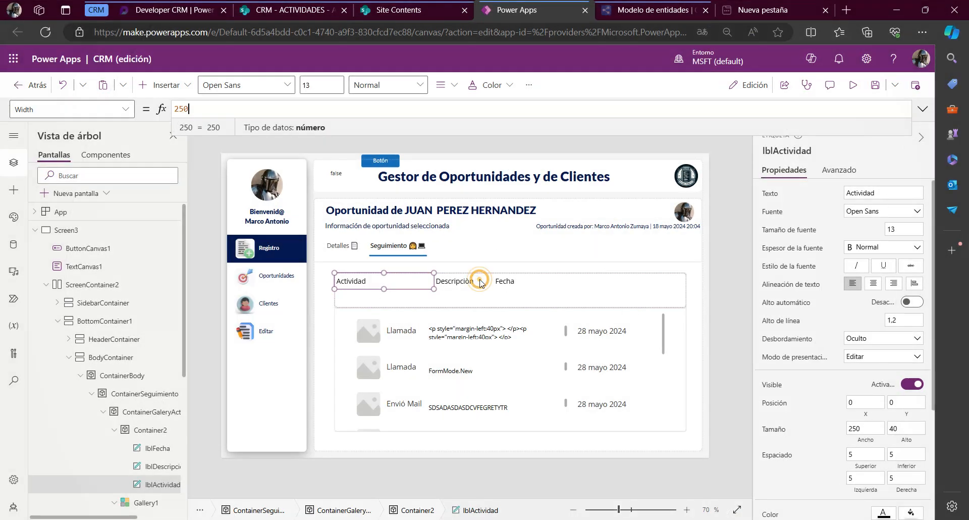
Set the Descripciòn header label's width to 500, after trying 250 and 300
left_click(461, 282)
left_click(97, 109)
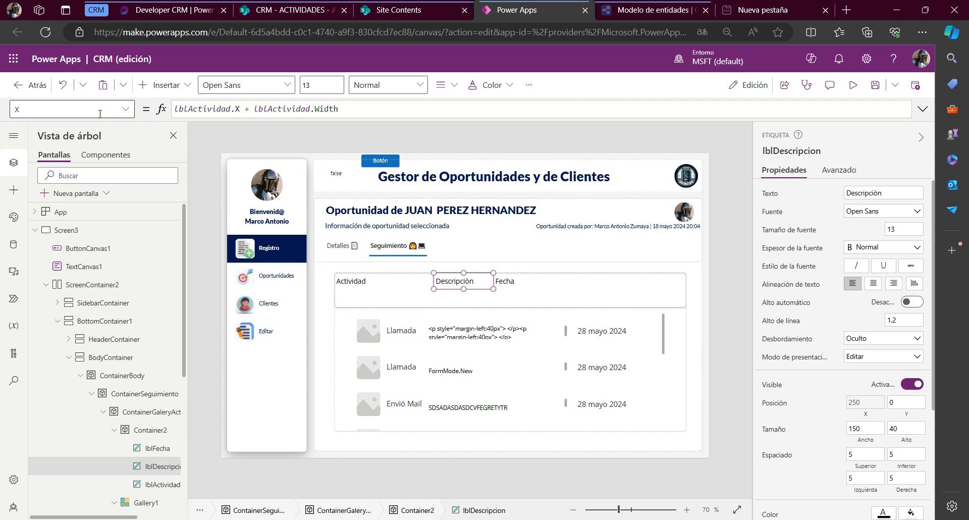
type("Width")
key("Return")
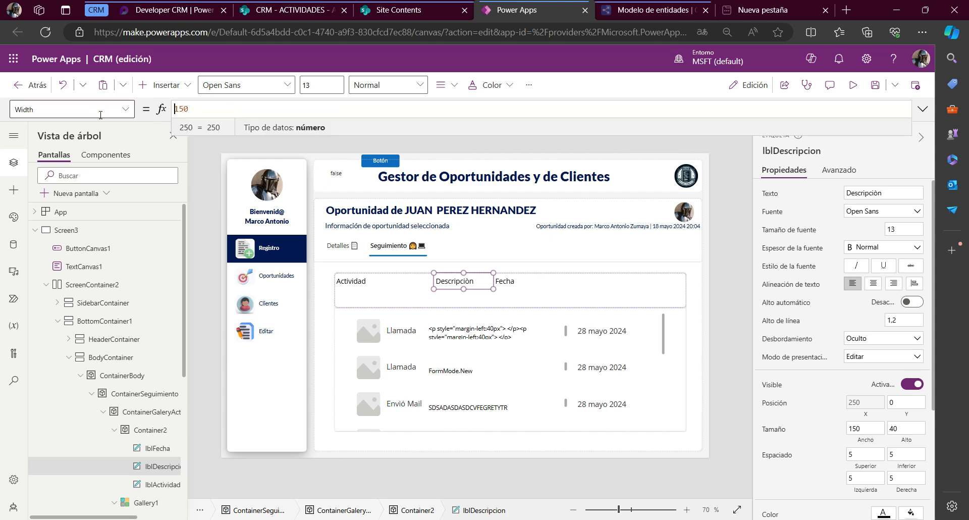
type("25")
key("ctrl+a")
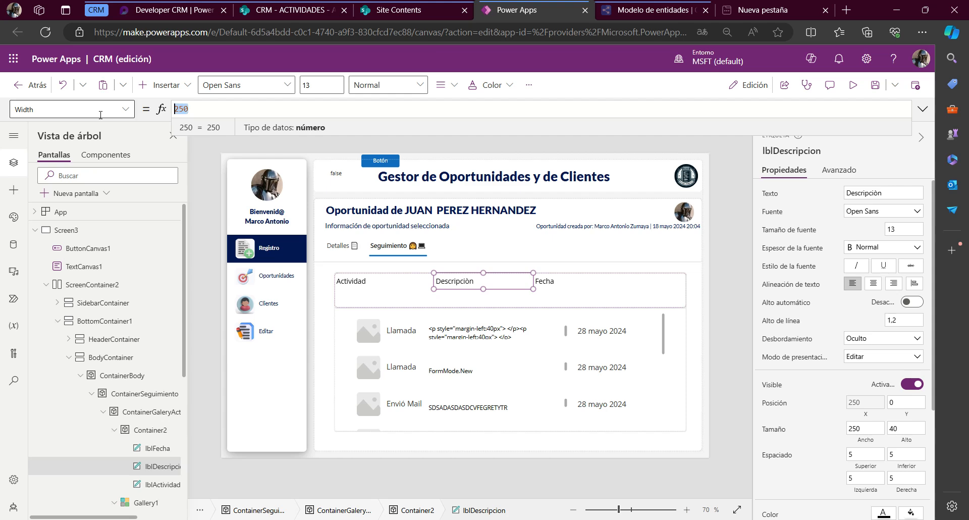
type("300")
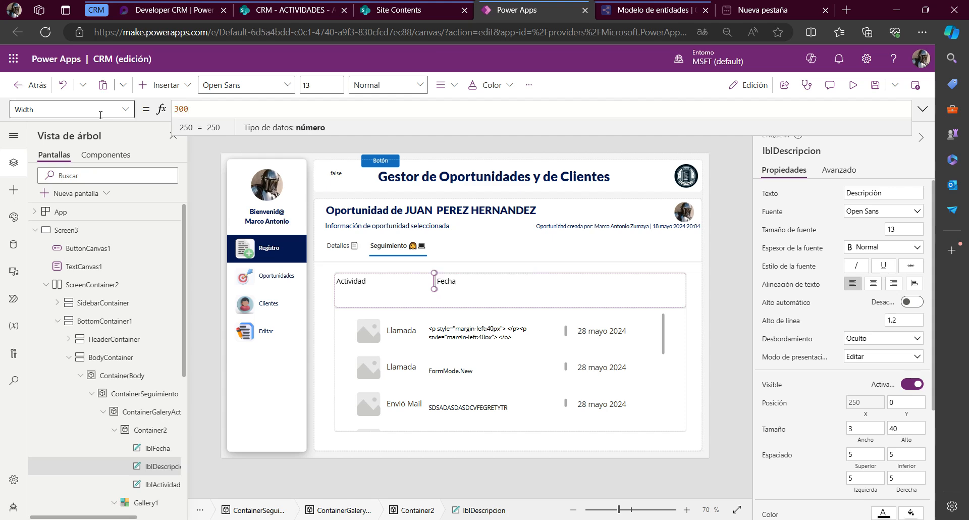
key("ctrl+a")
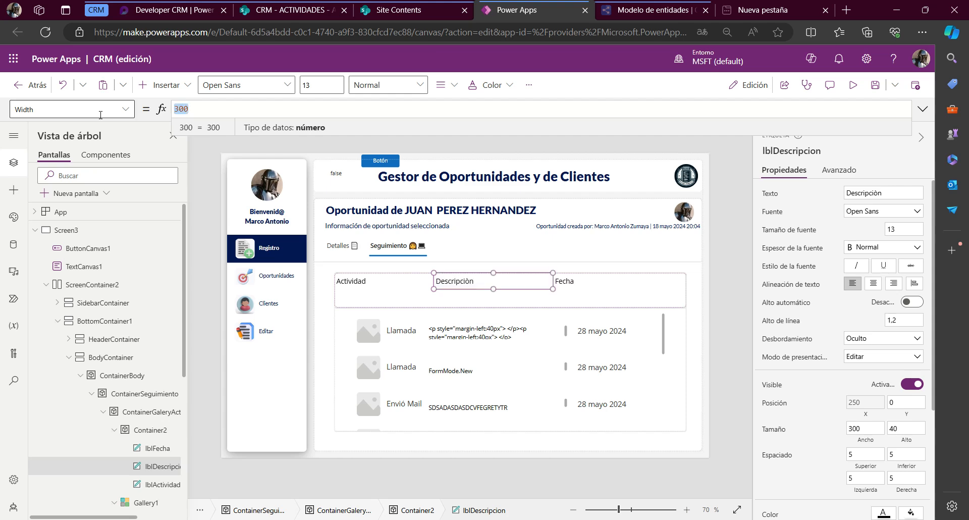
type("50")
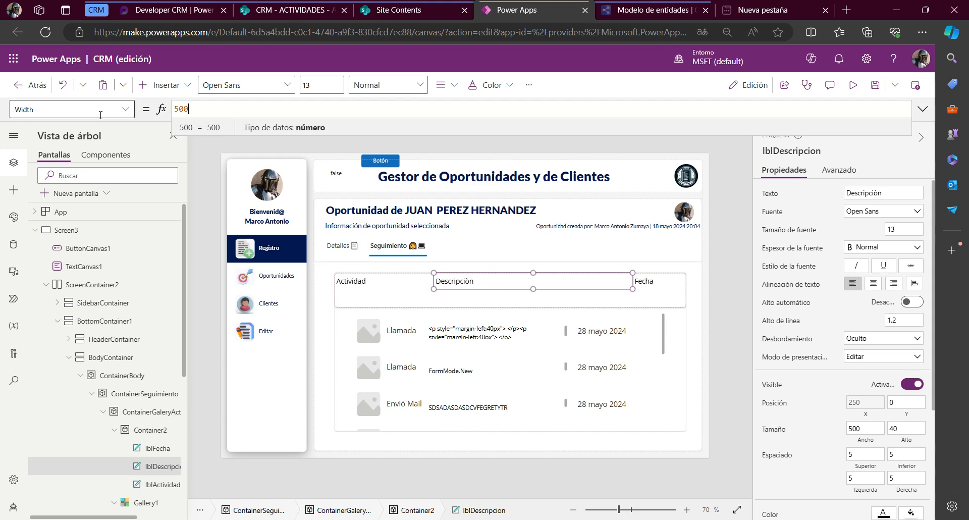
Center the text of the Actividad, Descripciòn and Fecha header labels together
left_click(648, 281)
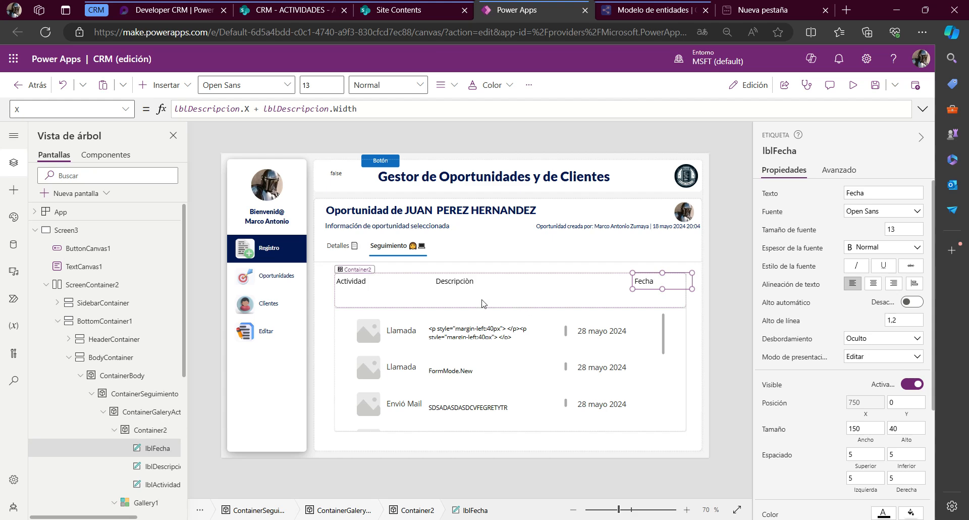
left_click(350, 284)
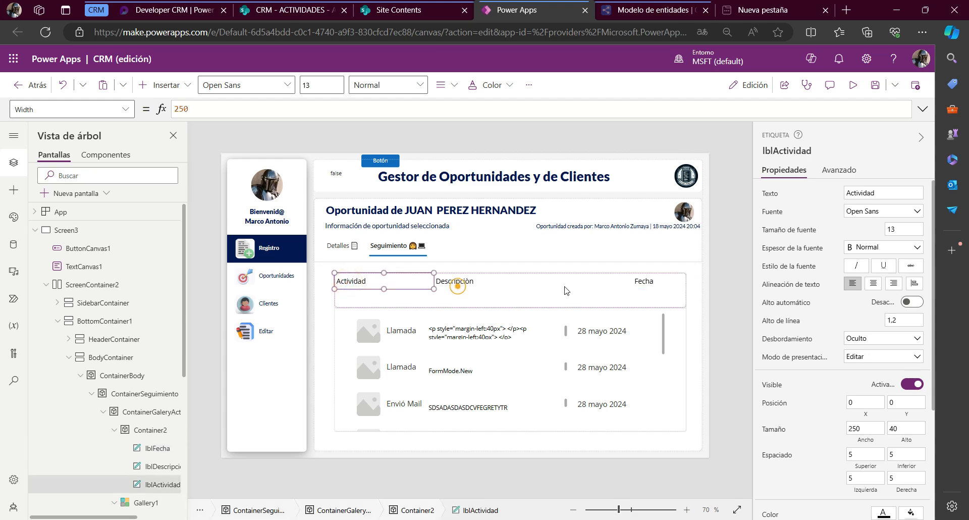
left_click(457, 286, "shift")
left_click(652, 287, "shift")
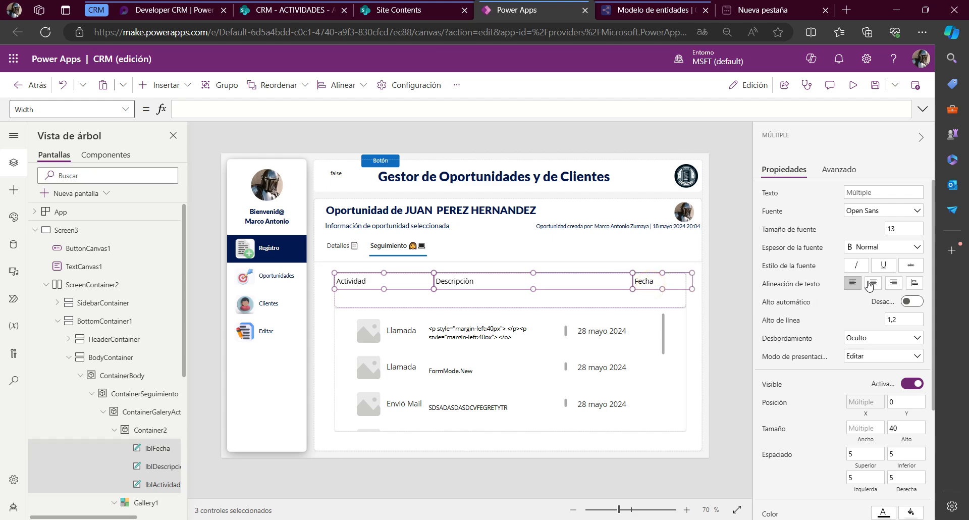
left_click(870, 284)
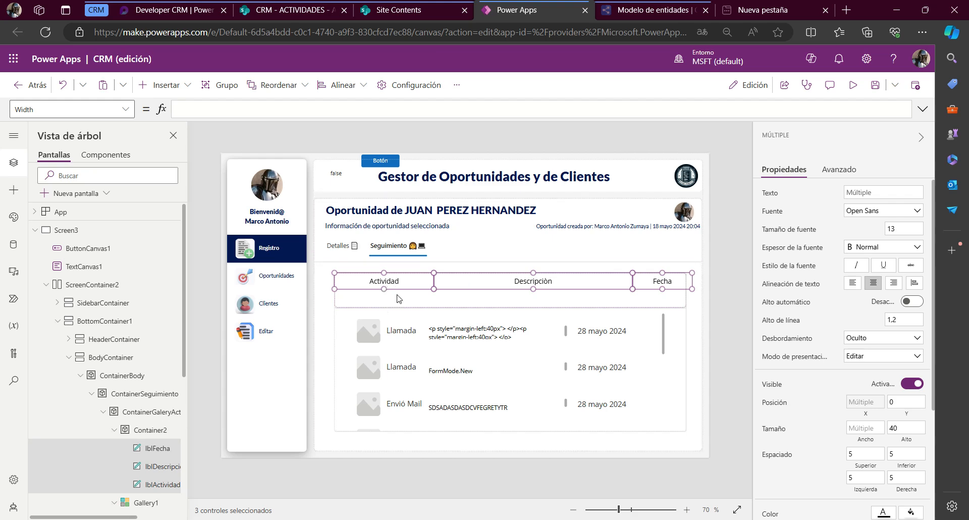
Check the Actividad label's height and set the height of its parent container, Container2, to 40
left_click(397, 296)
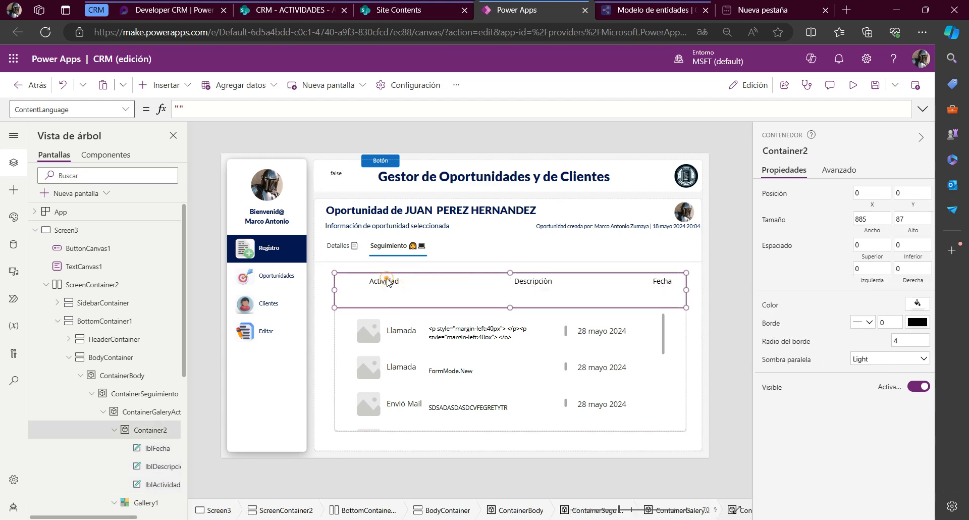
left_click(387, 282)
left_click(94, 109)
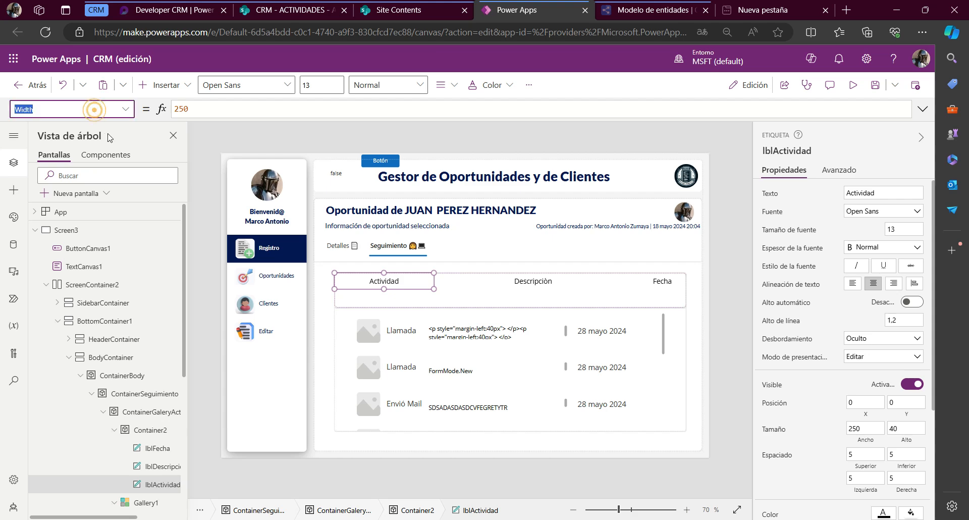
type("Height")
key("Return")
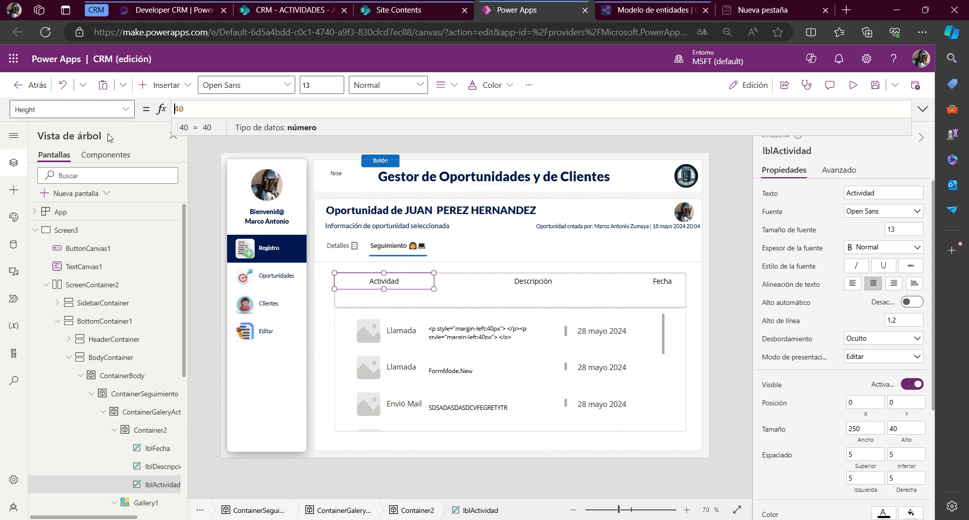
left_click(421, 299)
left_click(86, 104)
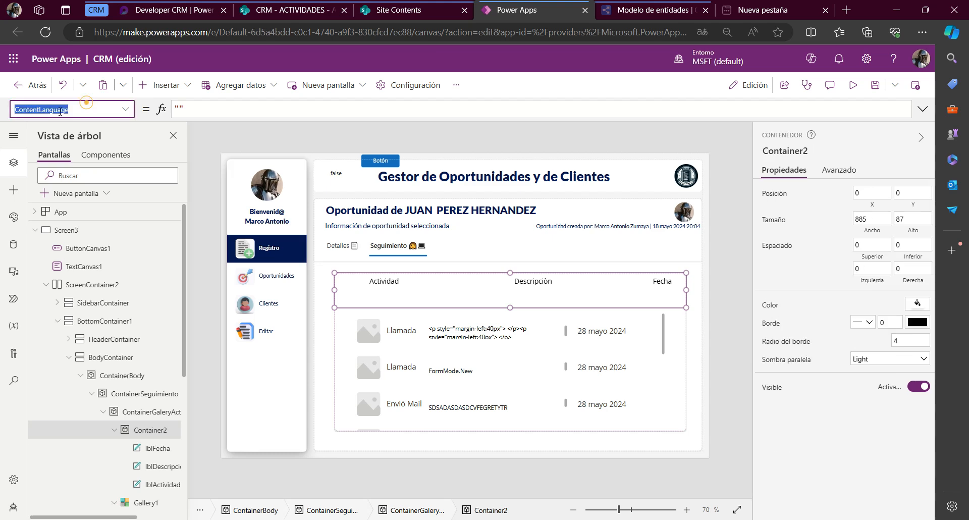
type("He")
key("Return")
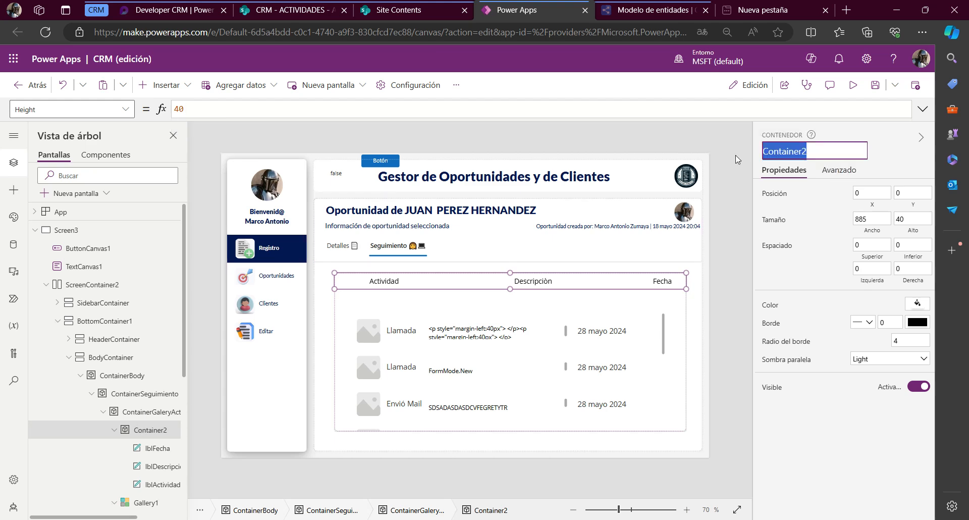
Rename the header labels' container, Container2, as ContainerTitulos and copy its new name
type("ContainerTi")
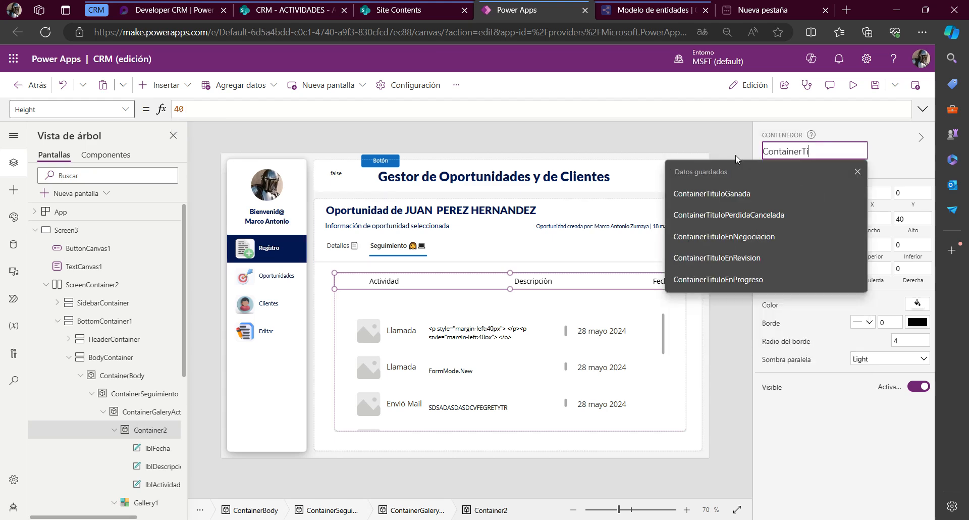
type("tulos")
key("Return")
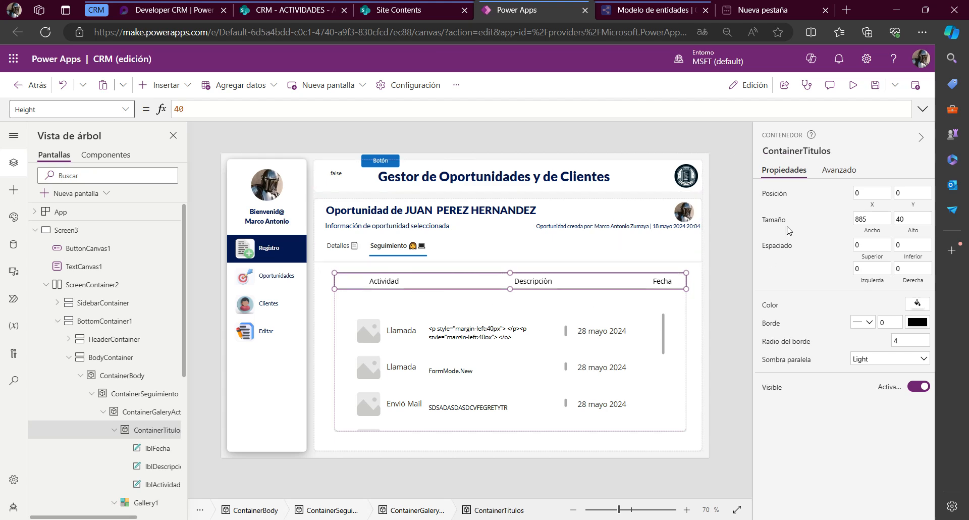
left_click(801, 151)
key("ctrl+c")
key("Return")
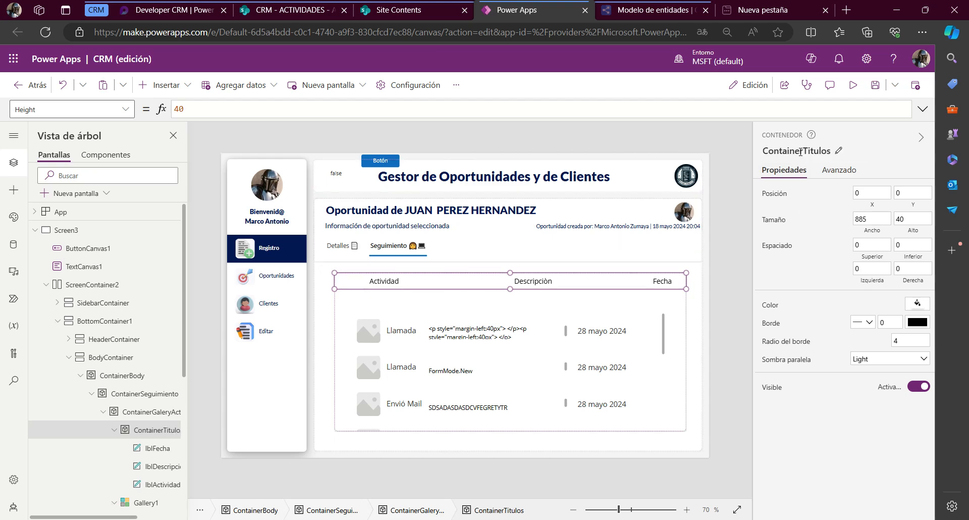
Set the Y position of Gallery1 to the formula ContainerTitulos.Y + ContainerTitulos.Height
left_click(414, 389)
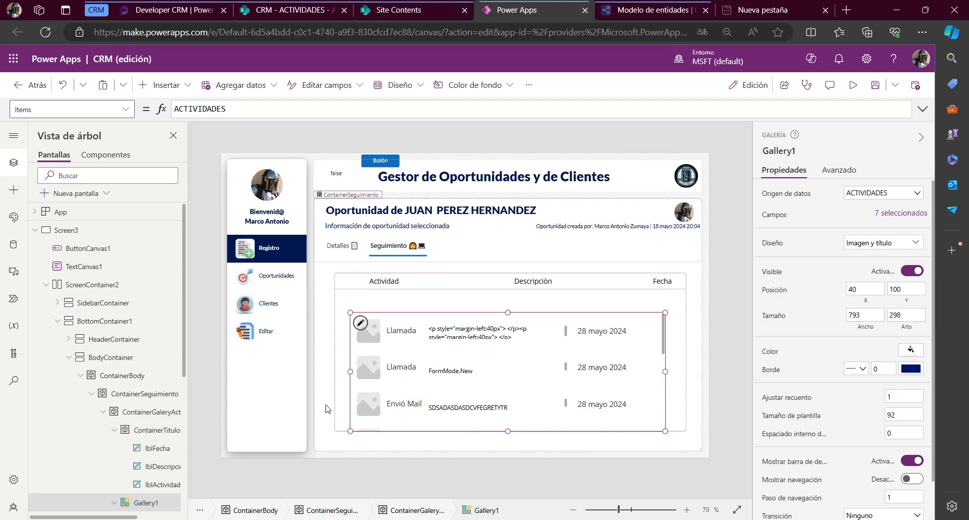
left_click(68, 109)
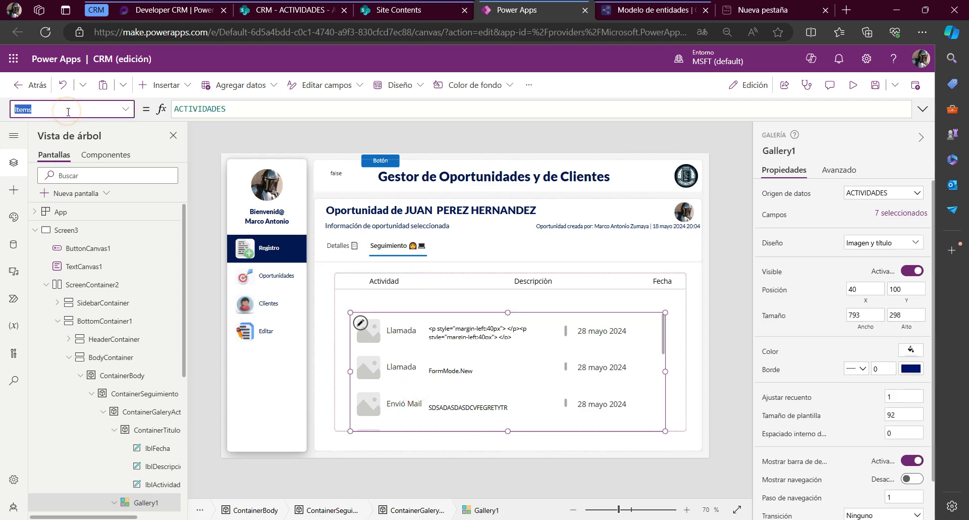
type("y")
key("Return")
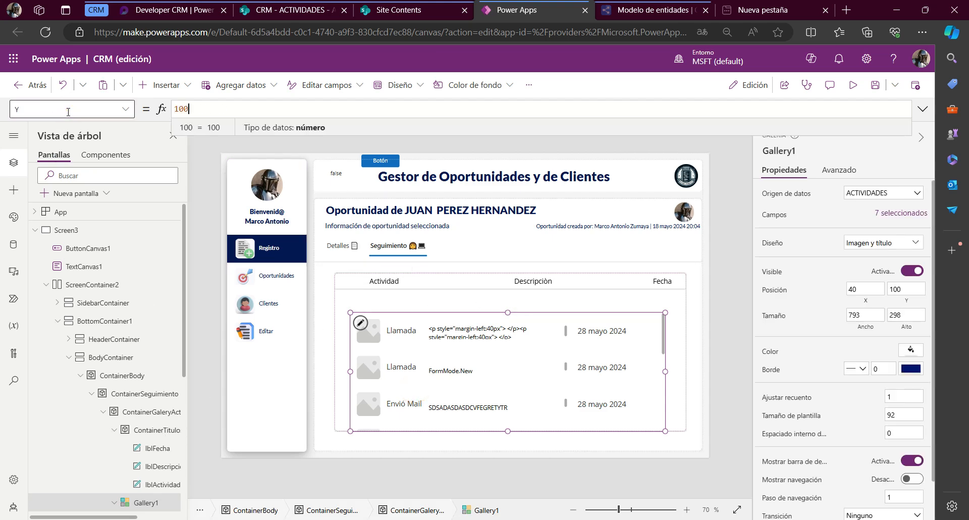
key("ctrl+a")
type("ContainerTitulos.Y+ ")
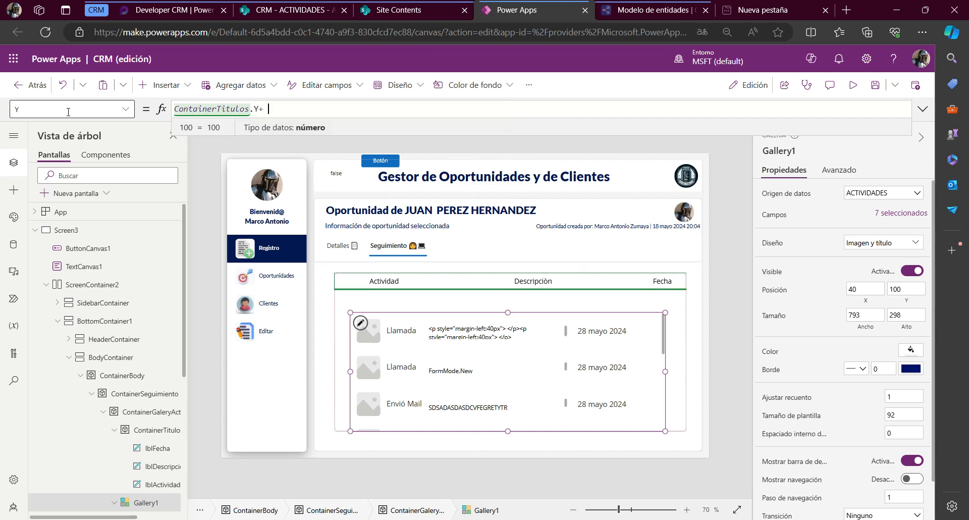
type(".He")
key("BackSpace")
key("BackSpace")
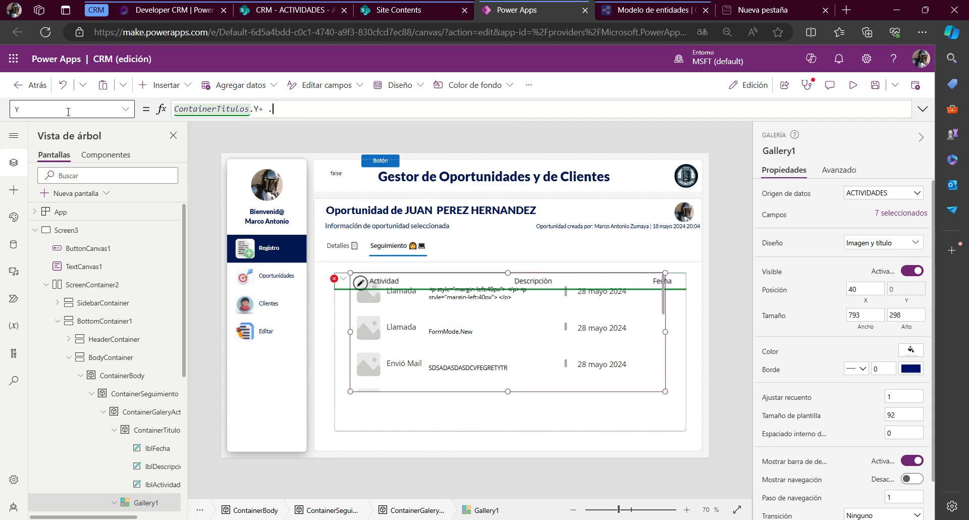
key("ctrl+v")
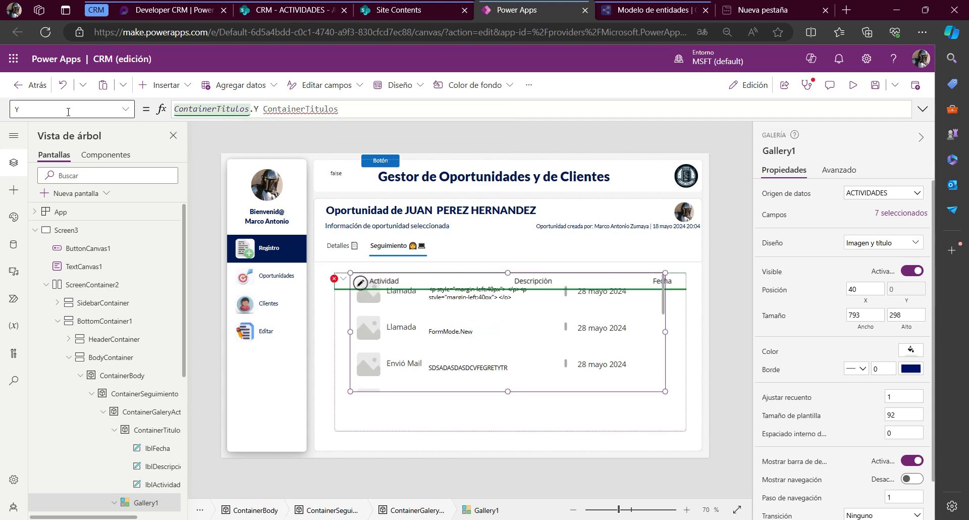
key("Left")
key("Left")
key("Left")
key("Left")
key("Left")
type("+")
key("Right")
type(".he")
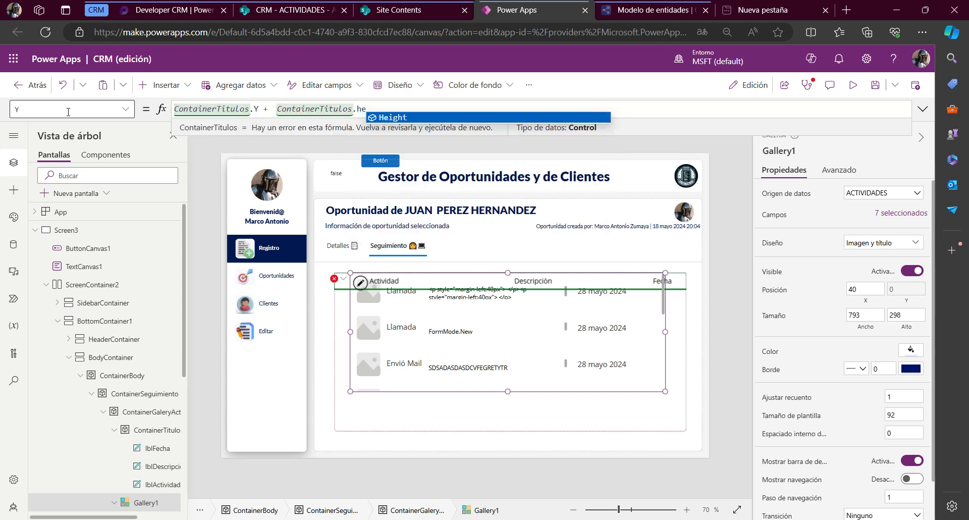
key("Tab")
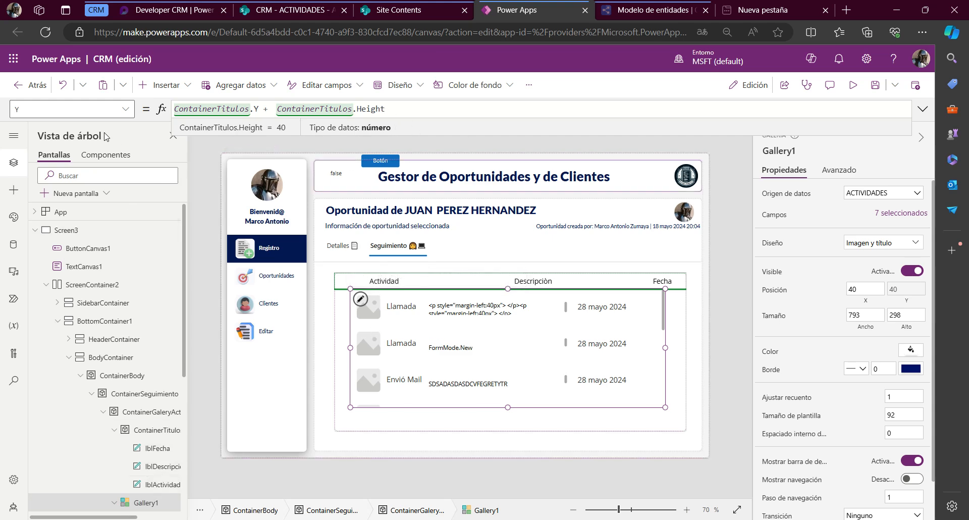
Set the X position of Gallery1 to ContainerTitulos.X
left_click(107, 109)
type("x")
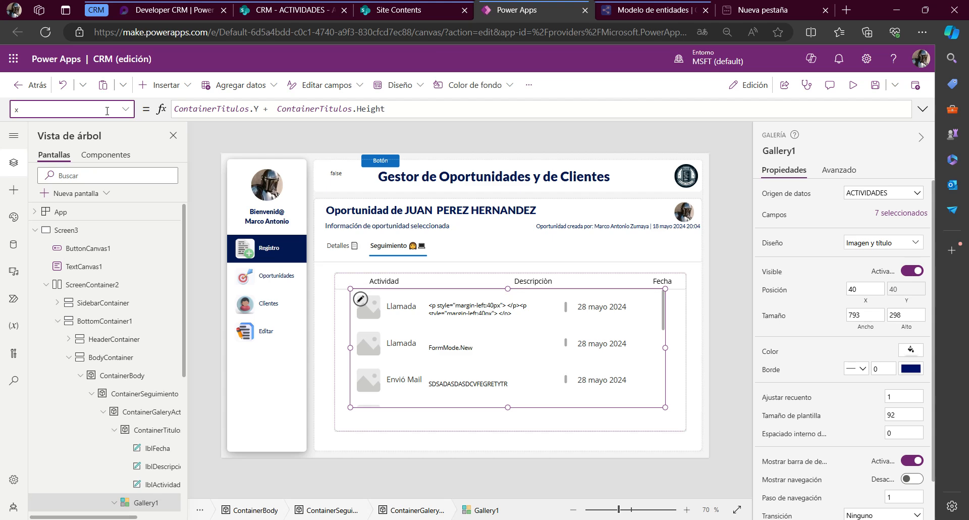
key("Return")
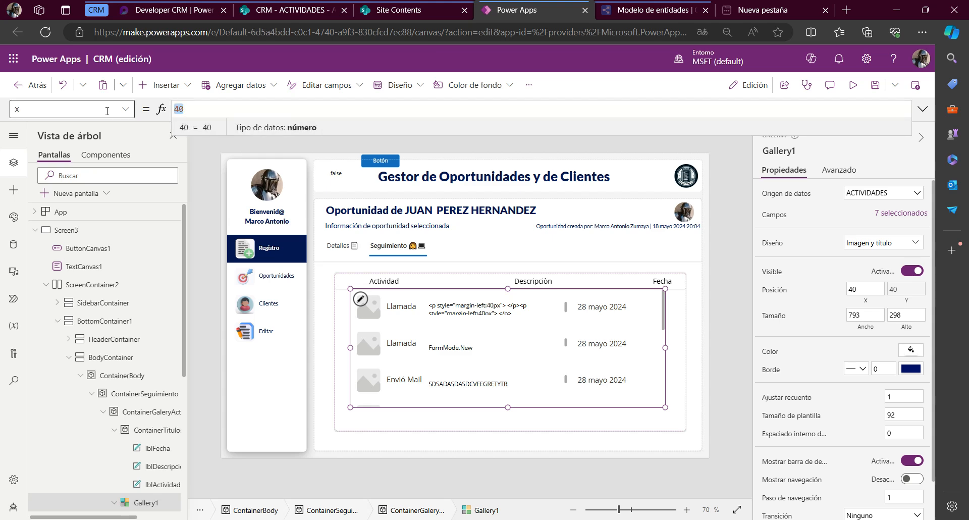
key("ctrl+v")
type(".X")
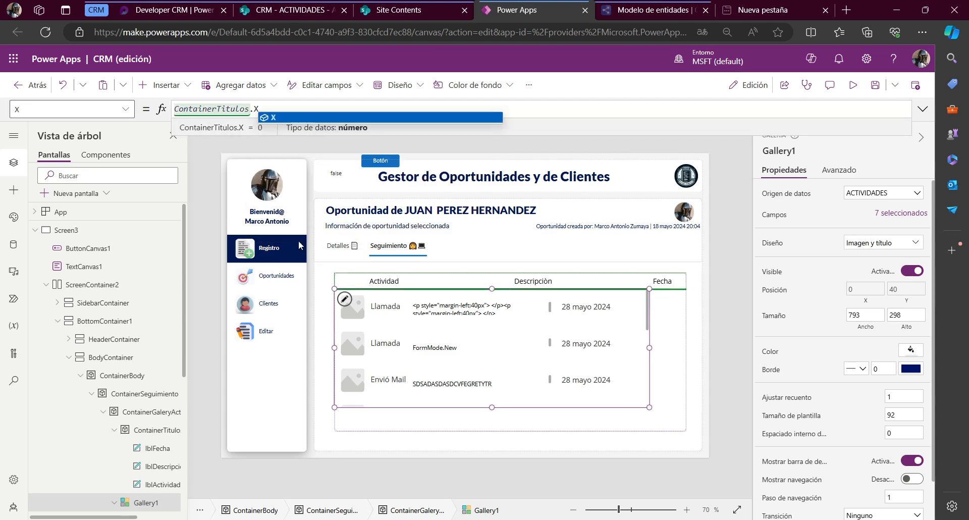
Set the width of Gallery1 to Parent.Width
left_click(31, 109)
type("w")
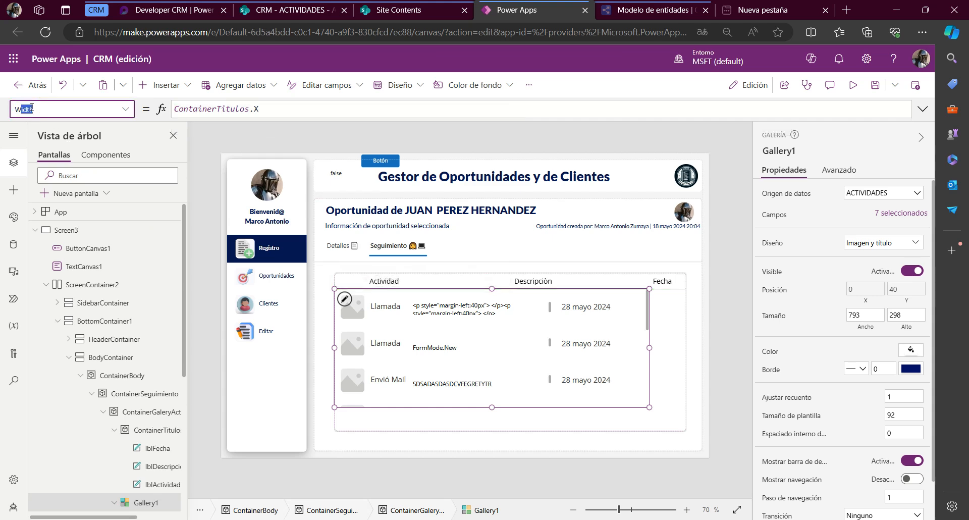
key("Return")
type("Paren")
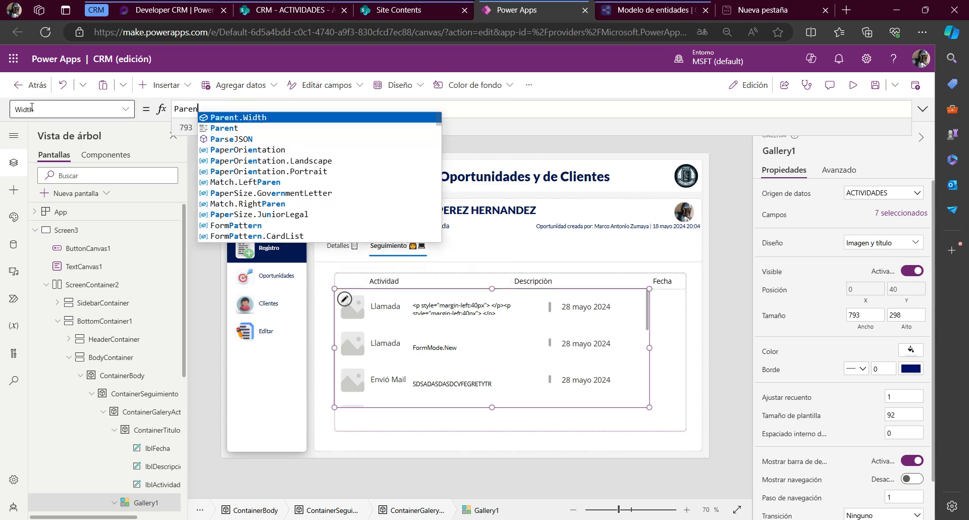
key("Tab")
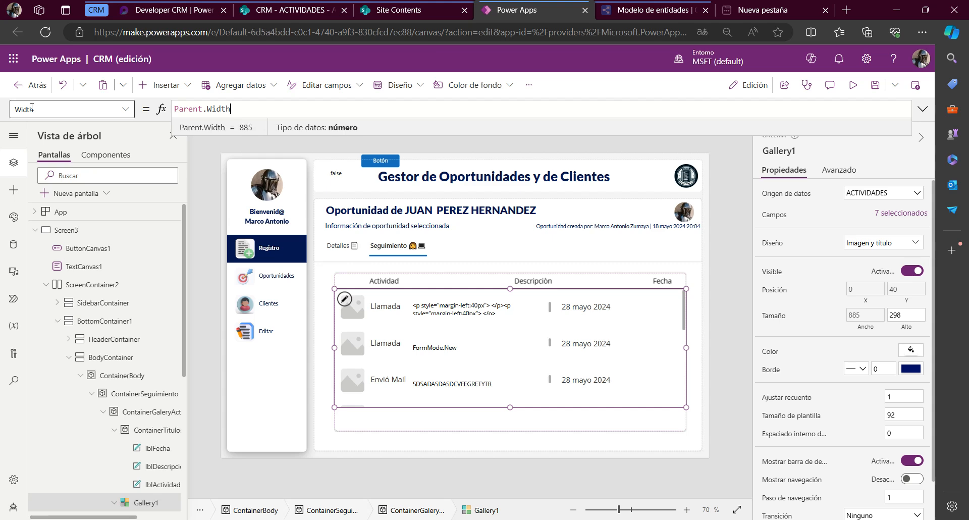
Set the height of Gallery1 to the formula Parent.Height - ContainerTitulos.Height
left_click(60, 113)
type("Height")
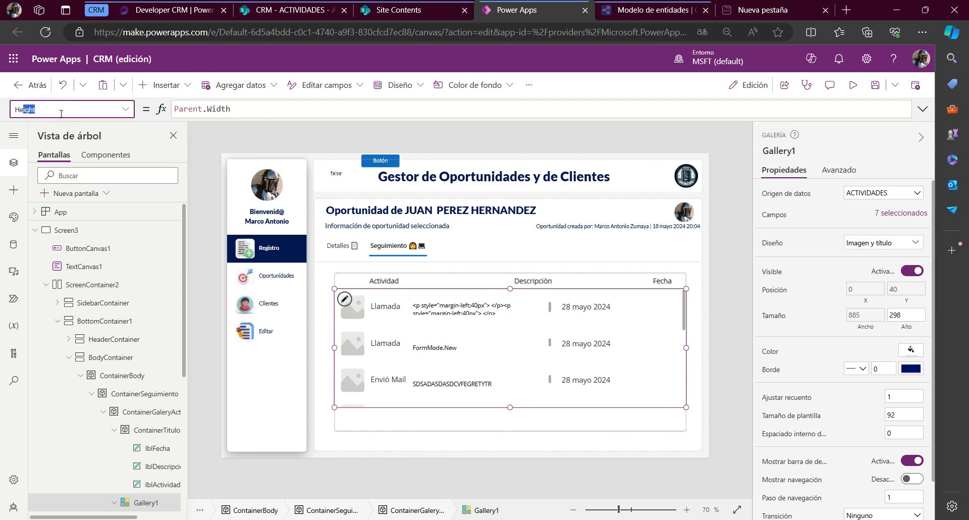
key("Return")
key("shift+Home")
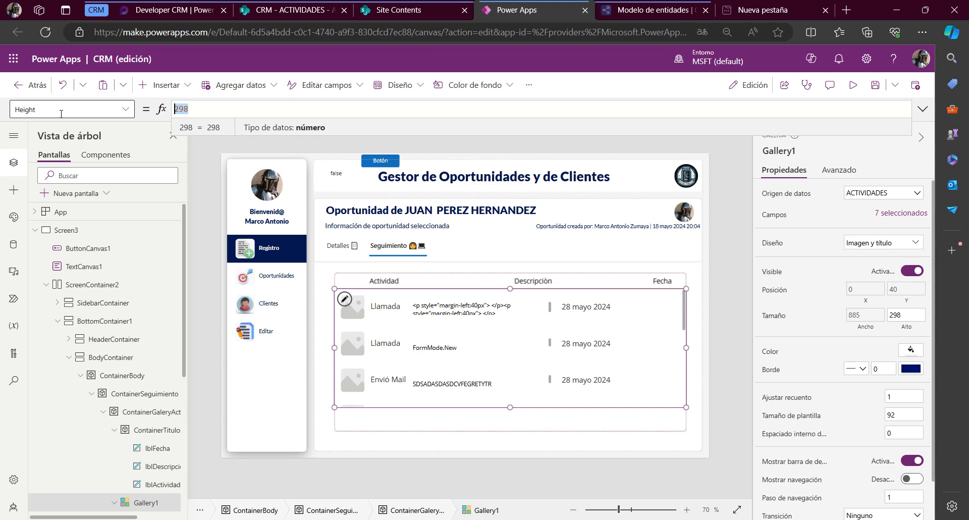
type("Pa")
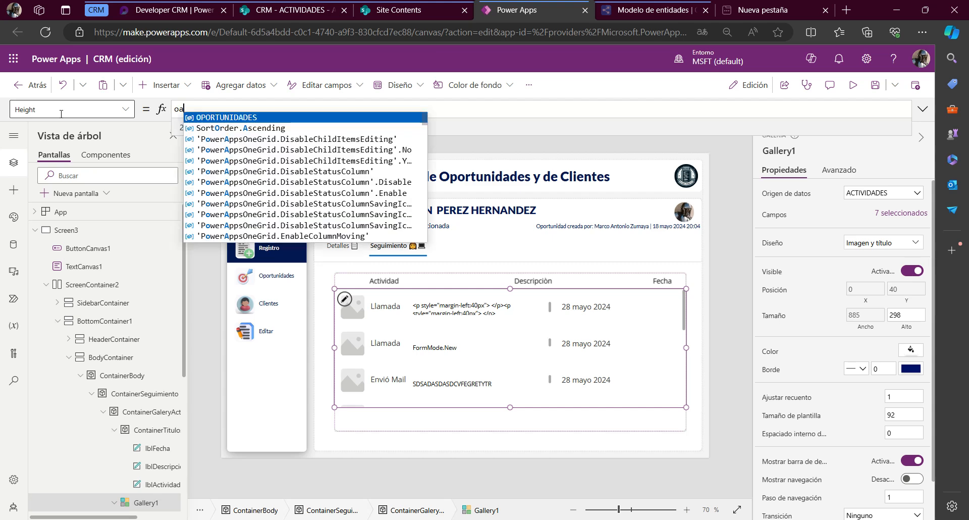
type("rent.Height")
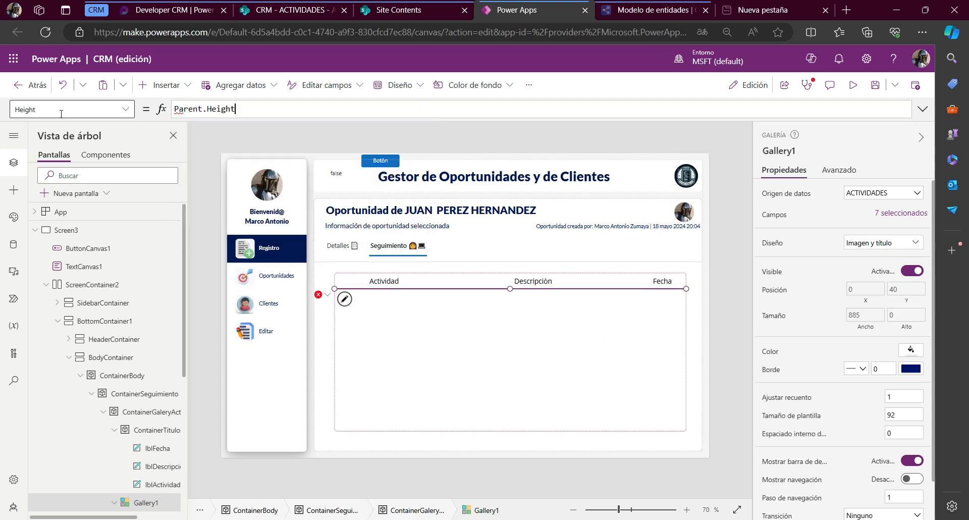
type(" - ContainerTitulos.He")
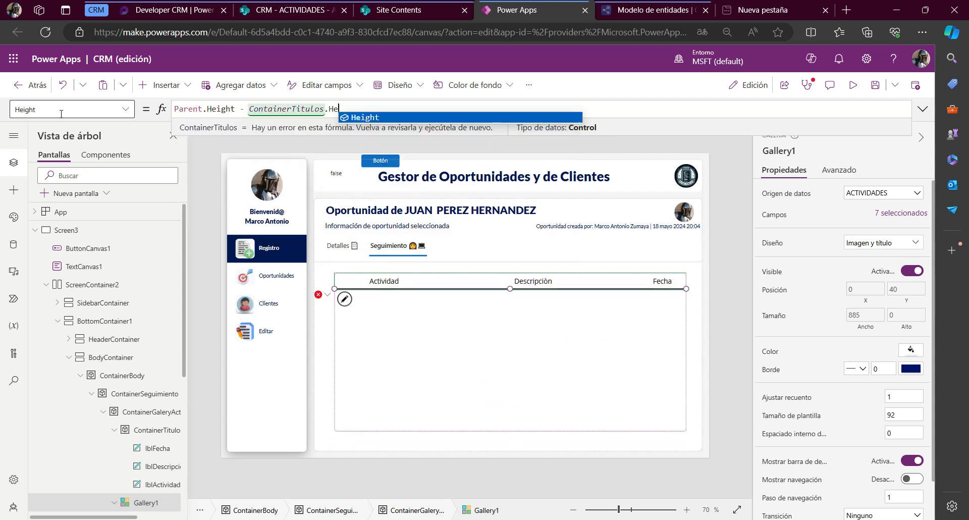
key("Tab")
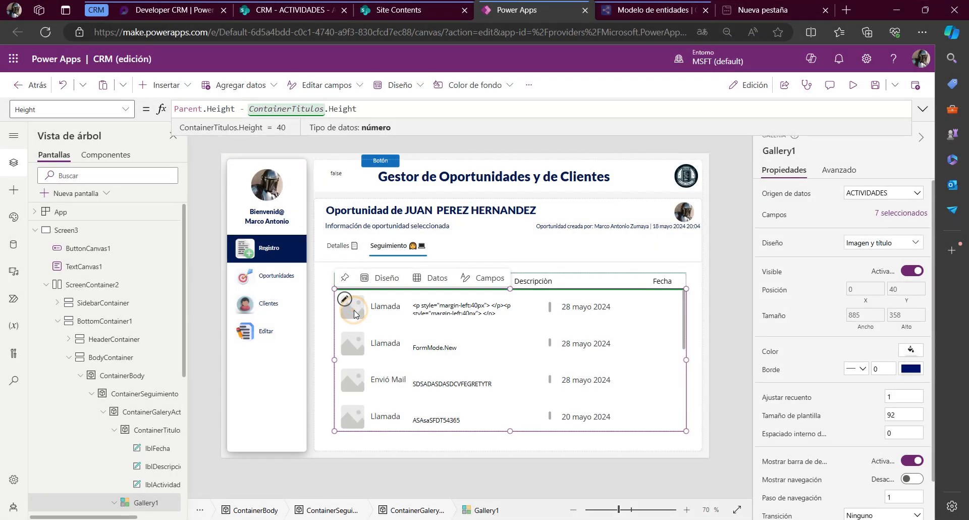
Set the X position of the outer gallery container, ContainerGaleryActividades, to 30
left_click(158, 412)
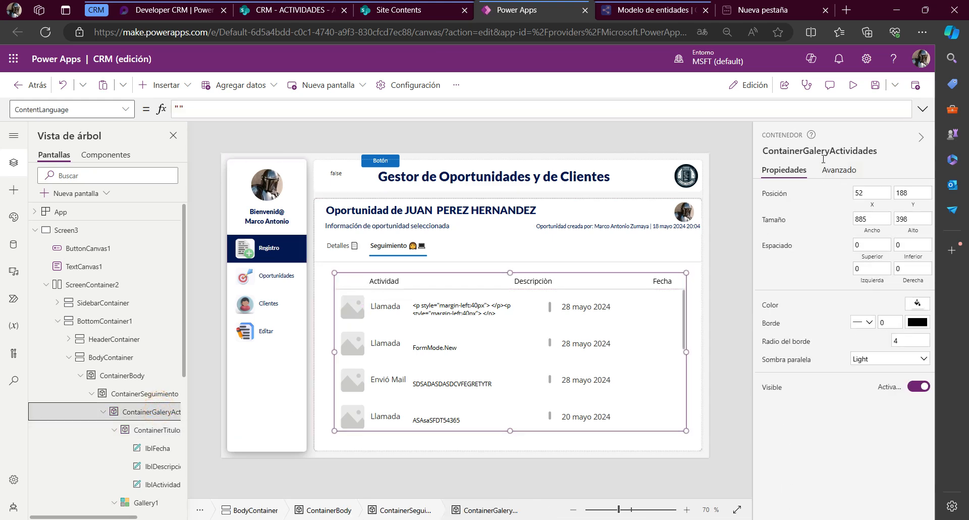
left_click(92, 105)
type("x")
key("Return")
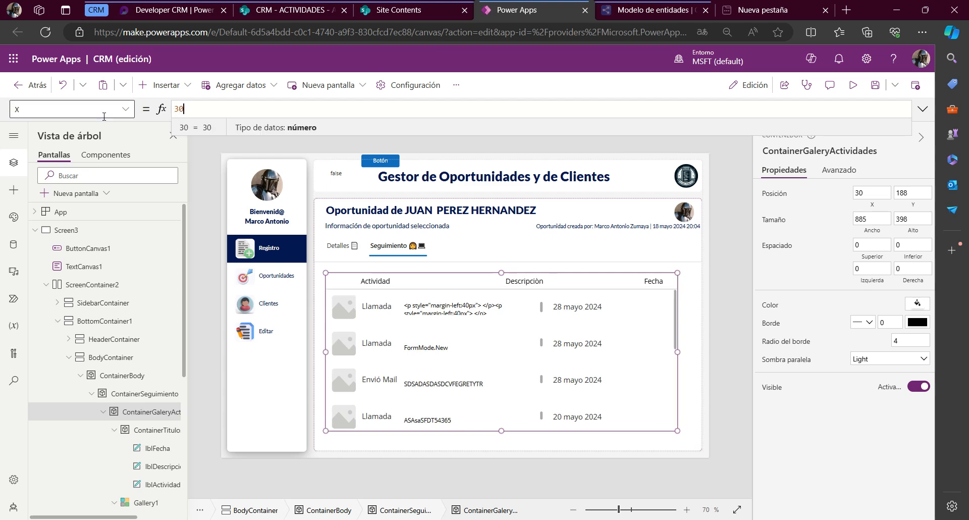
Set the width of ContainerGaleryActividades to the formula Parent.Width - 50
left_click(31, 108)
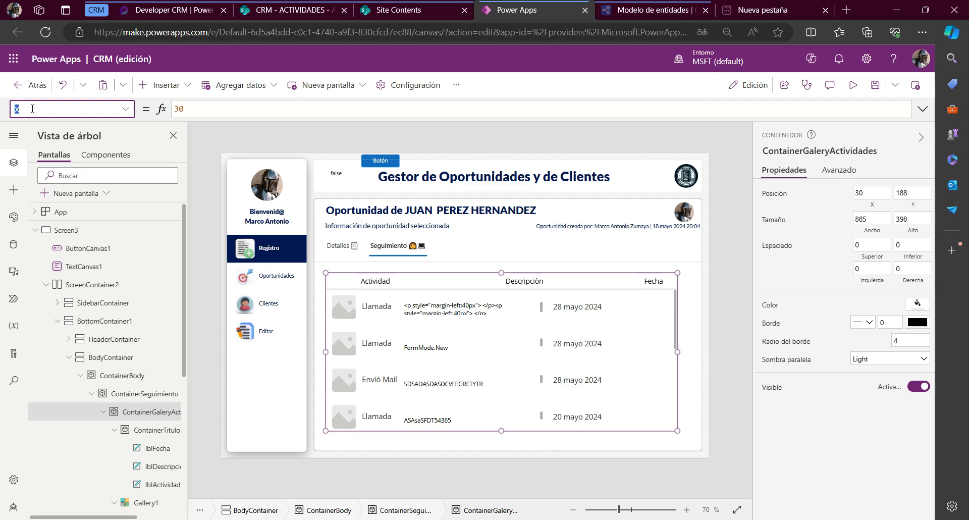
type("Width")
key("Return")
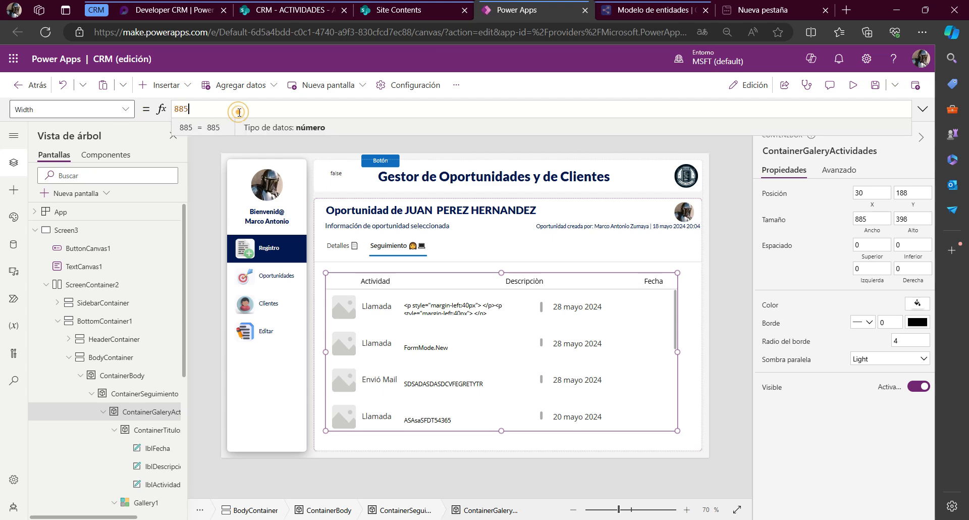
left_click(239, 112)
type("Parent.Width ")
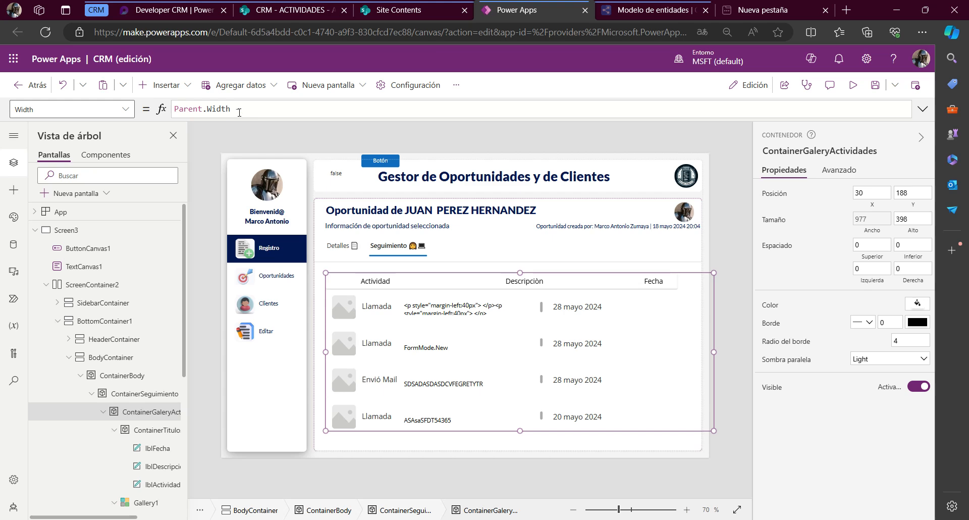
type("- 50")
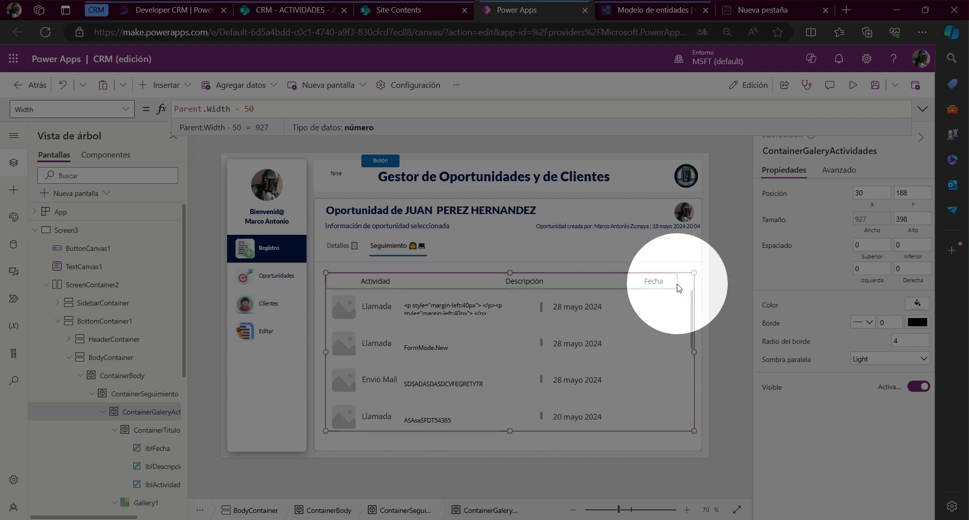
Set the width of the header container ContainerTitulos to Parent.Width
left_click(677, 283)
left_click(677, 284)
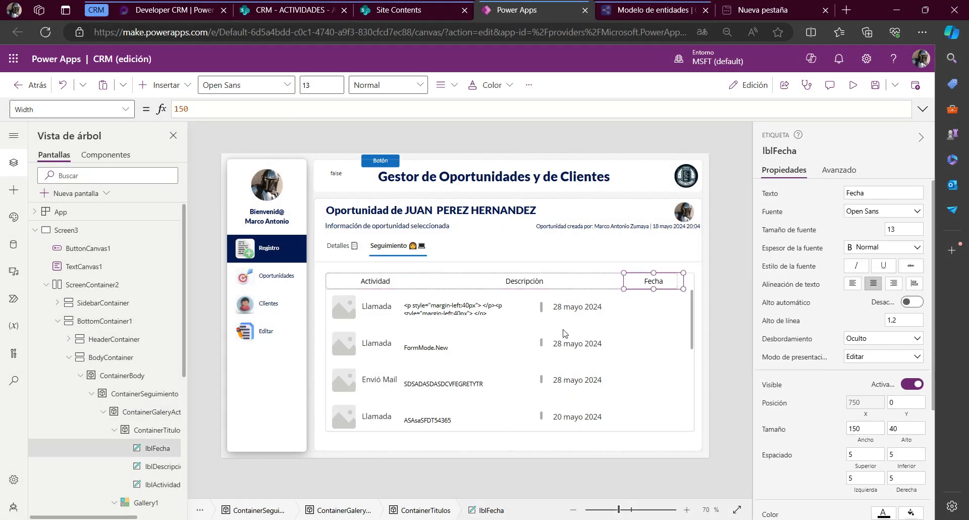
left_click(156, 430)
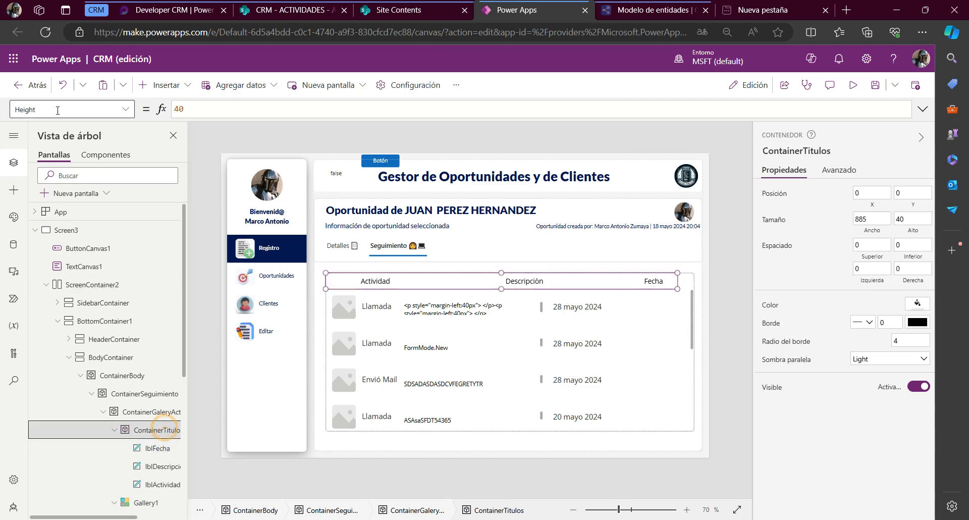
left_click(56, 109)
key("Return")
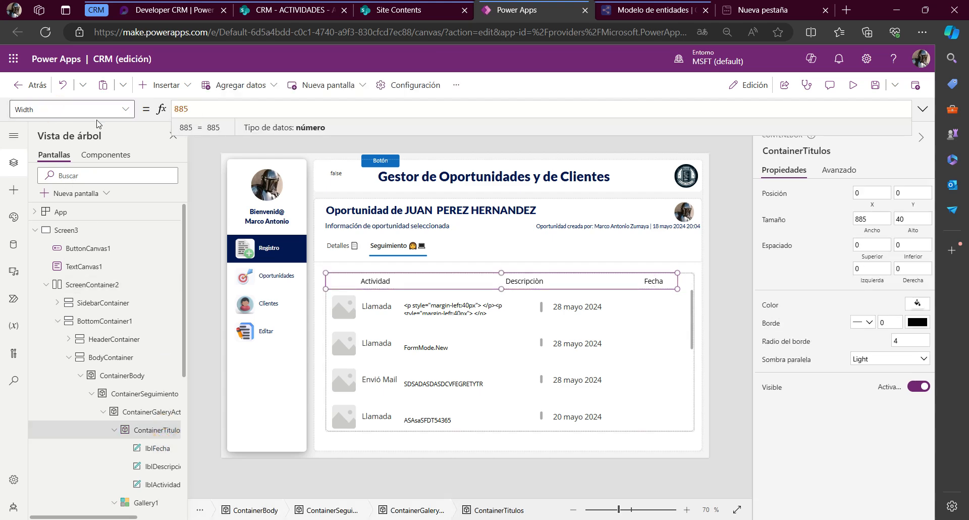
key("ctrl+a")
type("P")
key("BackSpace")
type("ww")
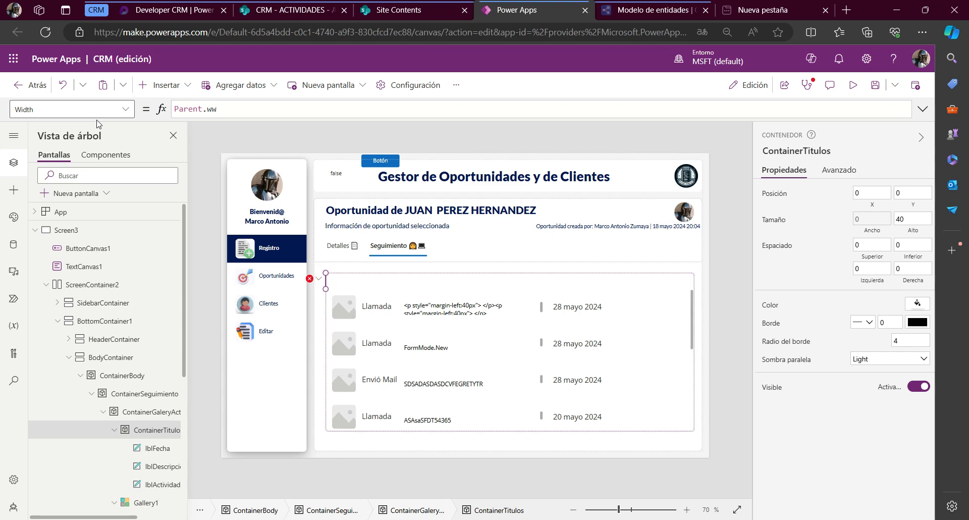
type("idth")
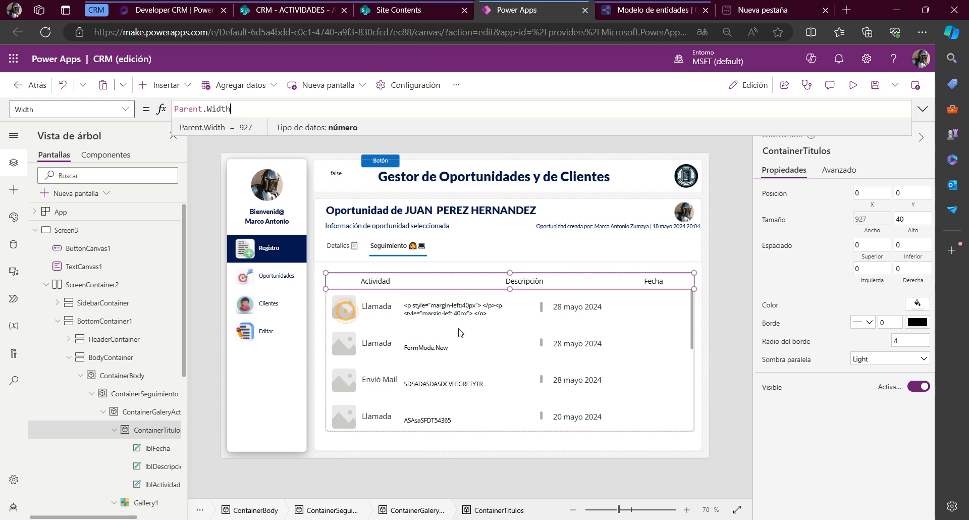
Preview the app and examine how the gallery's activity, description and date values line up with the header labels
left_click(347, 312)
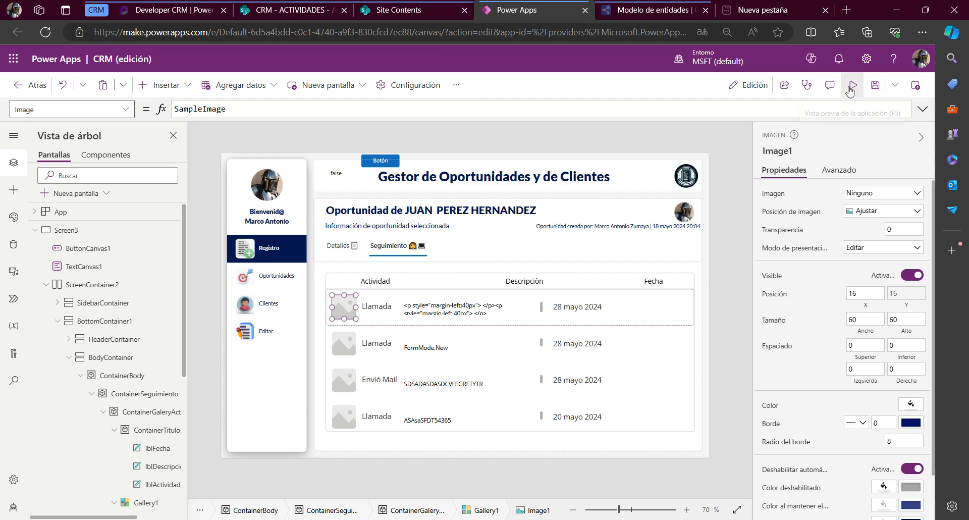
key("F5")
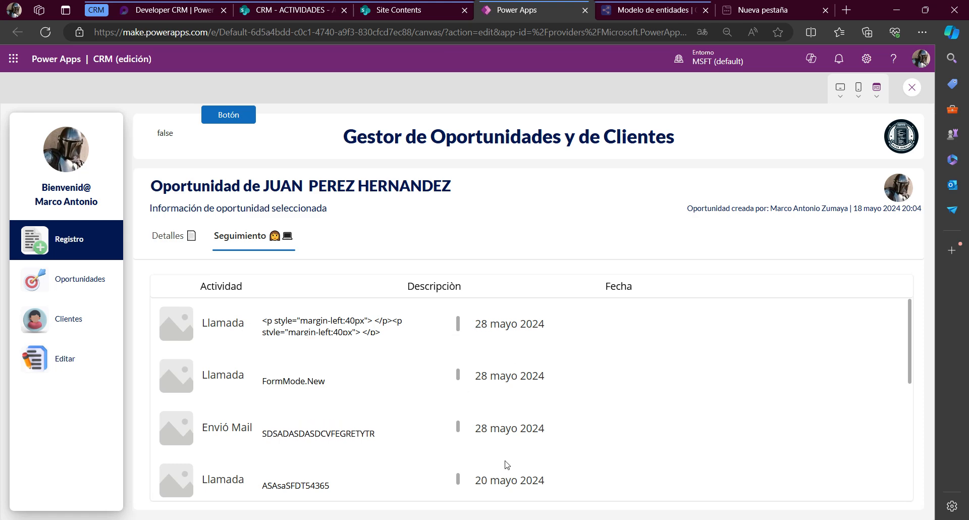
scroll(507, 465, "down", 5)
scroll(506, 465, "up", 5)
scroll(505, 465, "down", 1)
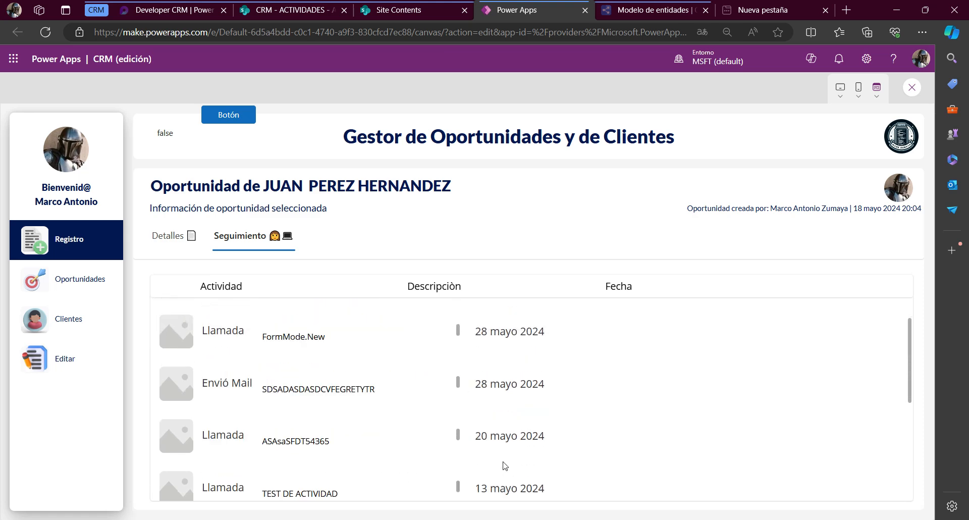
scroll(505, 466, "down", 5)
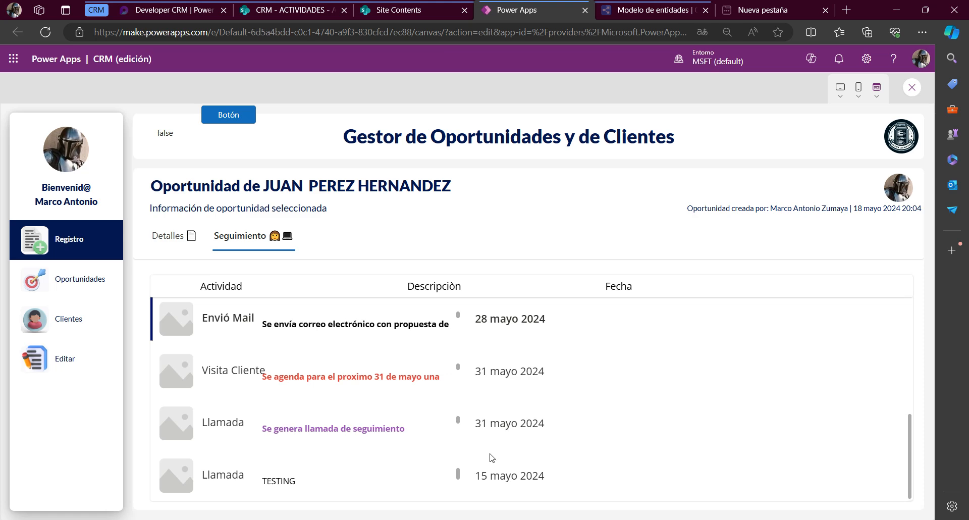
scroll(492, 457, "up", 5)
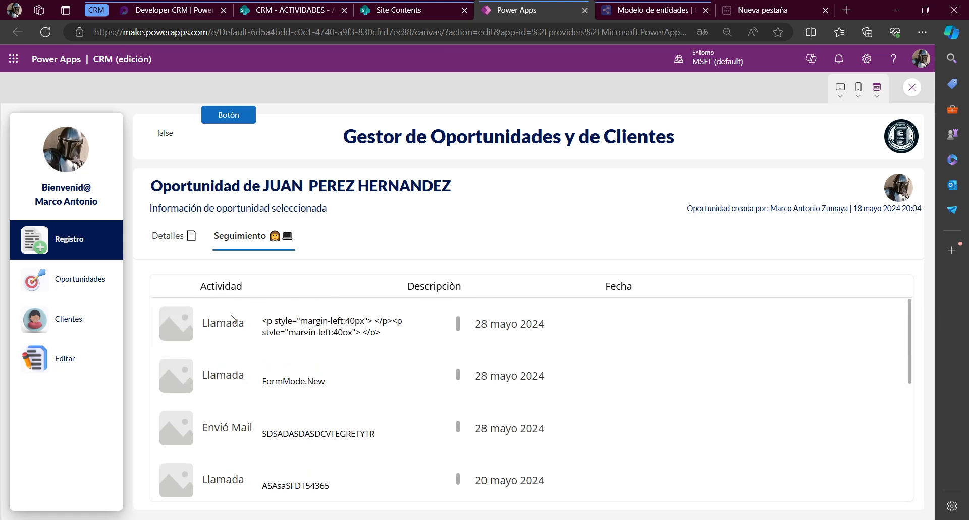
double_click(208, 321)
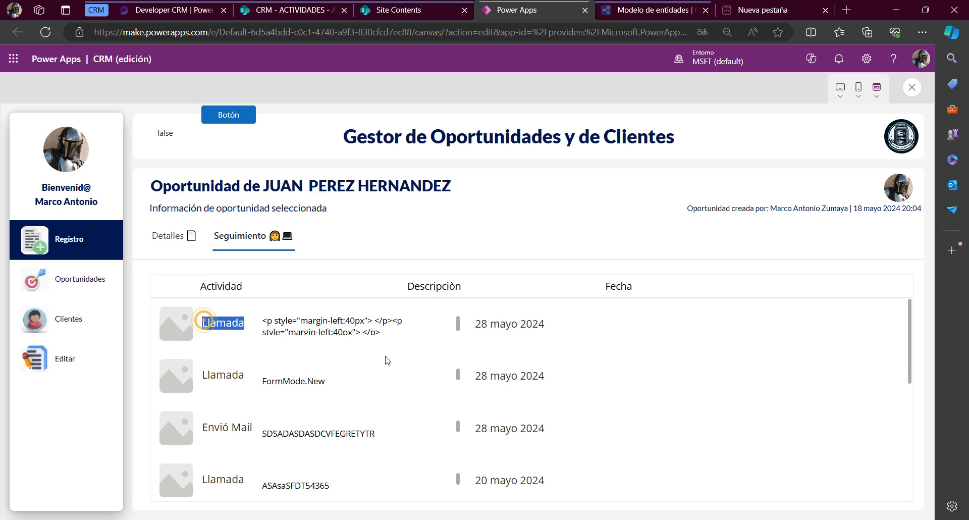
double_click(241, 283)
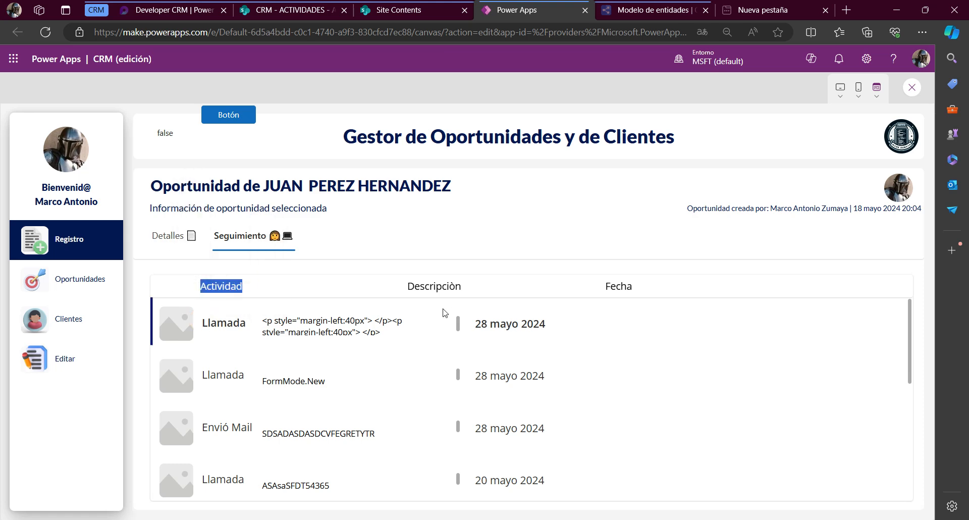
double_click(396, 286)
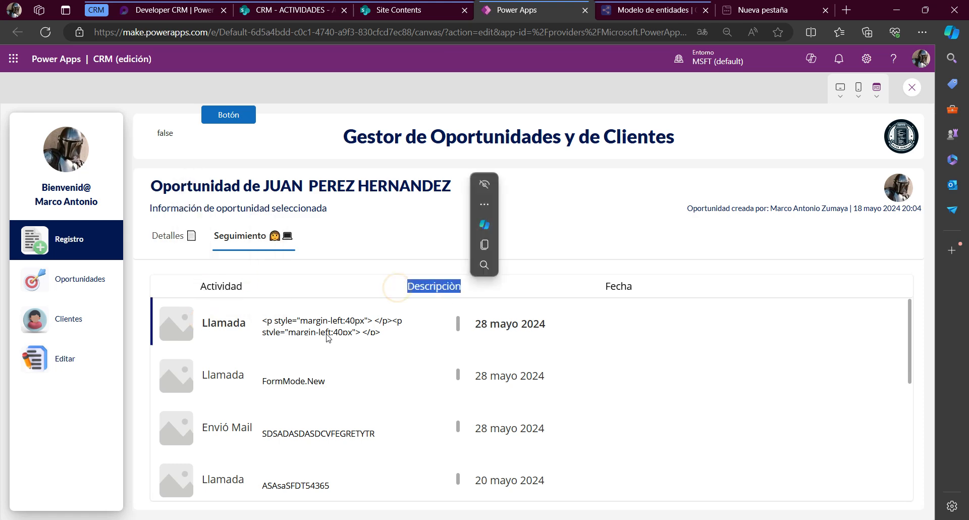
left_click_drag(587, 286, 627, 307)
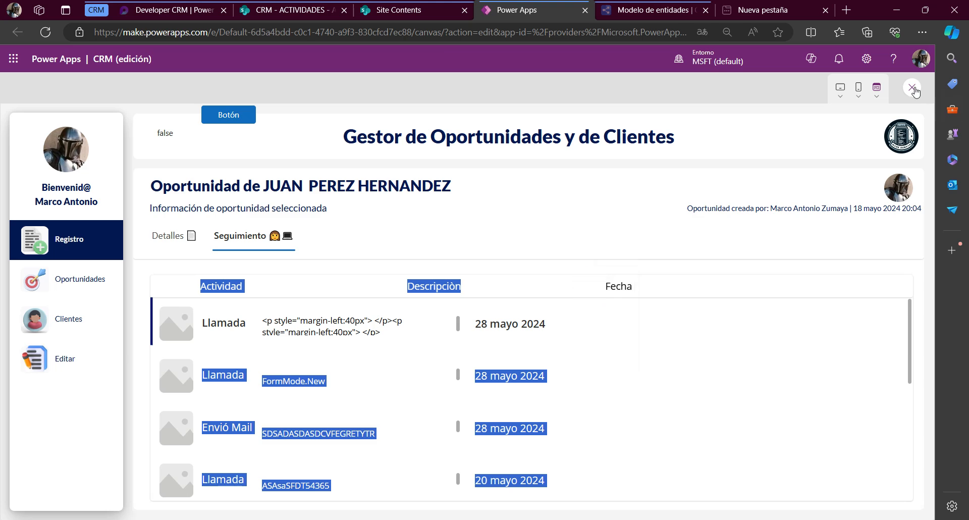
key("Escape")
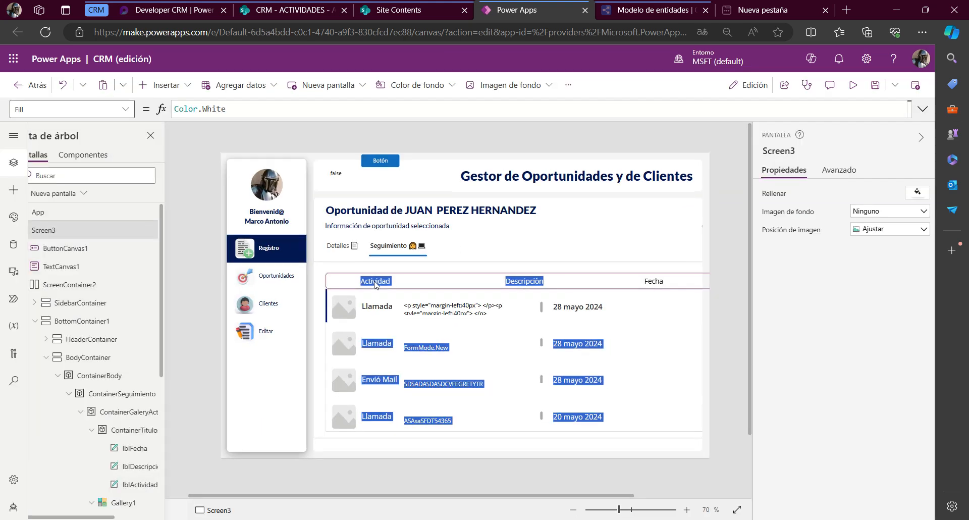
Shrink the image in the gallery's first row to about 38 wide by 42 high
left_click(569, 338)
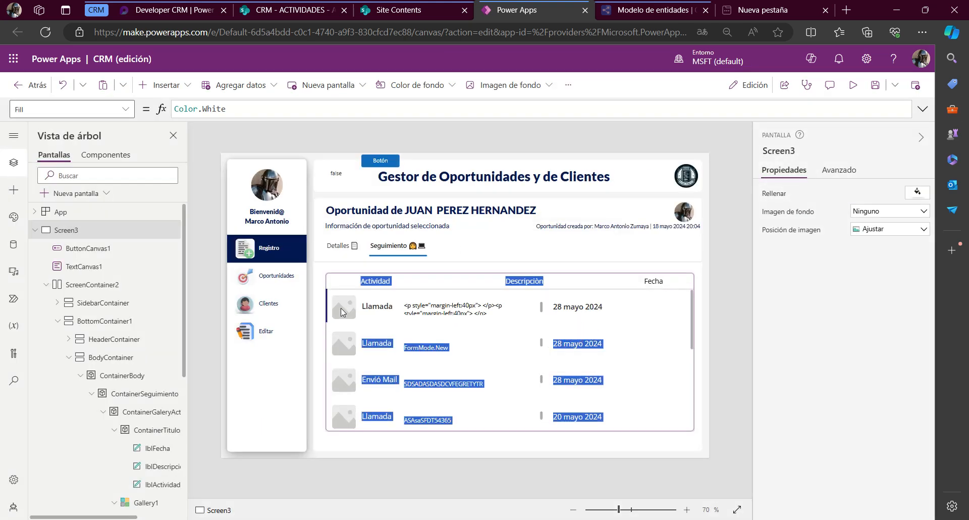
left_click(340, 308)
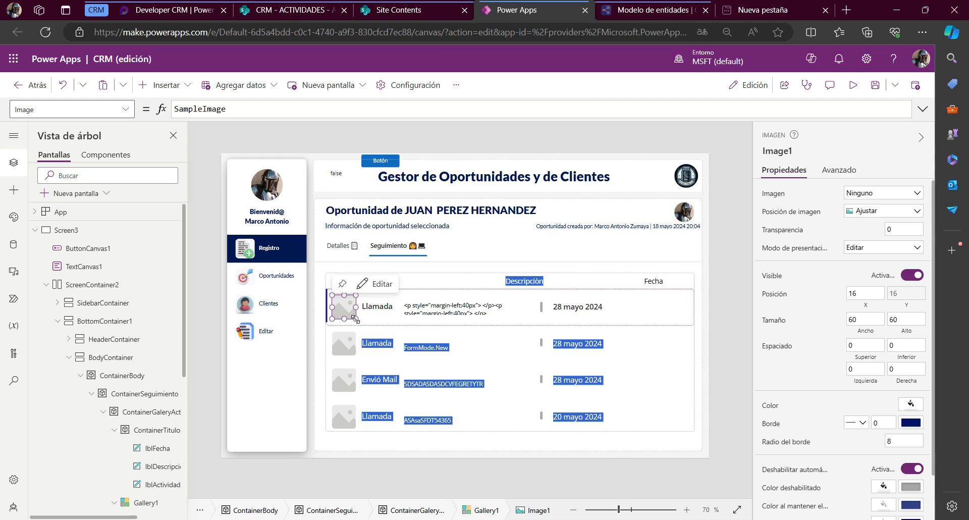
left_click_drag(355, 319, 345, 310)
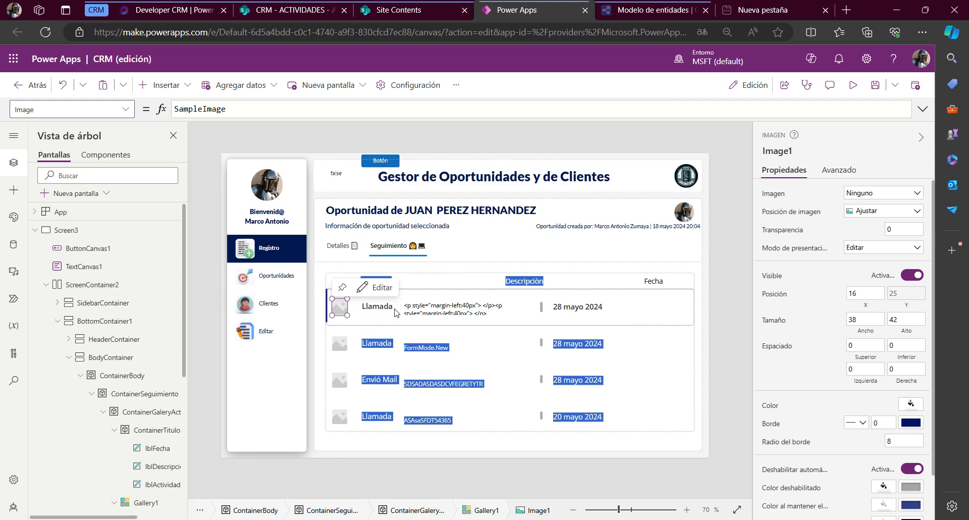
Set the X position of the gallery's activity label, Title3, to the formula lblActividad.X
left_click(373, 280)
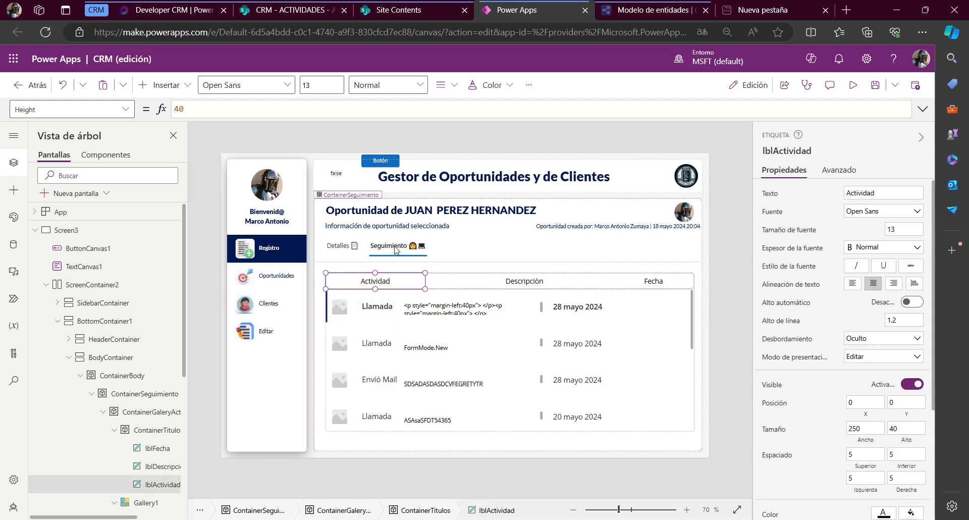
left_click(790, 146)
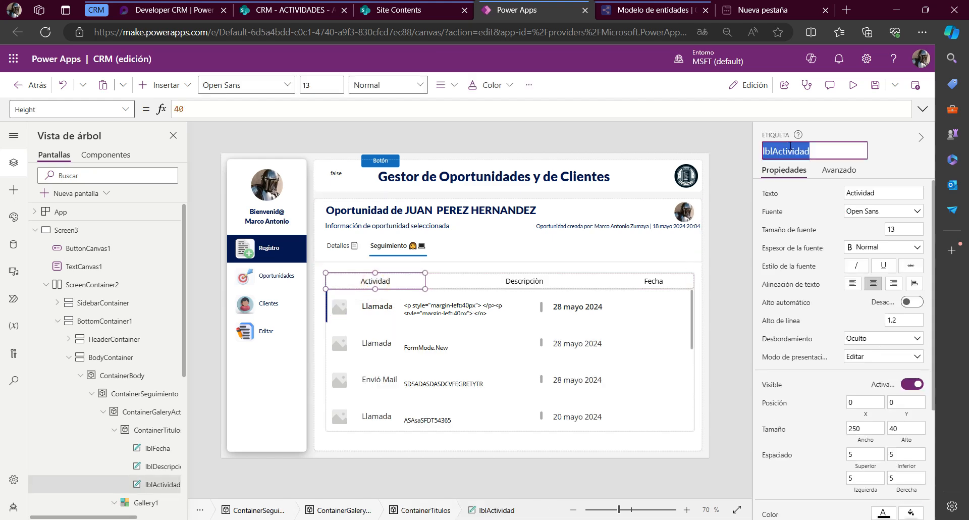
key("Return")
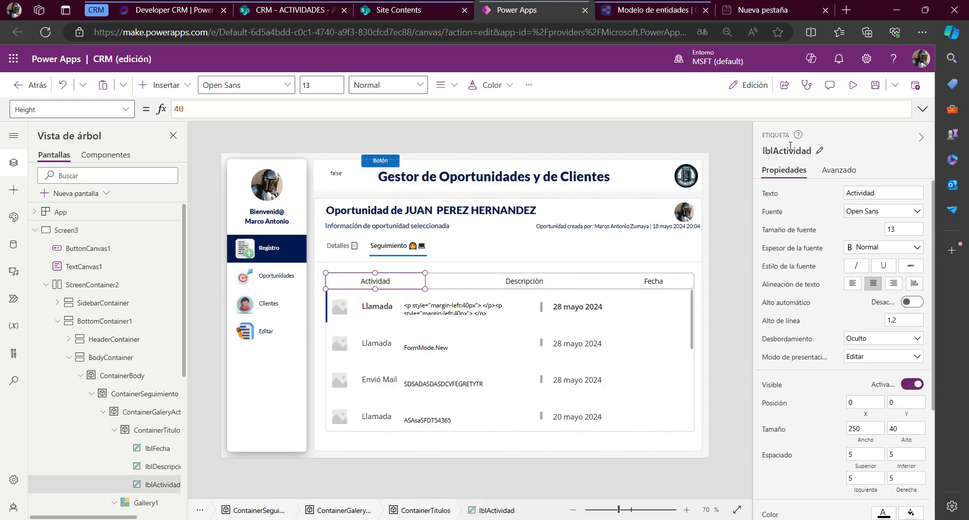
left_click(380, 306)
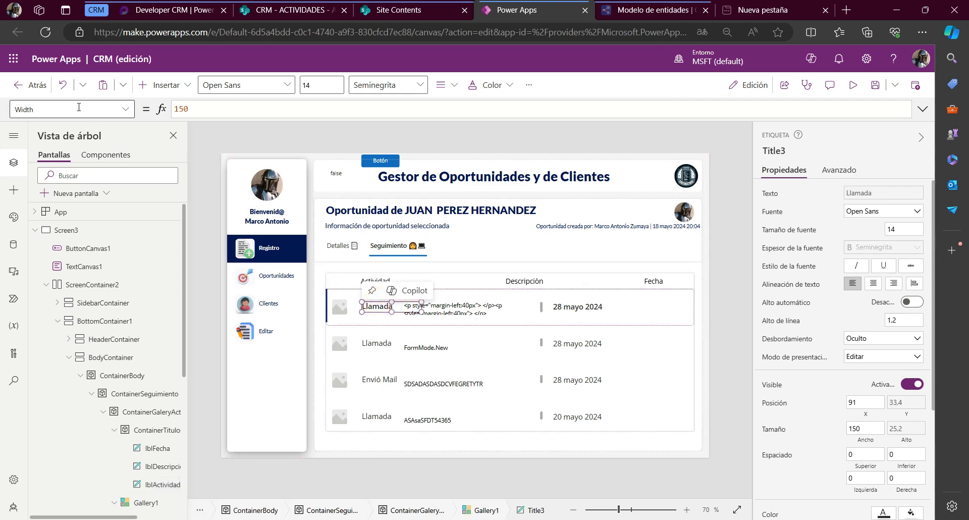
left_click(77, 106)
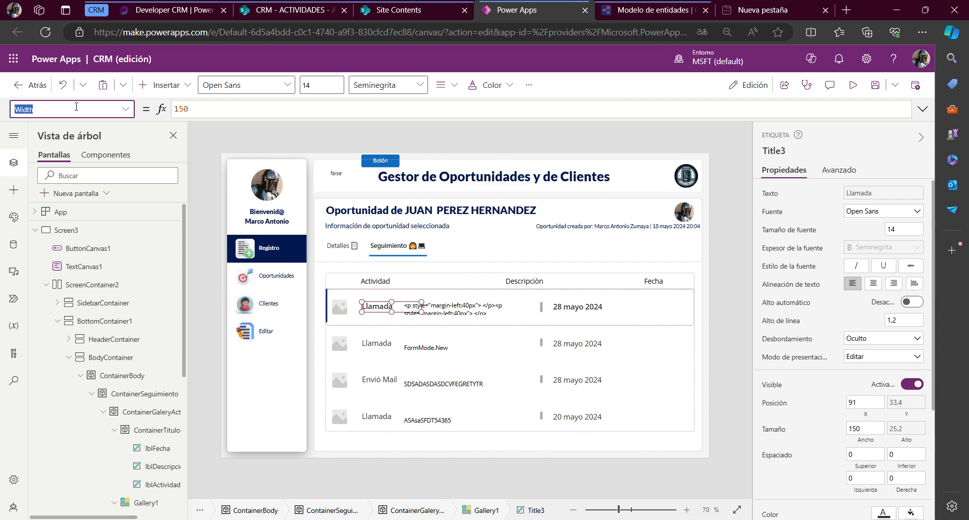
type("x")
key("Return")
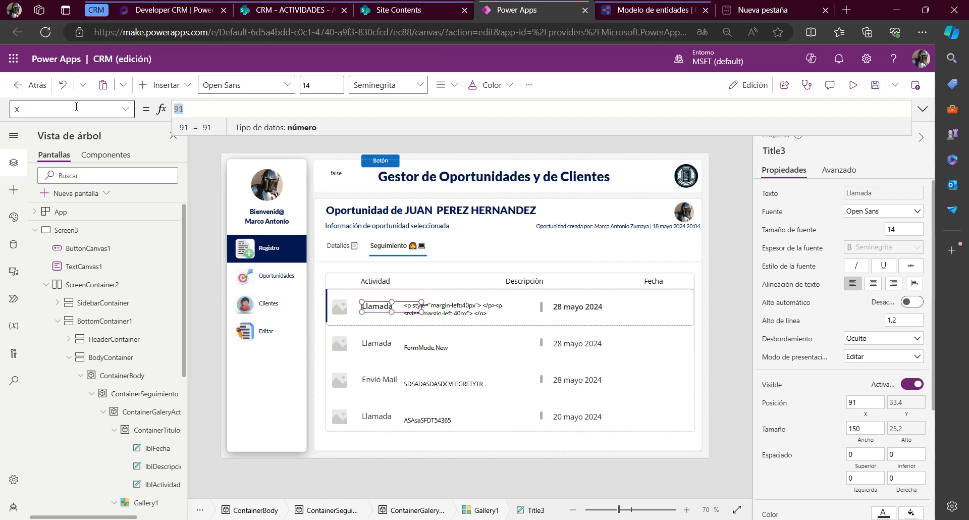
type("lblActividad.X")
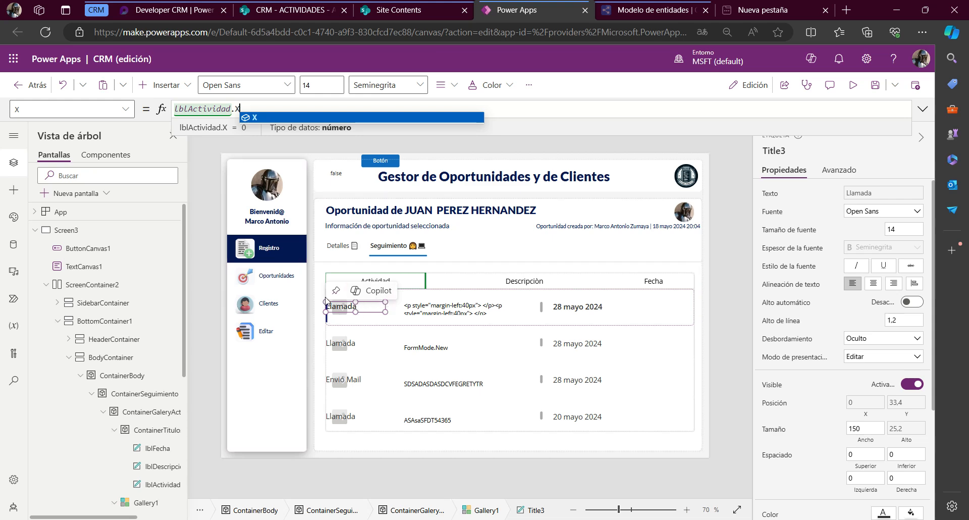
Rename the gallery image Image1 as ImgActividad
scroll(148, 453, "down", 1)
scroll(147, 453, "down", 2)
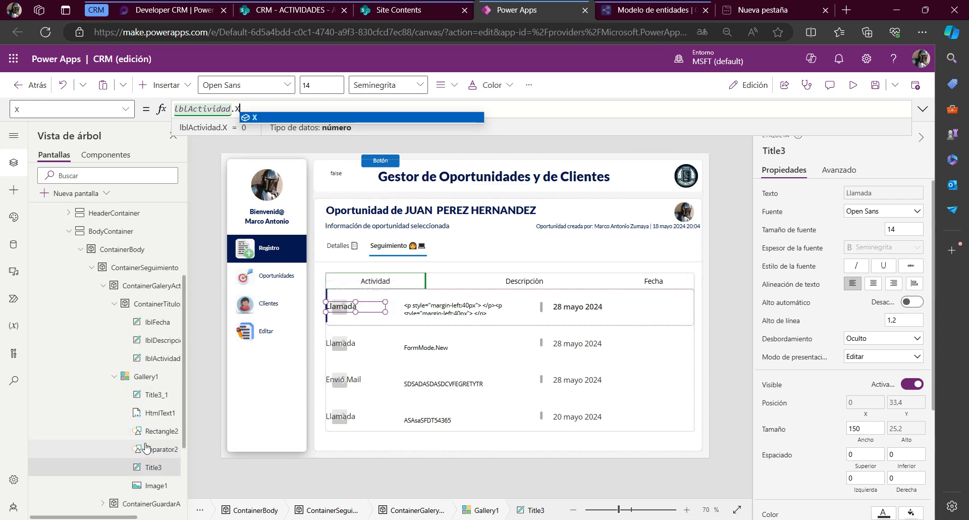
left_click(156, 485)
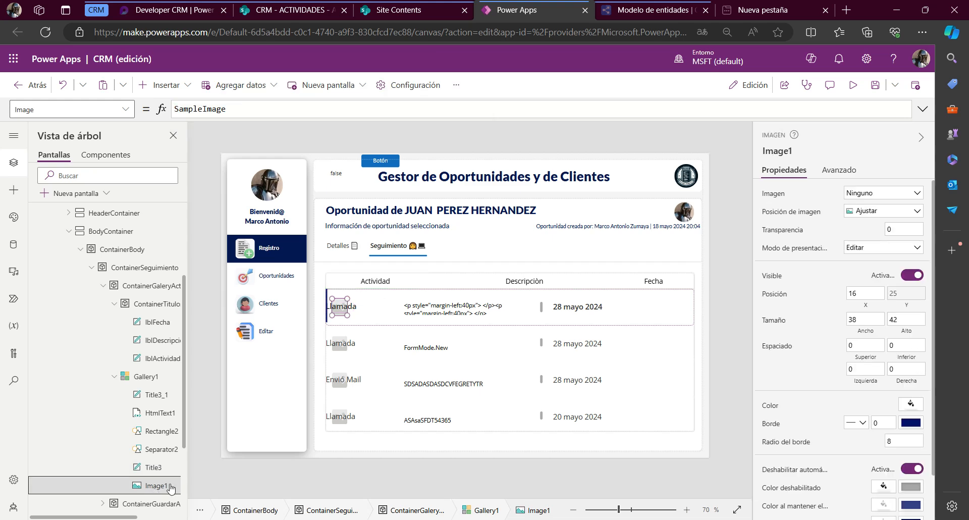
left_click(771, 149)
type("Im")
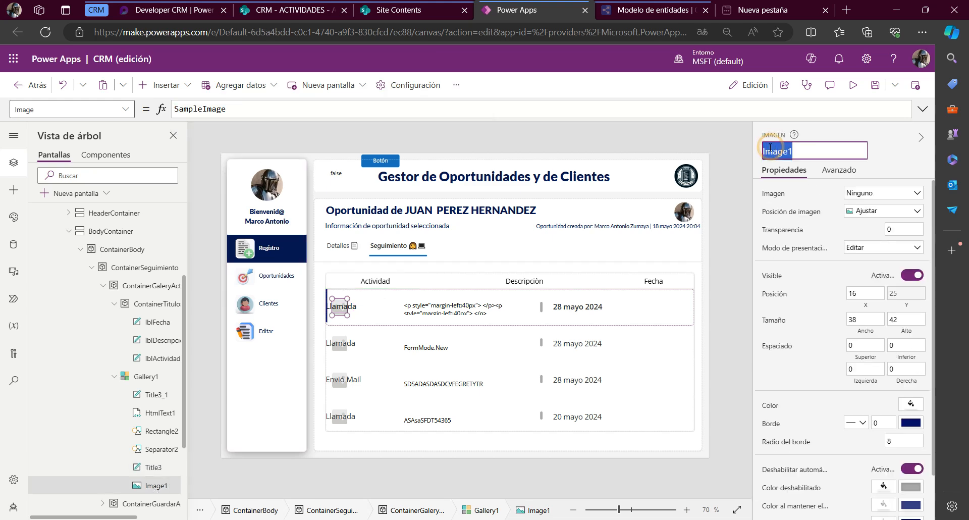
type("gActicidad")
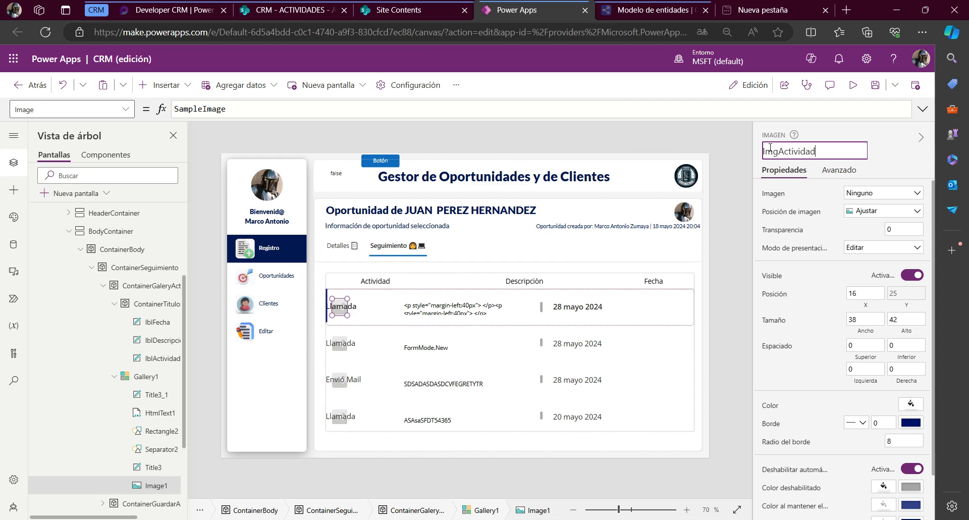
key("ctrl+a")
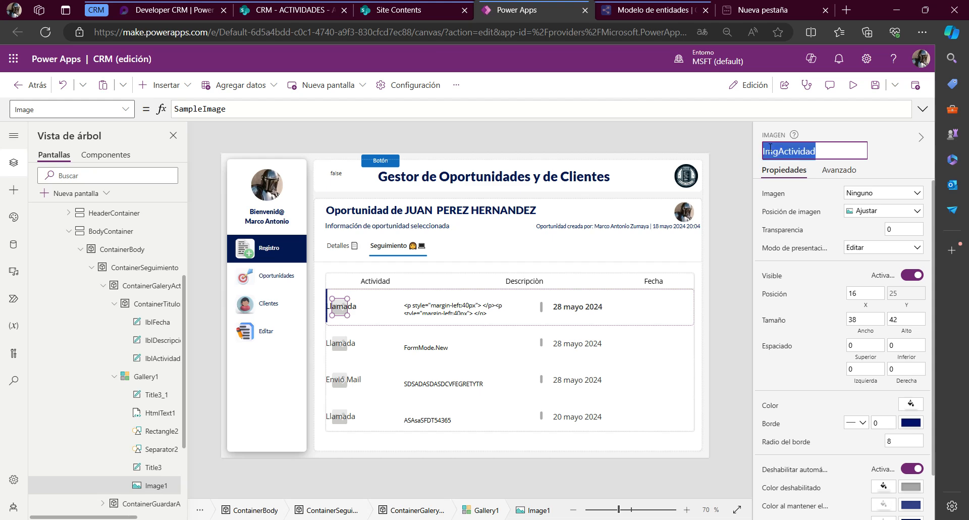
key("Escape")
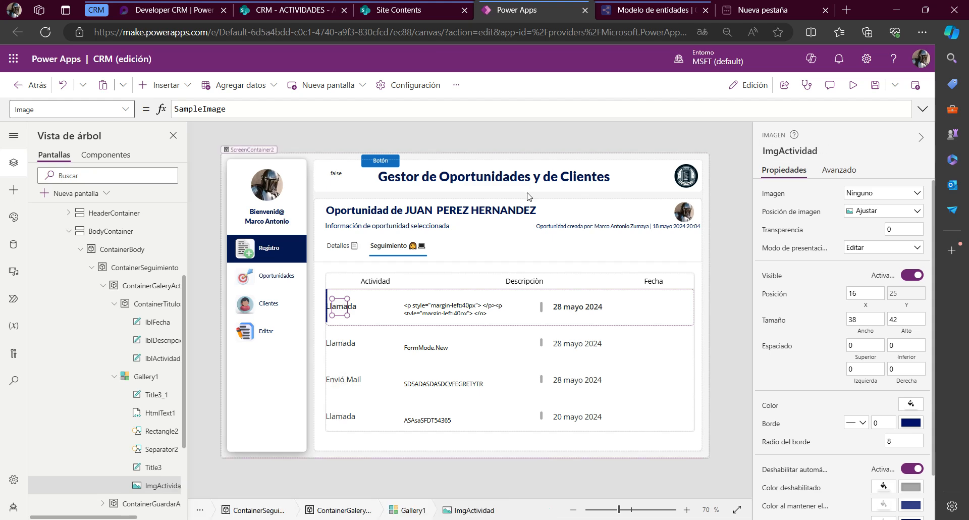
Extend the X formula of the activity label Title3 to lblActividad.X + ImgActividad.Width
left_click(354, 306)
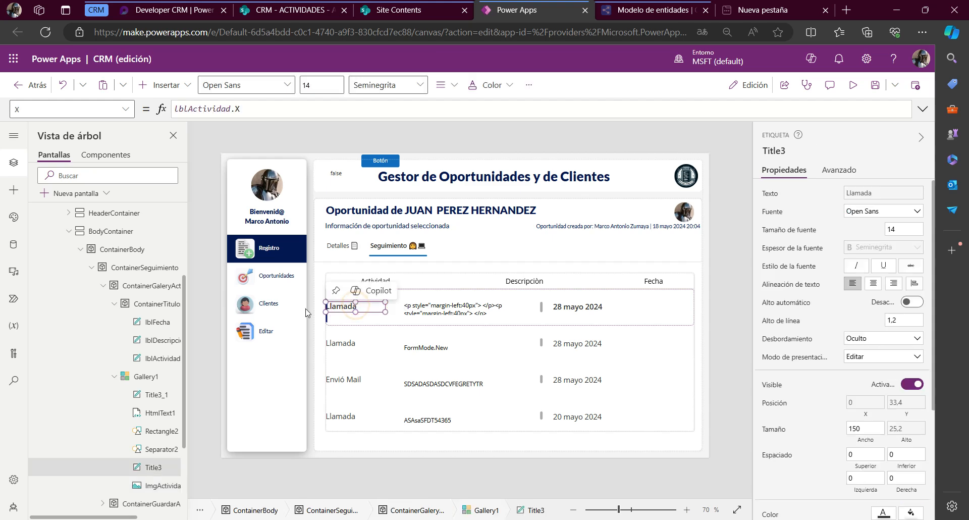
left_click(270, 106)
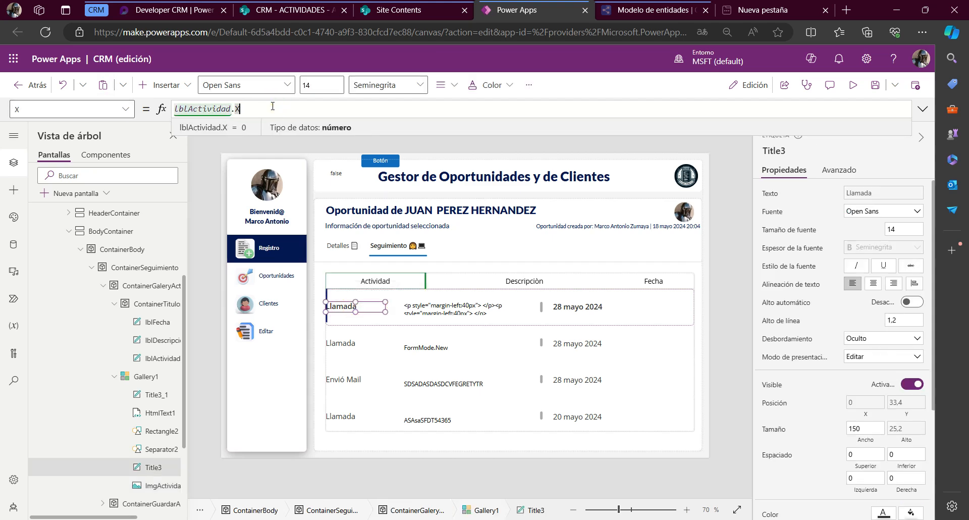
type("+ ImgActividad.")
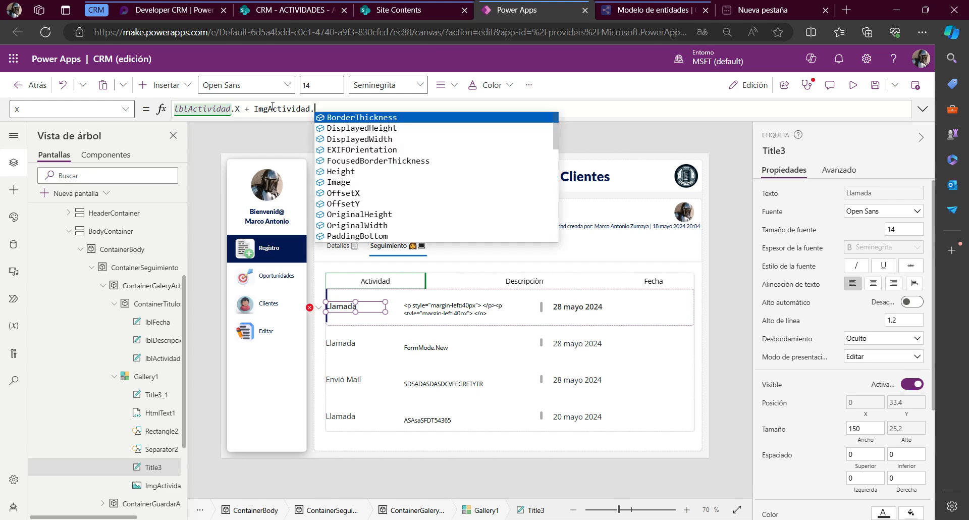
type("Width")
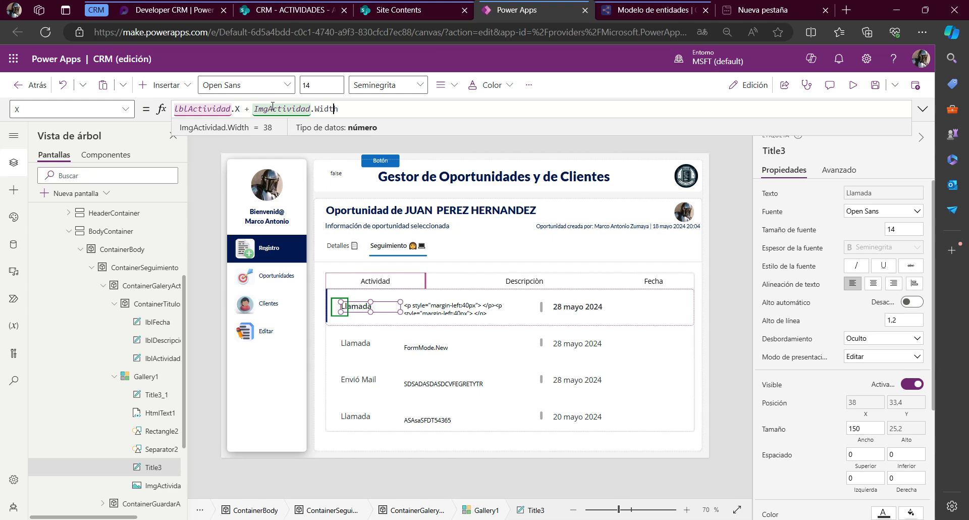
Rework the X formula of the activity label Title3 into ImgActividad.Width + ImgActividad.Width, dropping the lblActividad.X term
key("Left")
key("Left")
key("Left")
key("Left")
key("Left")
key("Left")
key("Left")
key("Left")
key("shift+Home")
key("BackSpace")
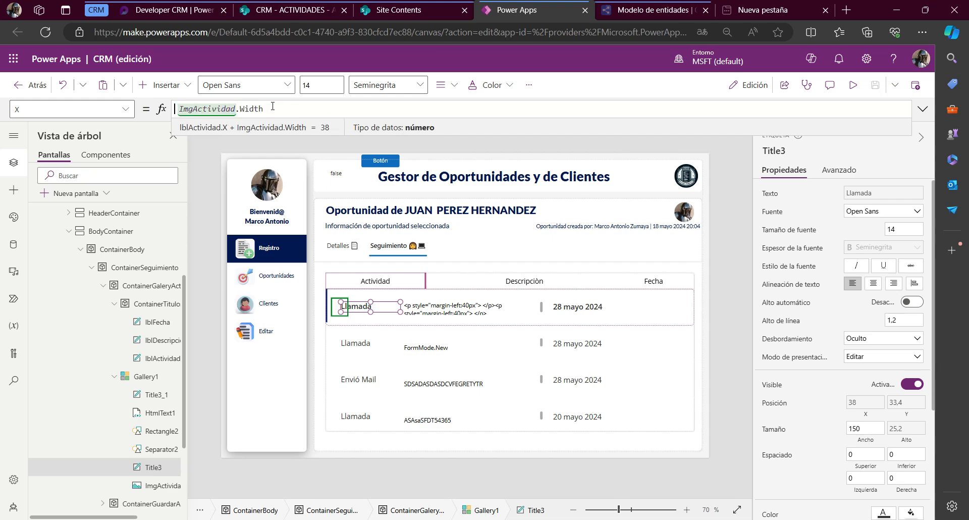
key("Right")
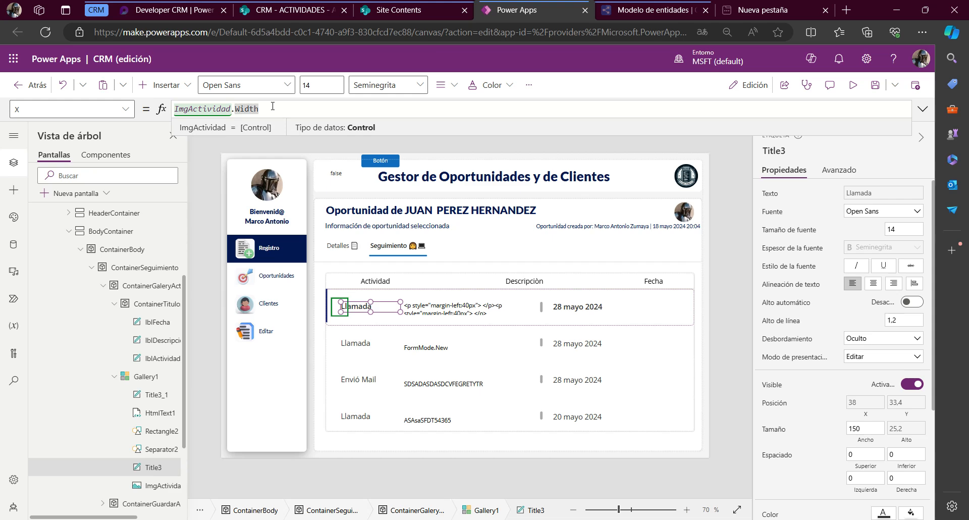
key("shift+Home")
key("ctrl+c")
key("End")
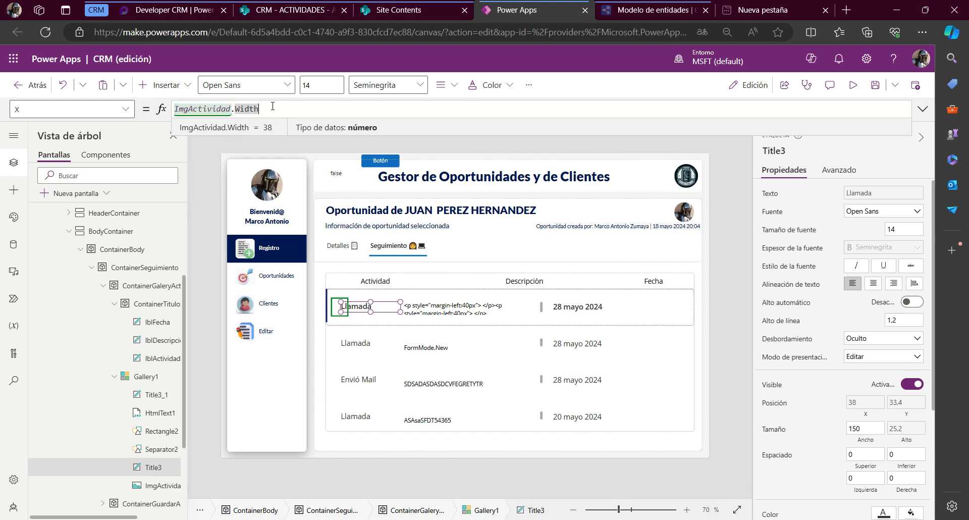
type("+")
key("ctrl+v")
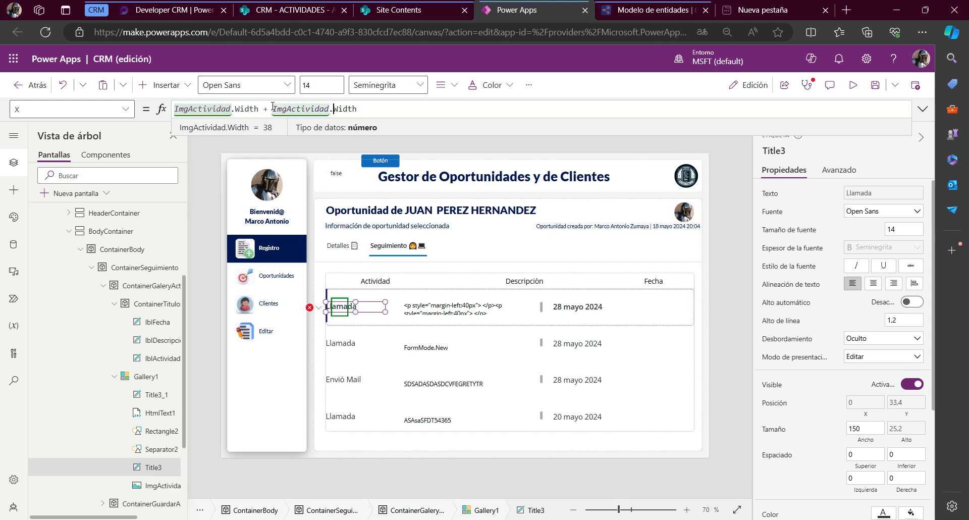
Change the first Width term in Title3's X formula to X and add 5, giving ImgActividad.X + ImgActividad.Width + 5
key("shift+Right")
key("shift+Right")
key("shift+Right")
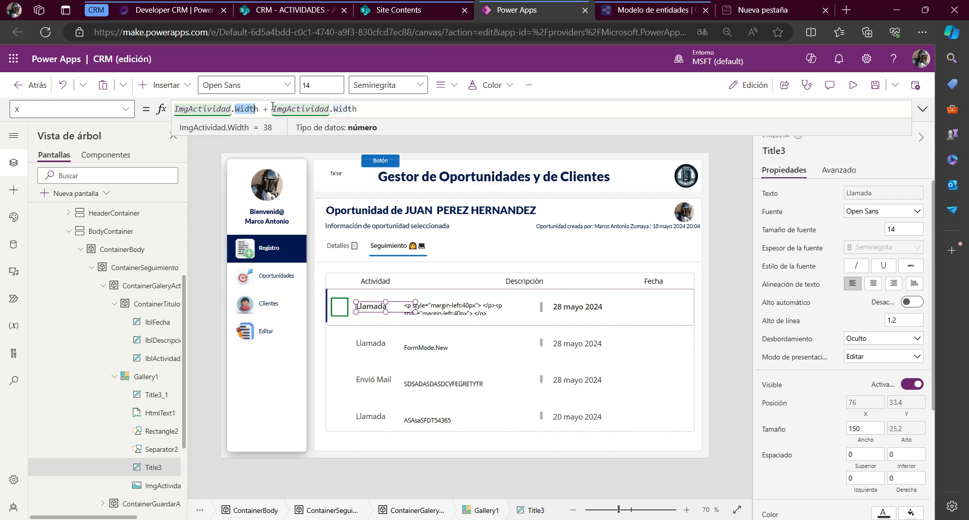
type("X")
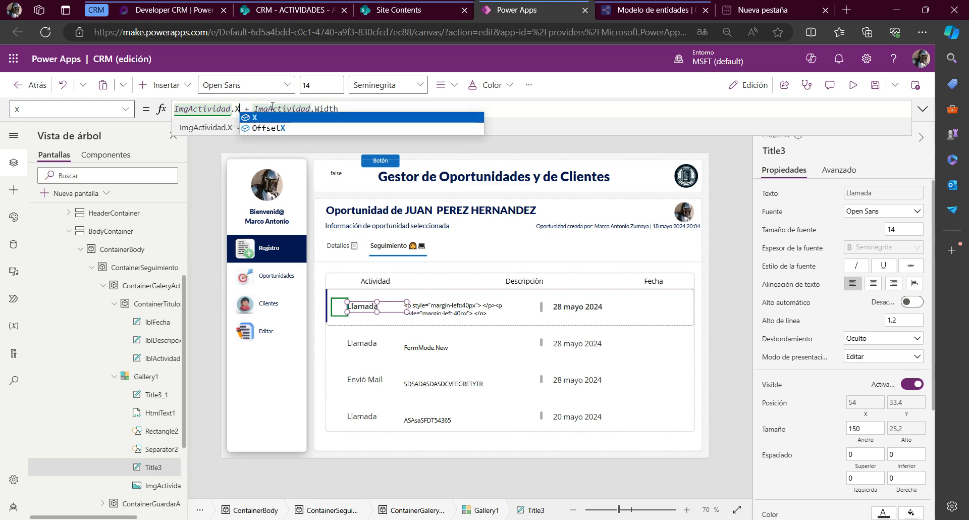
left_click(247, 109)
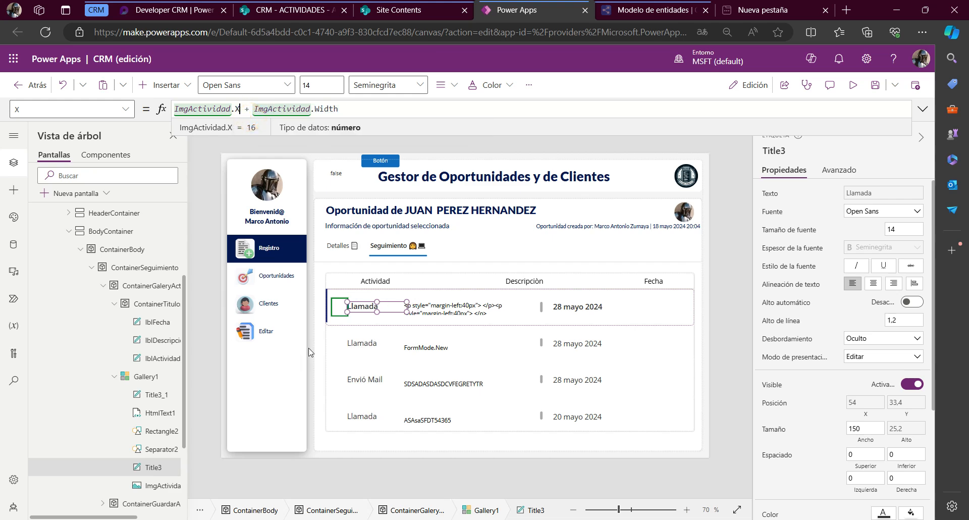
left_click(366, 108)
type("+ 5")
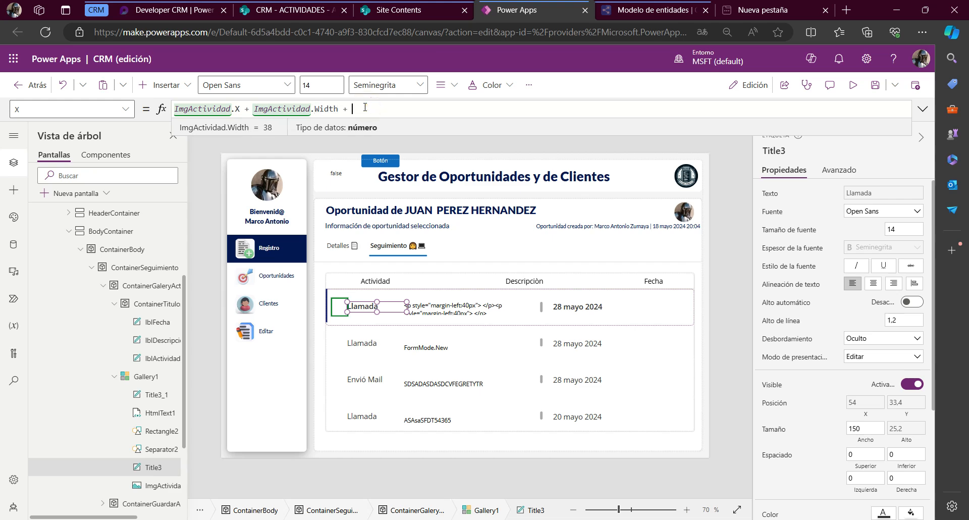
Set the X position of the gallery image ImgActividad to the formula lblActividad.X + lblActividad.Width
left_click(390, 282)
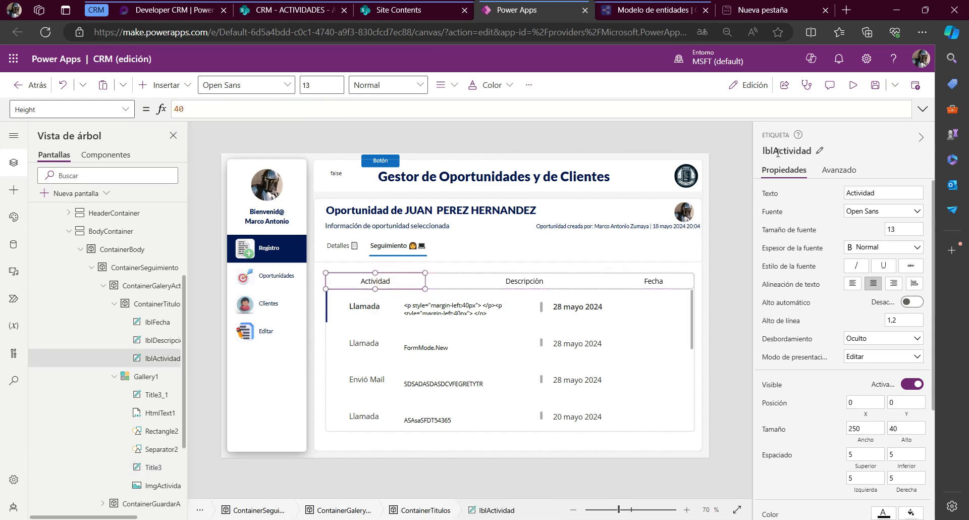
left_click(151, 485)
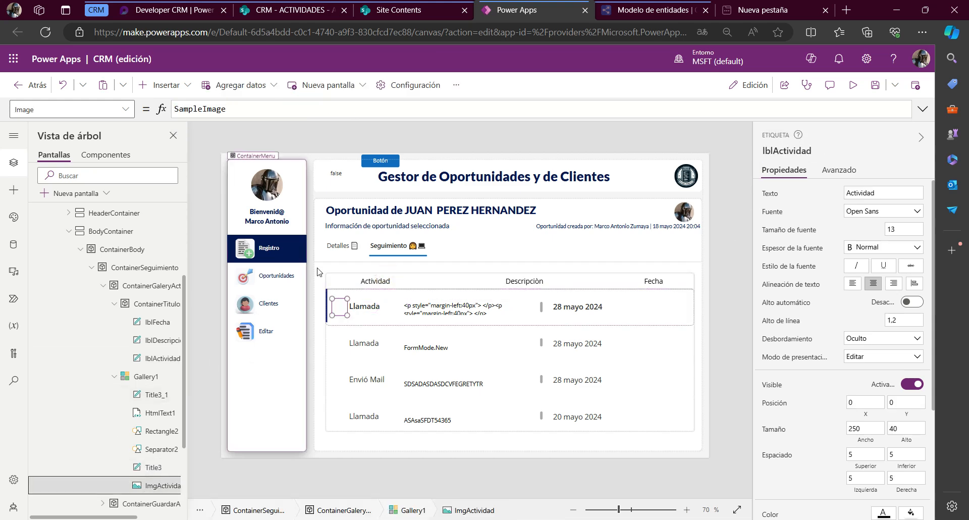
left_click(70, 109)
type("x")
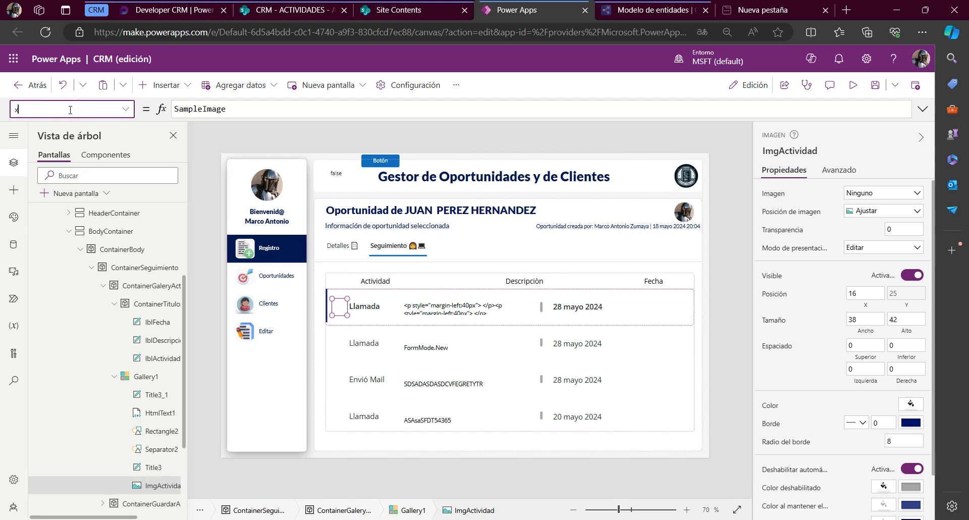
key("Return")
type("lblActividad")
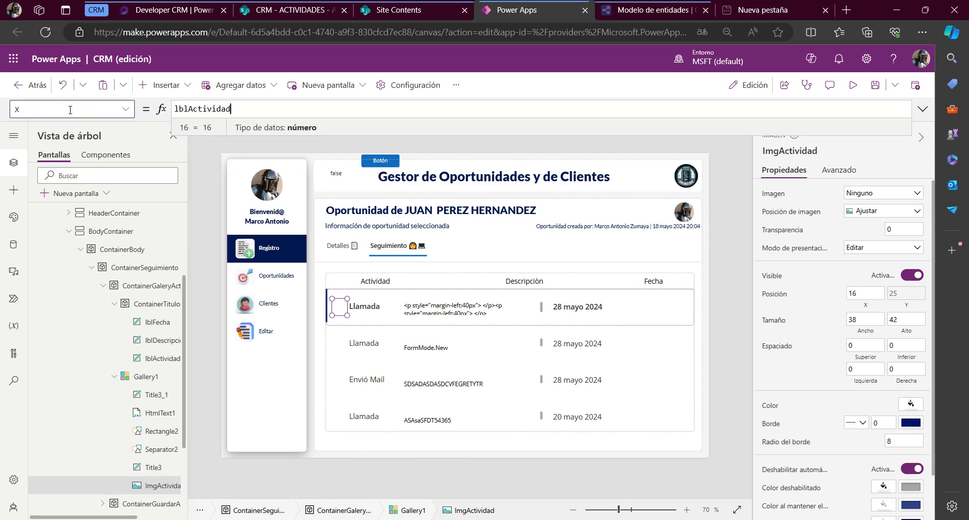
type(".X")
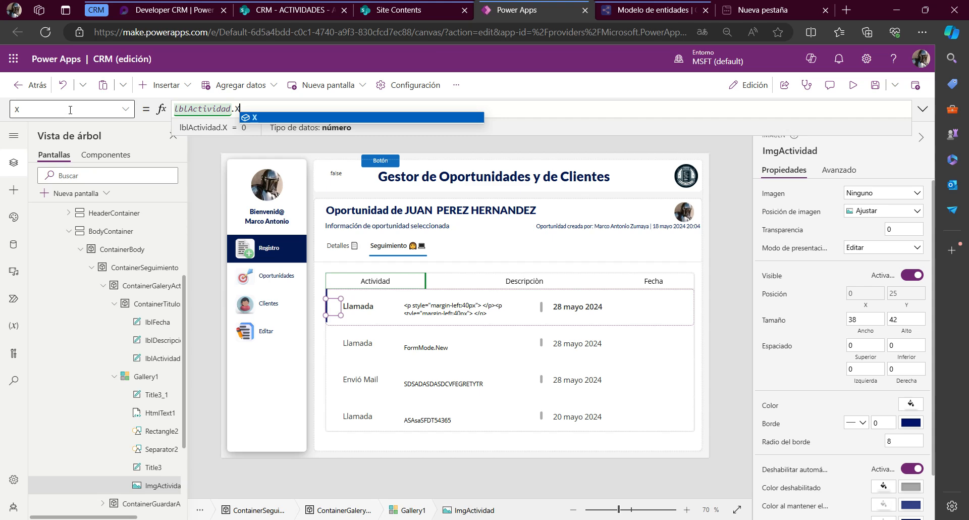
type("+ ")
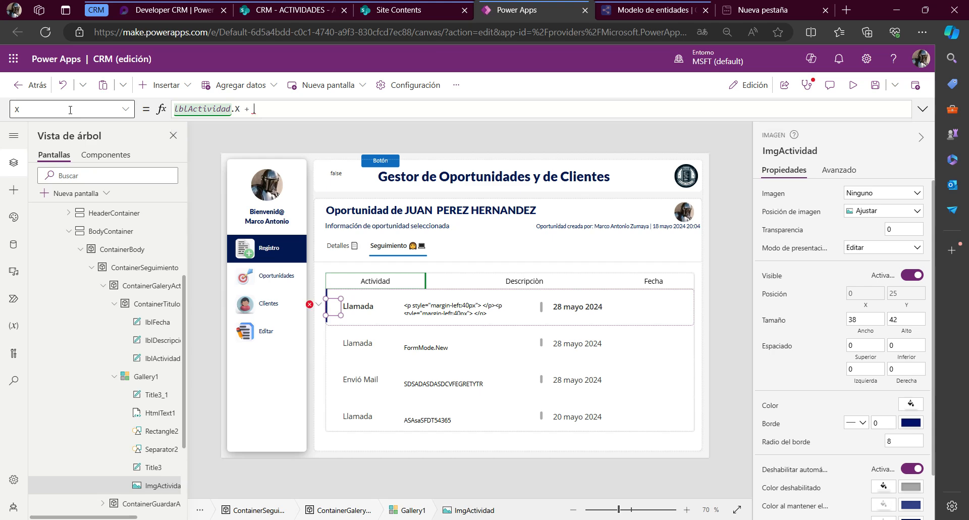
type("lblActividad.Width")
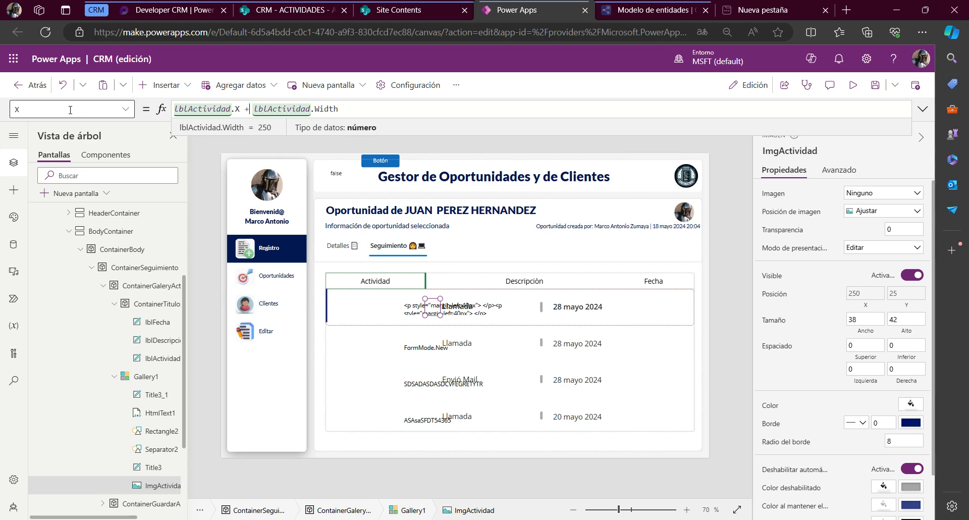
Replace the second lblActividad reference in the image's X formula with ImgActividad, giving lblActividad.X + ImgActividad.Width
key("Right")
key("shift+End")
key("shift+Left")
key("shift+Left")
key("shift+Left")
key("shift+Left")
key("shift+Left")
key("shift+Left")
key("shift+Left")
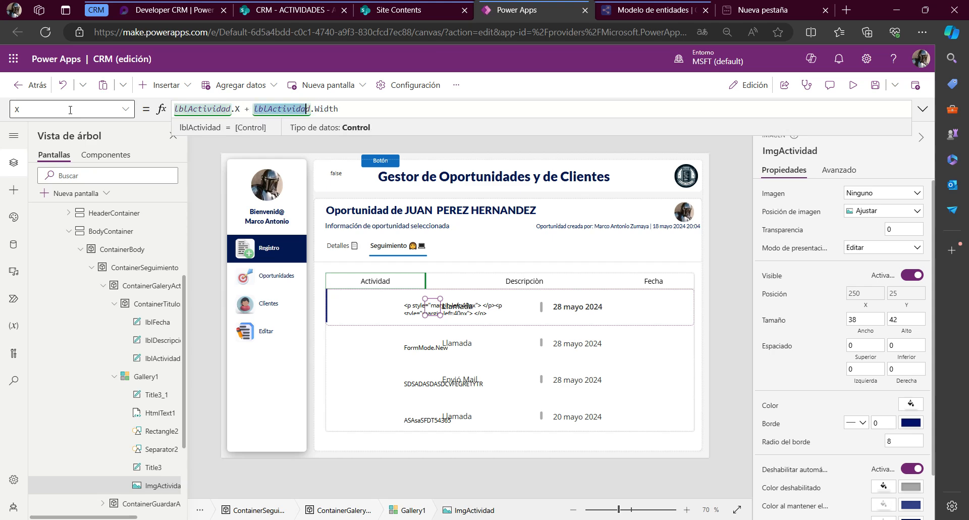
type("Img")
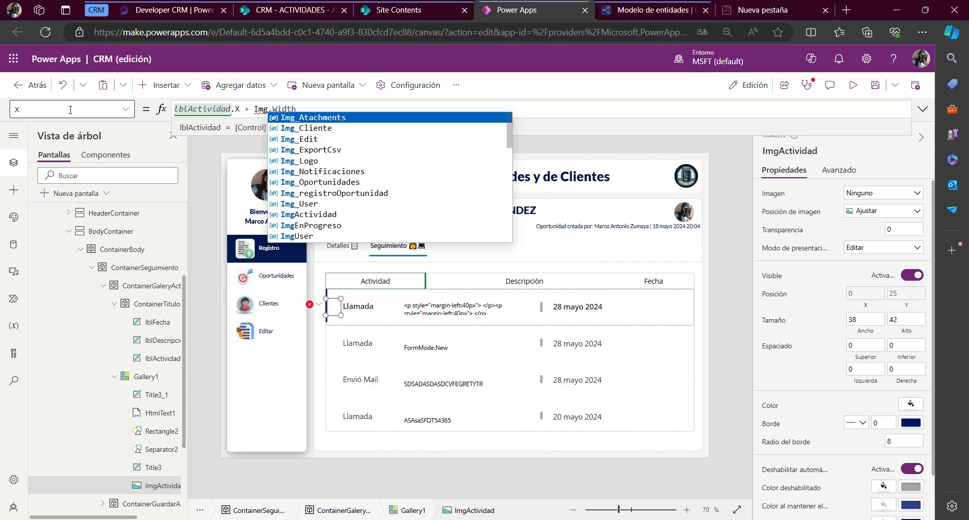
type("A")
key("Tab")
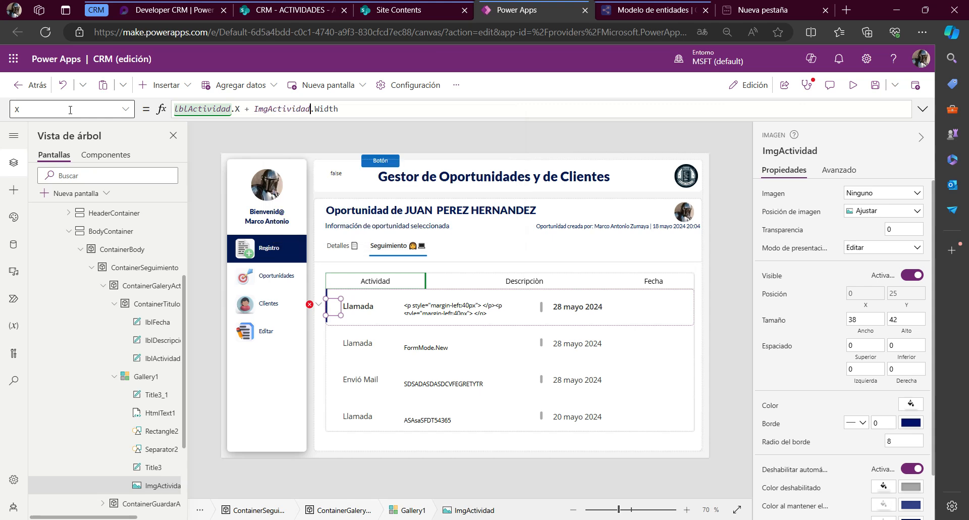
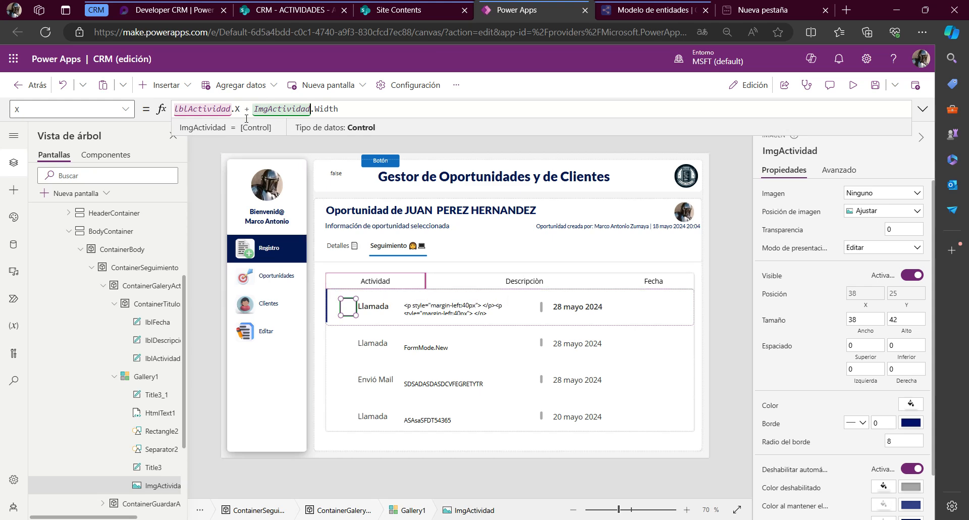
key("End")
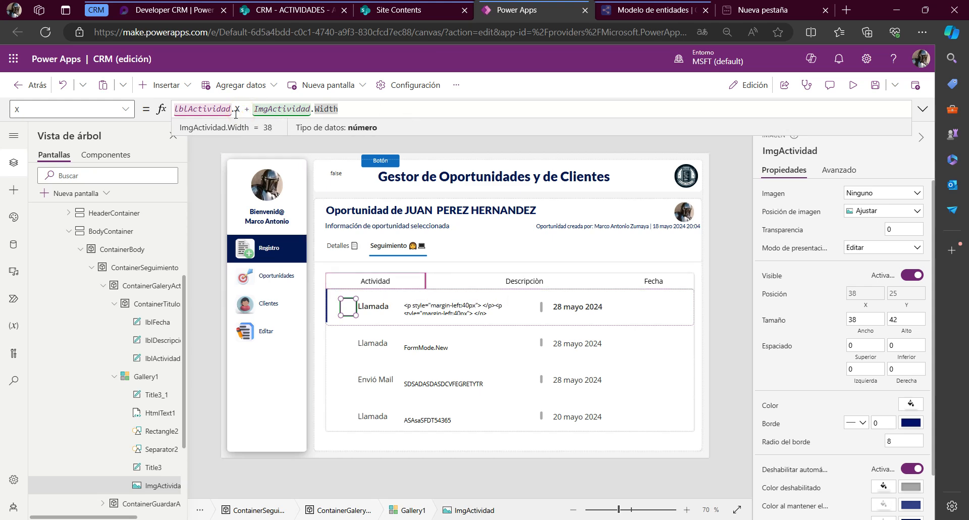
left_click(245, 109, "shift")
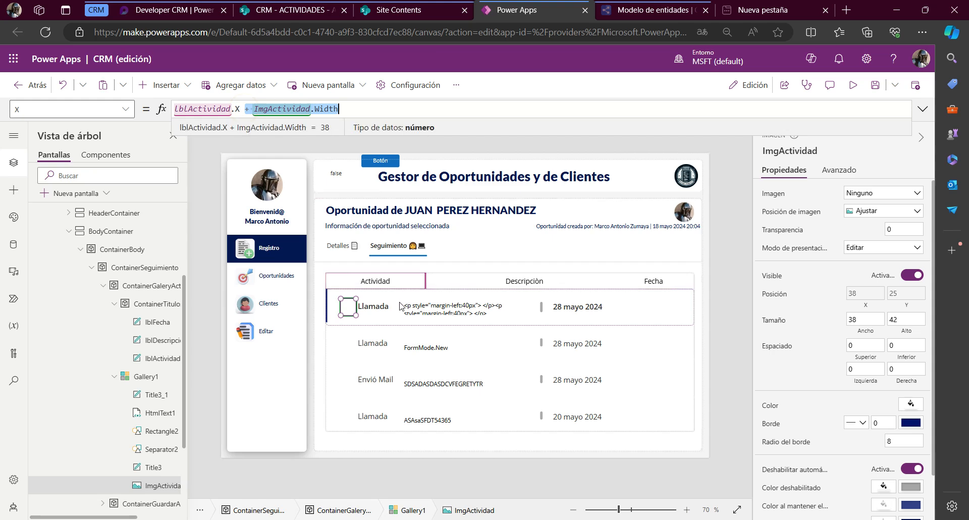
Set the X position of the gallery's description text HtmlText1 to the formula lblDescripcion.X
left_click(478, 281)
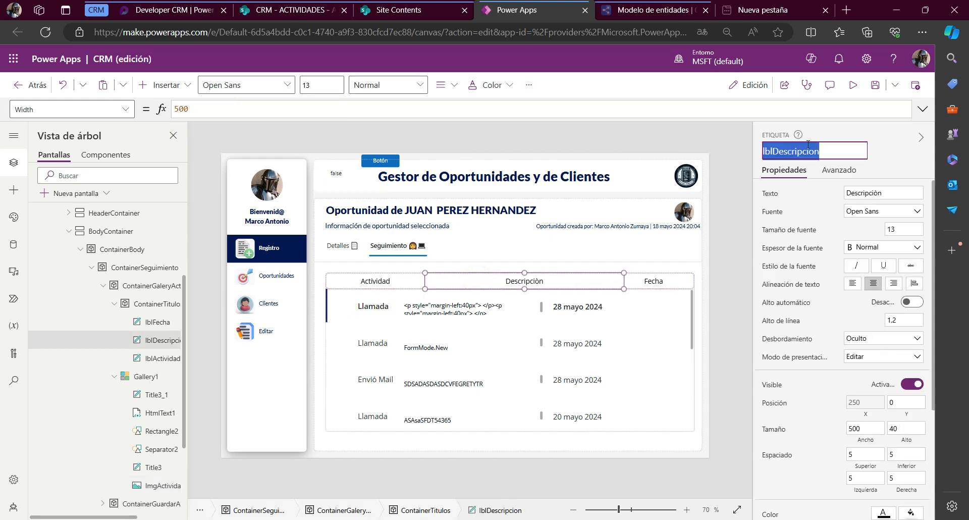
left_click(459, 313)
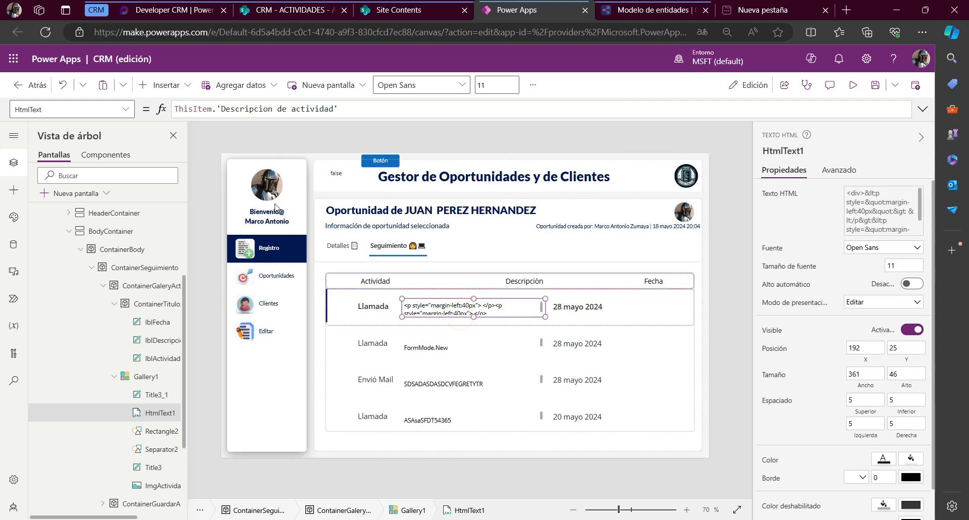
left_click(106, 109)
type("x")
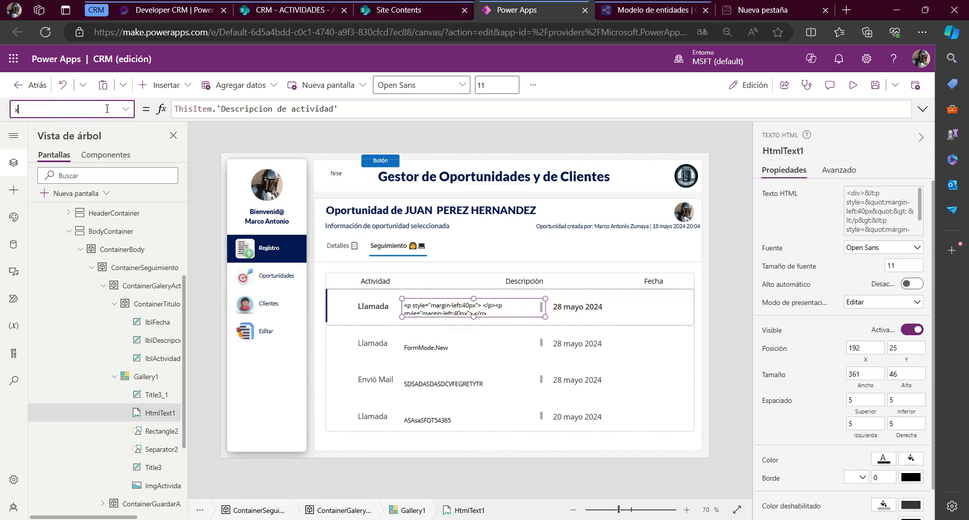
key("Return")
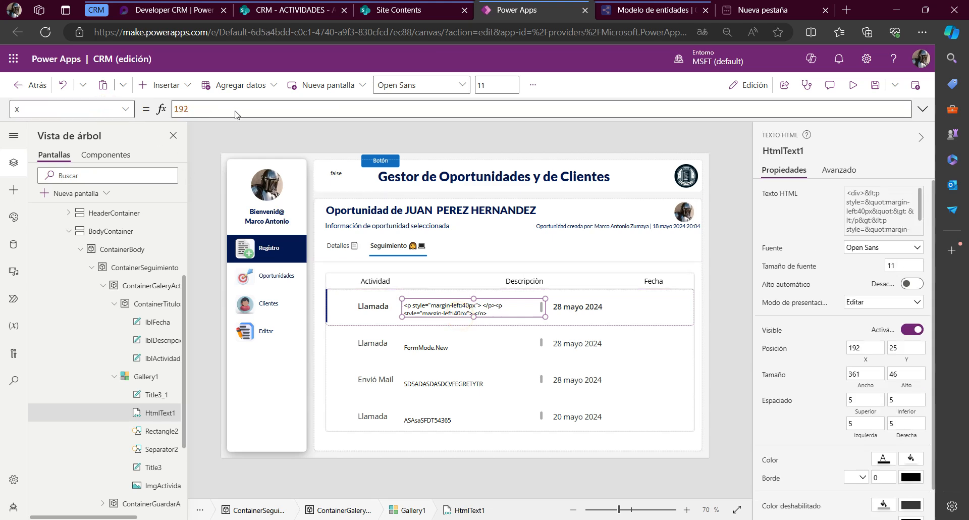
left_click(203, 108)
type("lblDescripcion.X")
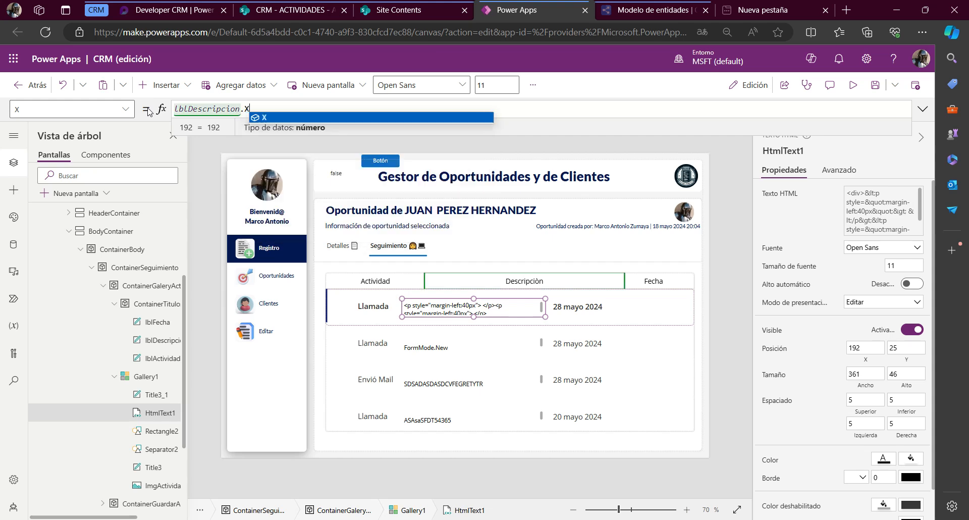
type(" + lblDescripcion.W")
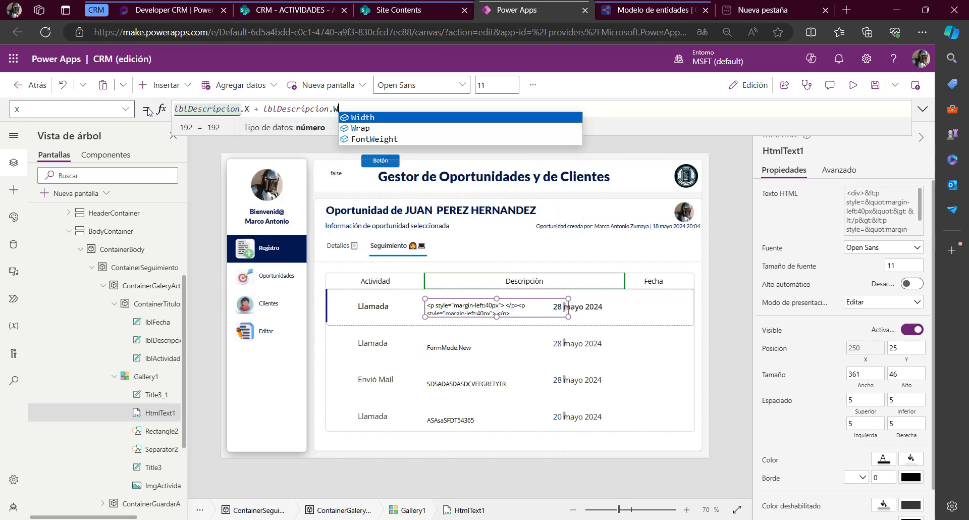
Try adding lblDescripcion.Width to the X formula of HtmlText1, and remove that term again
key("Tab")
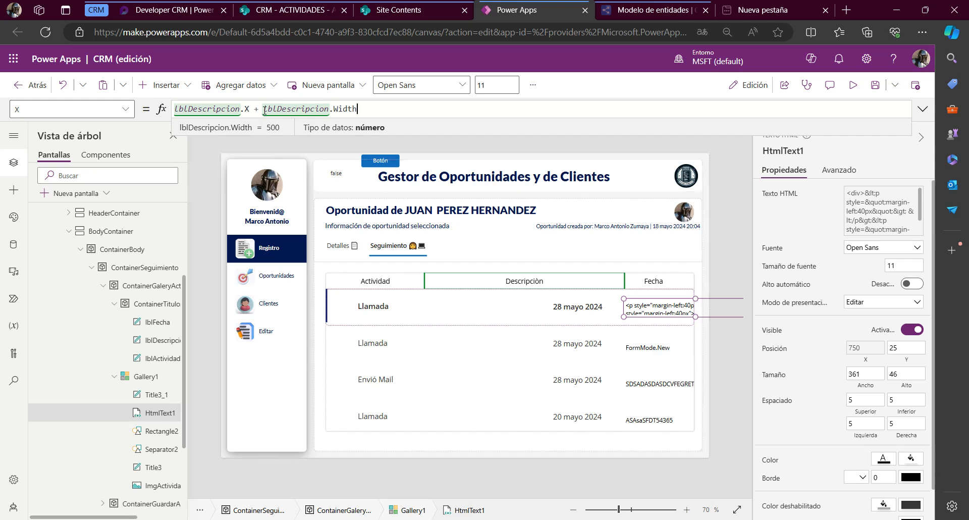
left_click_drag(255, 109, 377, 108)
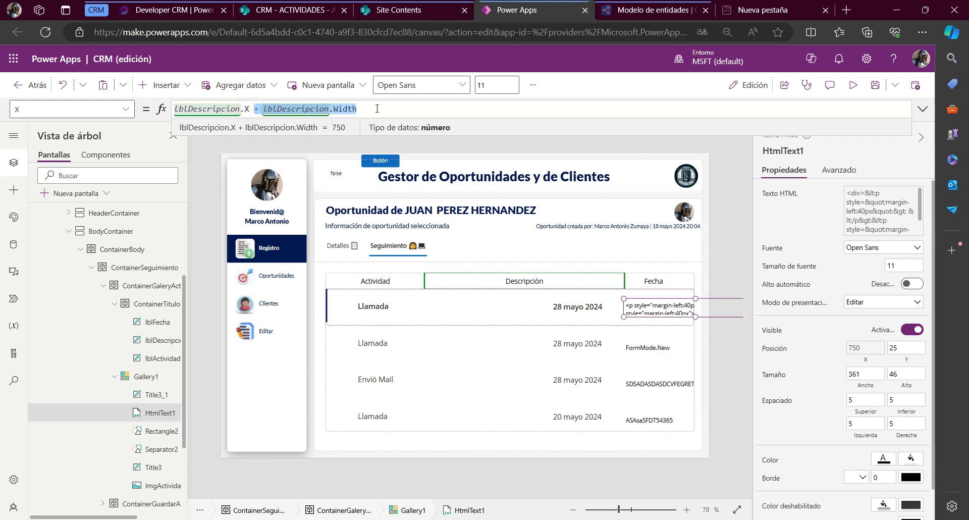
key("BackSpace")
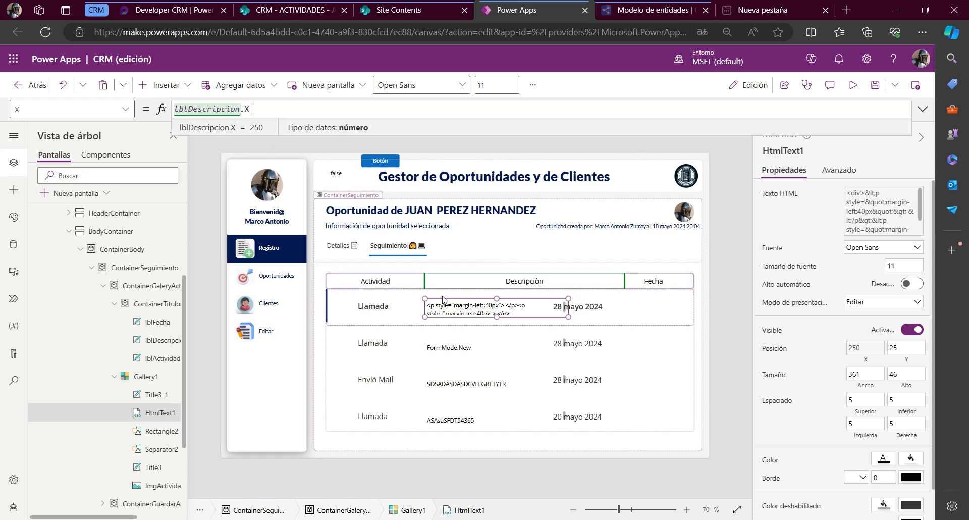
Set the Width property of HtmlText1 to the formula lblDescripcion.Width
left_click(36, 110)
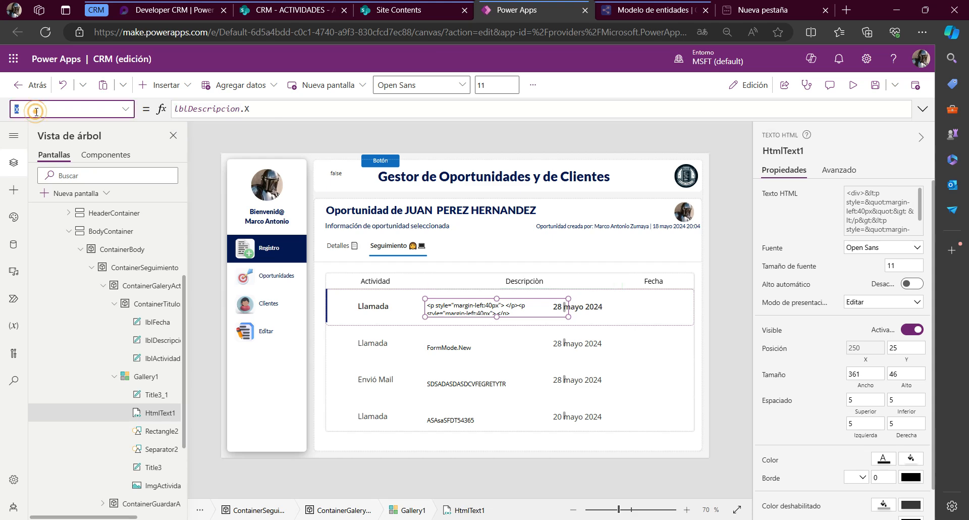
type("Width")
key("Return")
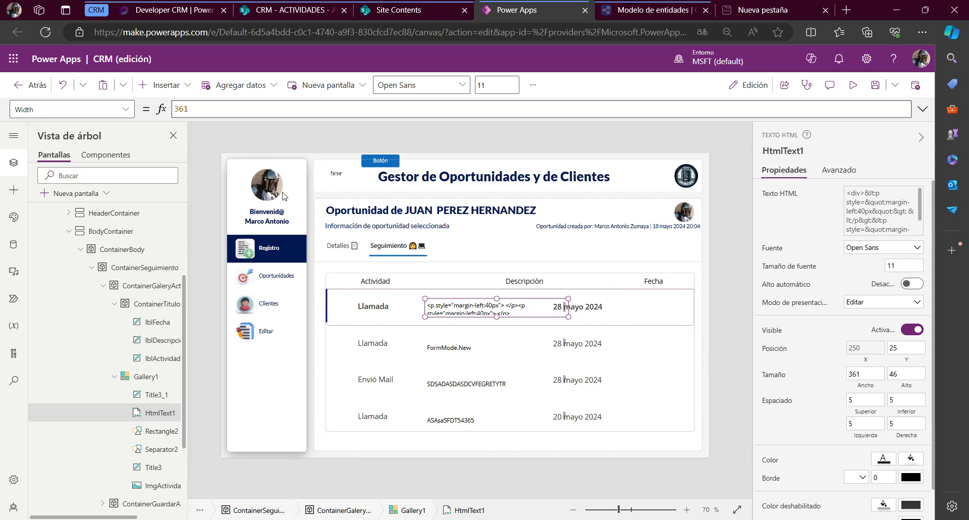
double_click(202, 106)
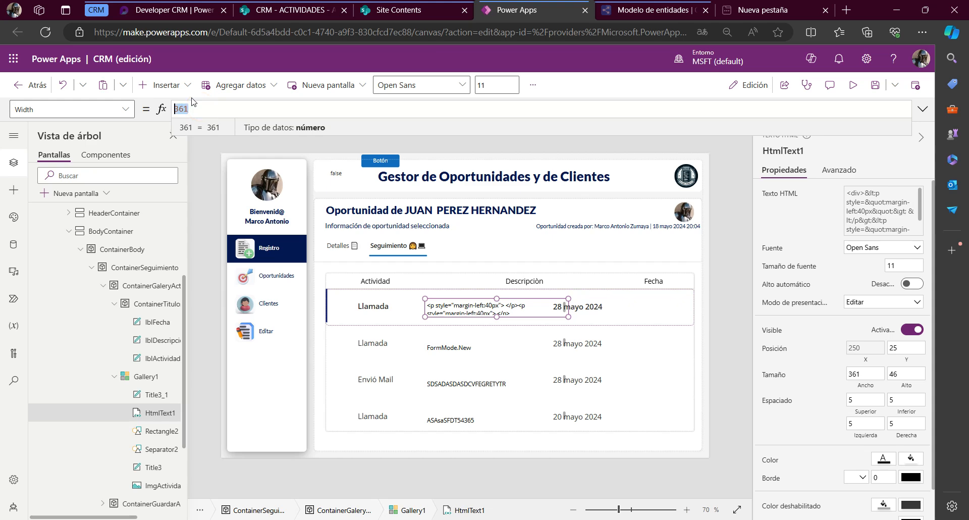
type("lblDescripcion.Width")
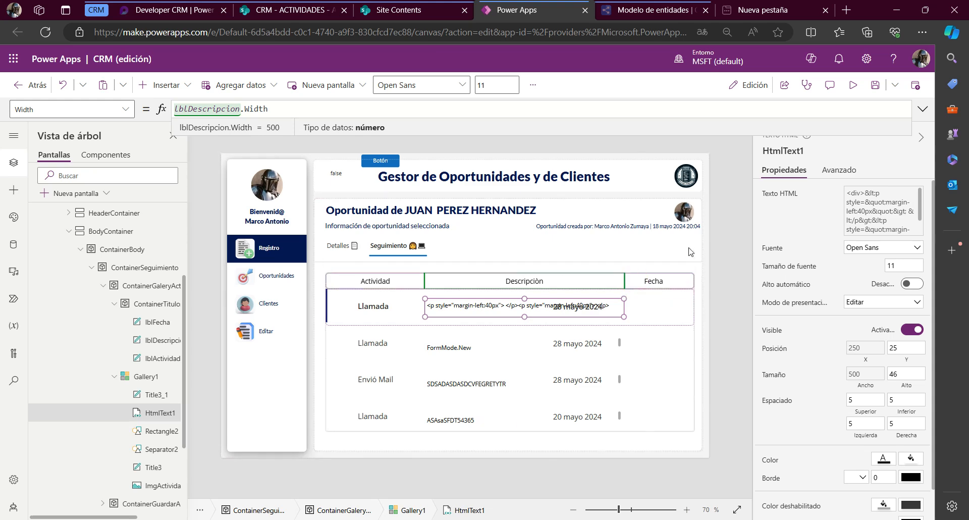
Set the width of the Fecha header label lblFecha to 180
left_click(675, 286)
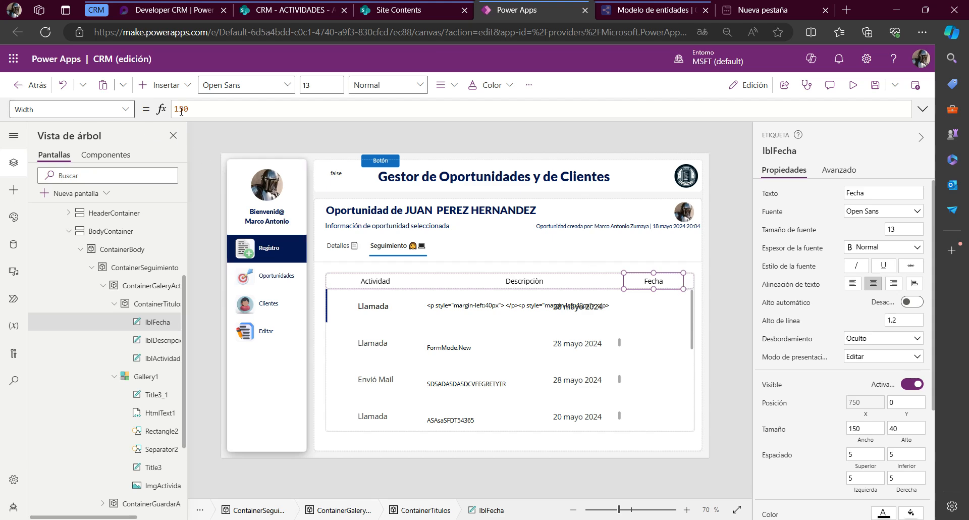
double_click(216, 109)
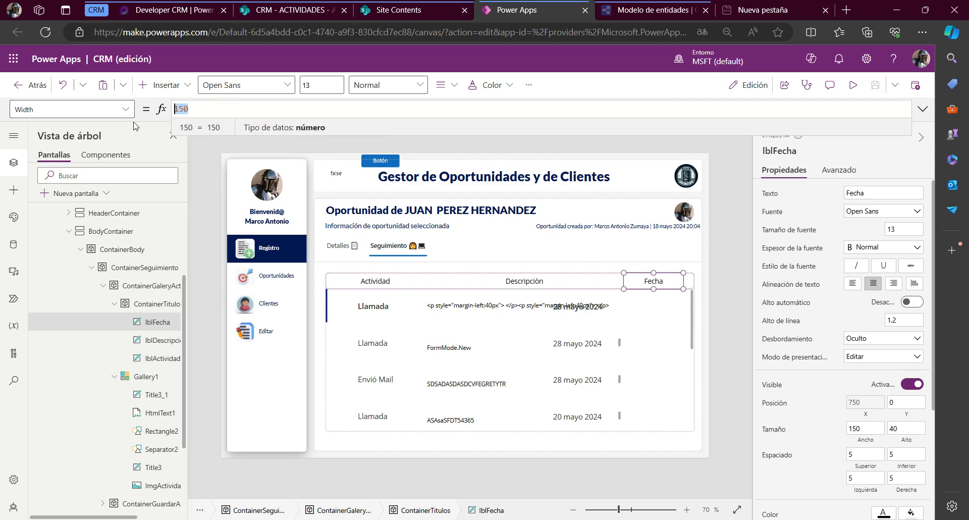
type("1")
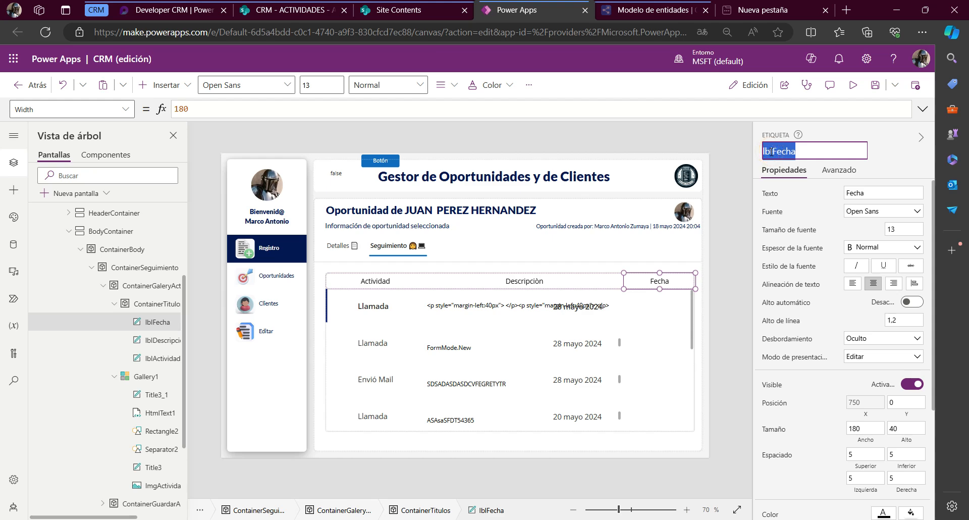
key("Return")
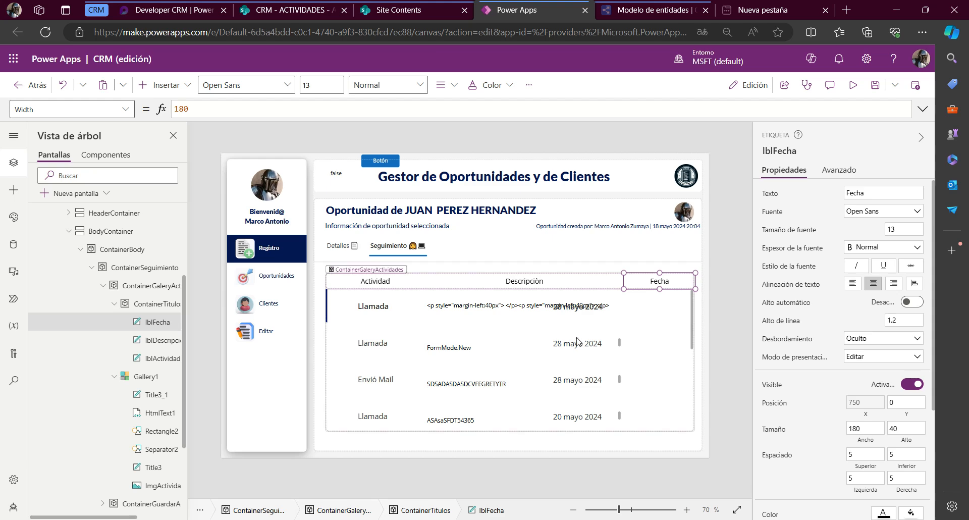
Rename the gallery's date label Title3_1 as txtFecha
left_click(152, 467)
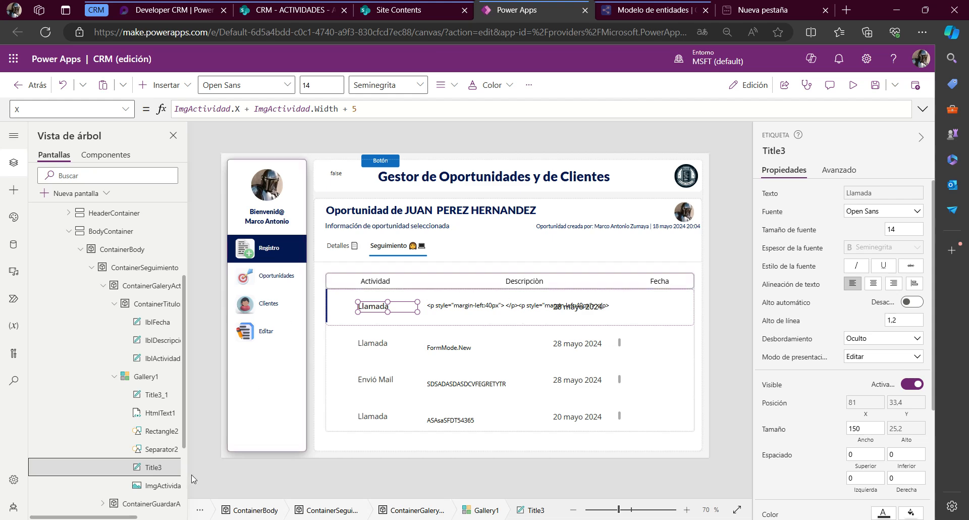
left_click_drag(127, 516, 152, 516)
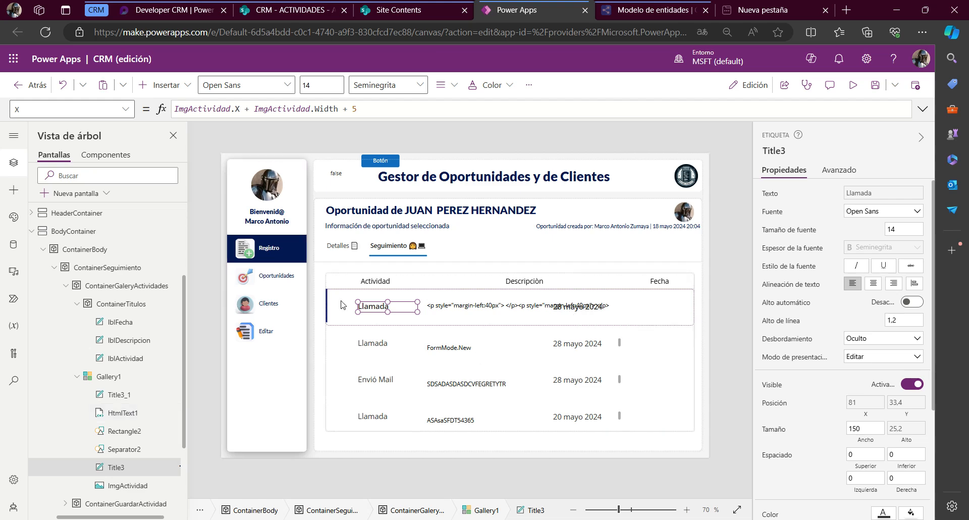
left_click(130, 398)
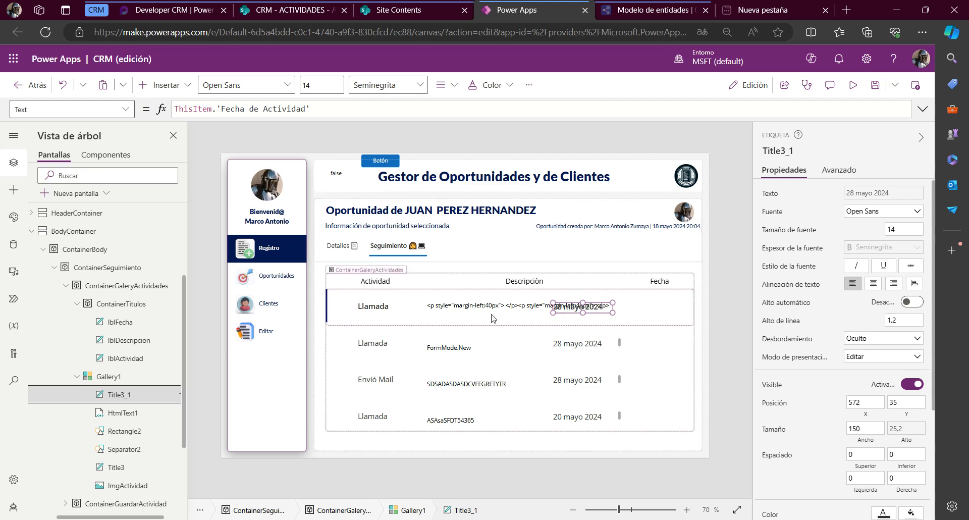
left_click(785, 150)
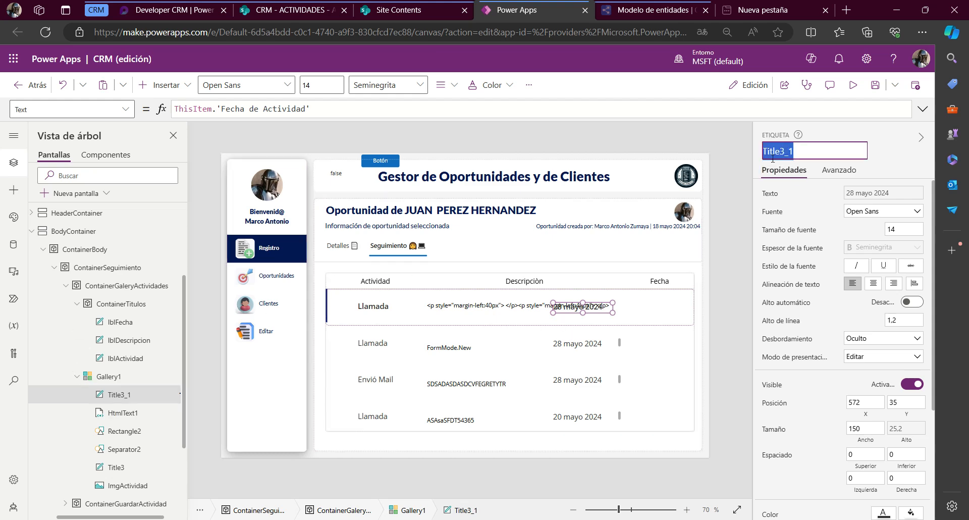
type("txtFE")
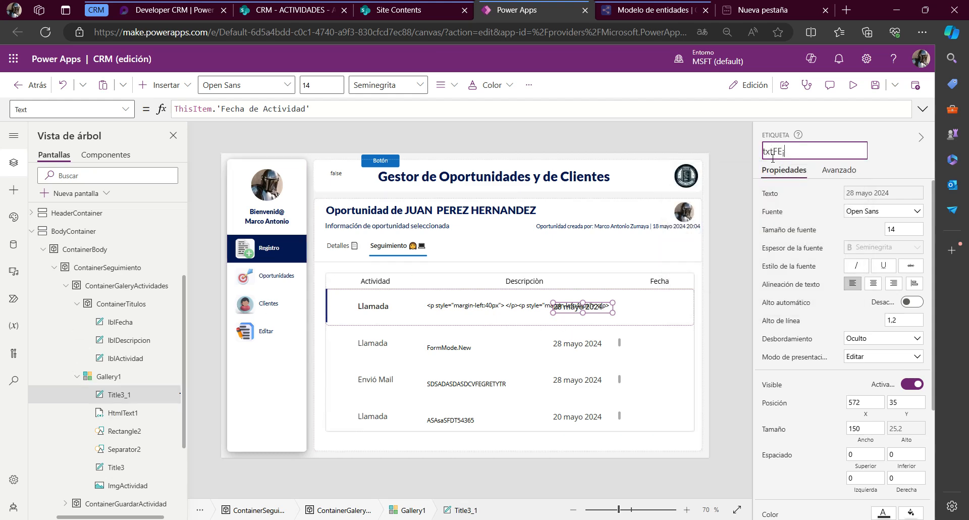
key("Return")
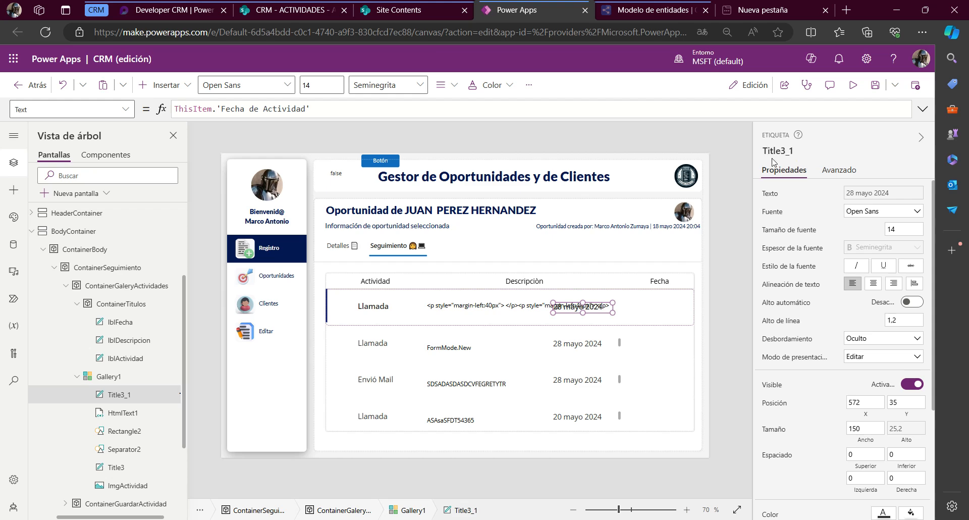
Rename the gallery's activity label Title3 as txtActividad
left_click(134, 469)
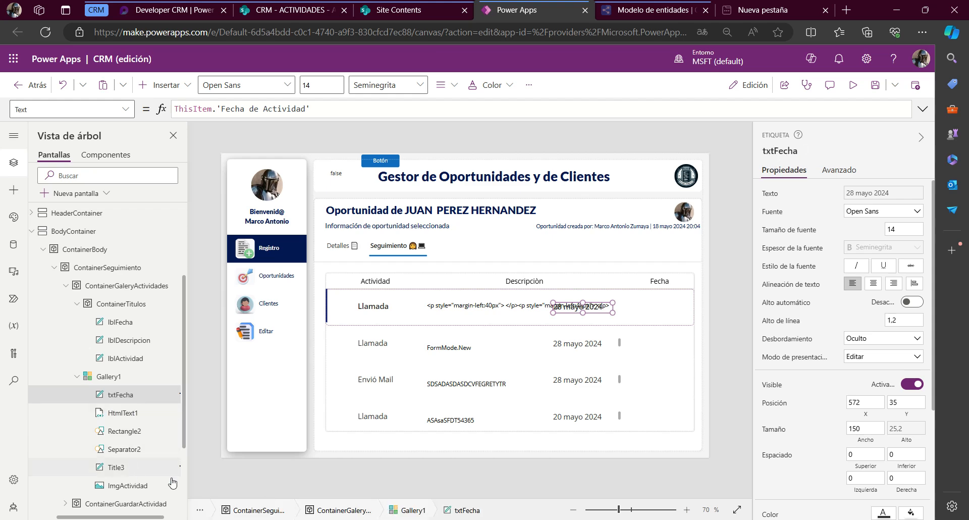
left_click(785, 149)
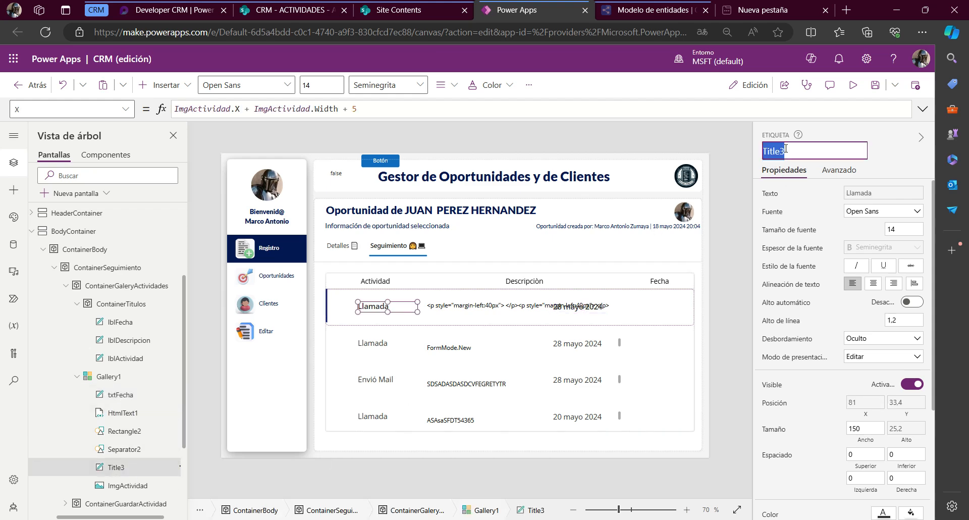
type("TX")
key("BackSpace")
key("BackSpace")
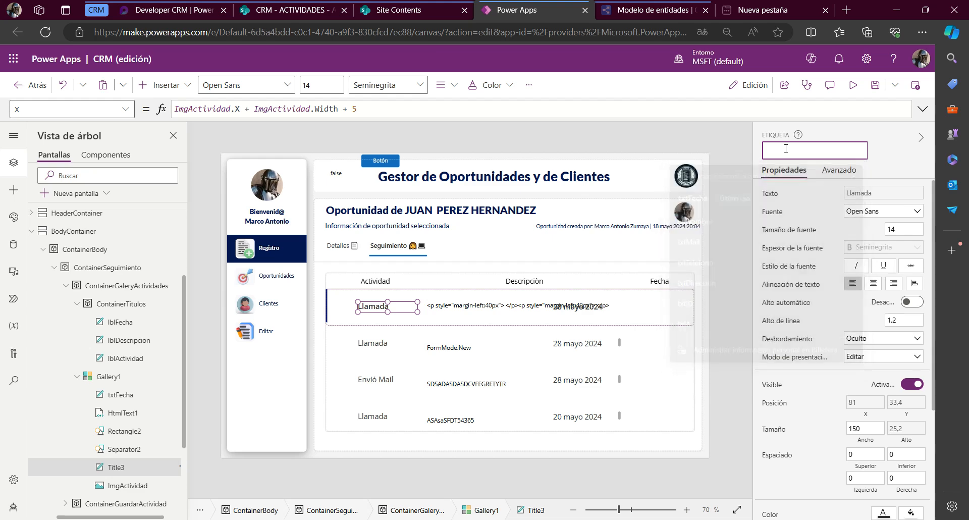
type("txtAc")
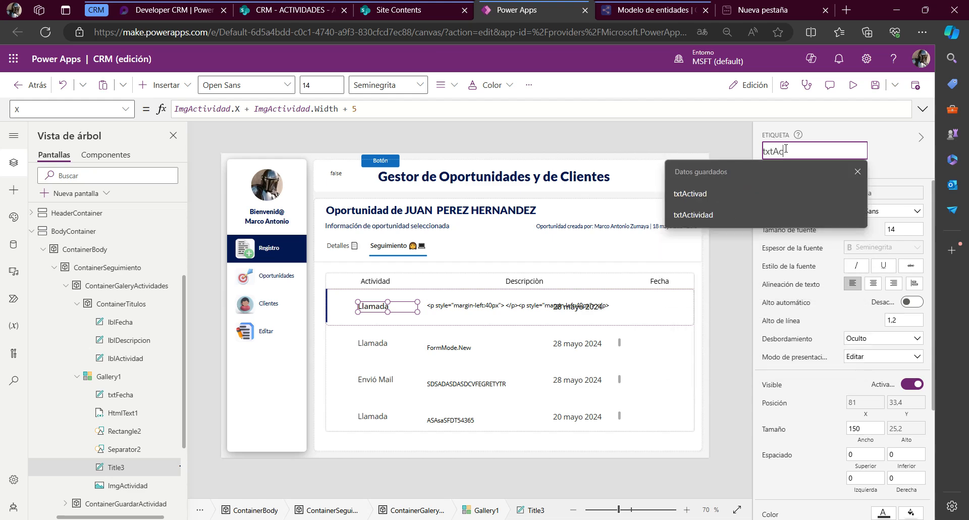
type("tividad")
key("Return")
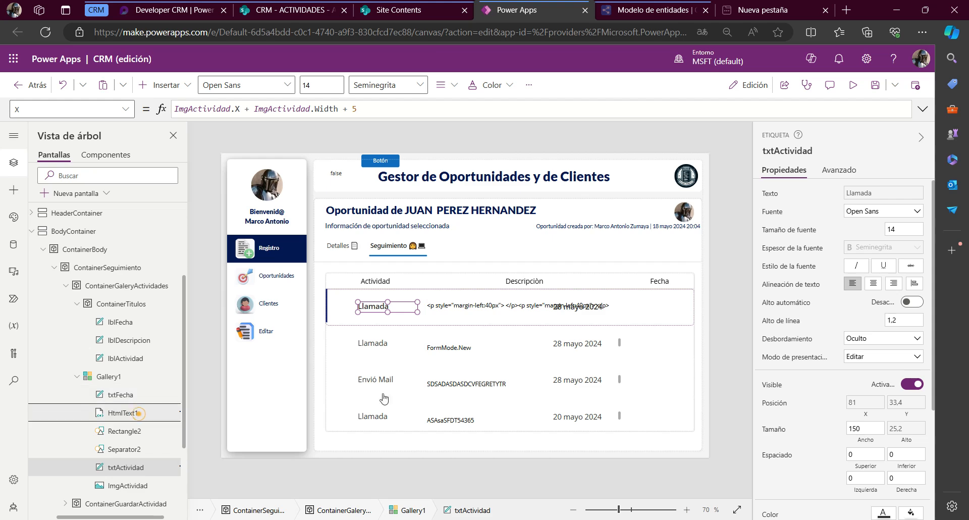
Rename the gallery's HTML text control HtmlText1 as HtmlTextDescripcion
left_click(136, 412)
left_click(796, 150)
type("t")
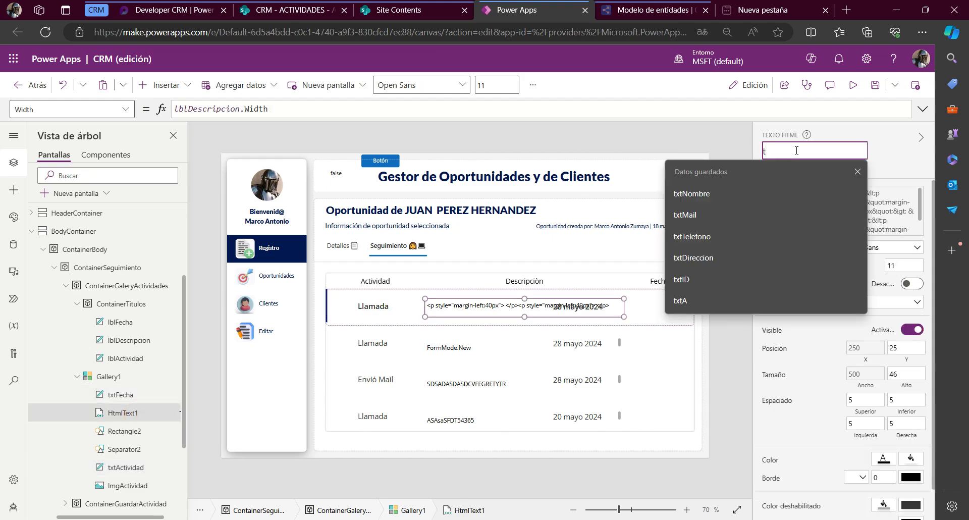
key("Escape")
key("Escape")
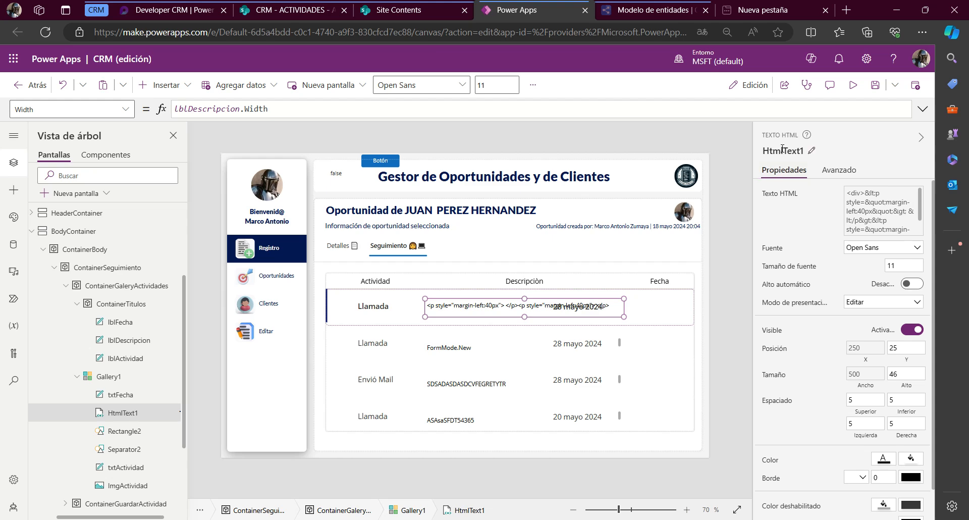
left_click(782, 150)
key("End")
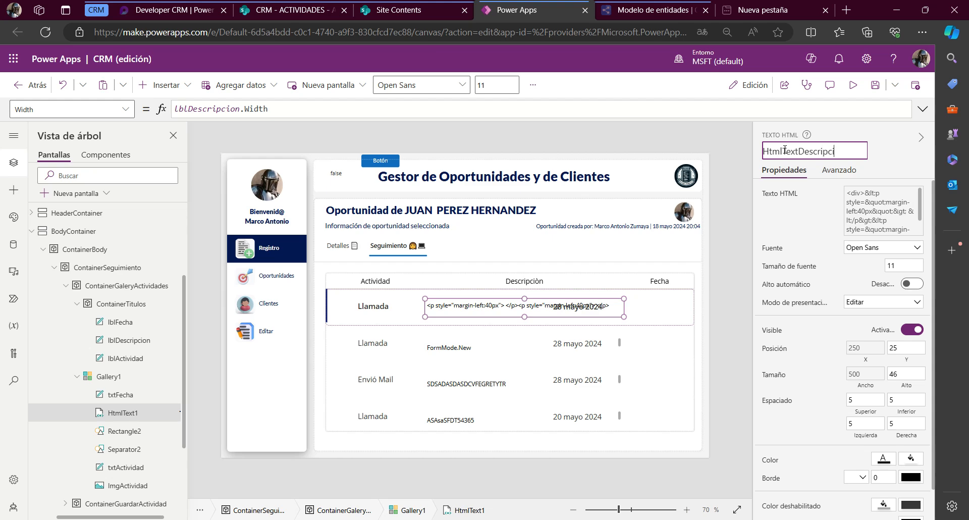
key("Return")
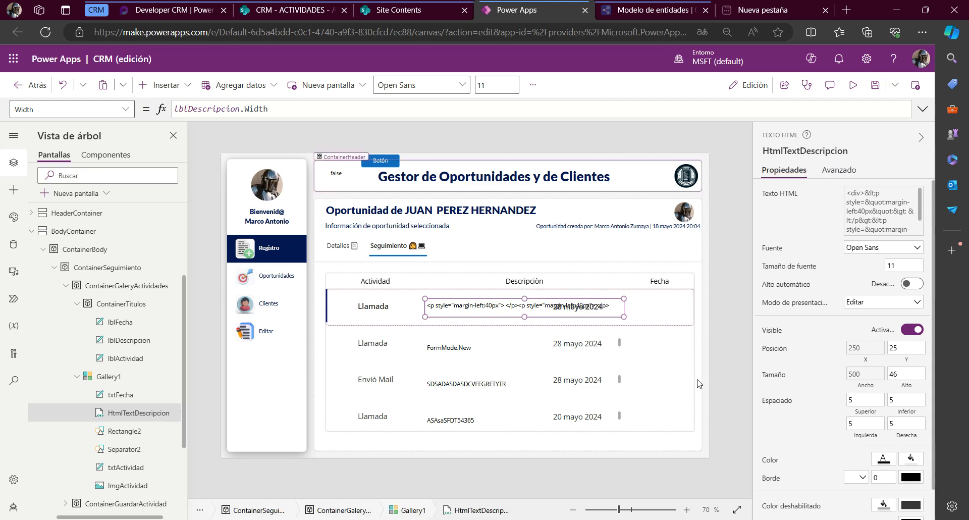
Set the X position of the gallery's date label txtFecha to the formula lblFecha.X
left_click(656, 281)
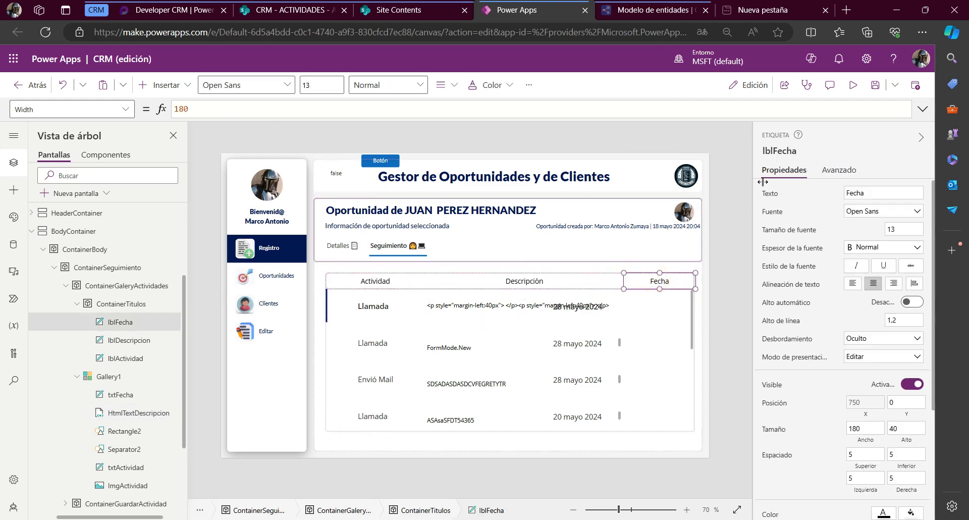
left_click(790, 151)
key("ctrl+c")
key("Return")
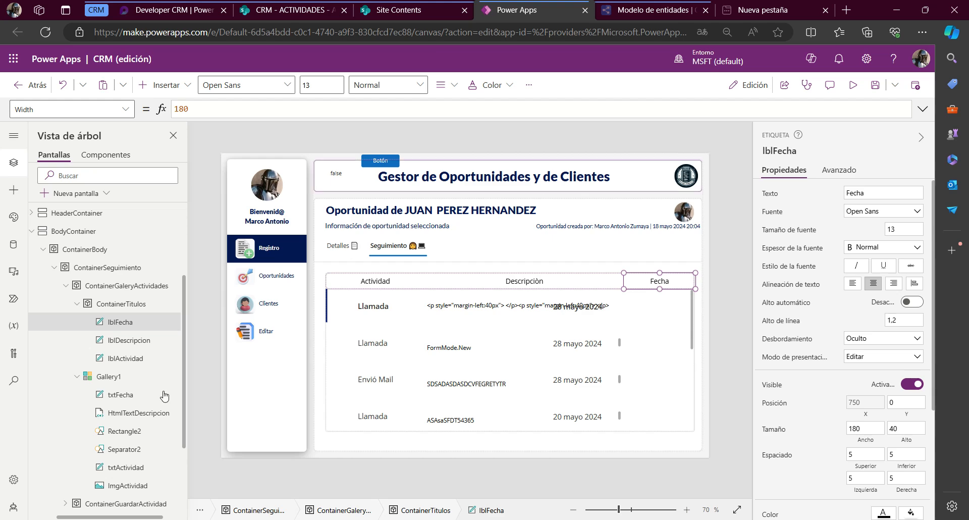
left_click(126, 396)
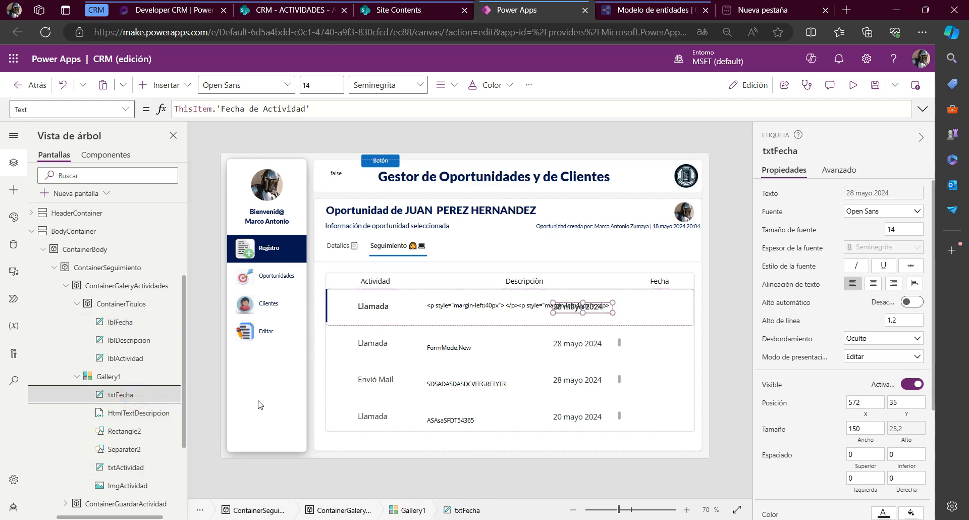
left_click(67, 107)
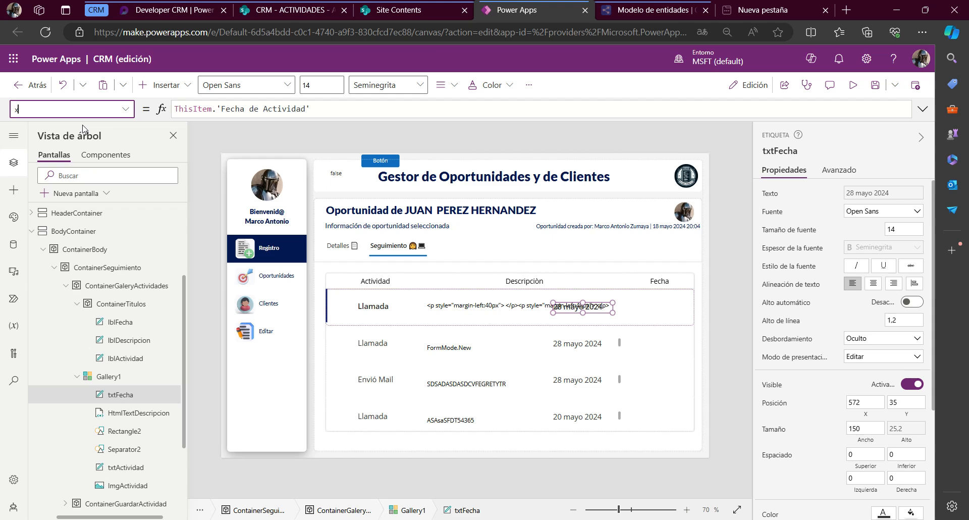
key("Return")
key("Tab")
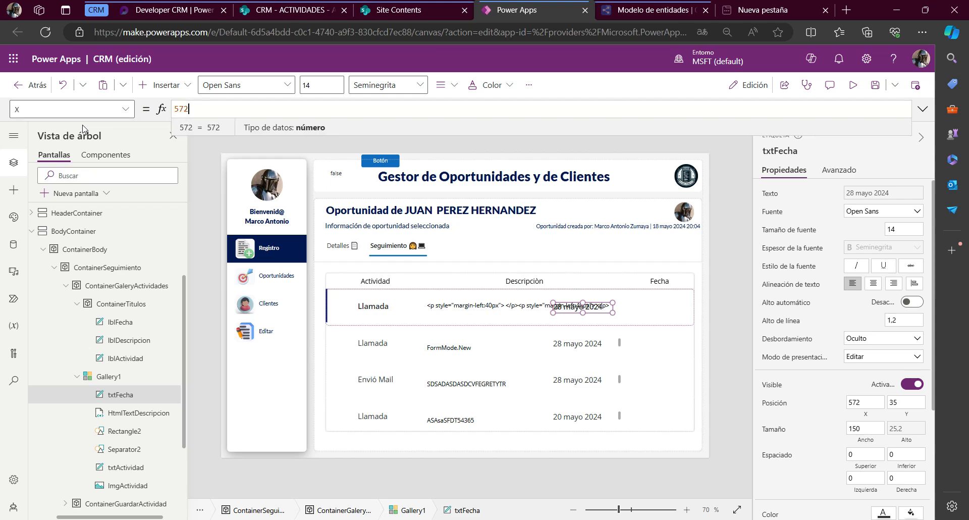
key("ctrl+a")
key("ctrl+v")
type(".X")
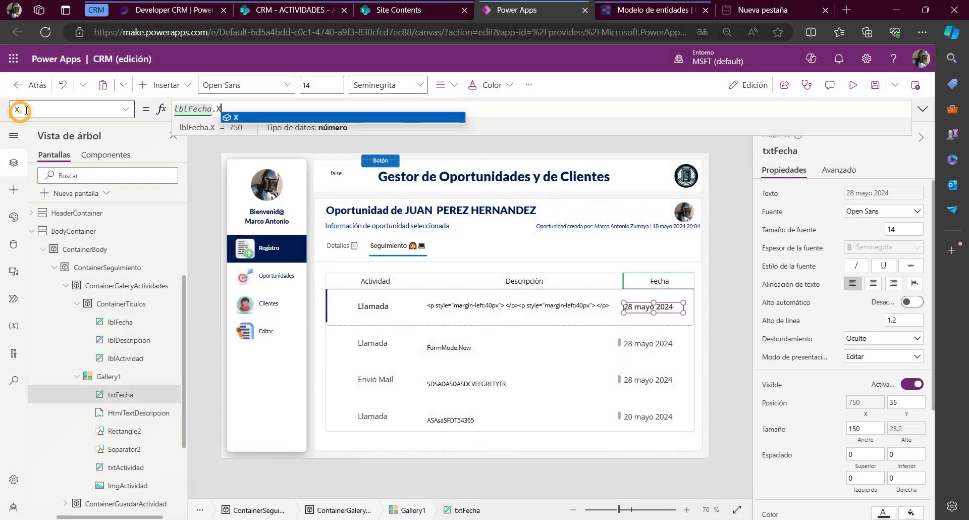
Set the Width of txtFecha to the formula lblFecha.Width
left_click(25, 110)
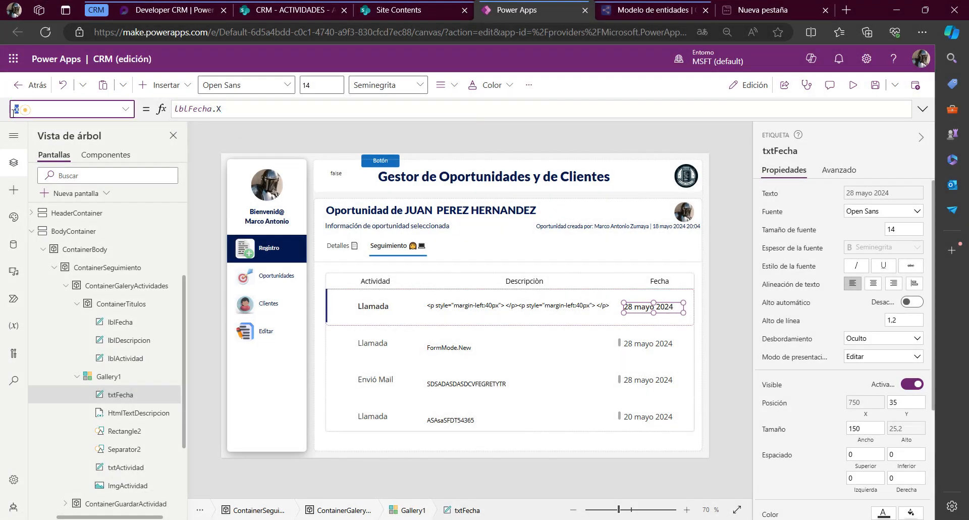
type("Width")
key("Return")
left_click(260, 107)
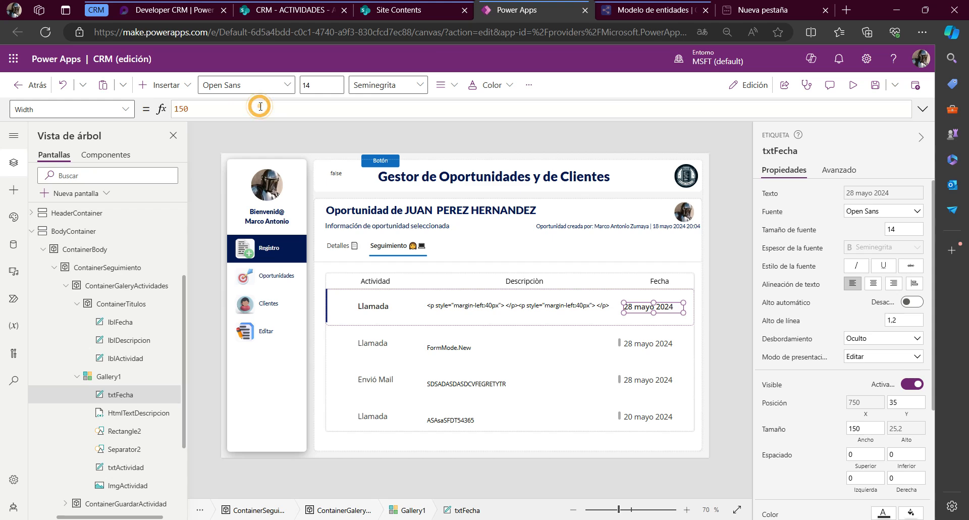
left_click_drag(273, 107, 95, 109)
type("lblFecha.W")
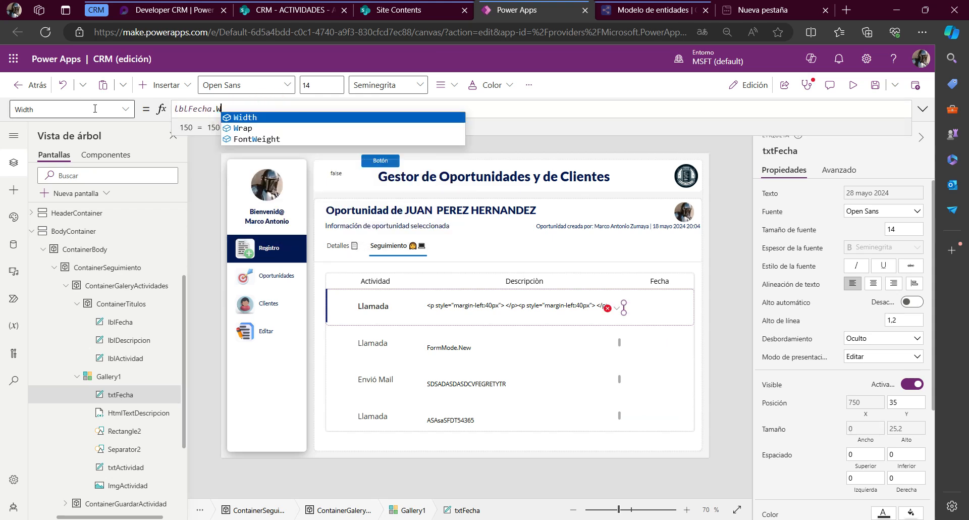
key("Tab")
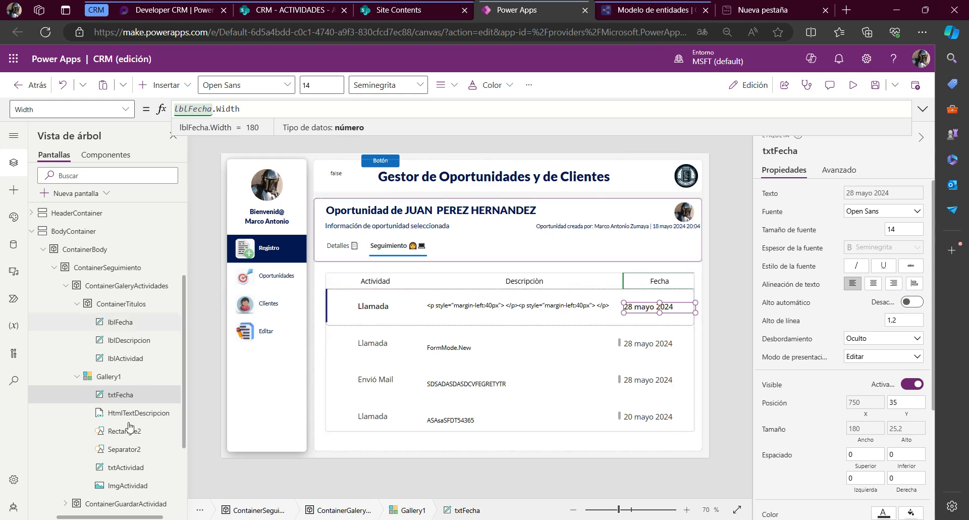
Set the Font of txtFecha, txtActividad and HtmlTextDescripcion together to DesignSystem.tipoFuente
left_click(125, 467, "ctrl")
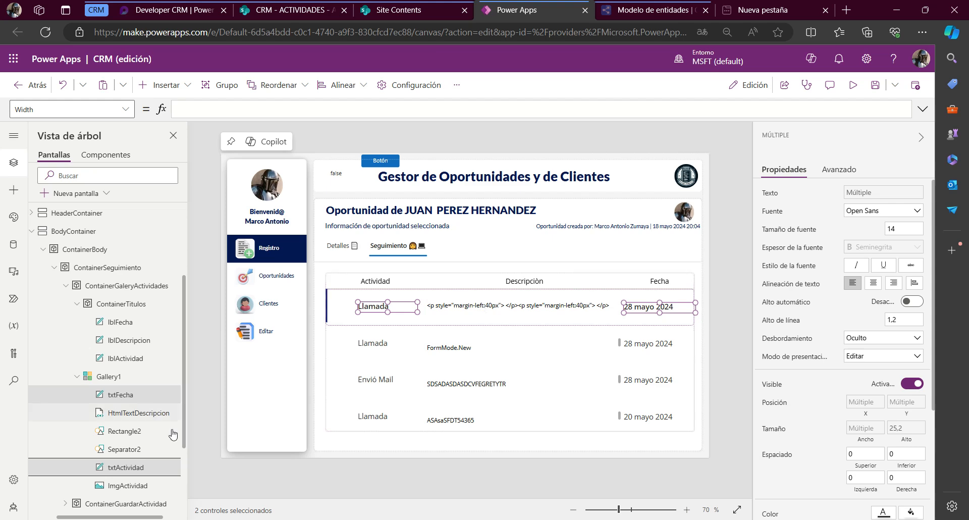
left_click(160, 412, "ctrl")
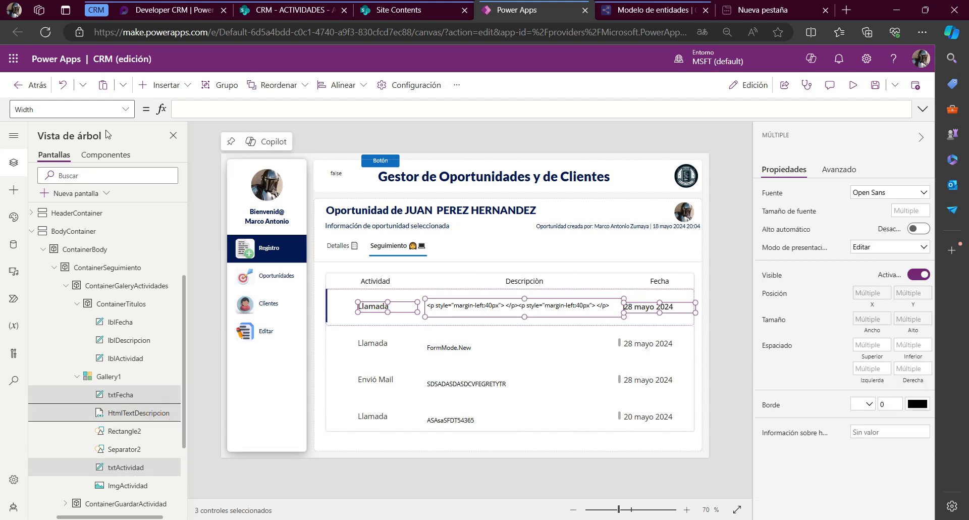
left_click(57, 112)
type("Fon")
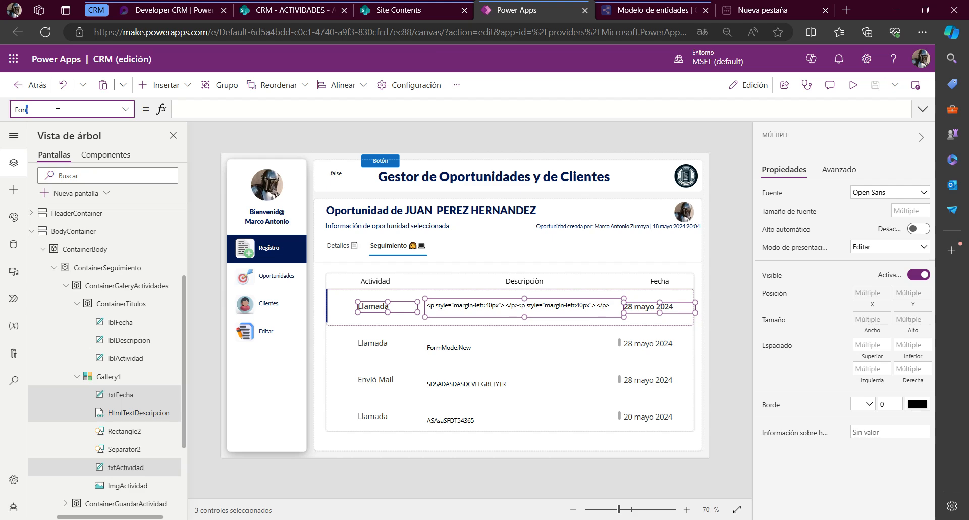
type("t")
key("Return")
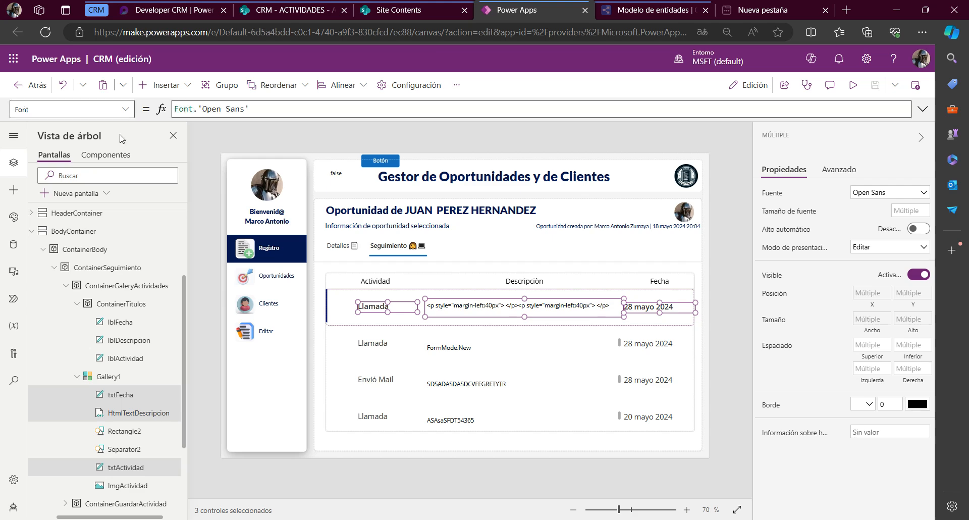
left_click(270, 112)
key("ctrl+a")
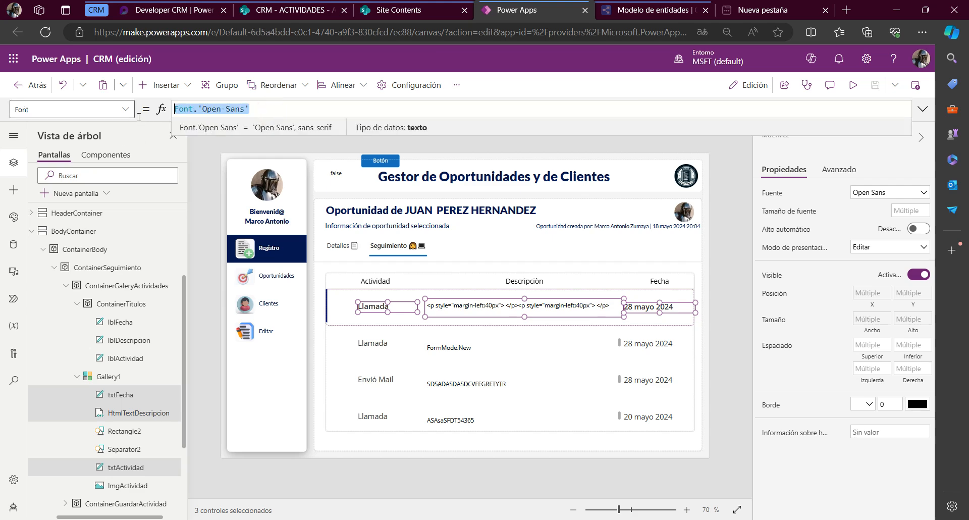
key("BackSpace")
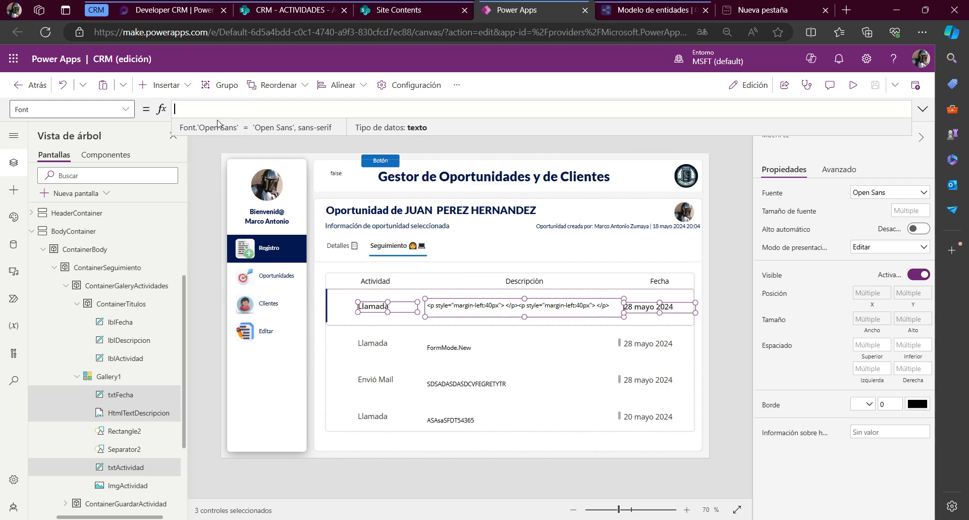
type("des")
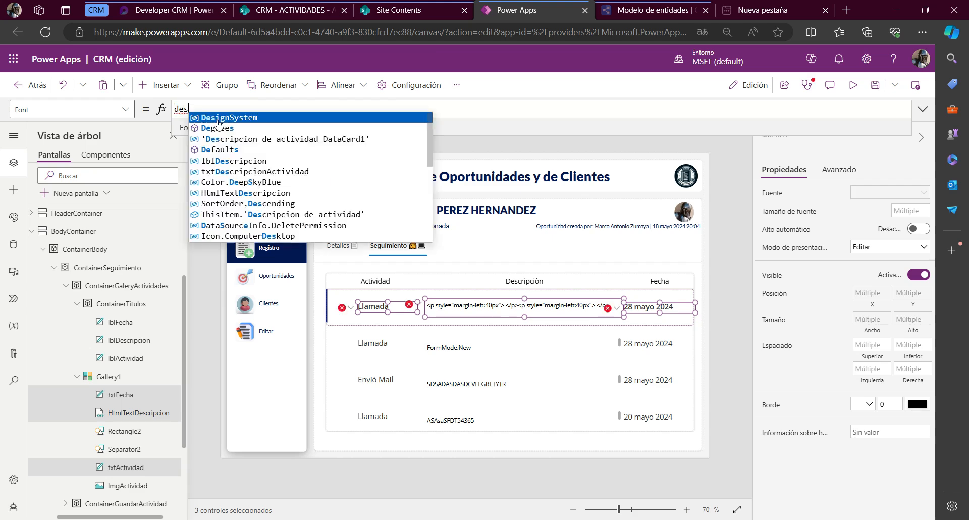
left_click(218, 119)
type(".")
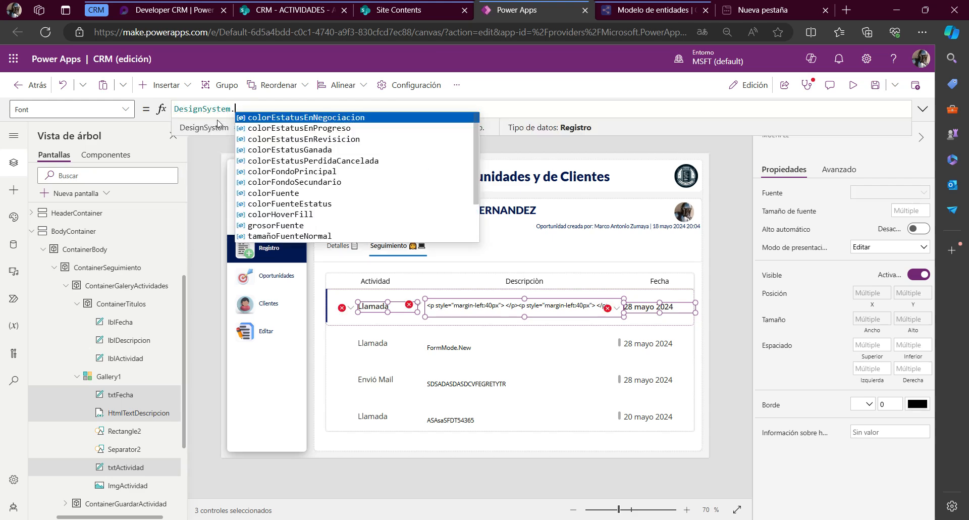
type("fu")
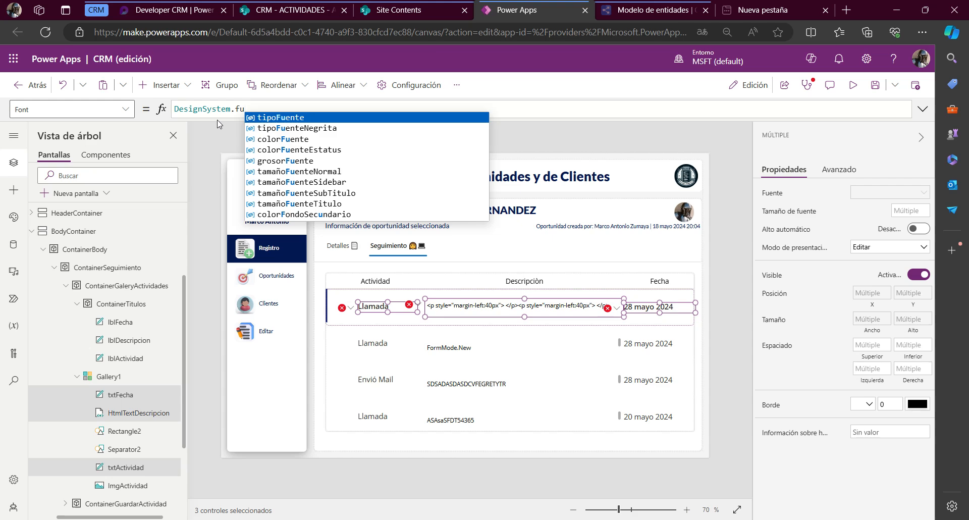
left_click(272, 120)
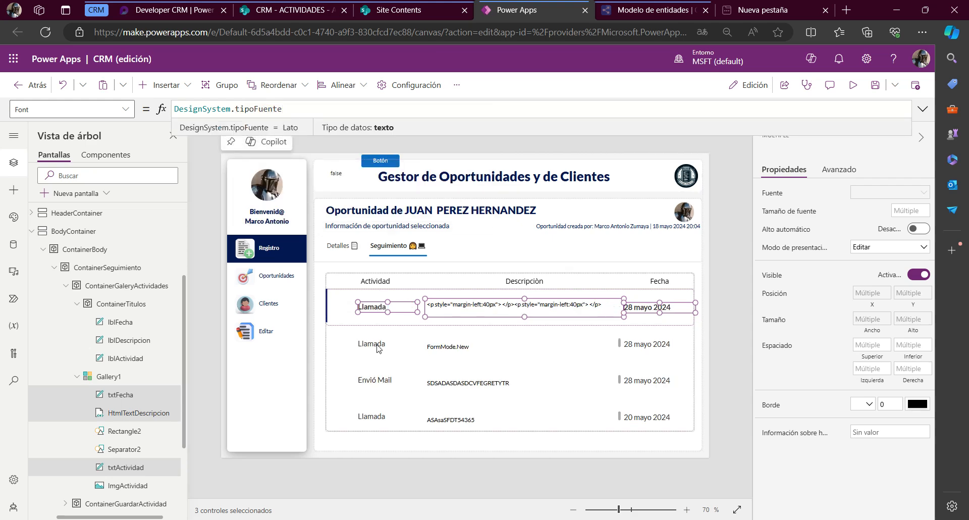
Set the font Size of the three selected gallery controls to DesignSystem.tamañoFuenteNormal
left_click(54, 108)
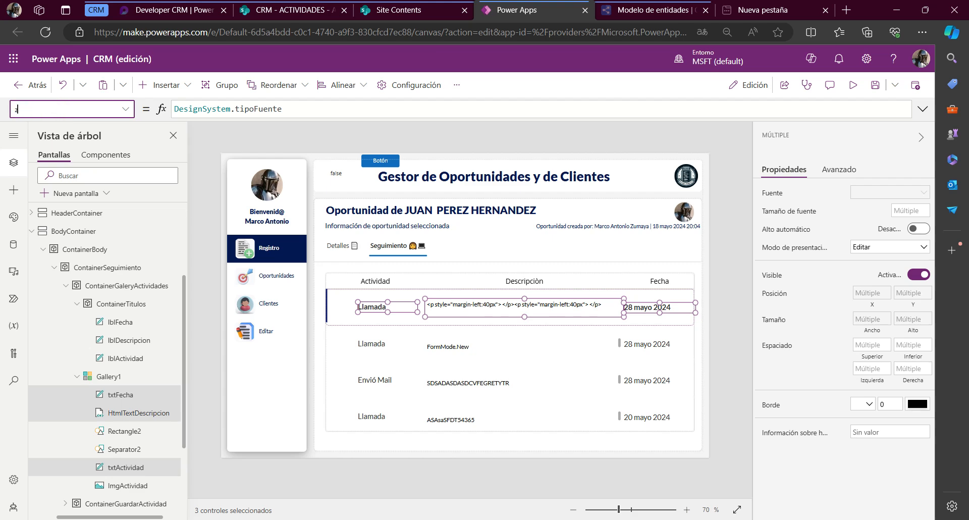
type("Size")
key("Return")
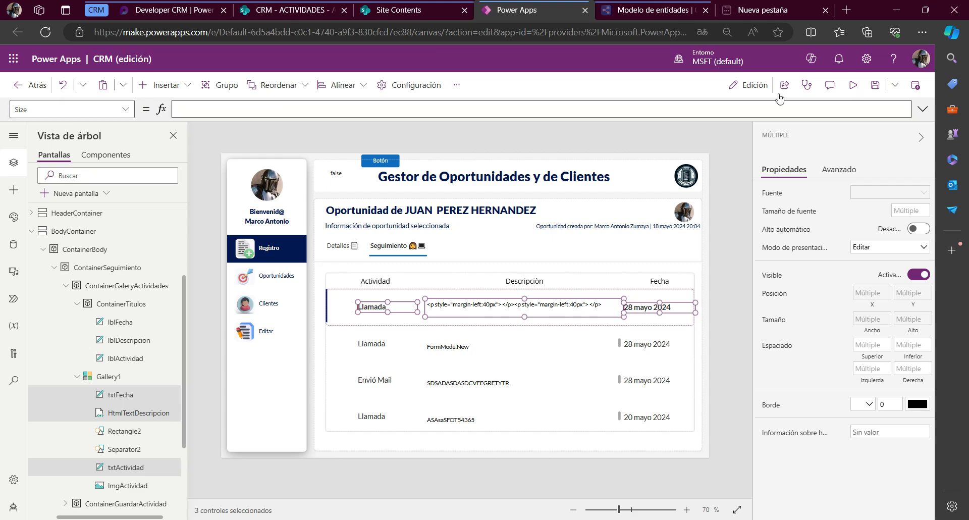
left_click(315, 110)
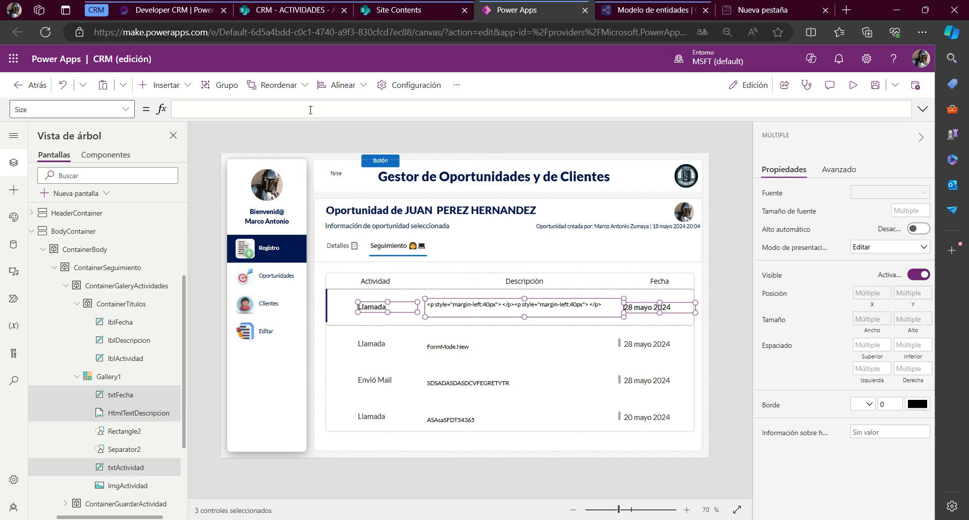
type("desi")
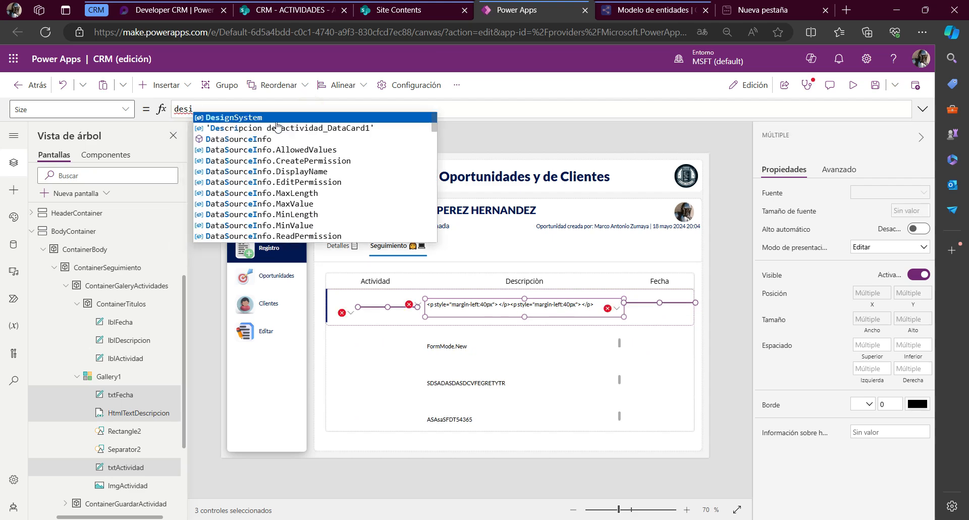
left_click(269, 118)
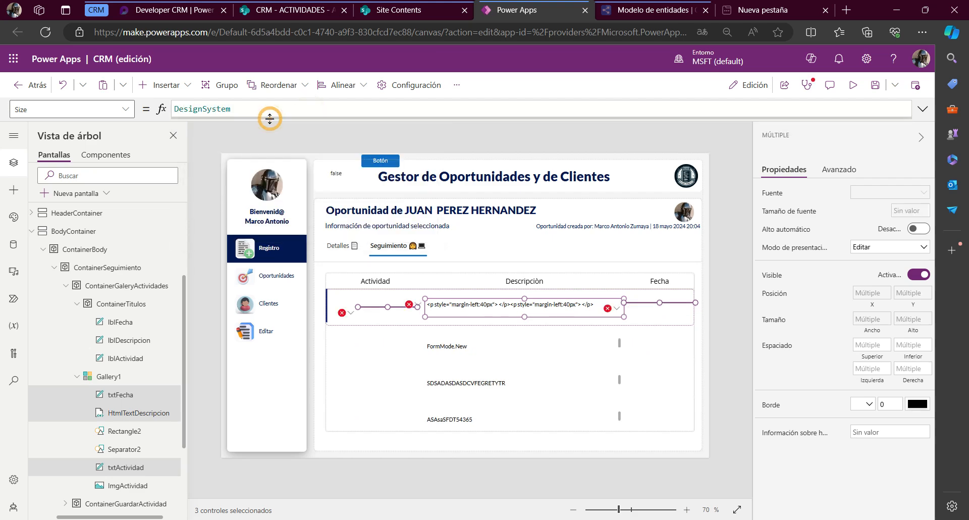
type(".")
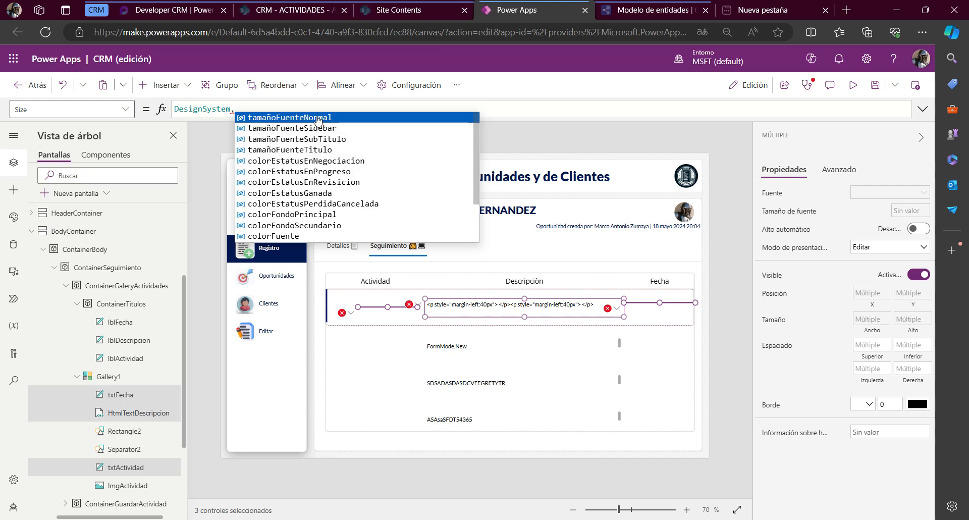
left_click(317, 118)
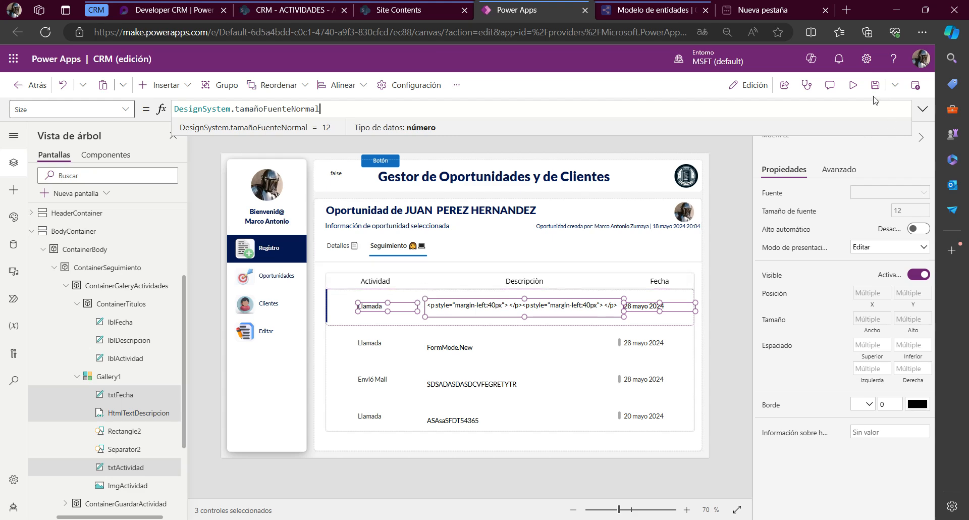
Preview the app to check the gallery rows against the Actividad, Descripciòn and Fecha headers, then return to editing
key("F5")
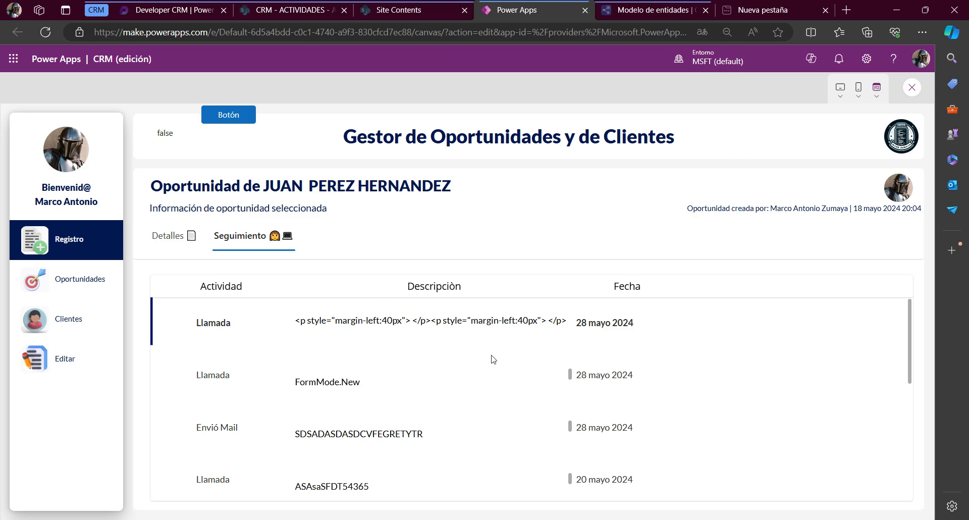
scroll(252, 454, "down", 2)
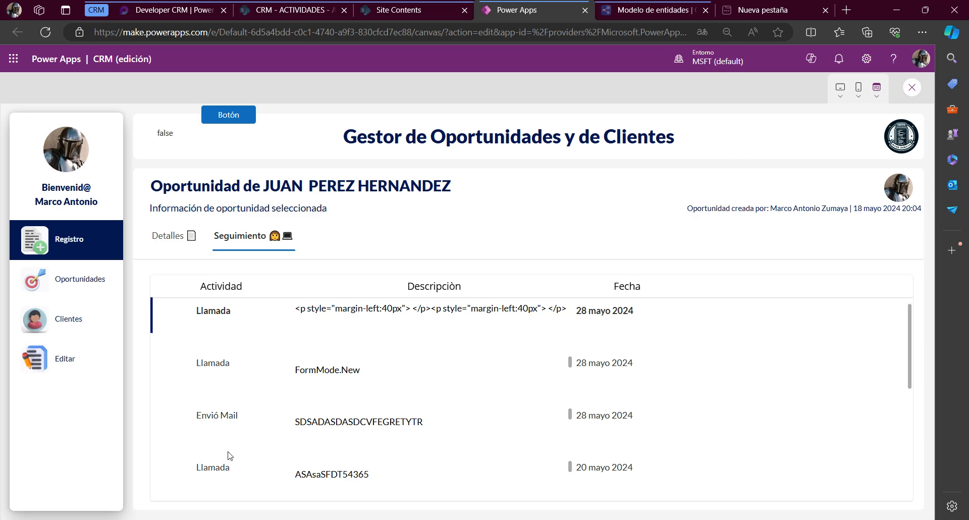
scroll(504, 408, "up", 2)
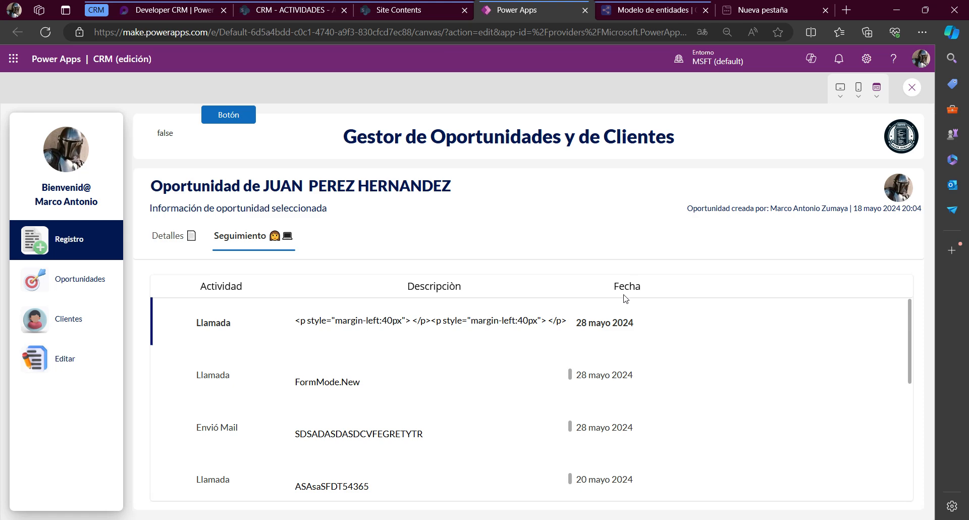
key("ctrl")
key("ctrl")
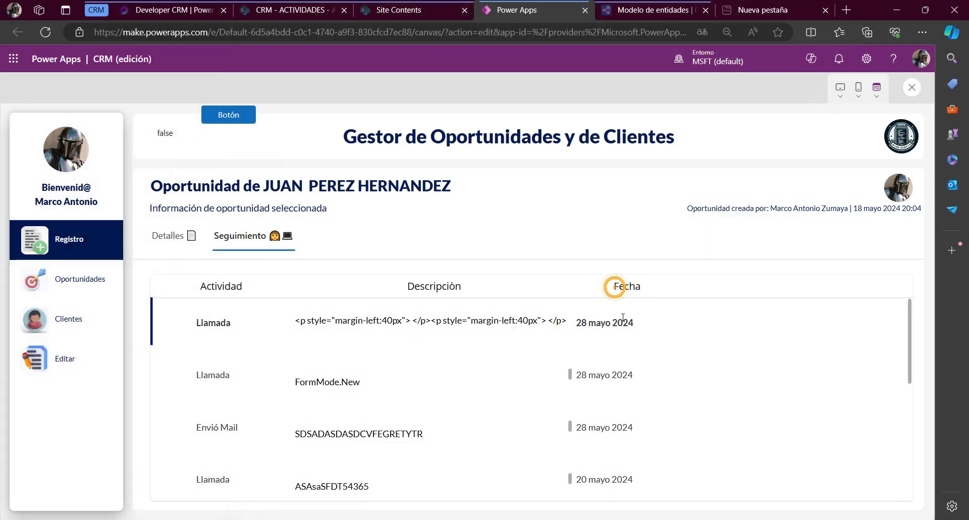
left_click_drag(614, 286, 634, 286)
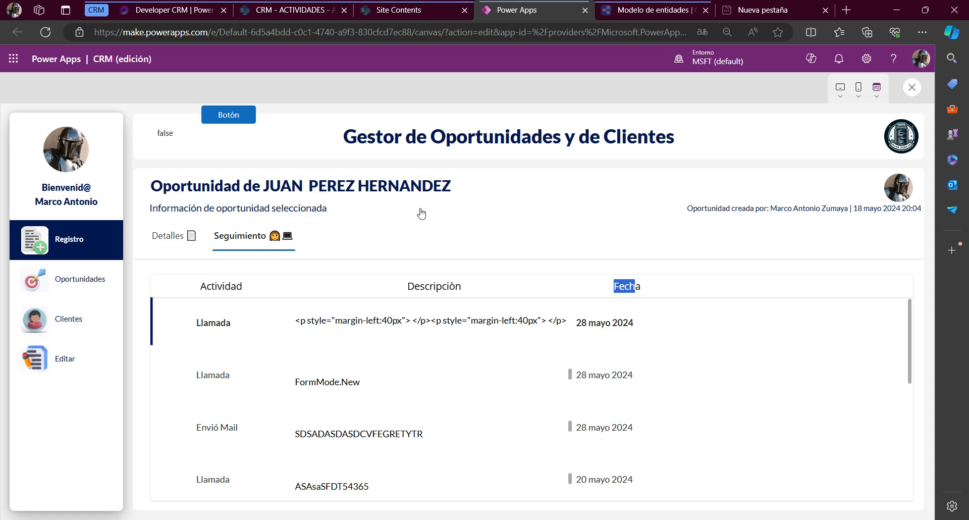
key("Escape")
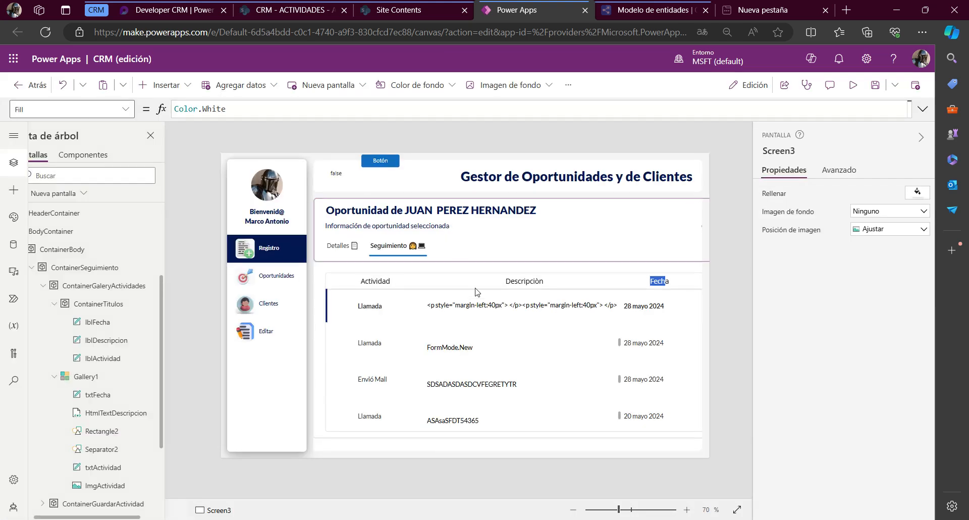
Set the Width of the Actividad header label to the formula Parent.Width
left_click(566, 338)
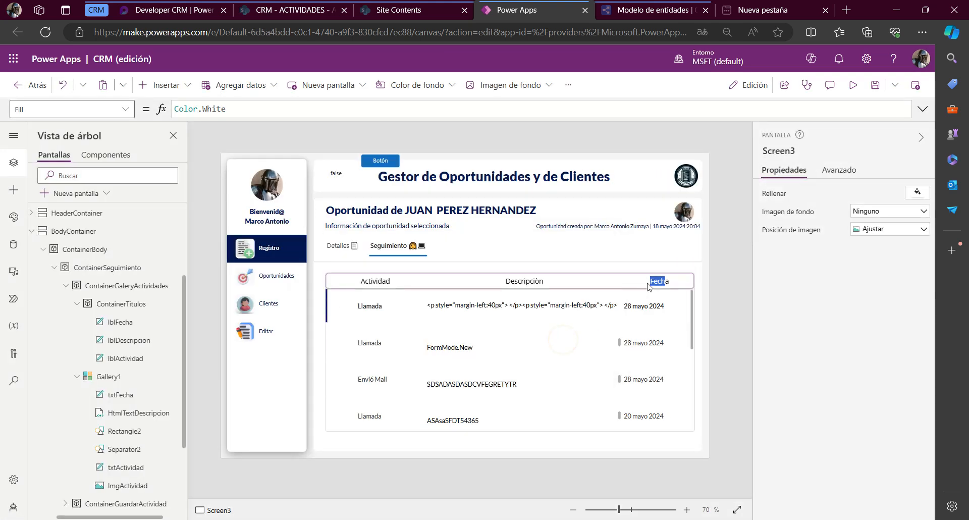
left_click(386, 281)
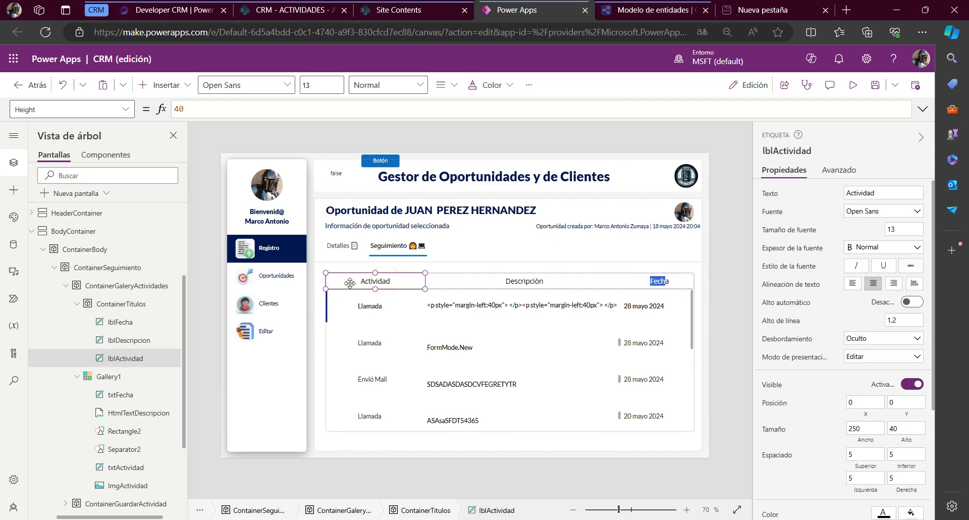
left_click(529, 281)
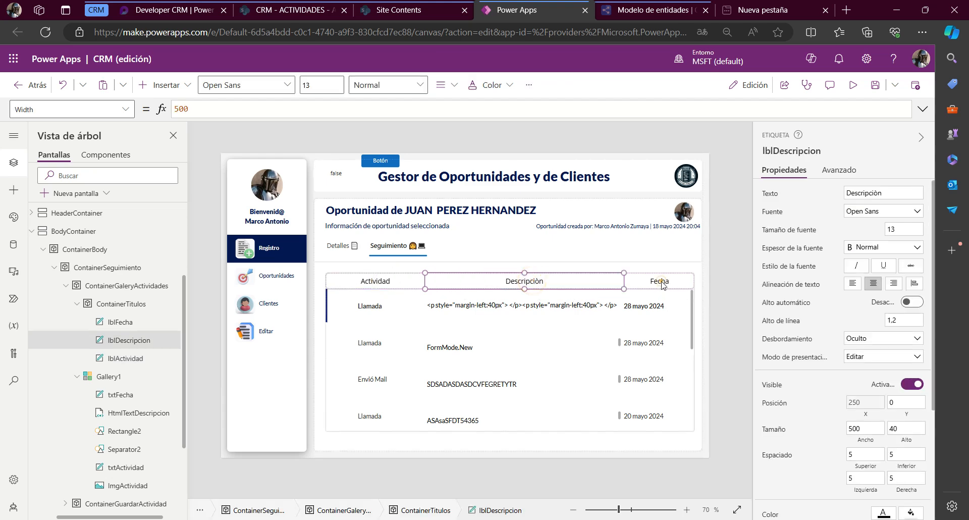
left_click(651, 281)
left_click(336, 281)
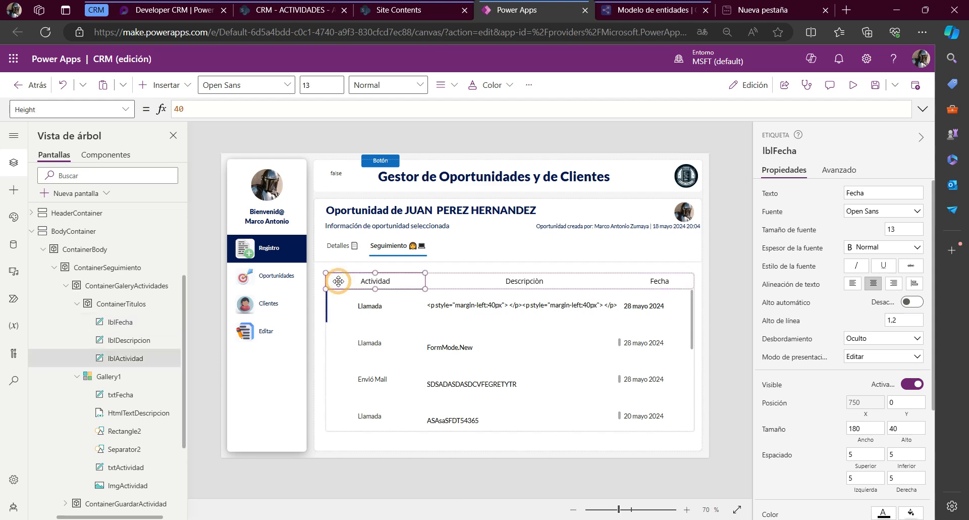
left_click(71, 108)
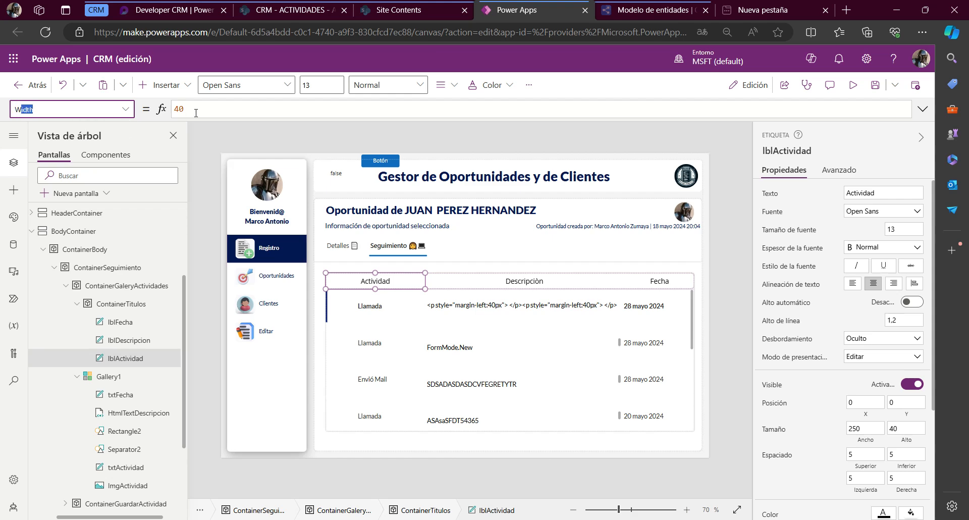
key("Return")
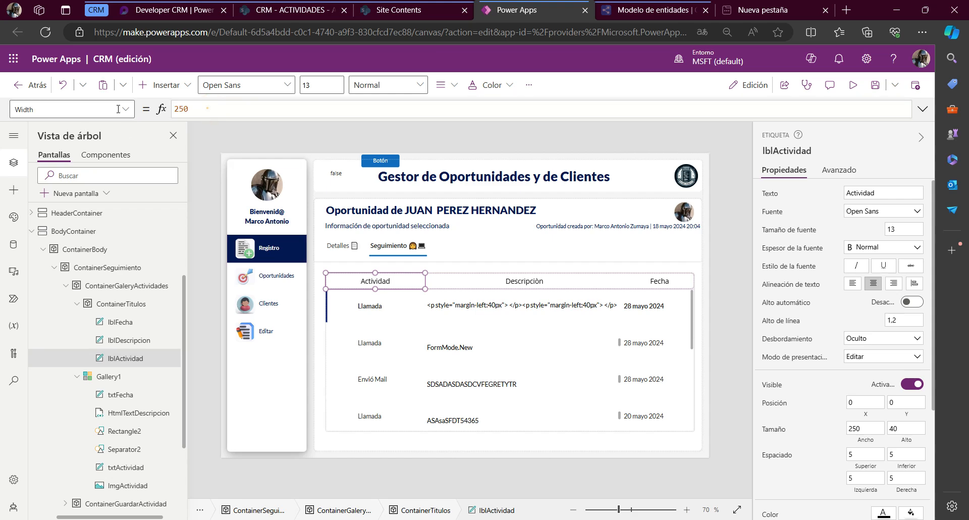
type("Pa")
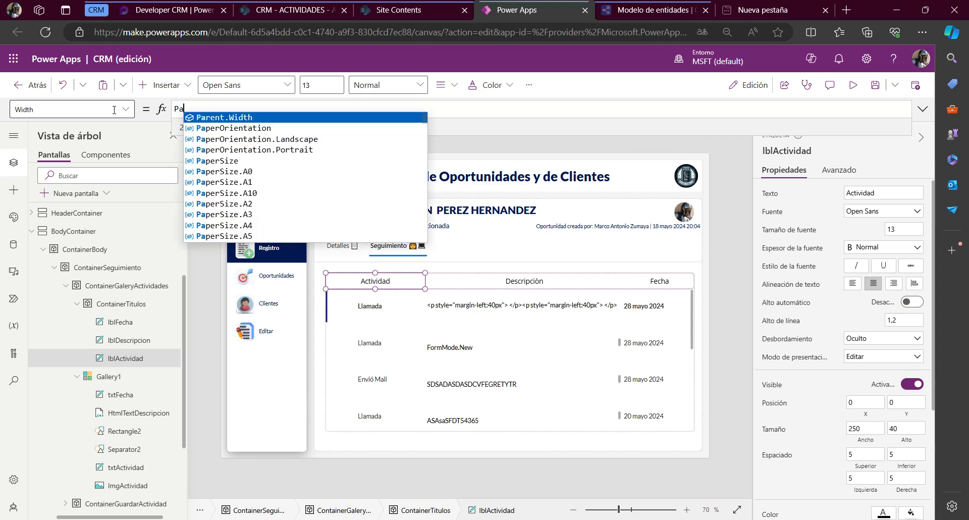
type("ren")
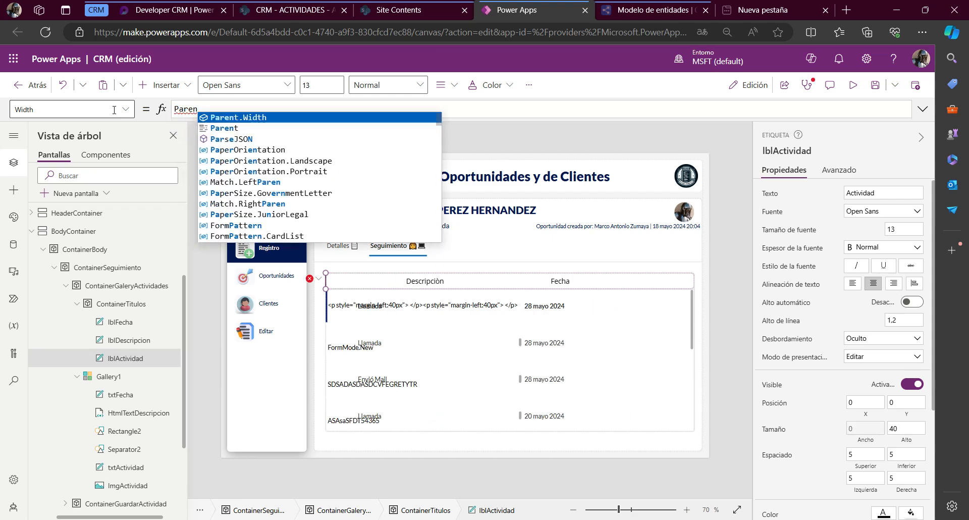
key("Tab")
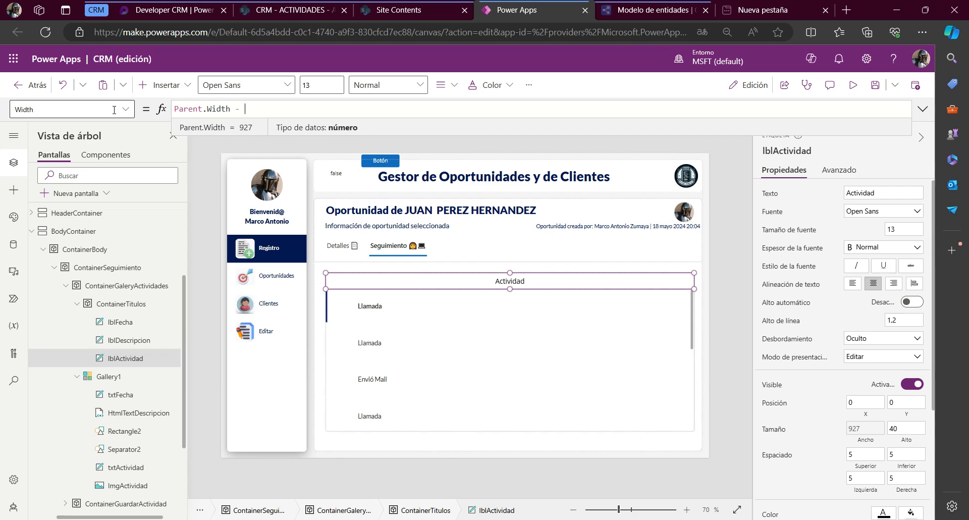
Subtract lblDescripcion.Width in the Width formula of lblActividad
type("- ")
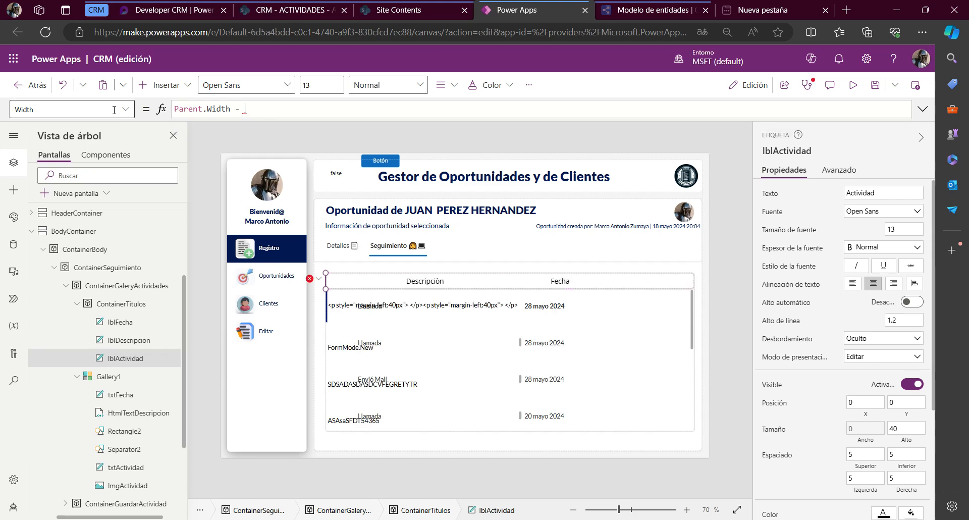
type("lbl")
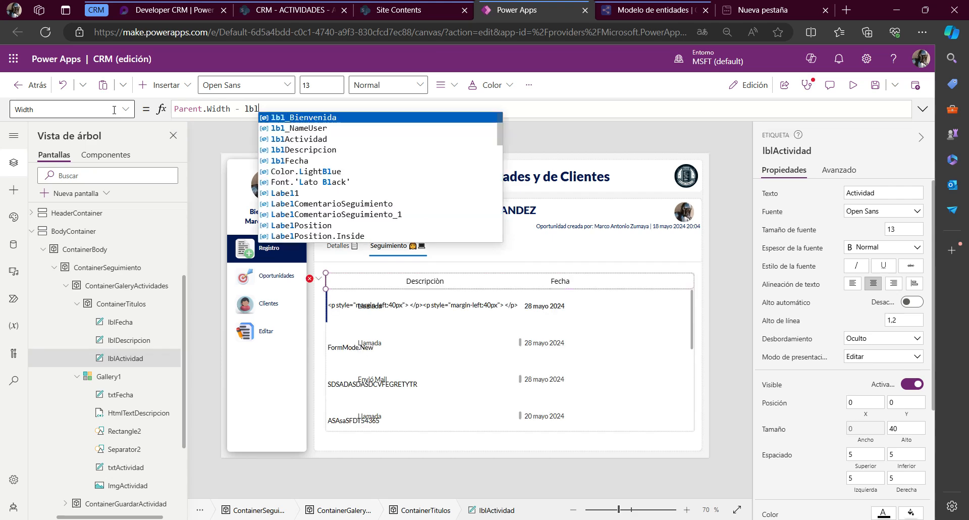
type("Descripcion")
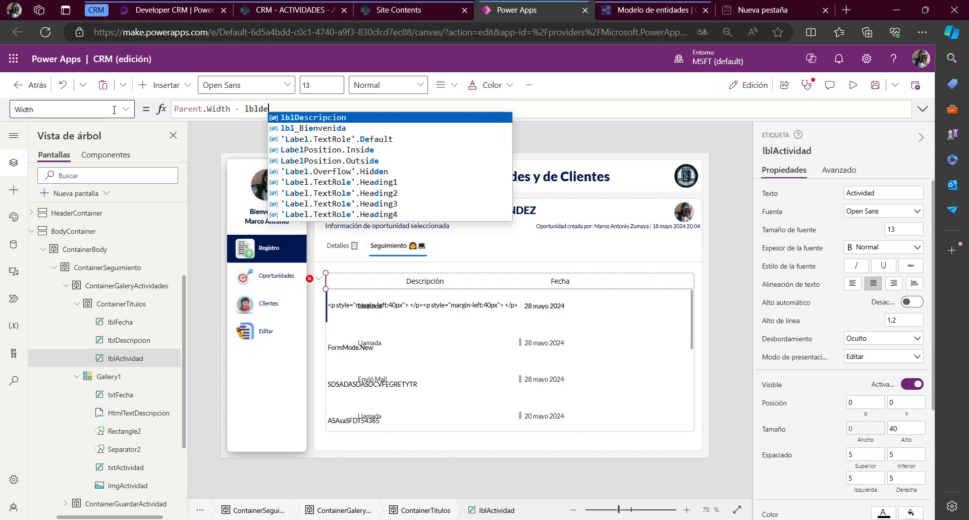
type(".")
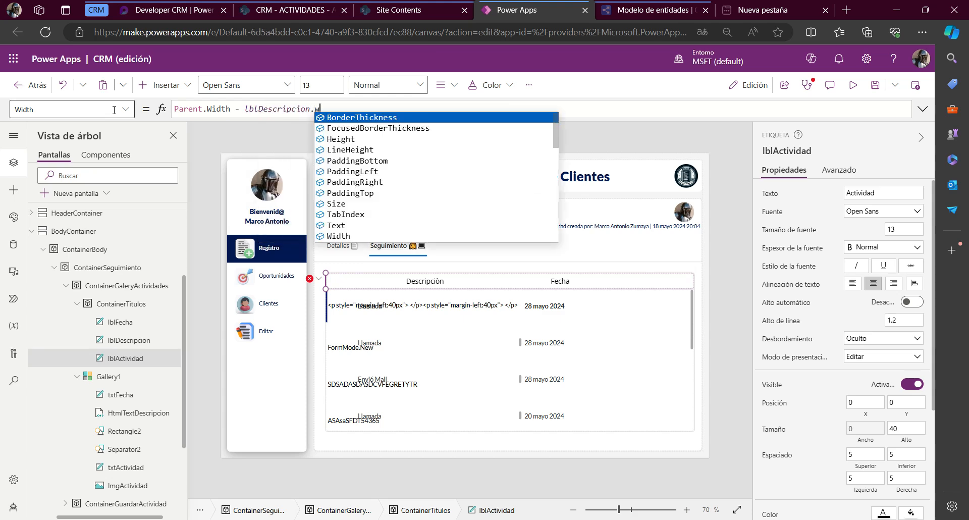
type("w")
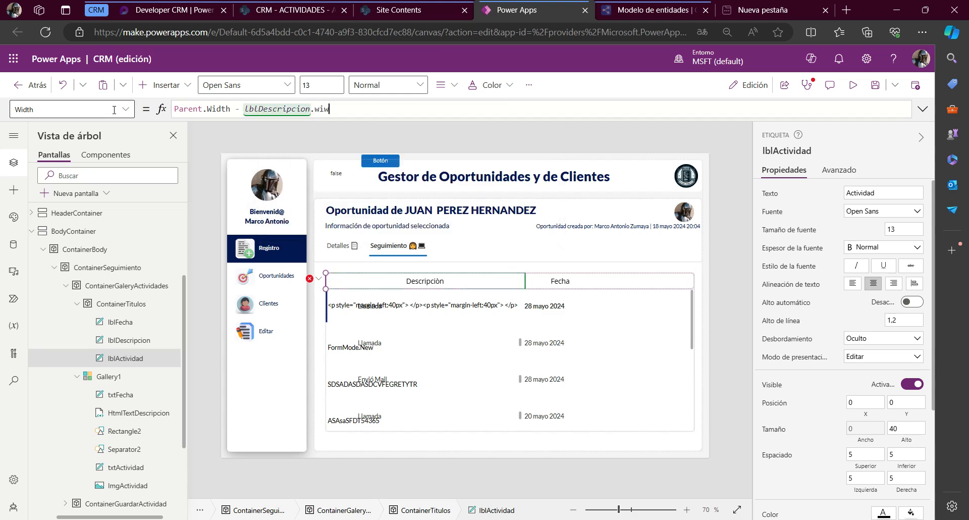
key("BackSpace")
type("d")
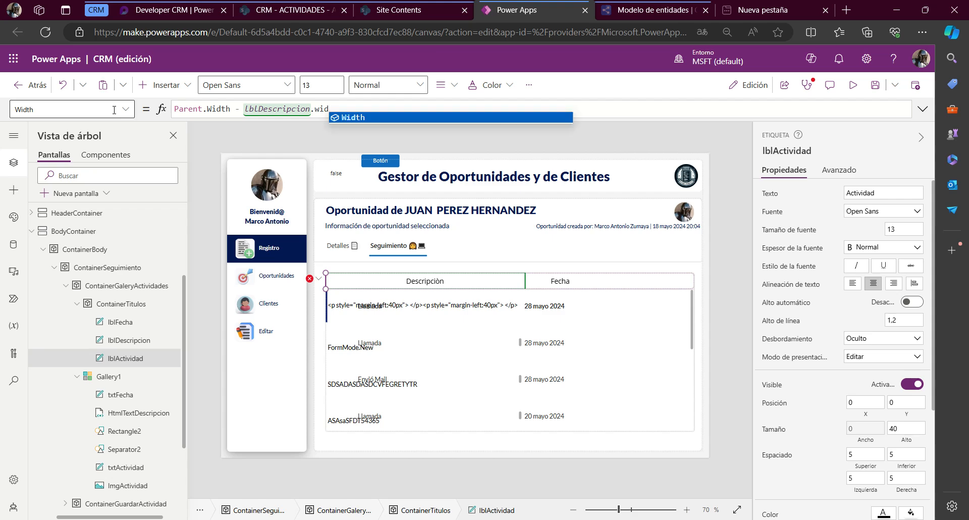
key("Tab")
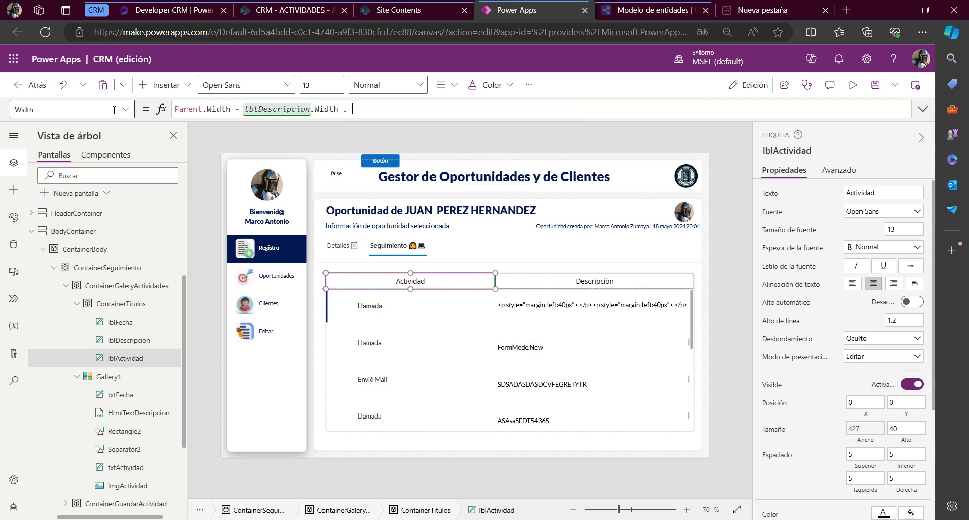
Extend the Width formula of lblActividad to Parent.Width - lblDescripcion.Width - lblFecha.Width
type("- lbl")
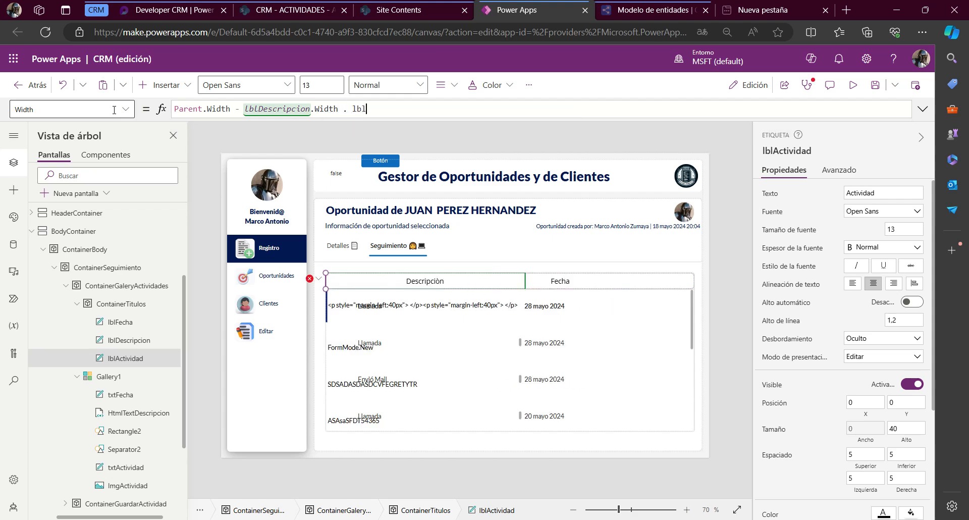
type("Fecha.w")
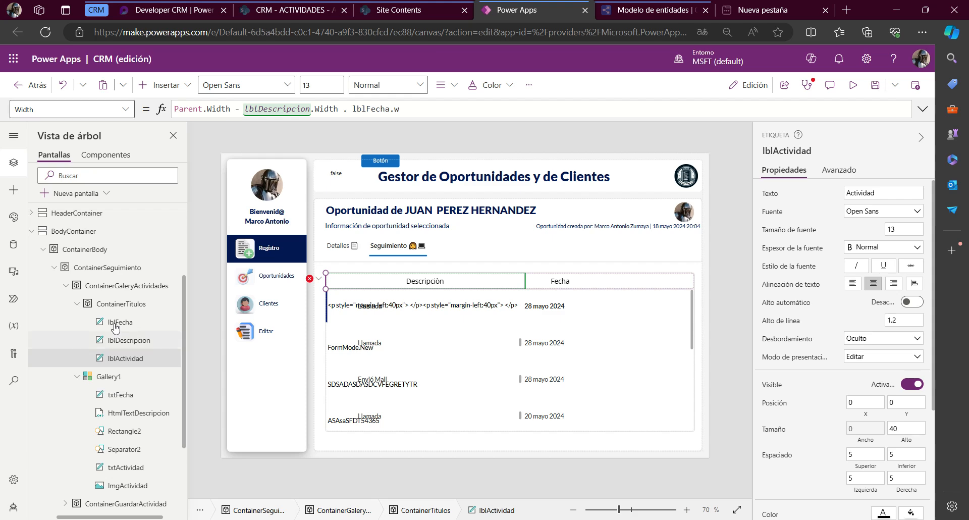
left_click(348, 110)
type("idth")
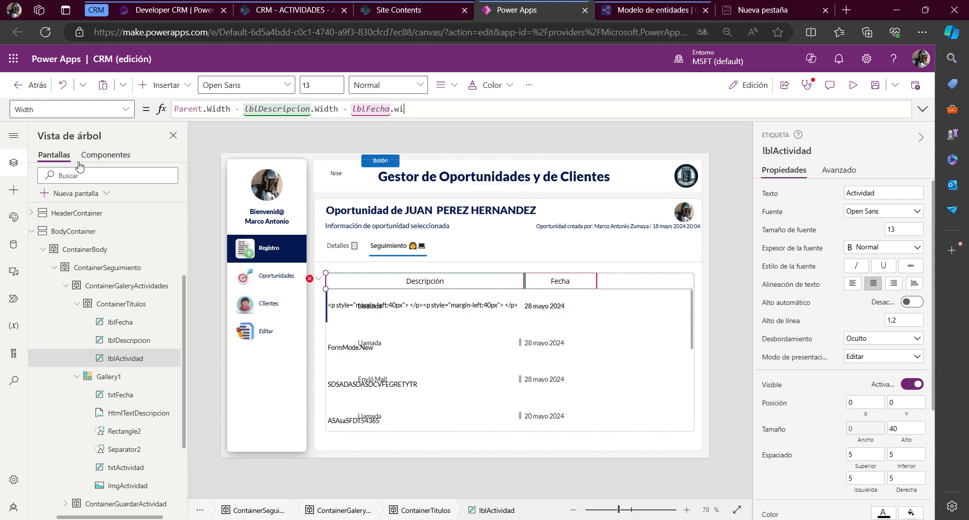
key("Tab")
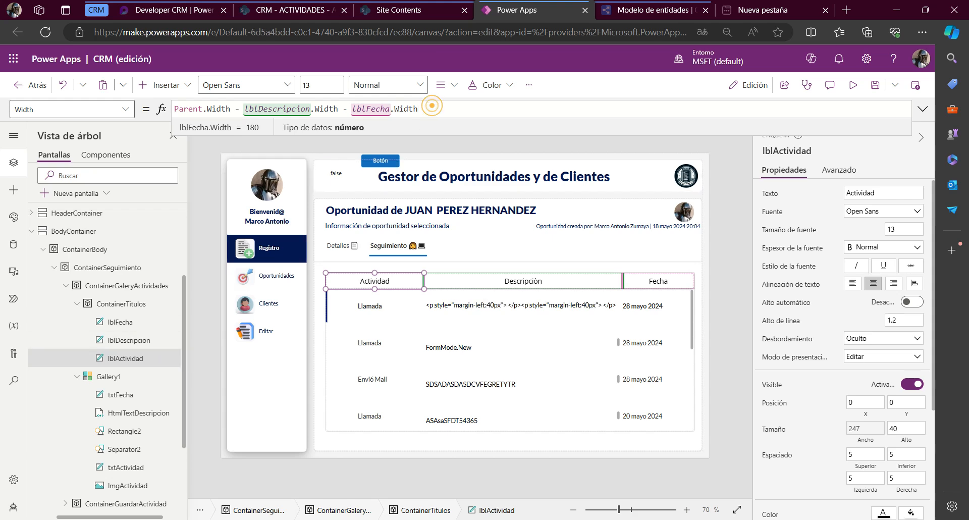
Copy the Width formula of lblActividad into the Width property of lblDescripcion
triple_click(428, 106)
key("ctrl+c")
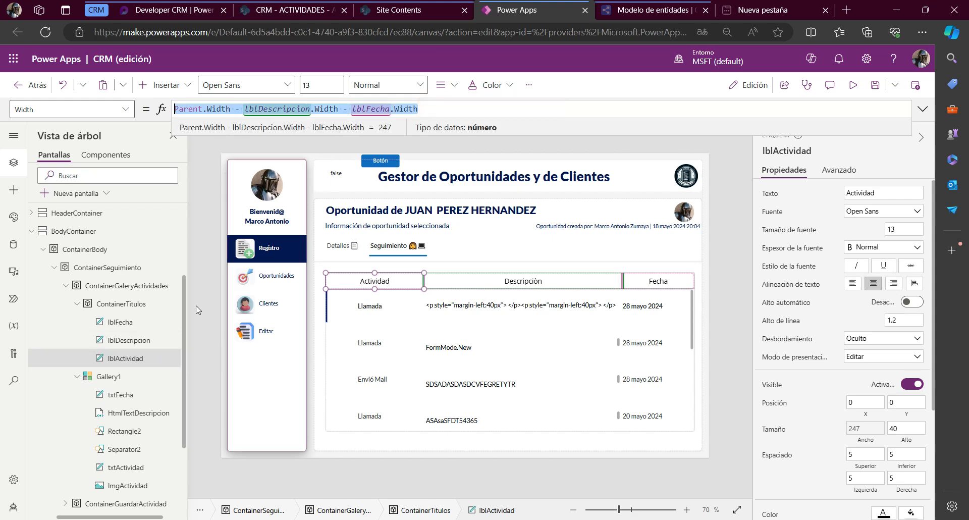
left_click(146, 340)
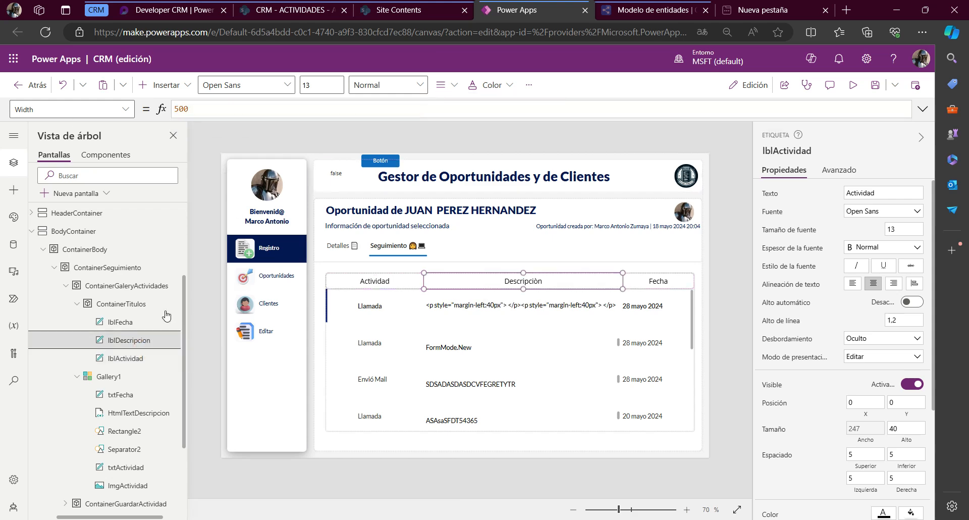
left_click(71, 109)
left_click_drag(228, 110, 163, 112)
key("ctrl+v")
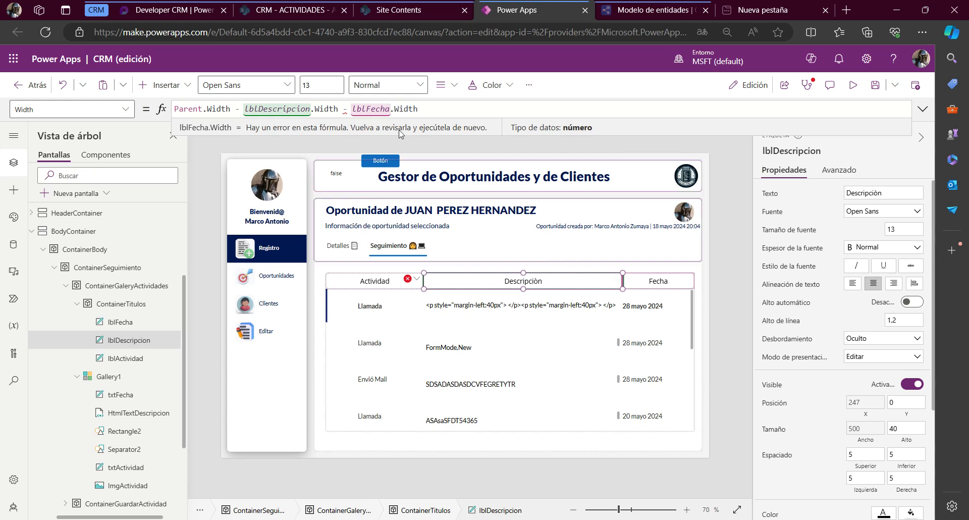
Remove the label's own lblDescripcion.Width term from its Width formula, leaving Parent.Width - lblFecha.Width
left_click(236, 109)
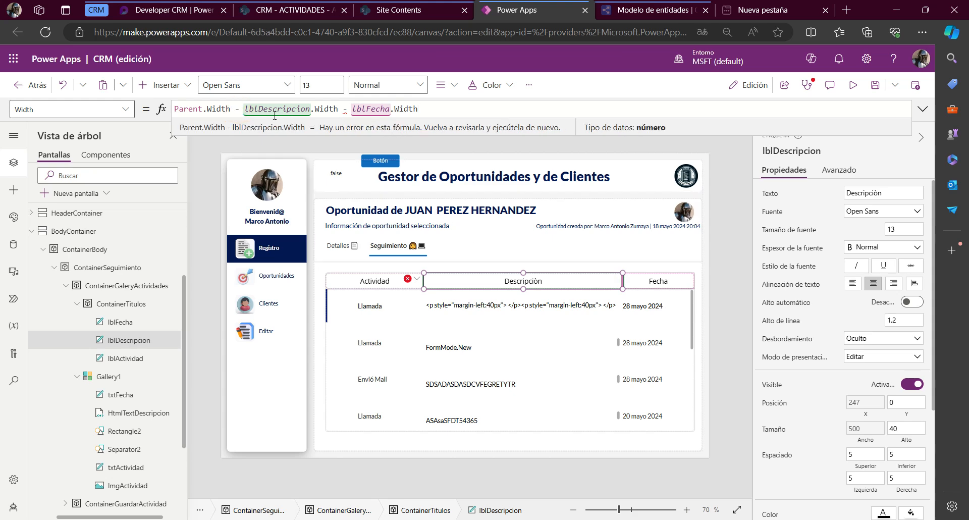
left_click(275, 115)
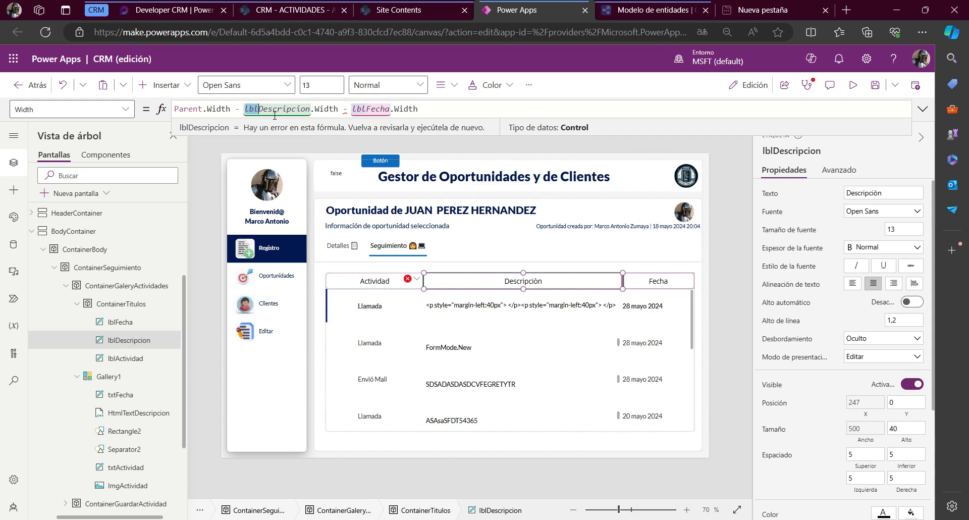
key("shift+Right")
key("shift+Right")
key("shift+Right")
key("shift+Right")
key("shift+Right")
key("shift+Right")
key("shift+Right")
key("shift+Right")
key("shift+Right")
key("shift+Right")
key("shift+Right")
key("shift+Right")
key("shift+Right")
key("shift+Right")
key("shift+Right")
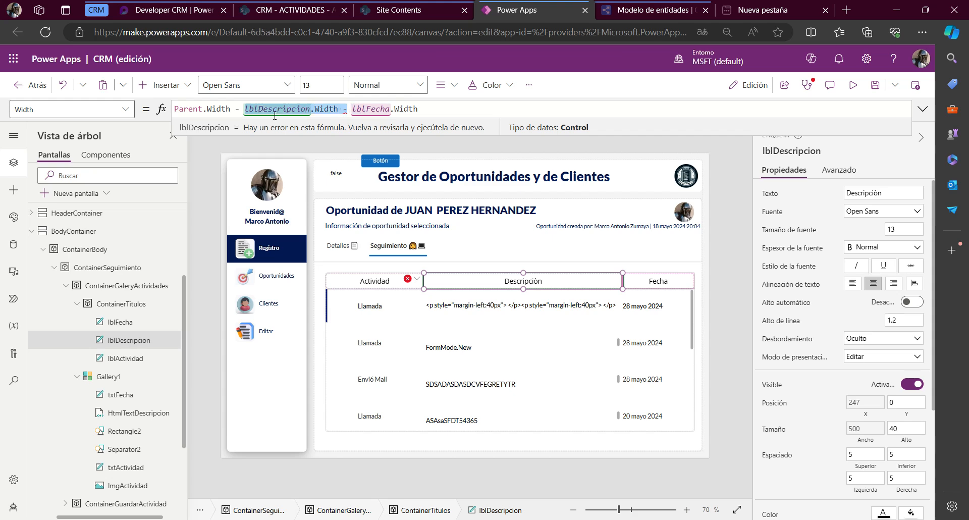
key("BackSpace")
key("Delete")
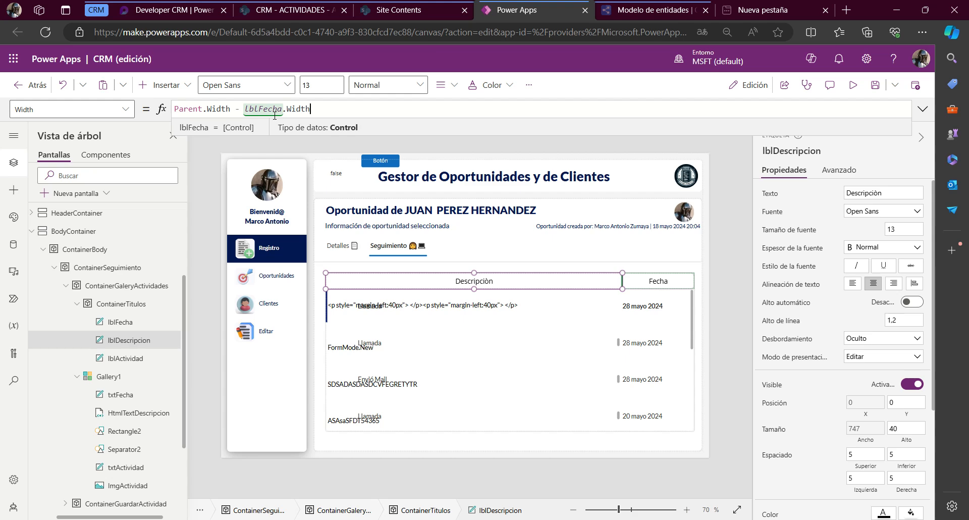
Extend the Width formula of lblDescripcion to Parent.Width - lblFecha.Width - lblActividad.Width
type("-")
type("lblDescripcion.Width -")
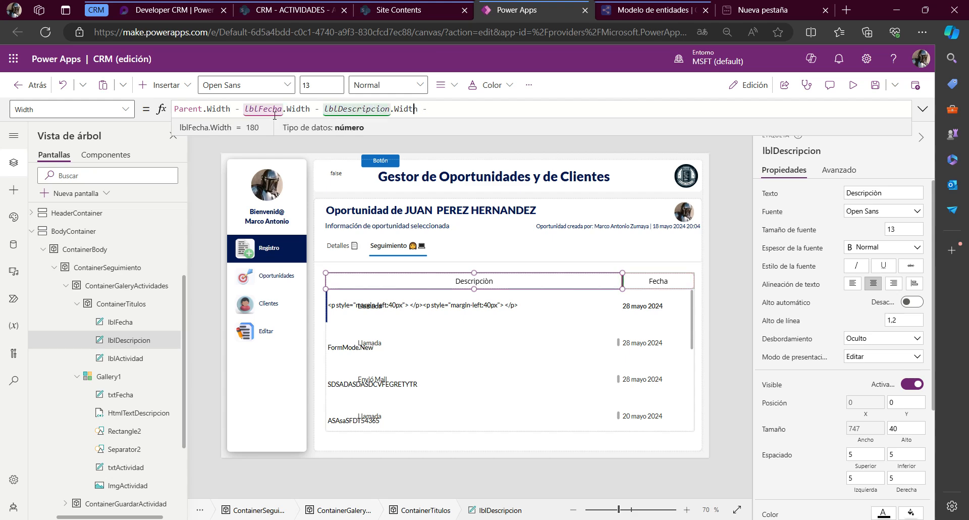
key("Left")
key("Left")
key("Left")
key("Left")
key("Left")
key("Left")
key("Left")
key("Left")
key("Left")
key("Left")
key("Left")
key("Left")
key("Left")
key("Left")
key("Left")
key("Left")
key("Left")
key("Left")
key("Left")
key("Left")
key("Right")
key("Right")
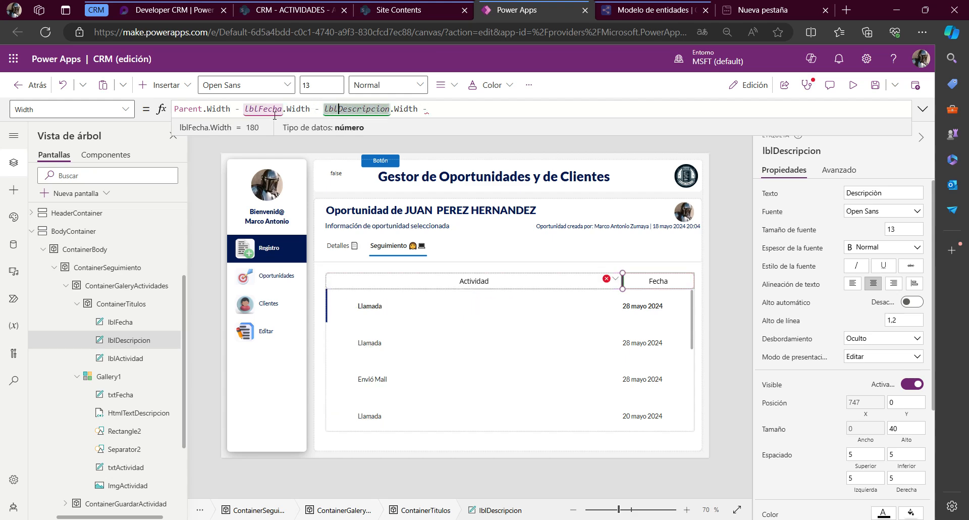
key("shift+Right")
key("shift+Right")
key("shift+Right")
key("shift+Right")
key("shift+Right")
key("shift+Right")
key("shift+Right")
key("shift+Right")
key("shift+Right")
key("shift+Right")
key("shift+Right")
type("a")
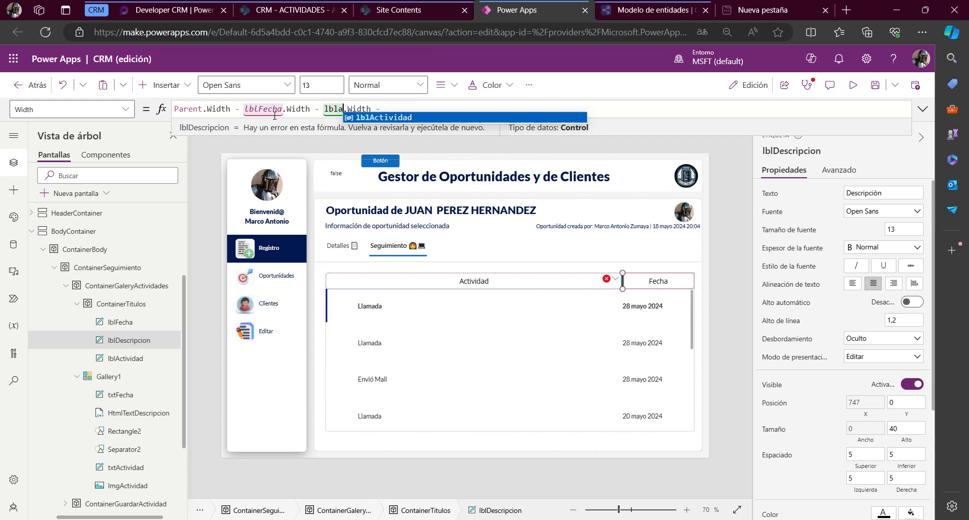
key("Tab")
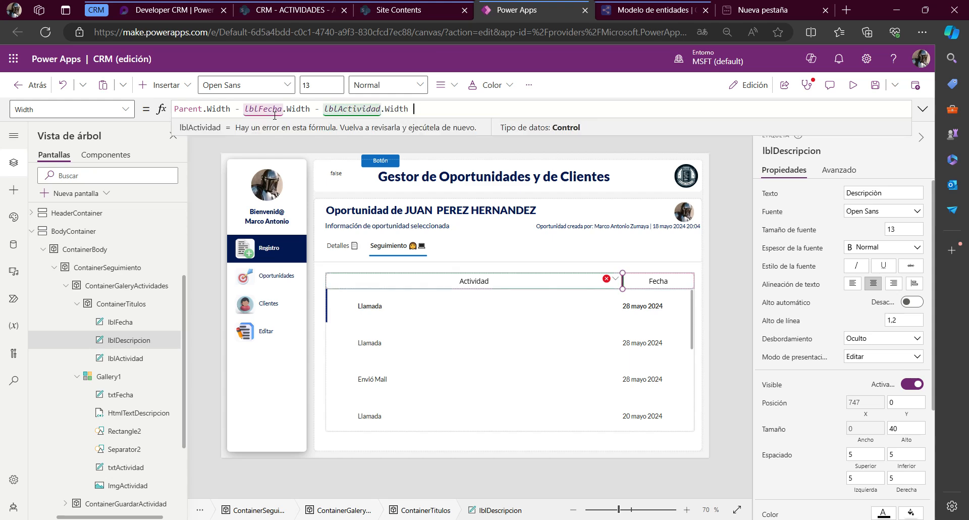
key("End")
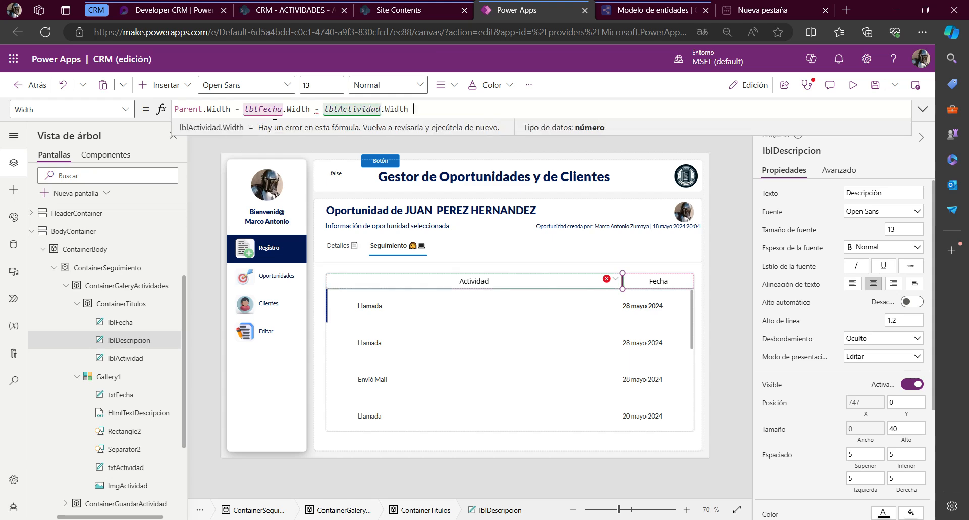
Remove the lblFecha.Width term from the Width formula of lblDescripcion, leaving Parent.Width - lblActividad.Width
key("Left")
key("Left")
key("Left")
key("Left")
key("Left")
key("Left")
key("Left")
key("Left")
key("Left")
key("Left")
key("Left")
key("Left")
key("Left")
key("Left")
key("Left")
key("Left")
key("Left")
key("Left")
key("Left")
key("Left")
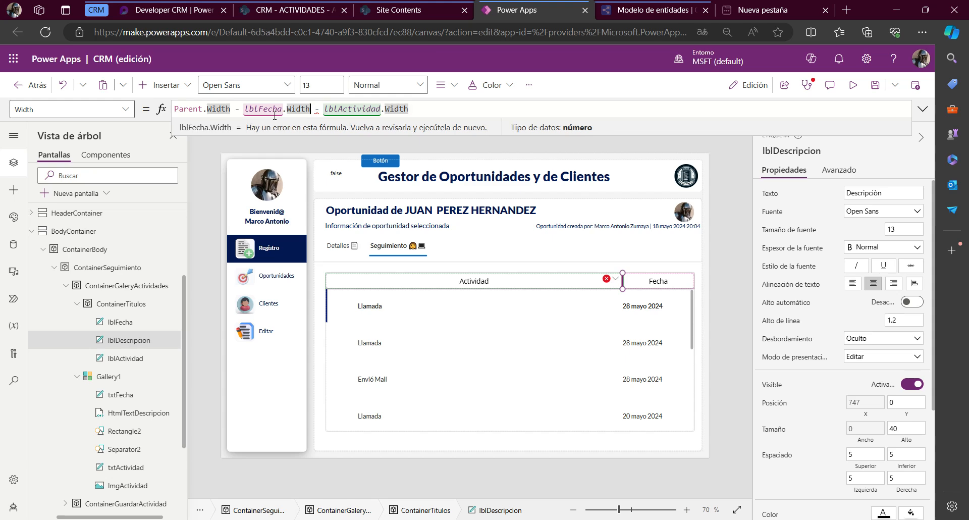
key("Right")
key("Right")
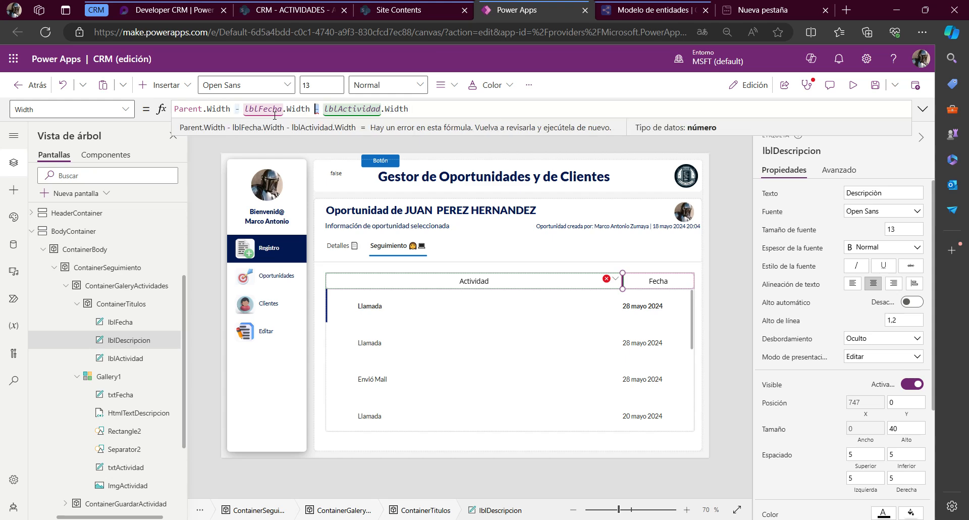
key("shift+Left")
key("shift+Left")
key("shift+Left")
key("shift+Left")
key("shift+Left")
key("shift+Left")
key("shift+Left")
key("shift+Left")
key("shift+Left")
key("shift+Left")
key("shift+Left")
key("shift+Left")
key("shift+Left")
key("BackSpace")
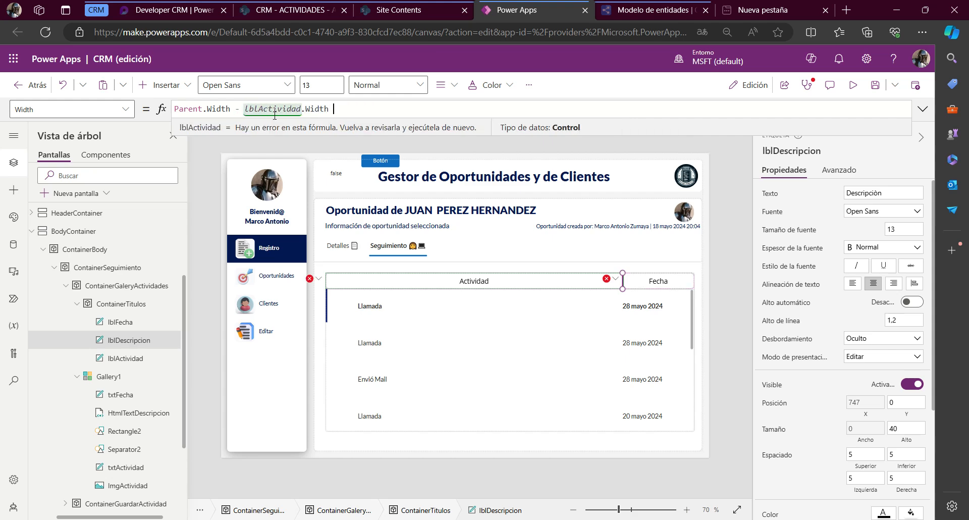
key("End")
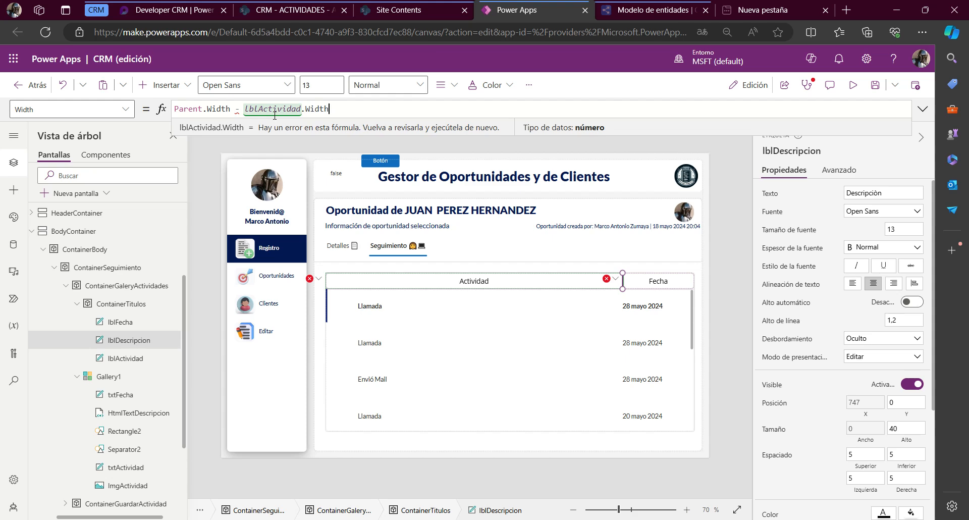
key("Left")
key("Left")
key("Left")
key("Left")
key("Left")
key("Left")
key("Left")
key("Left")
key("Left")
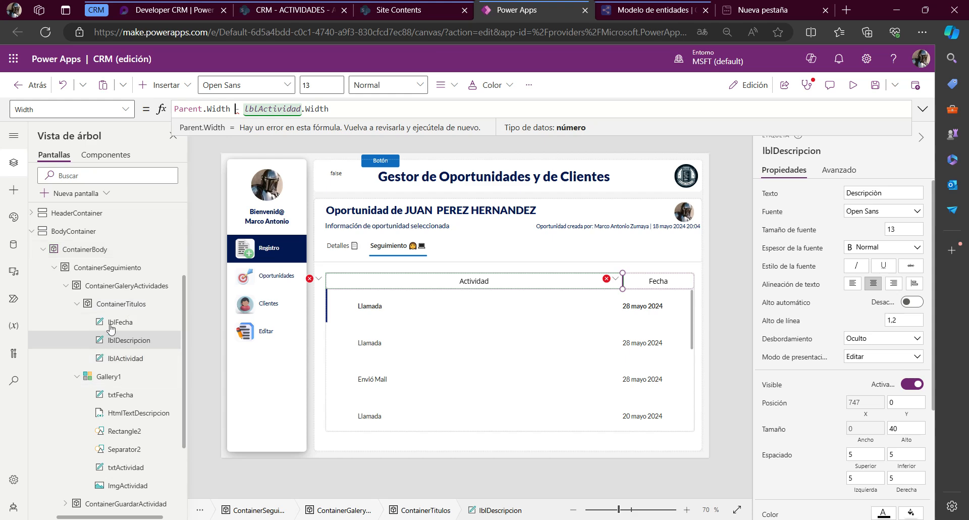
Set the Width of lblFecha, lblDescripcion and lblActividad together to Parent.Width / 3
left_click(113, 323)
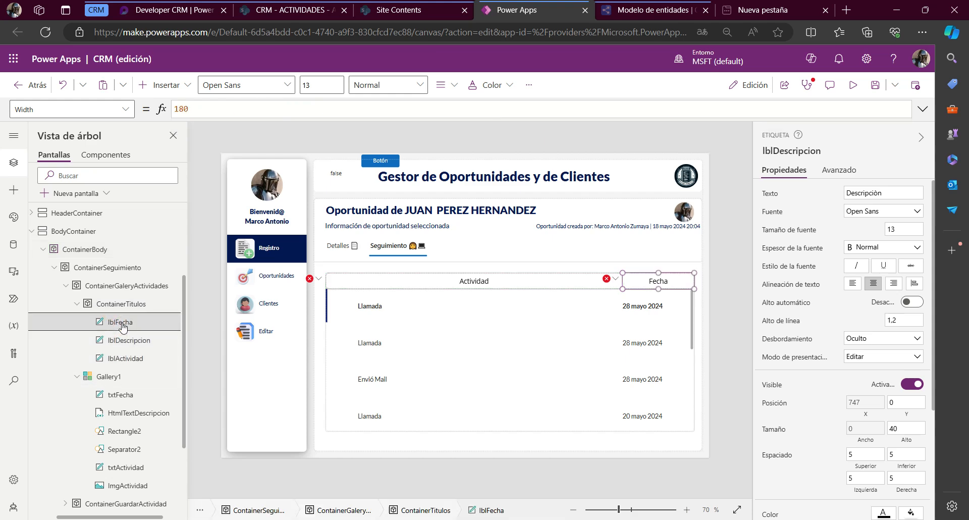
left_click(122, 357, "shift")
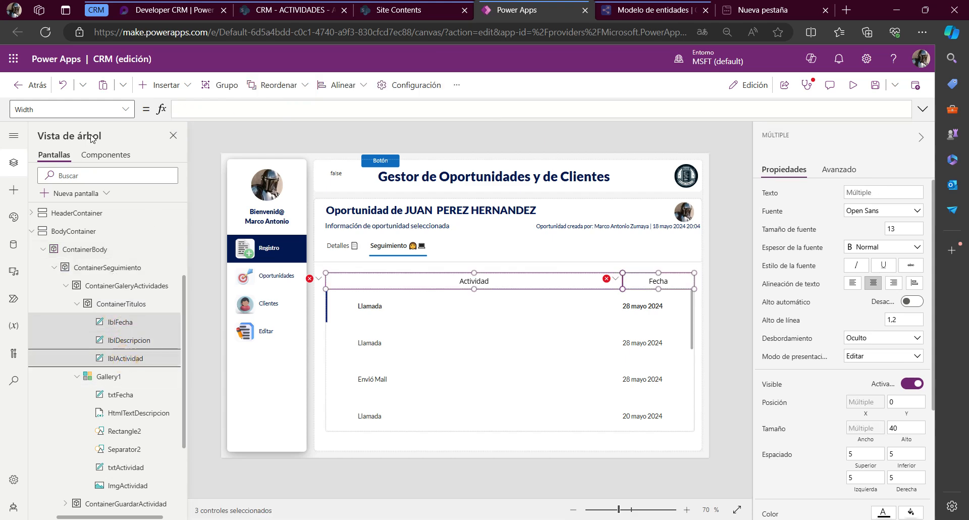
left_click(232, 109)
type("Pa")
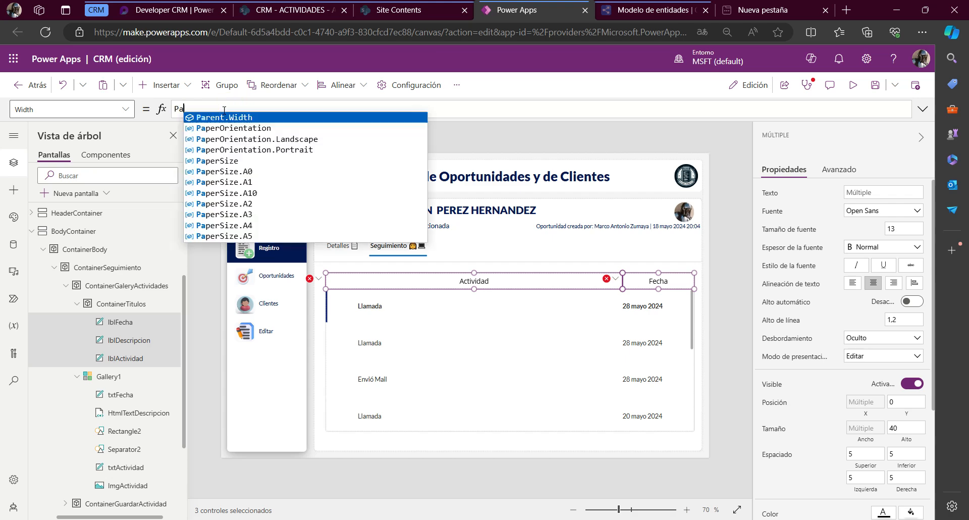
type("ren")
key("Tab")
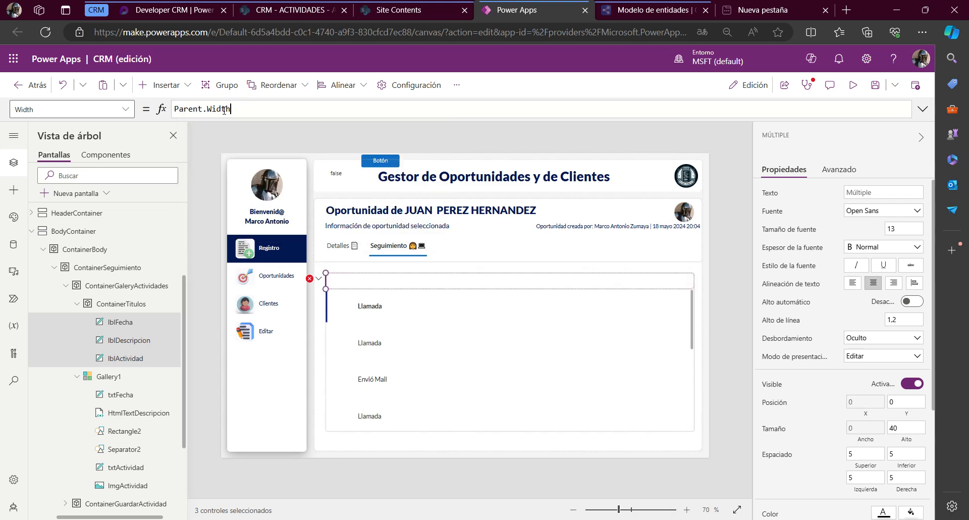
type("/ 3")
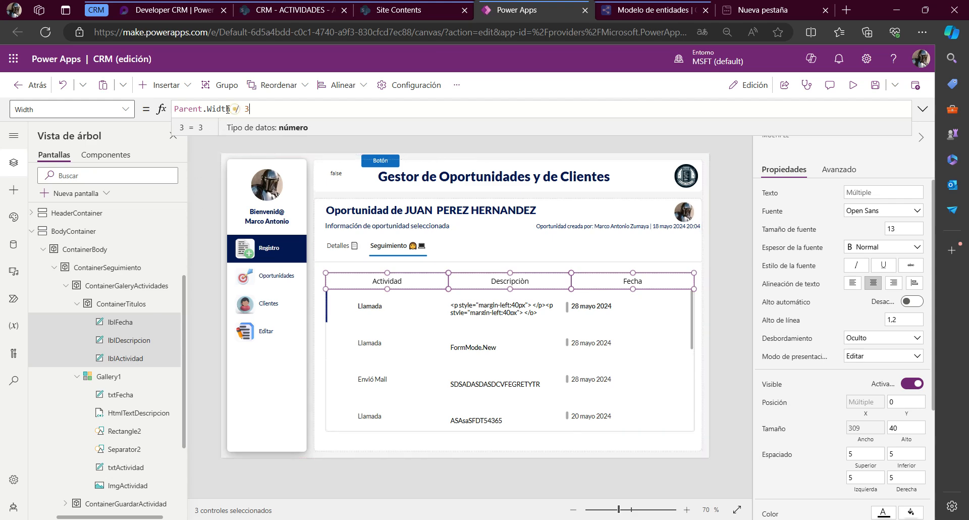
left_click_drag(232, 109, 174, 109)
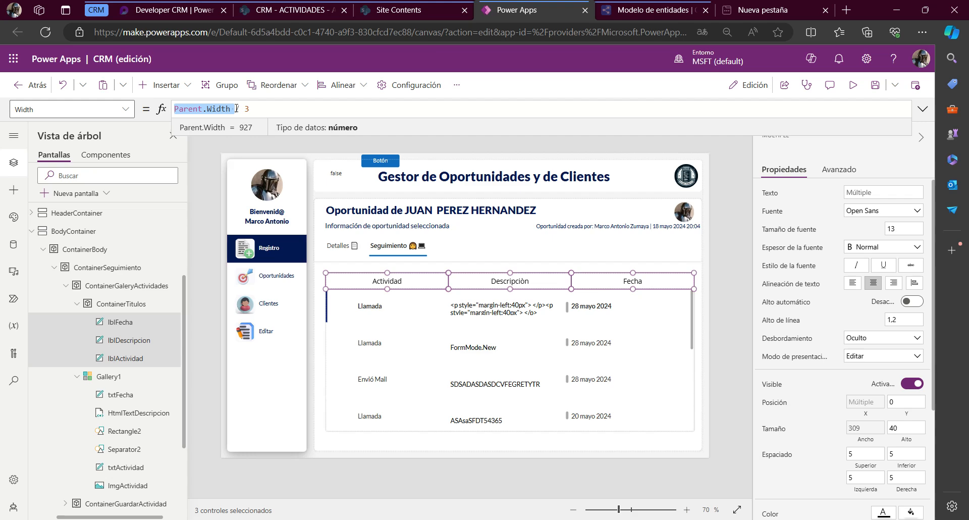
left_click_drag(232, 109, 174, 109)
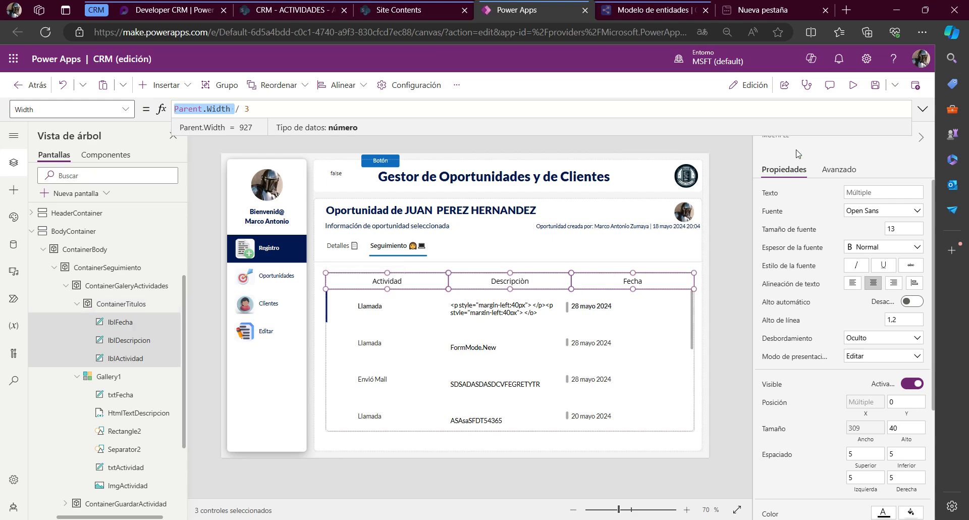
Preview the app to check the three header columns in Seguimiento, and return to the editor, dismissing the tip
left_click(852, 90)
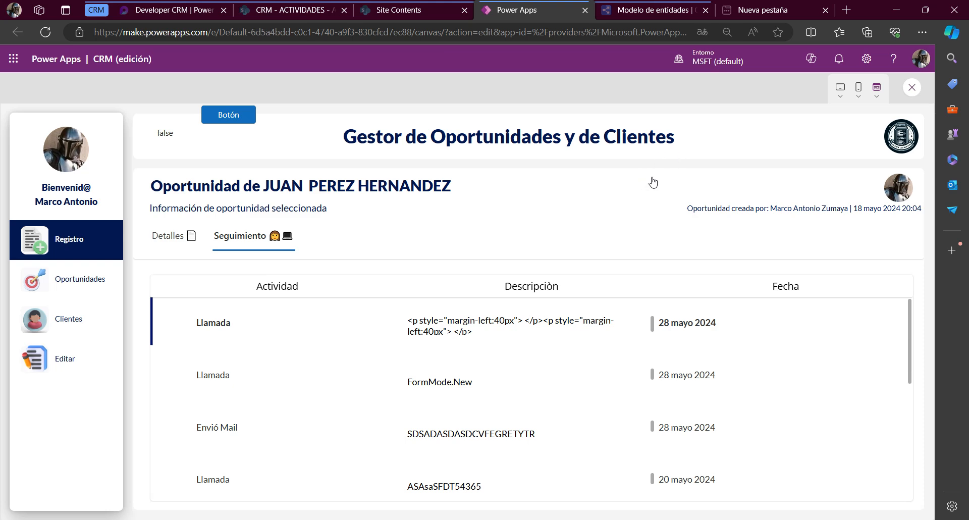
key("Escape")
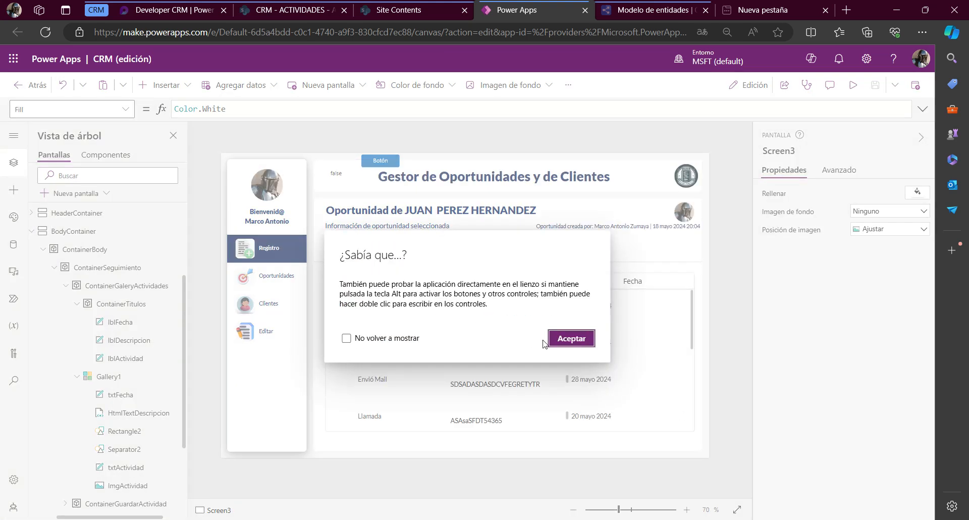
left_click(558, 341)
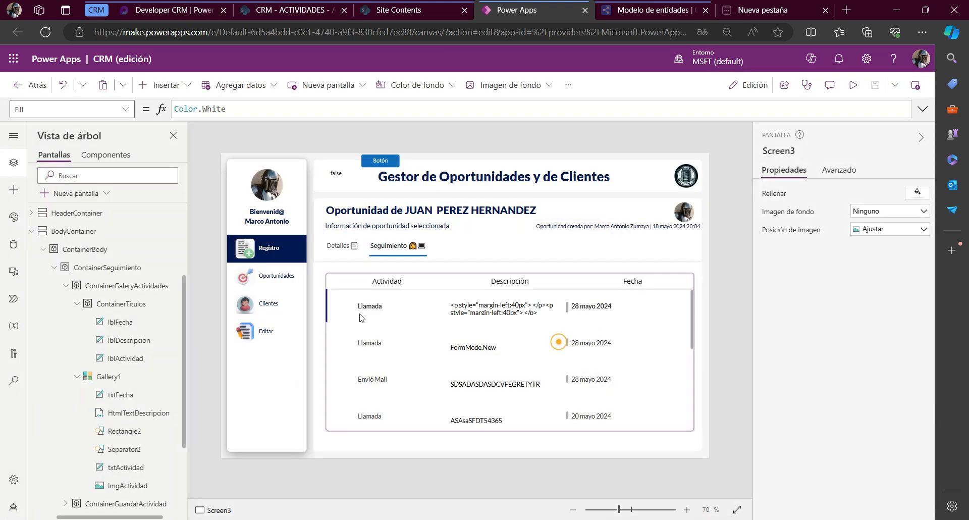
Centre the text of the txtFecha and txtActividad labels in Gallery1, leaving HtmlTextDescripcion out of the selection
left_click(584, 312)
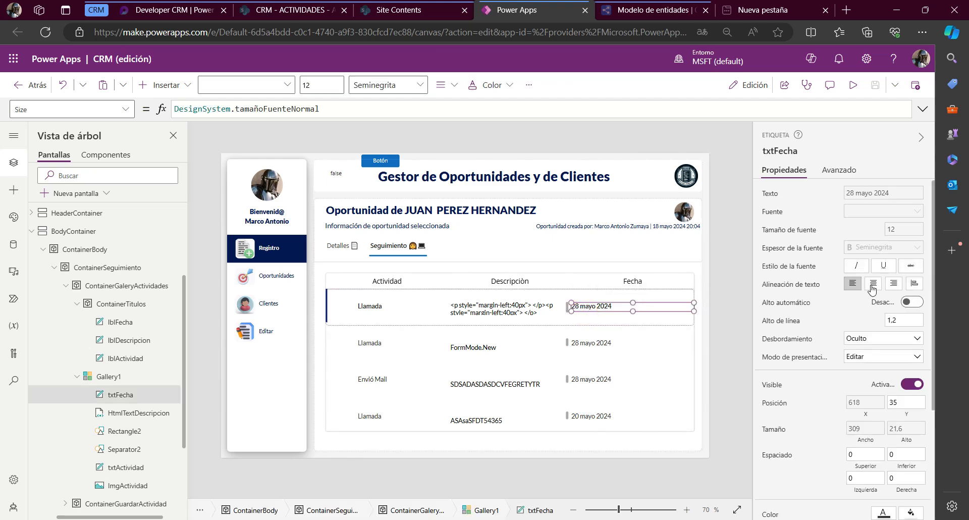
left_click(125, 414, "ctrl")
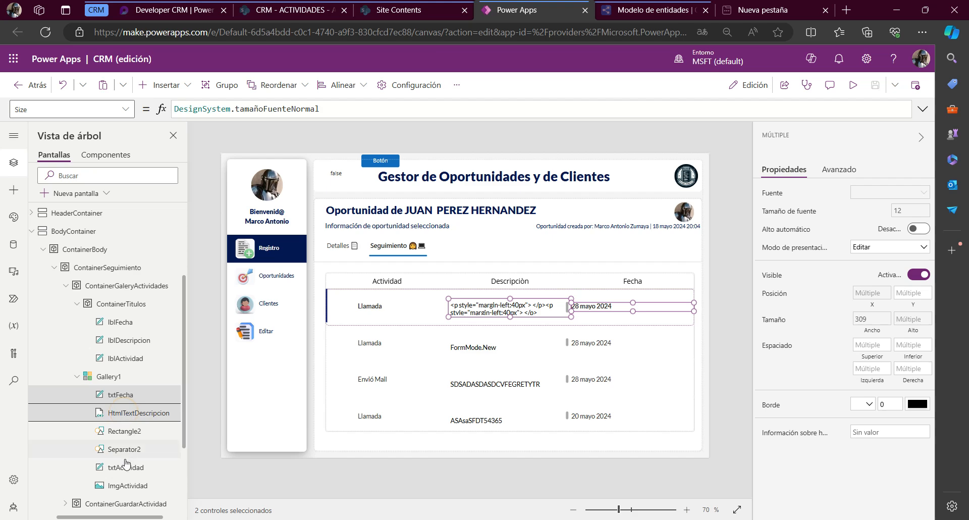
left_click(165, 468, "ctrl")
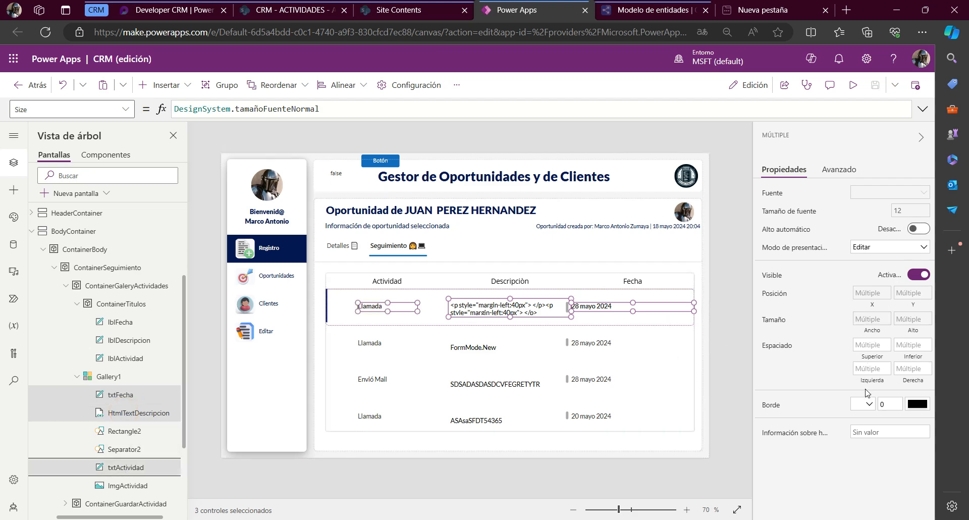
left_click(122, 412, "ctrl")
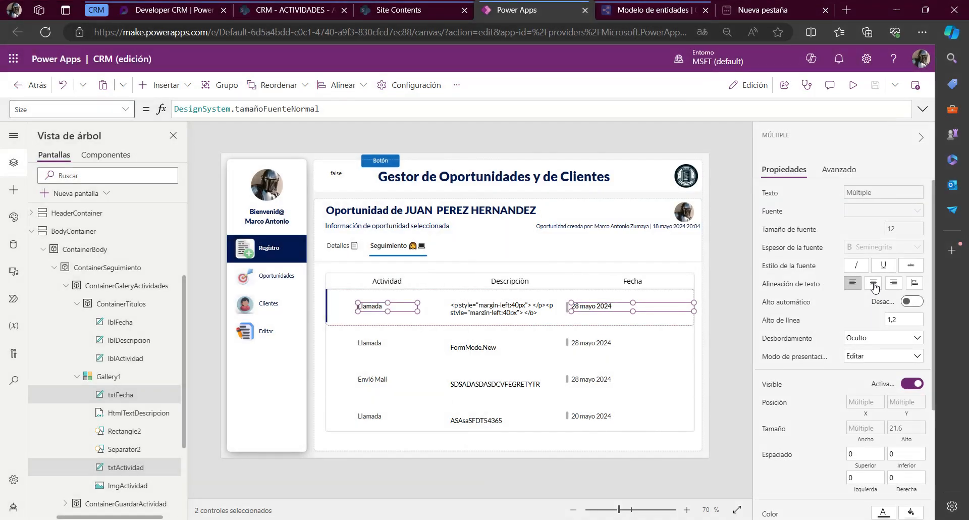
left_click(874, 284)
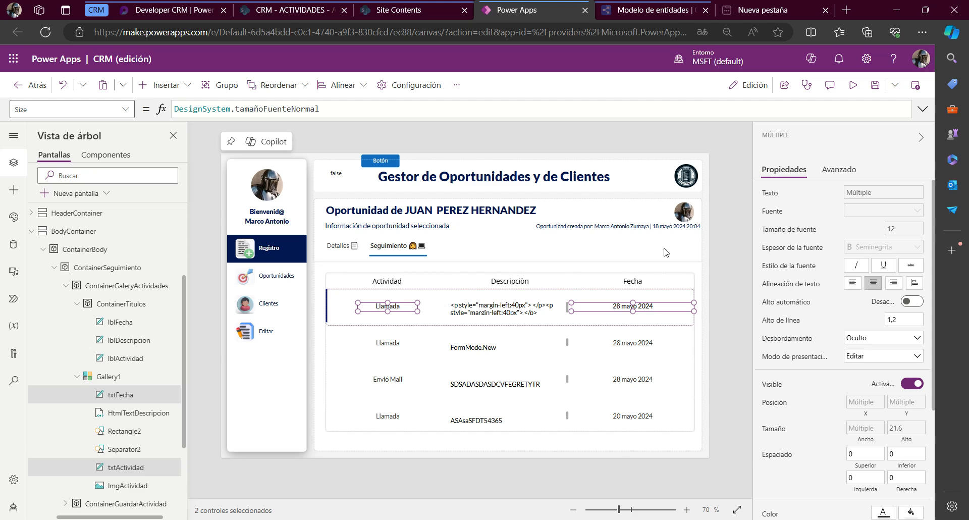
Preview the app and look through the Seguimiento gallery rows to check their alignment with the headers
left_click(516, 306)
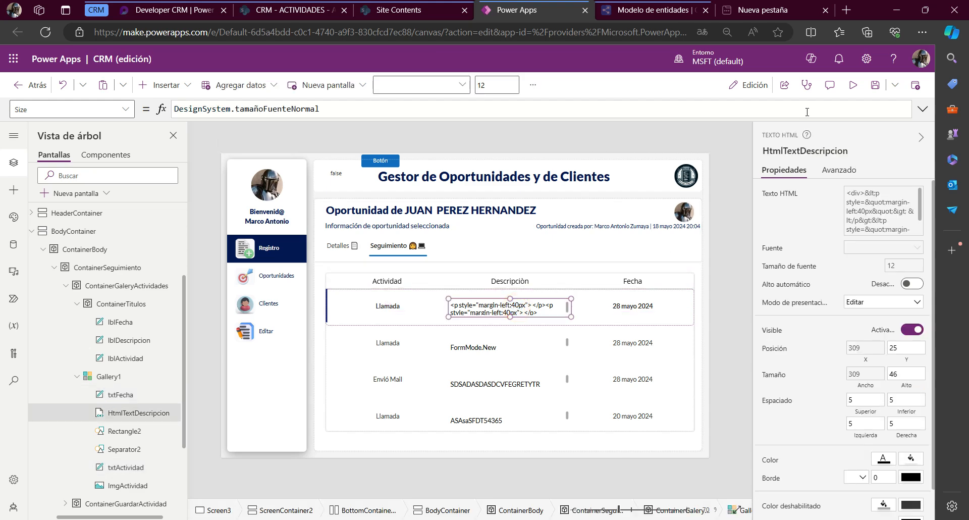
left_click(851, 91)
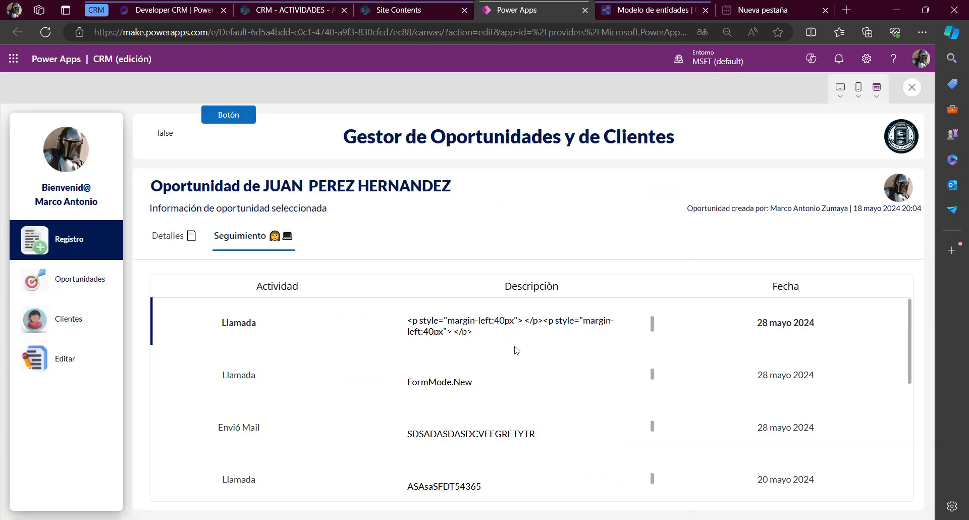
scroll(517, 349, "down", 1)
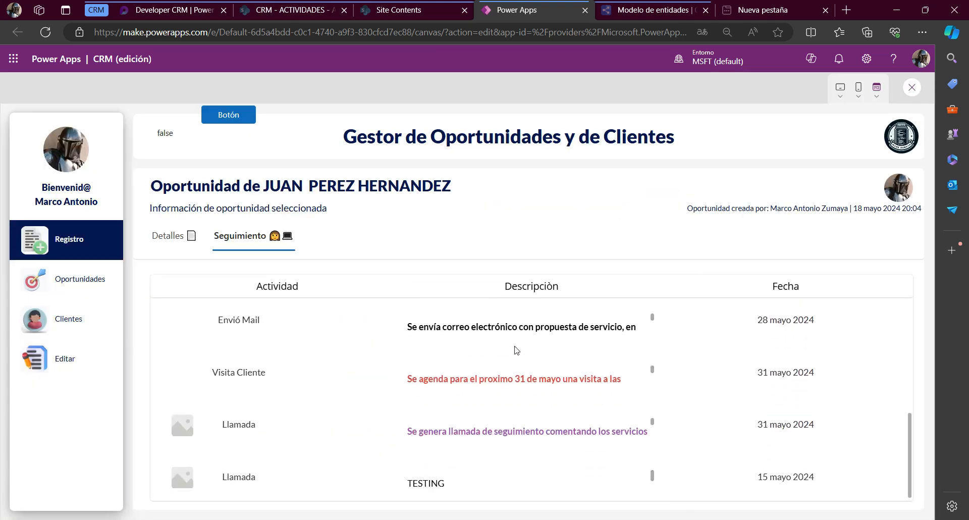
scroll(516, 350, "up", 4)
scroll(516, 349, "up", 1)
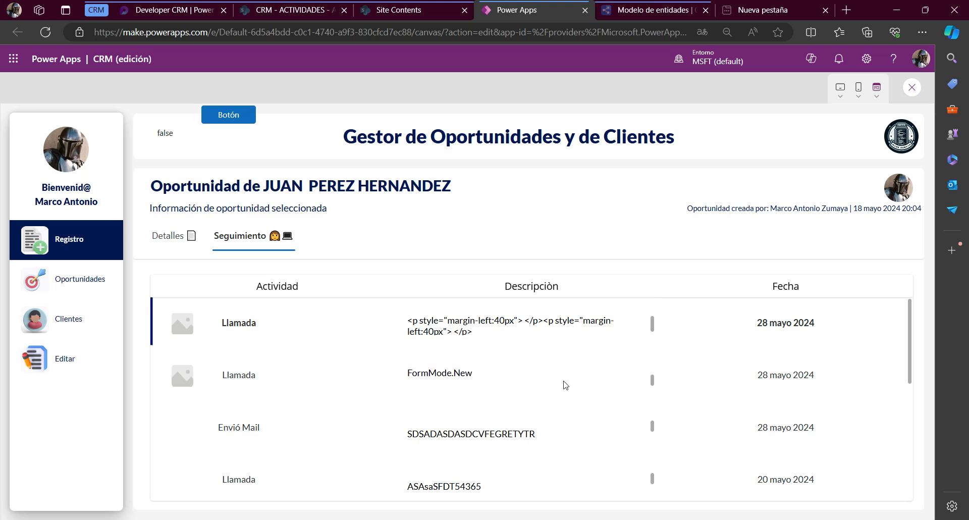
Examine how the description texts of several activity rows scroll within their cells, and close the preview
left_click_drag(428, 375, 500, 375)
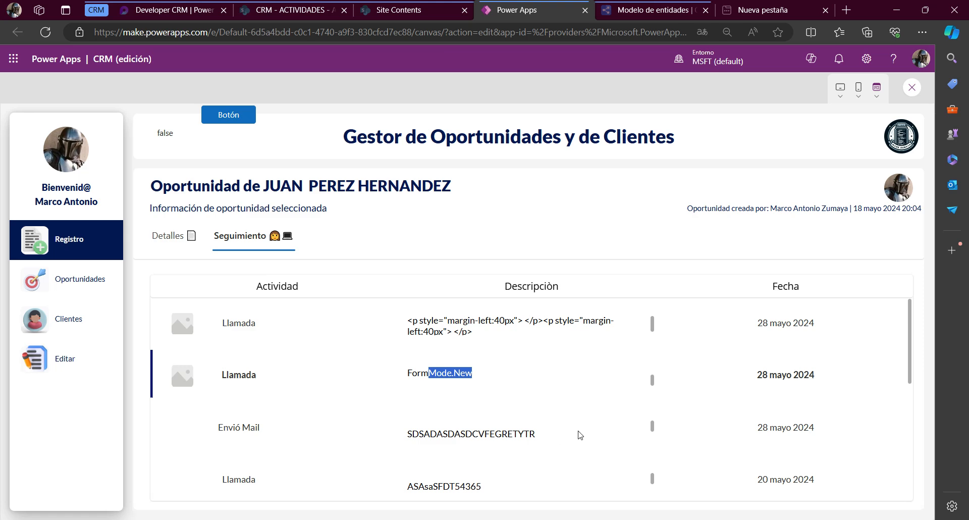
scroll(678, 395, "down", 5)
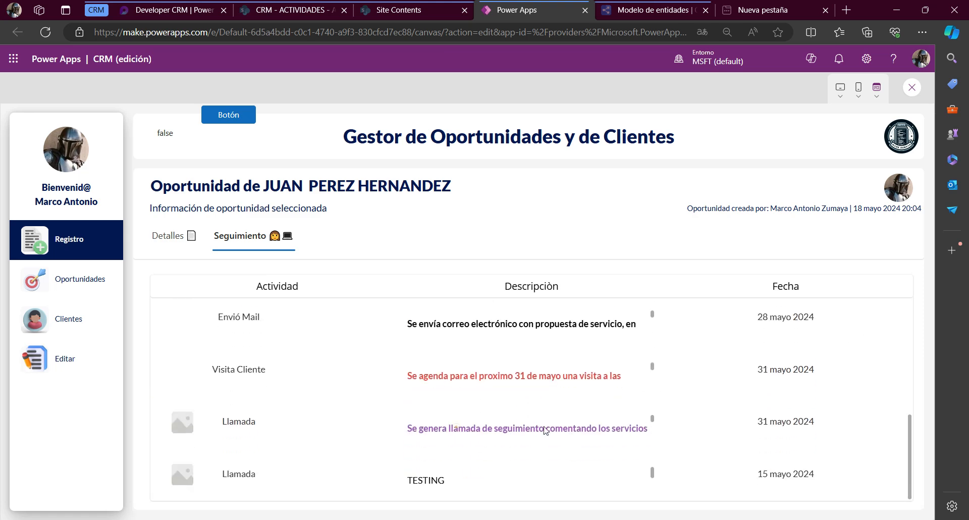
left_click_drag(459, 428, 684, 422)
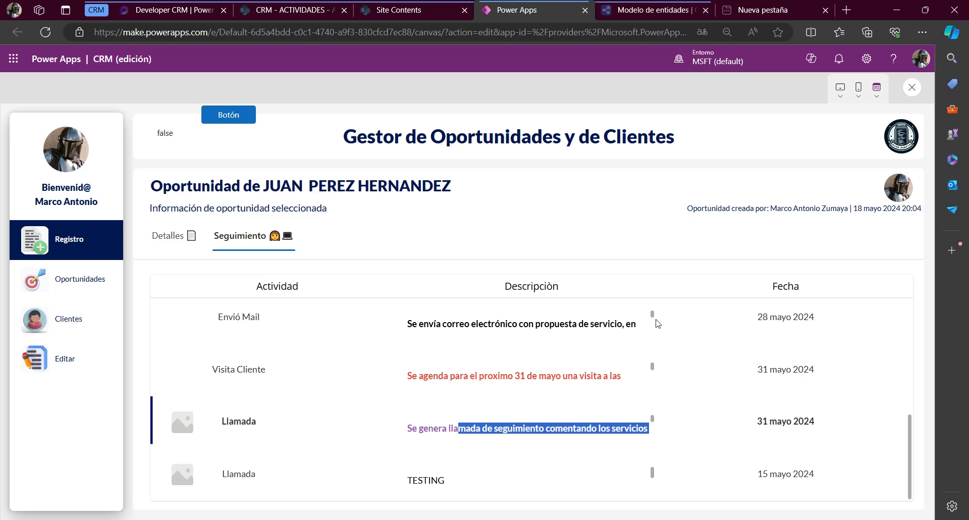
scroll(620, 472, "down", 1)
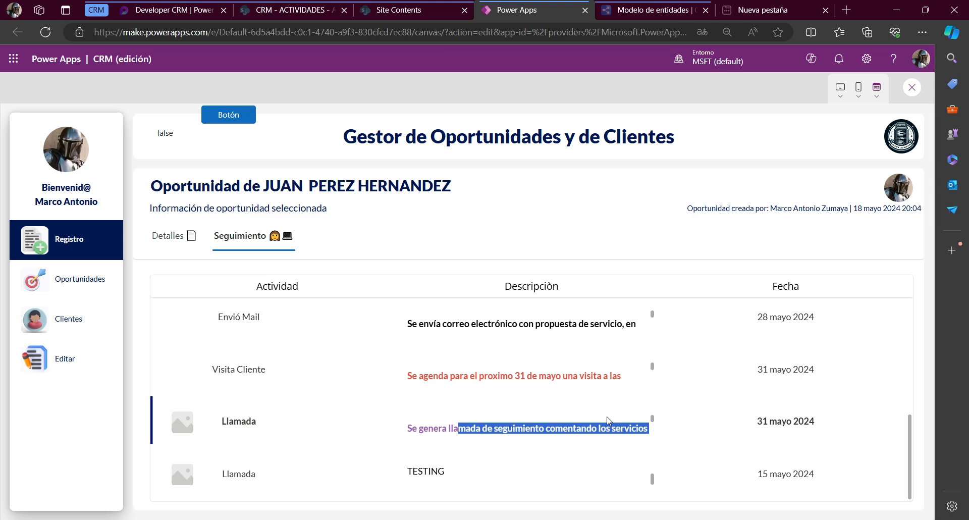
scroll(600, 422, "down", 1)
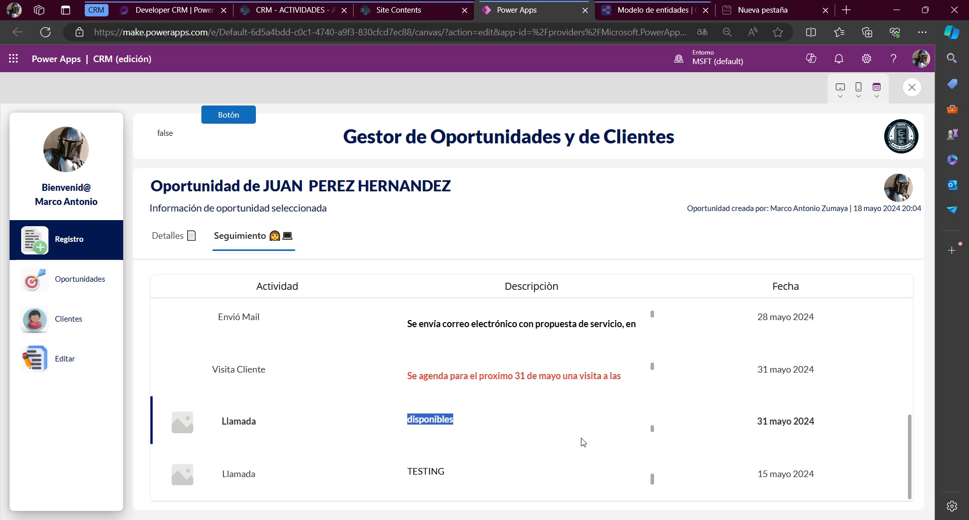
left_click_drag(418, 323, 464, 324)
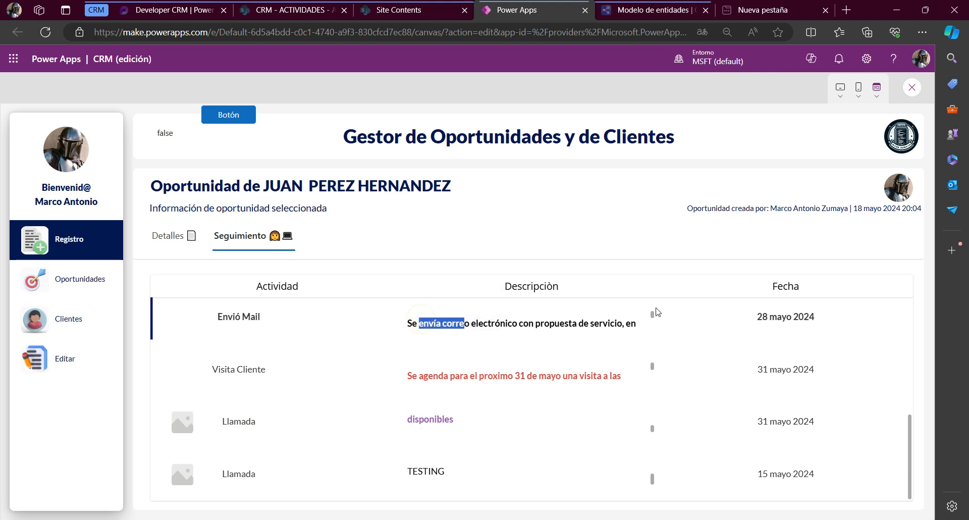
mouse_move(652, 313)
left_mouse_down()
mouse_move(653, 331)
mouse_move(651, 311)
left_mouse_up()
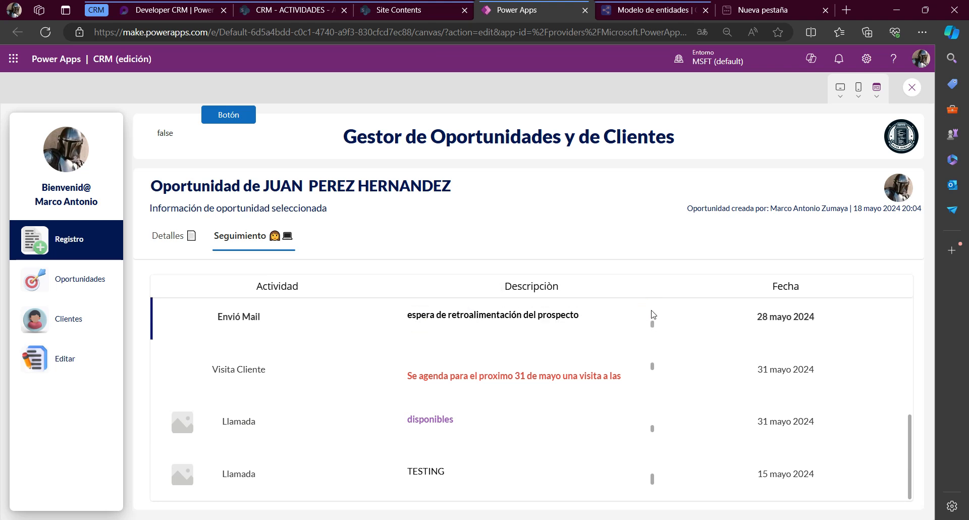
scroll(651, 310, "up", 1)
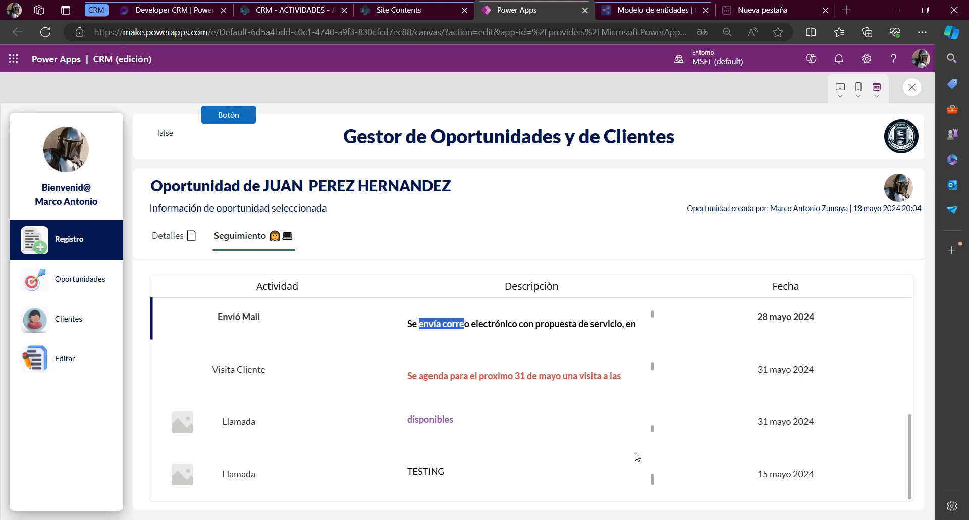
scroll(637, 457, "up", 4)
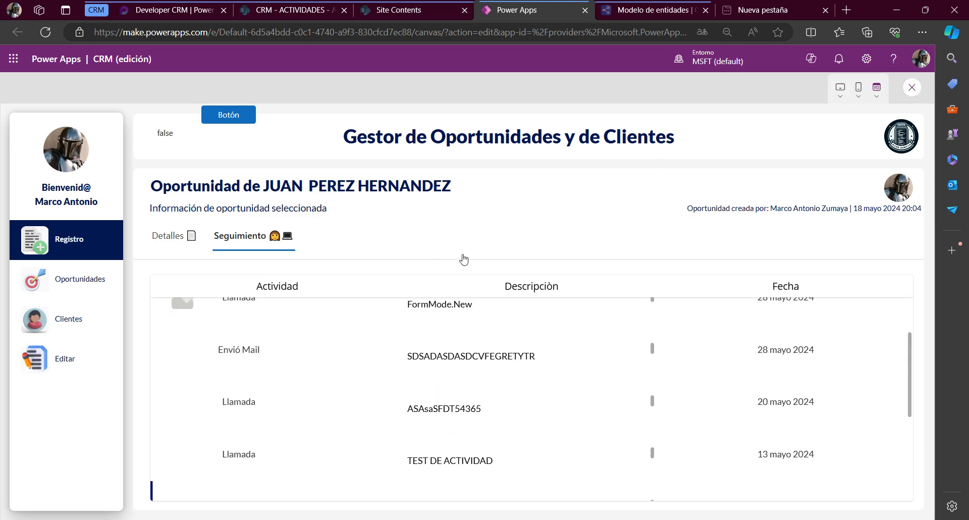
key("Escape")
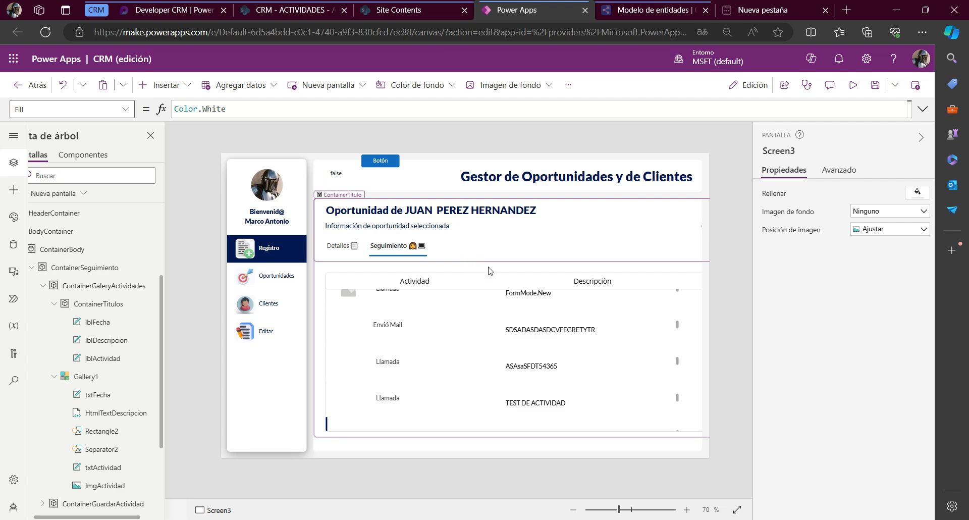
left_click(568, 338)
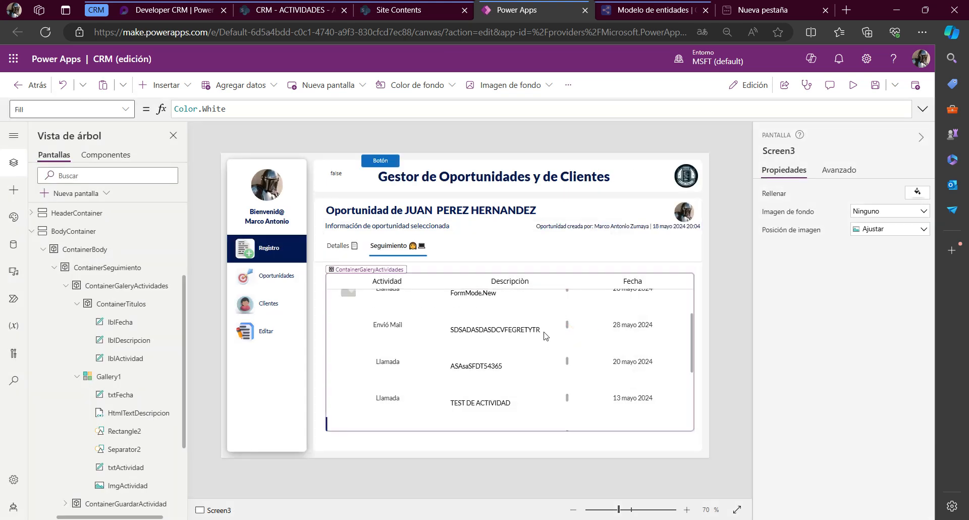
Inspect the lblDescripcion header label and test scrolling a description in the gallery rows on the canvas
scroll(521, 326, "up", 1)
scroll(521, 326, "up", 1)
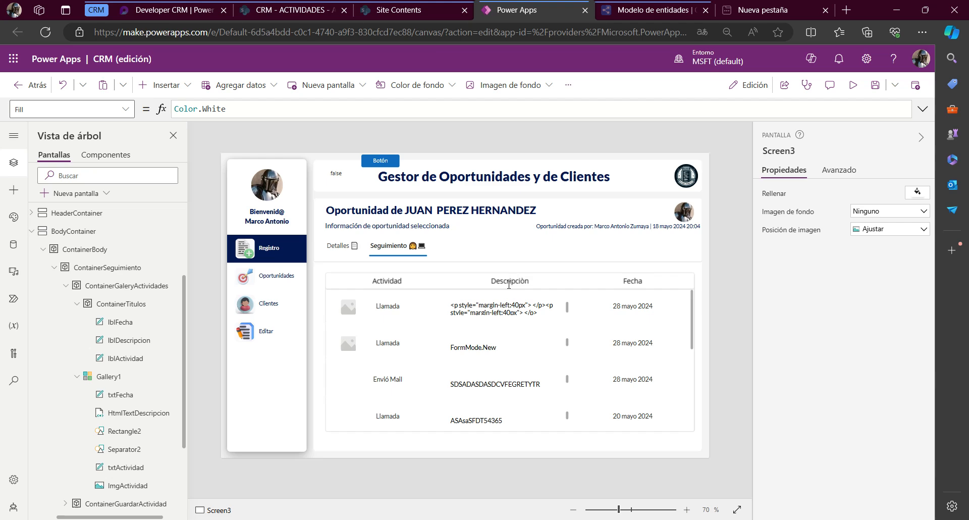
left_click(510, 288)
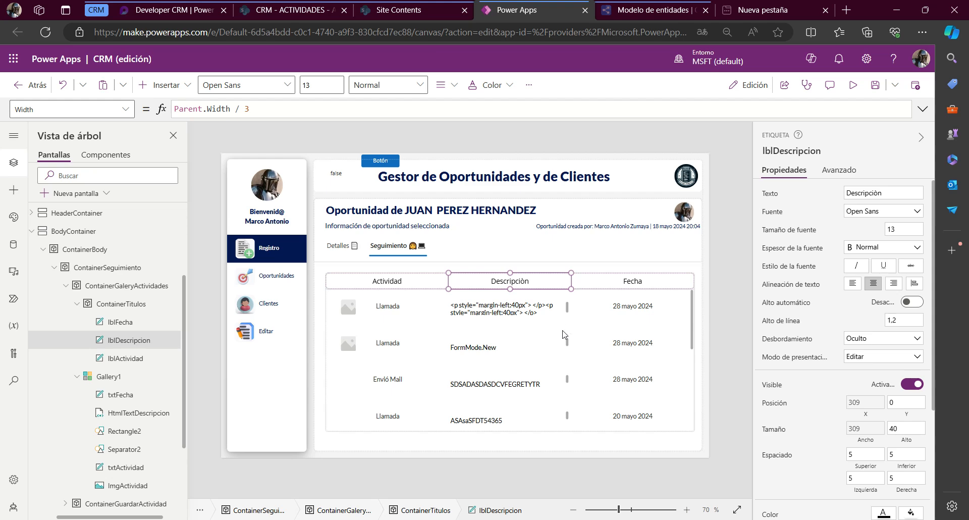
key("alt")
scroll(562, 380, "down", 1)
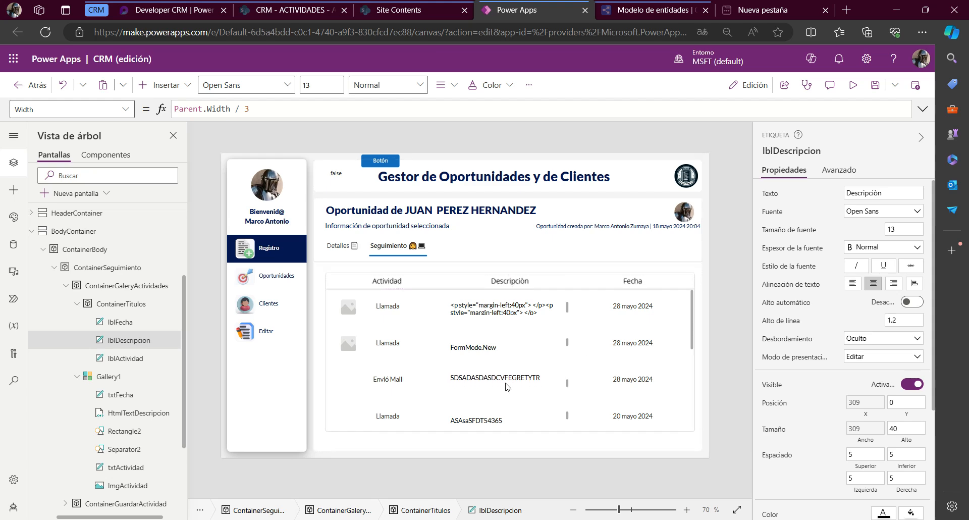
Look through the activity rows in the Seguimiento gallery on the canvas, checking how the description texts and their scrollbars appear
scroll(507, 386, "down", 2)
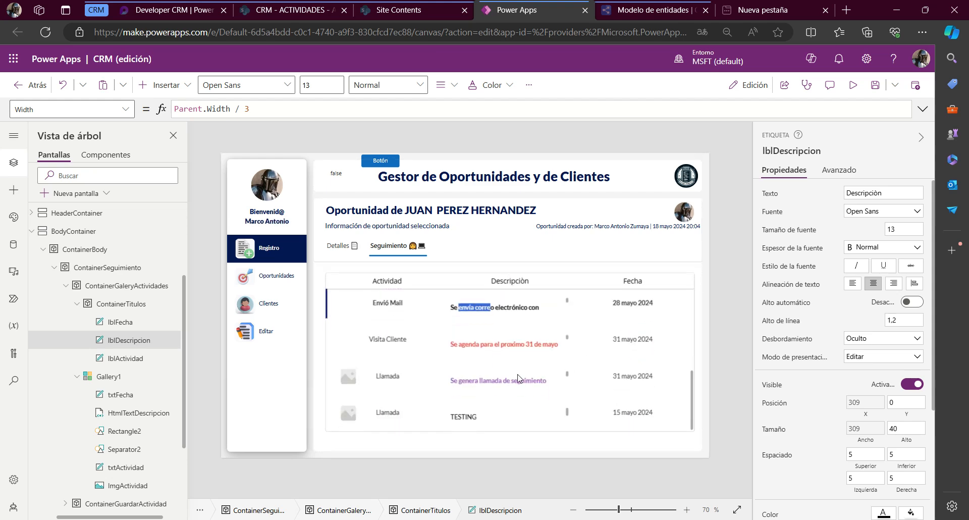
scroll(519, 378, "down", 1)
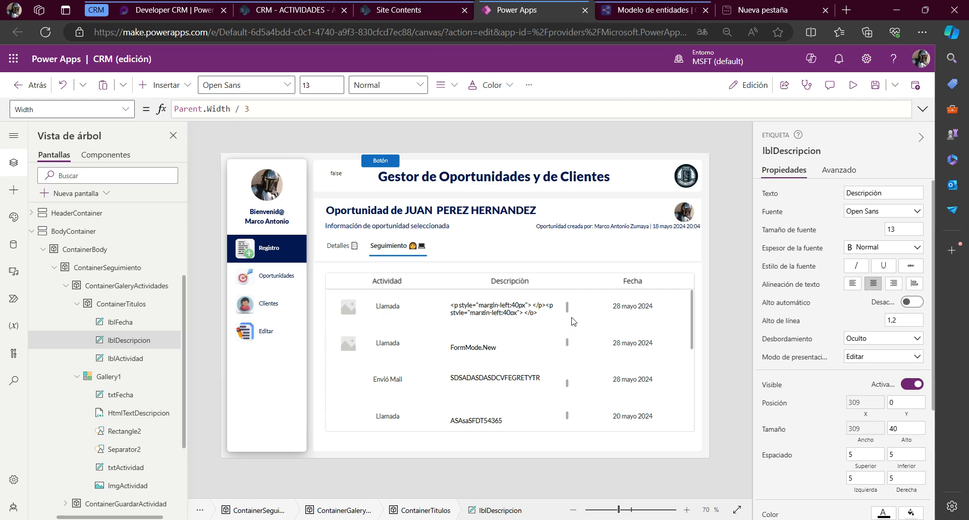
left_click(566, 305)
scroll(640, 371, "down", 5)
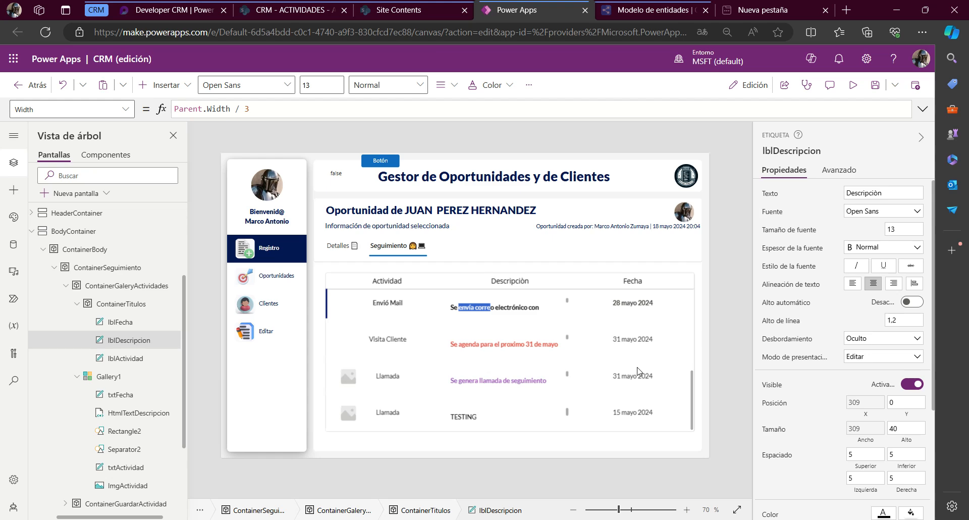
scroll(639, 371, "up", 5)
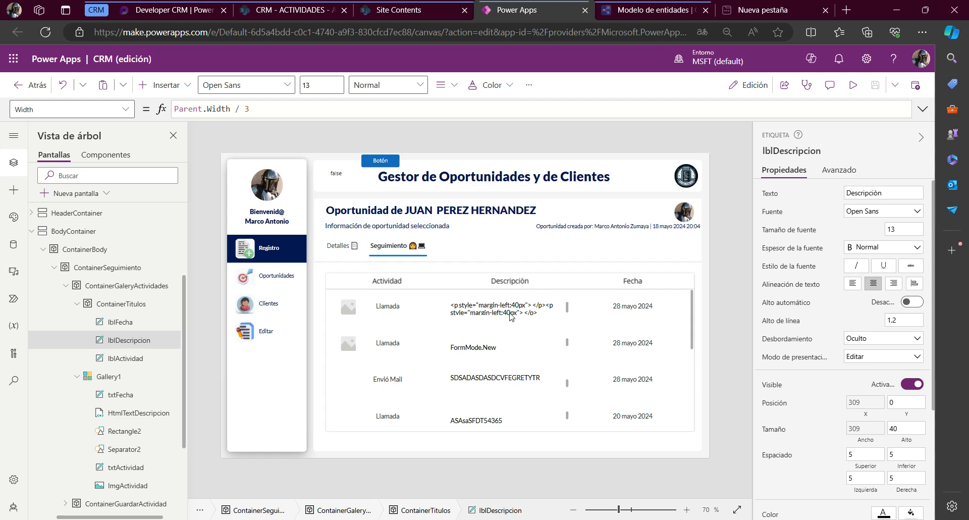
scroll(513, 412, "down", 5)
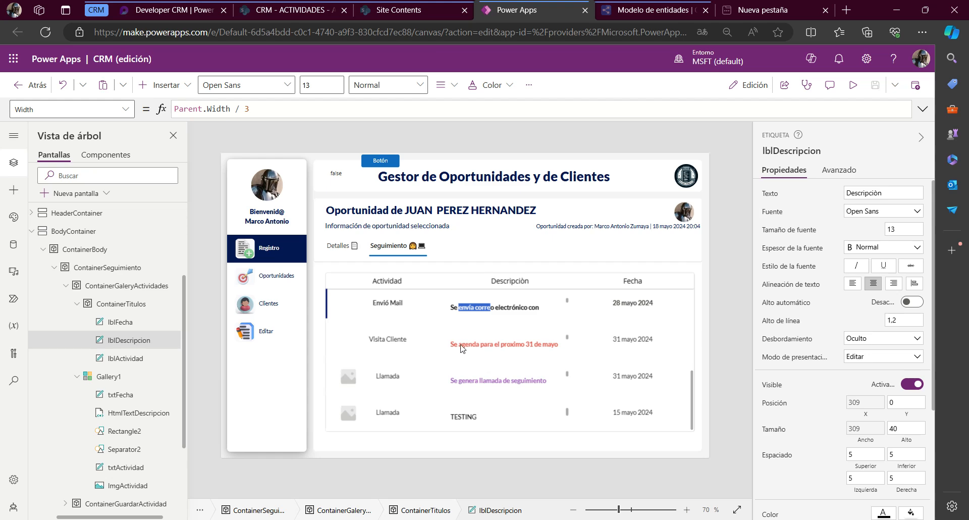
left_click(568, 281)
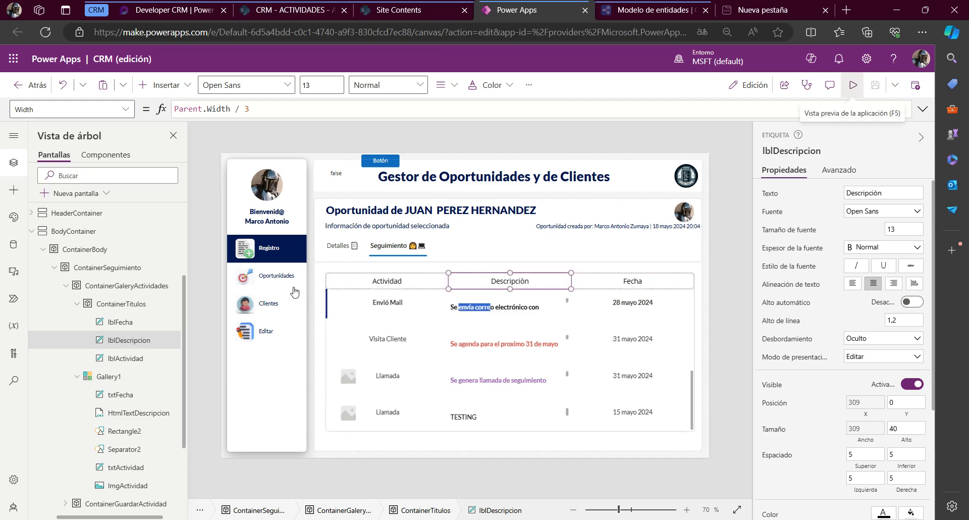
Preview the Seguimiento gallery, check the columns of the ACTIVIDADES list in SharePoint, and close the preview back in Power Apps
key("F5")
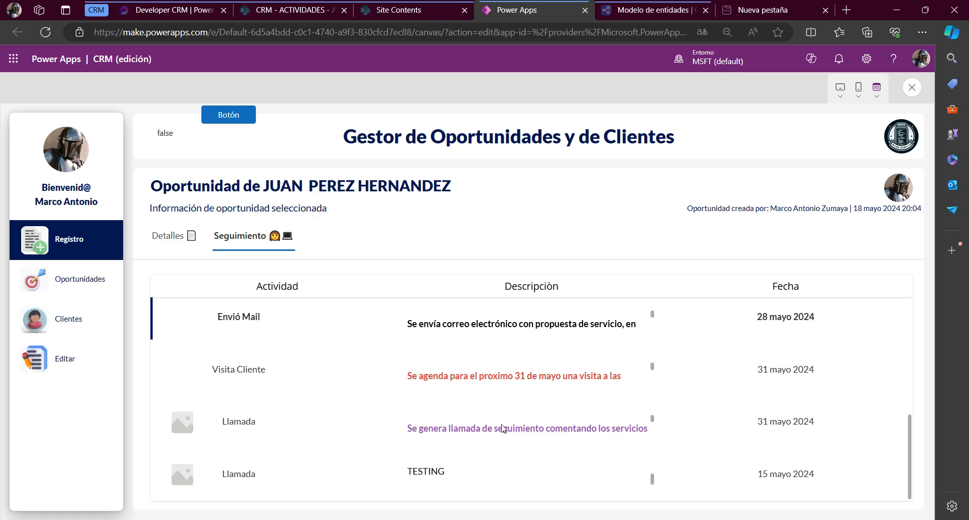
scroll(554, 343, "up", 5)
scroll(486, 339, "up", 1)
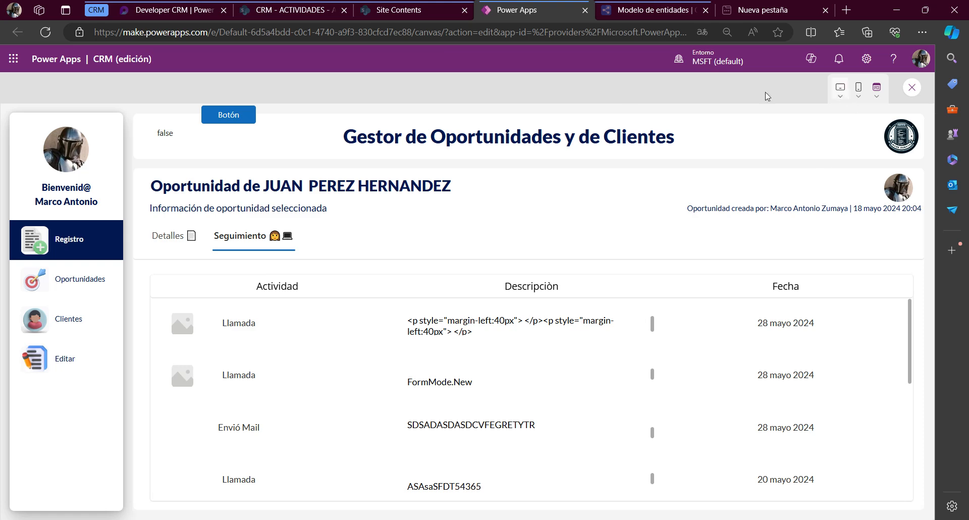
left_click(284, 10)
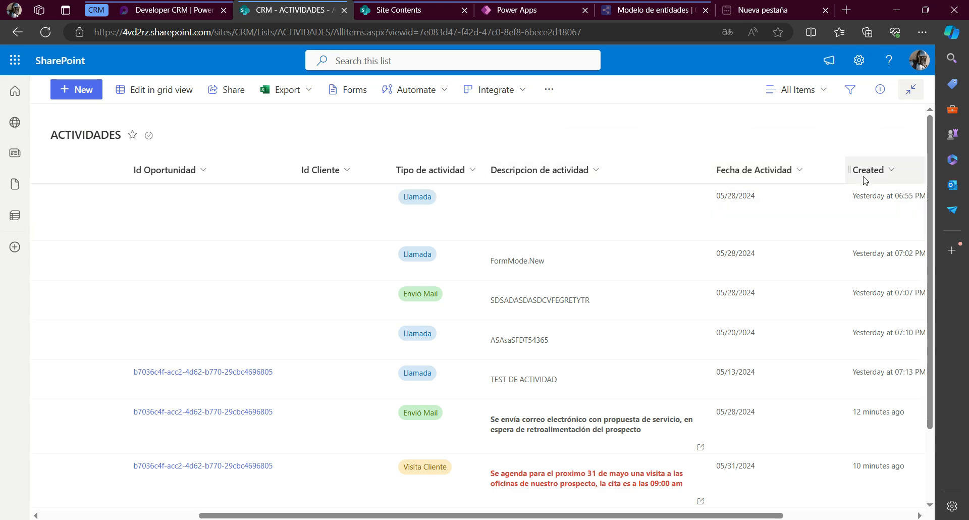
left_click(516, 10)
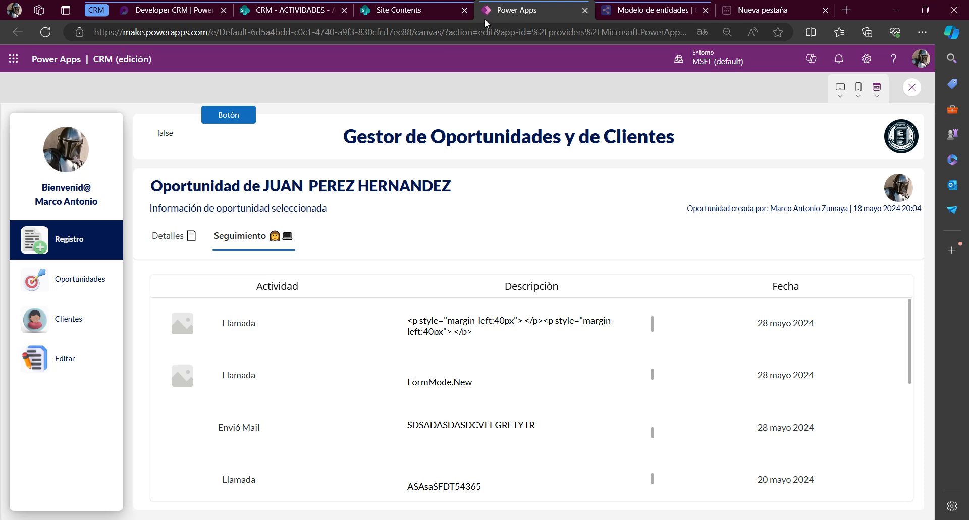
left_click(912, 89)
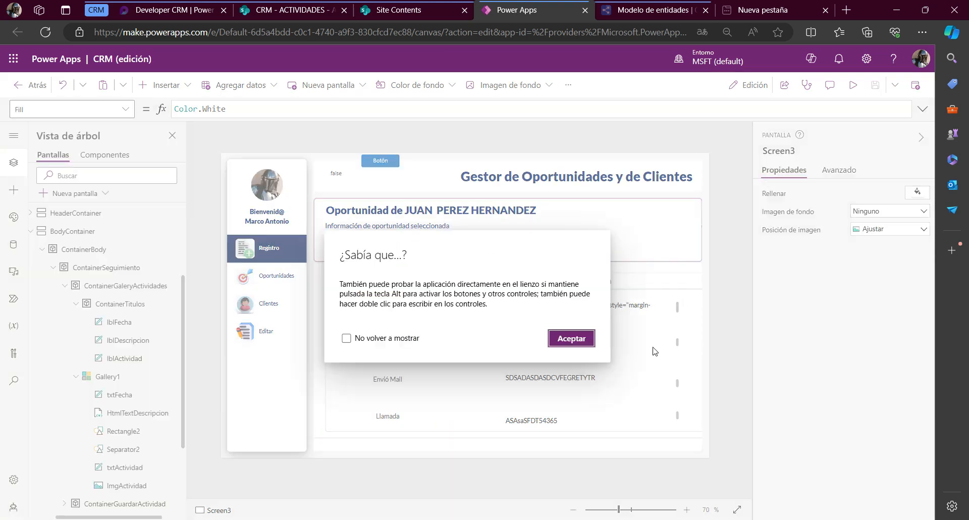
left_click(578, 339)
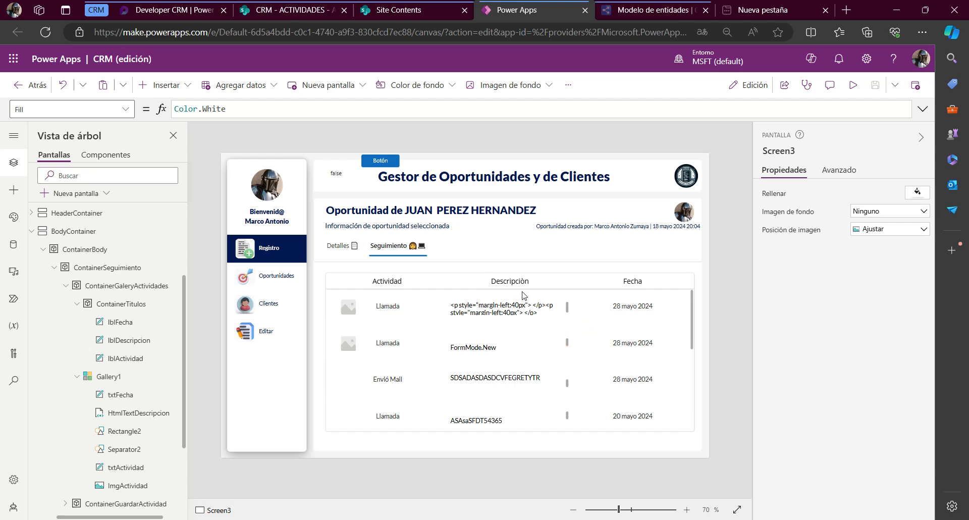
Rename the lblDescripcion header label as lblFechaActividad and set its text to "Fecha Actividad"
left_click(522, 280)
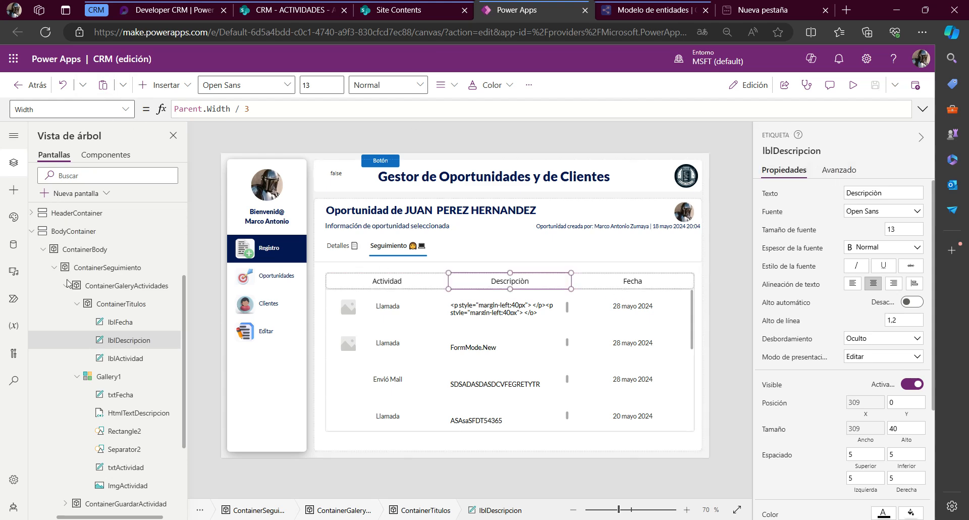
left_click(145, 343)
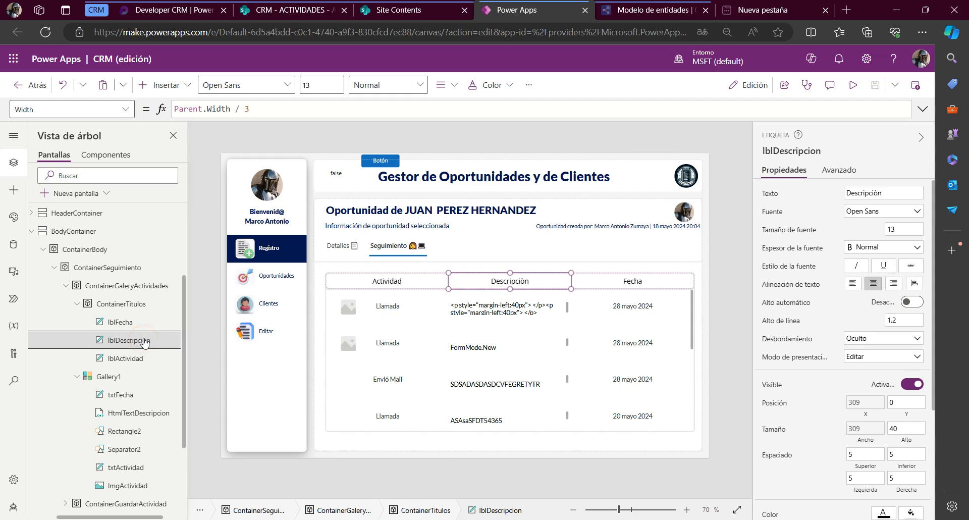
double_click(111, 336)
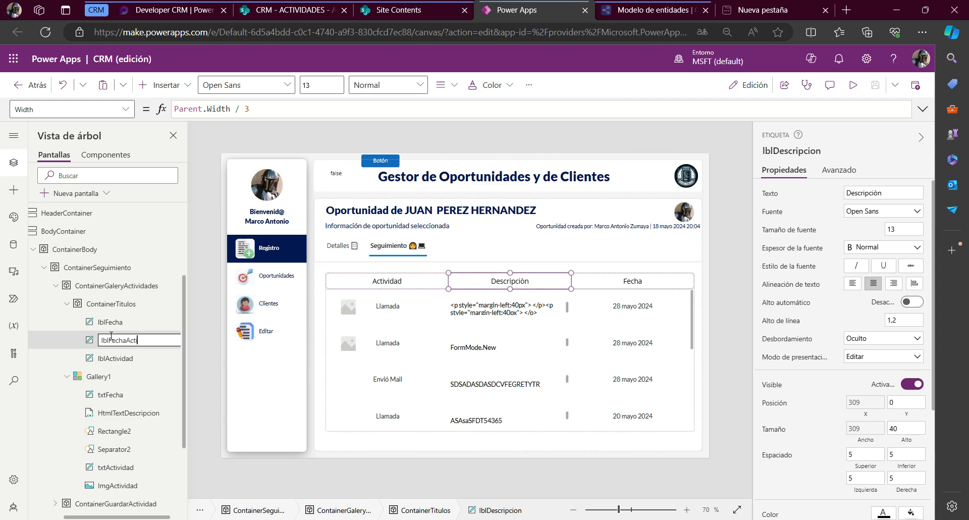
key("Return")
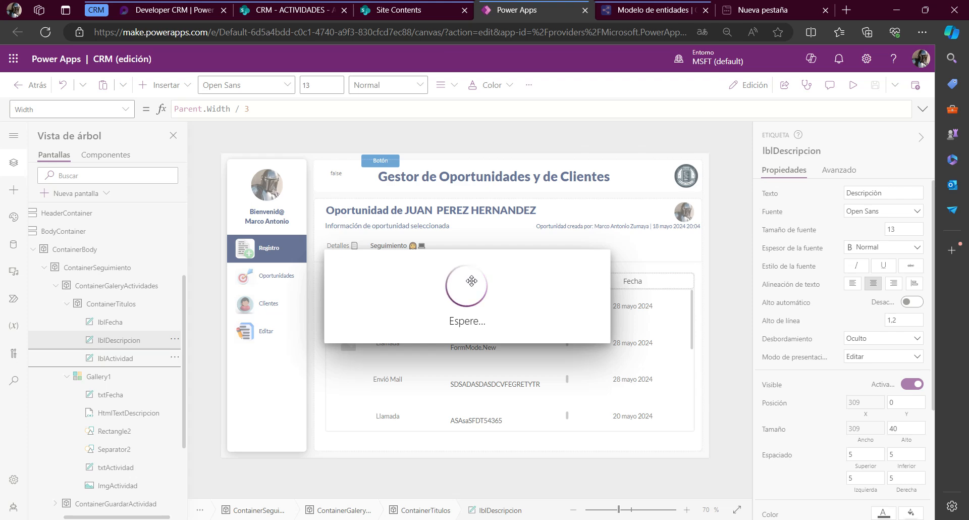
double_click(492, 285)
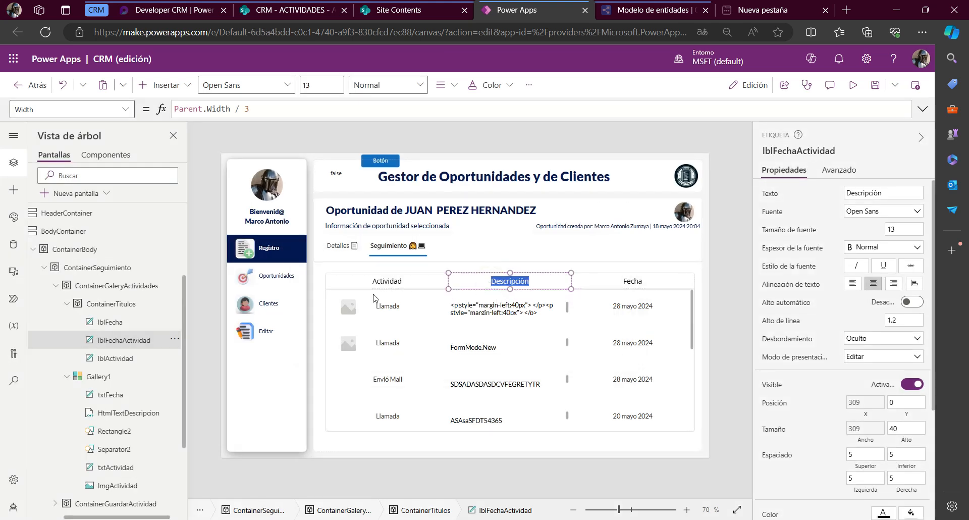
type("Fecha Actividad")
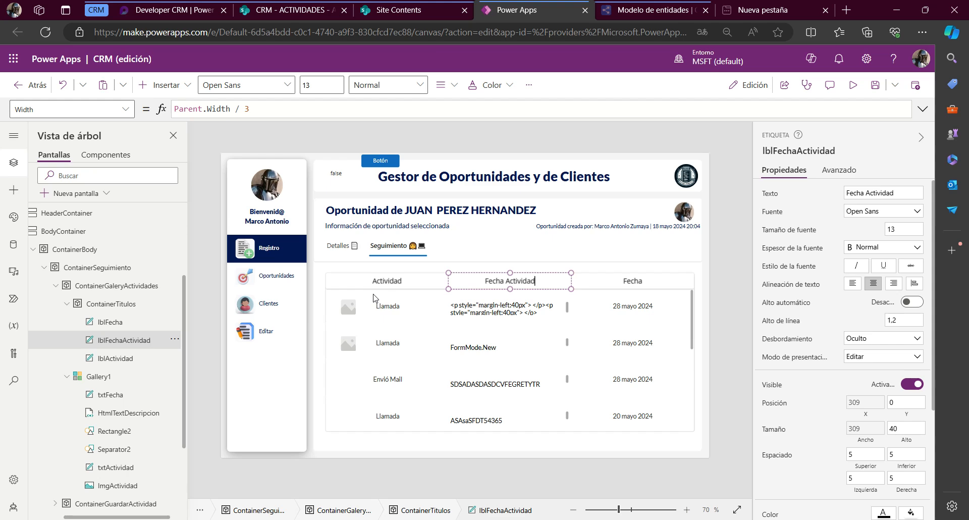
left_click(479, 304)
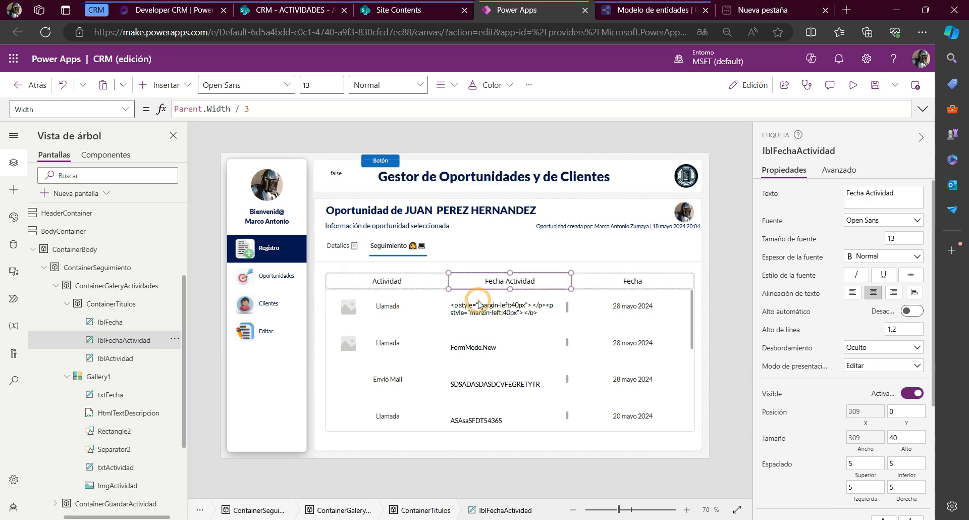
Copy the X formula of HtmlTextDescripcion and delete that control from Gallery1
left_click(481, 305)
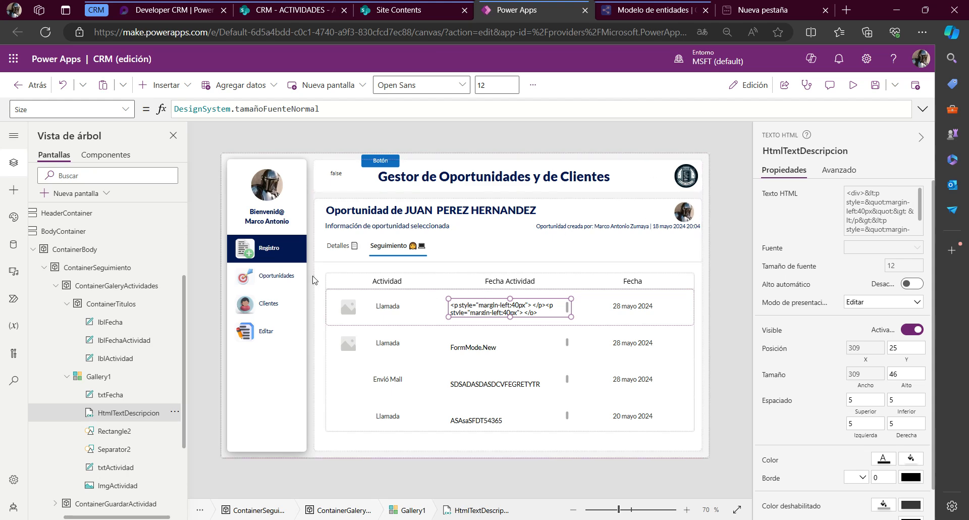
left_click(42, 109)
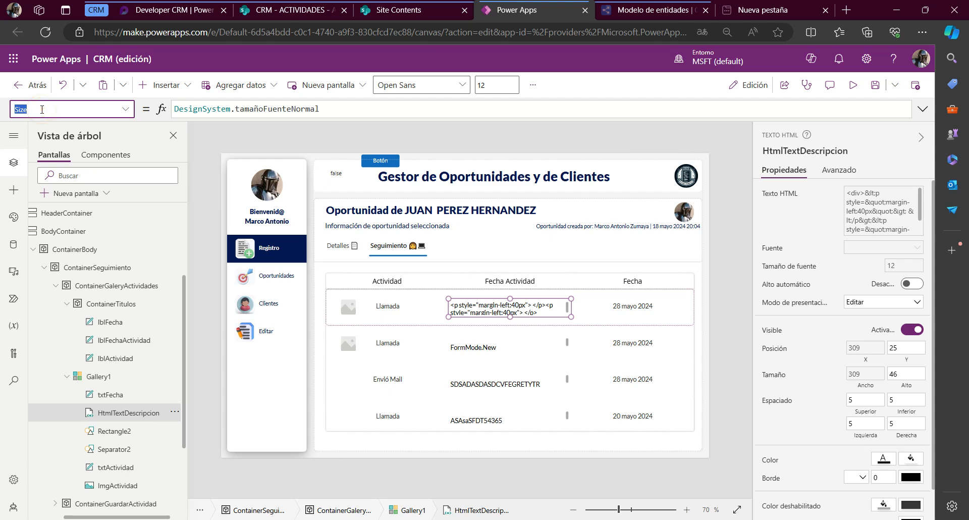
type("x")
key("Return")
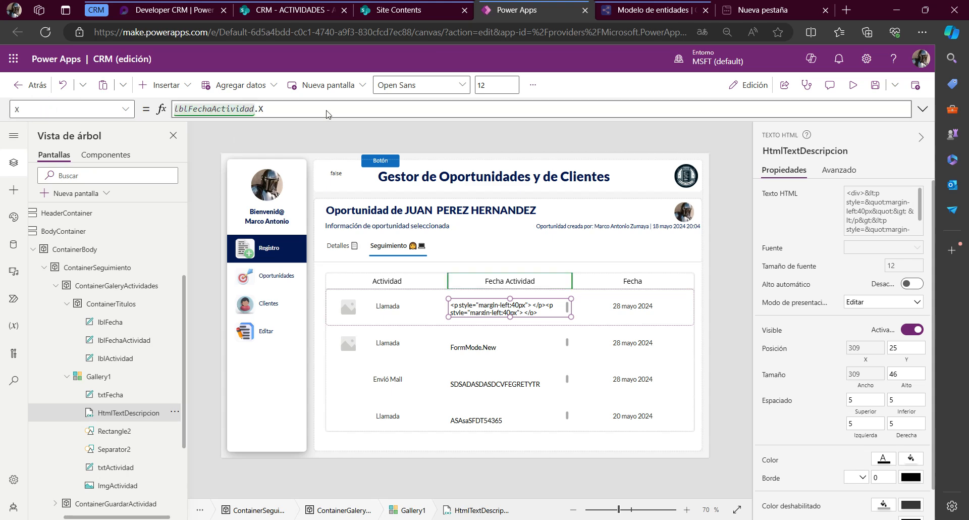
left_click(327, 110)
left_click_drag(330, 107, 127, 109)
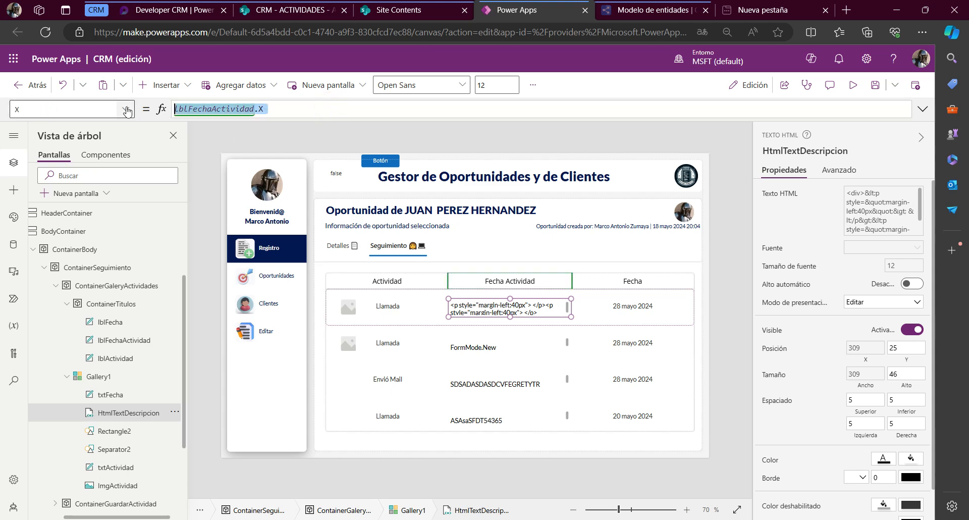
left_click(479, 307)
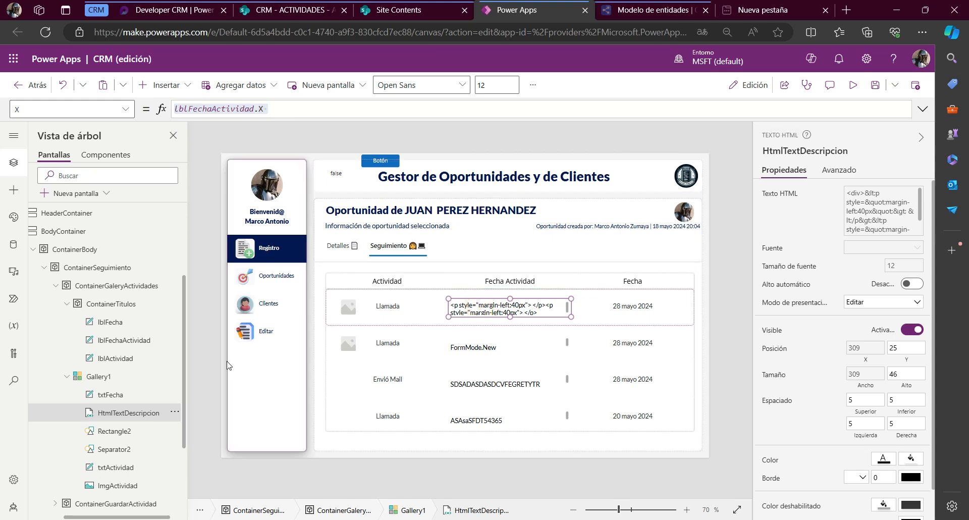
key("Delete")
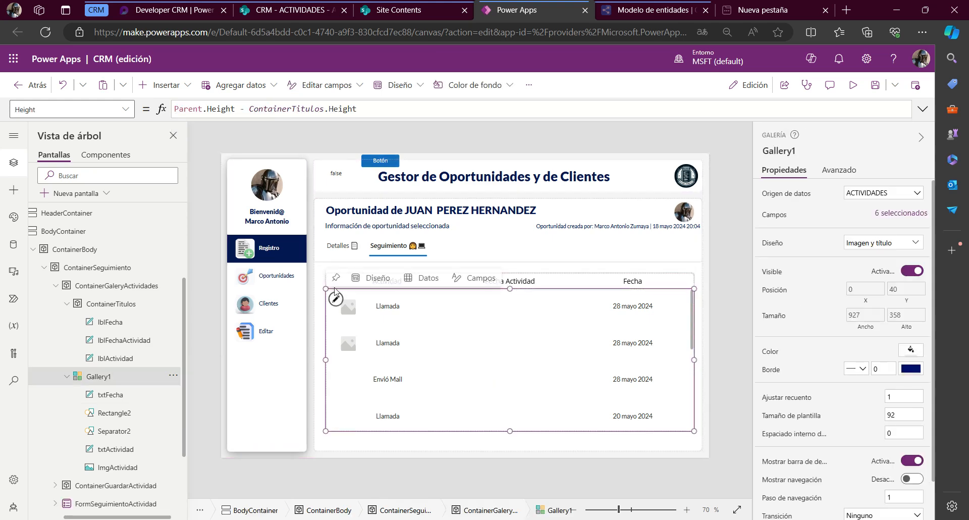
Insert a classic text label into the Gallery1 row template and place it beneath the Fecha Actividad header, at about X 321, Y 16
left_click(335, 298)
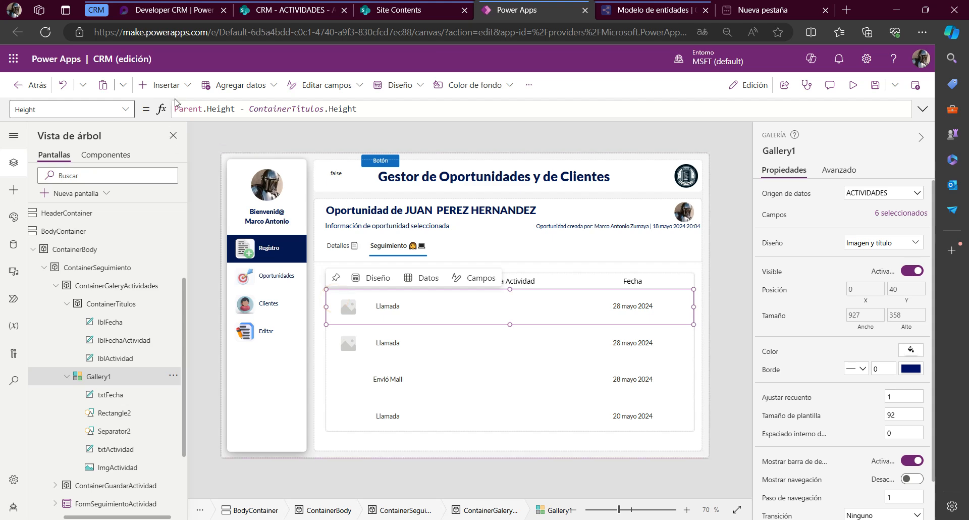
left_click(162, 85)
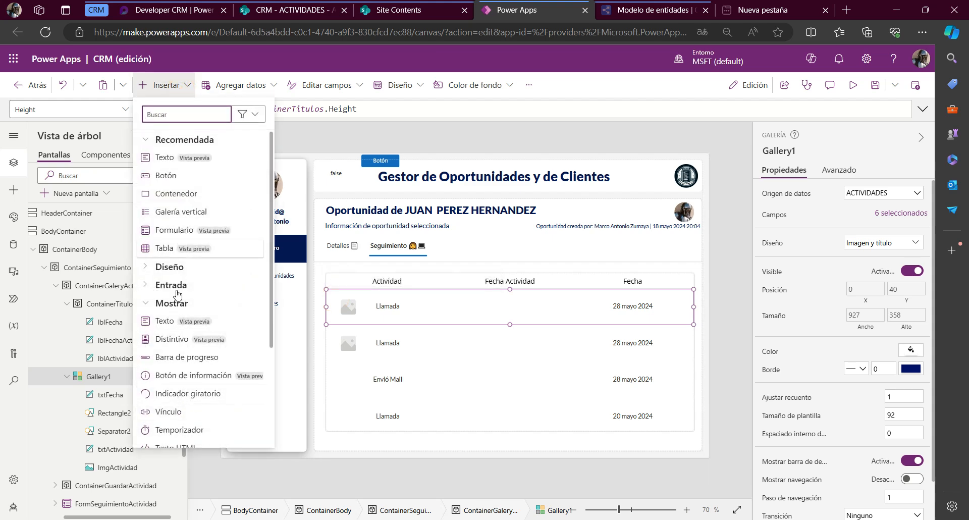
left_click(151, 285)
scroll(175, 319, "down", 5)
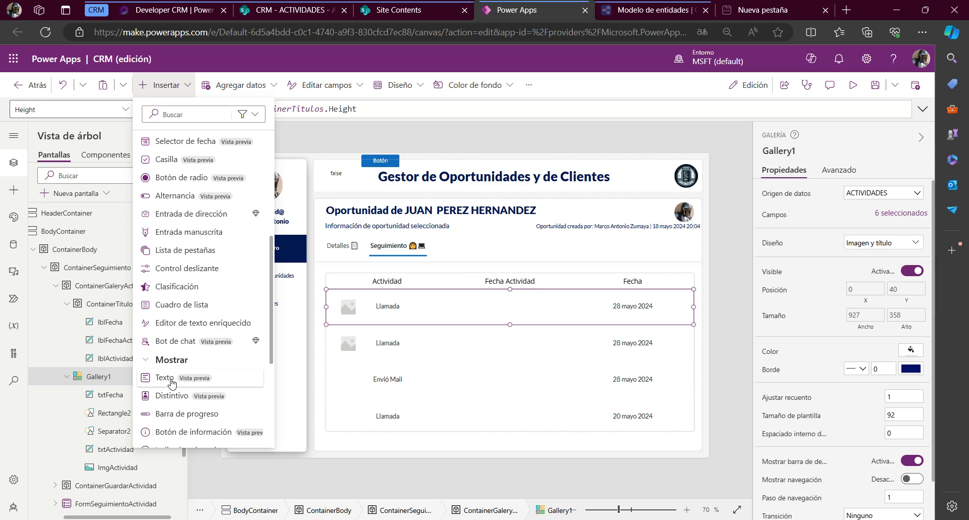
scroll(172, 353, "up", 4)
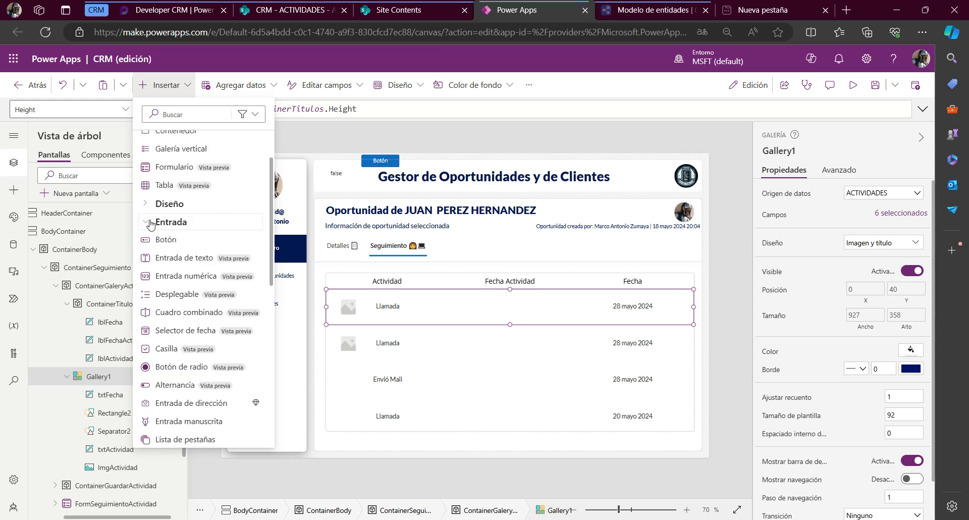
left_click(150, 222)
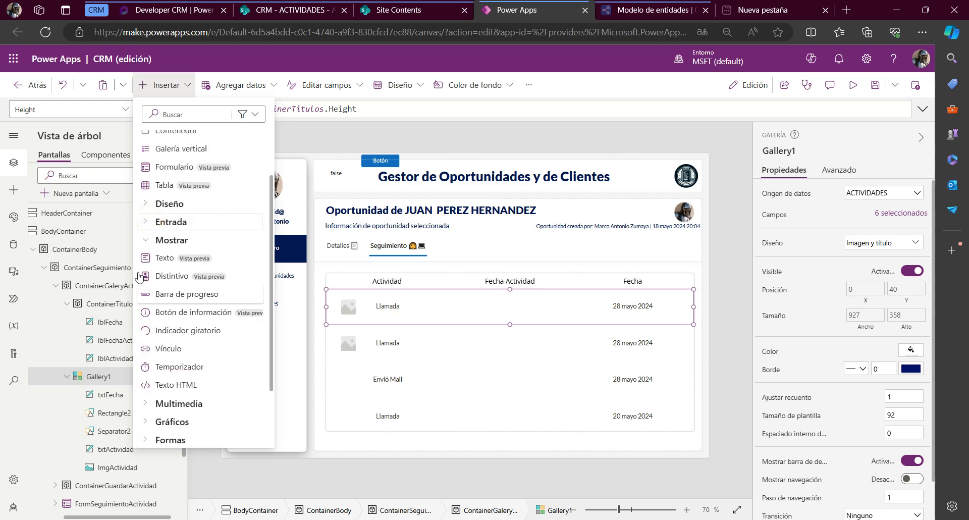
scroll(141, 277, "up", 2)
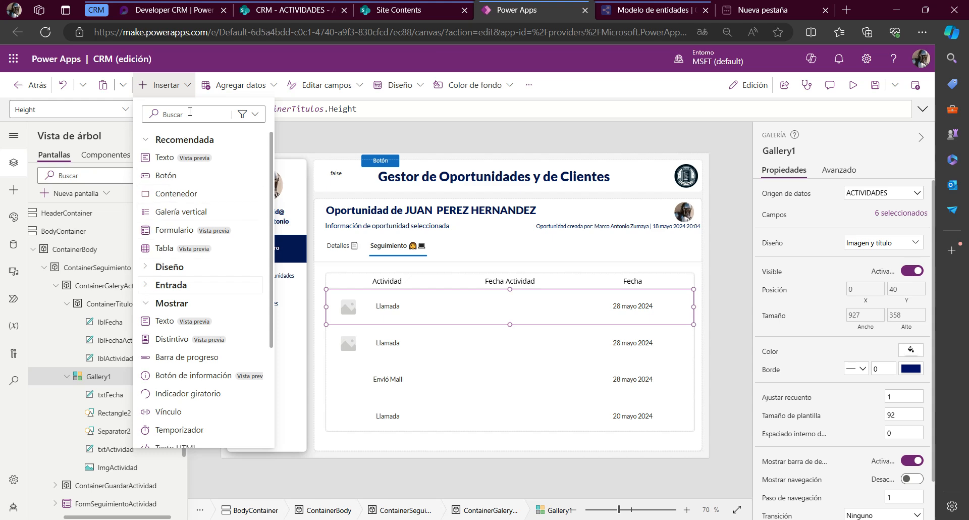
scroll(183, 431, "down", 1)
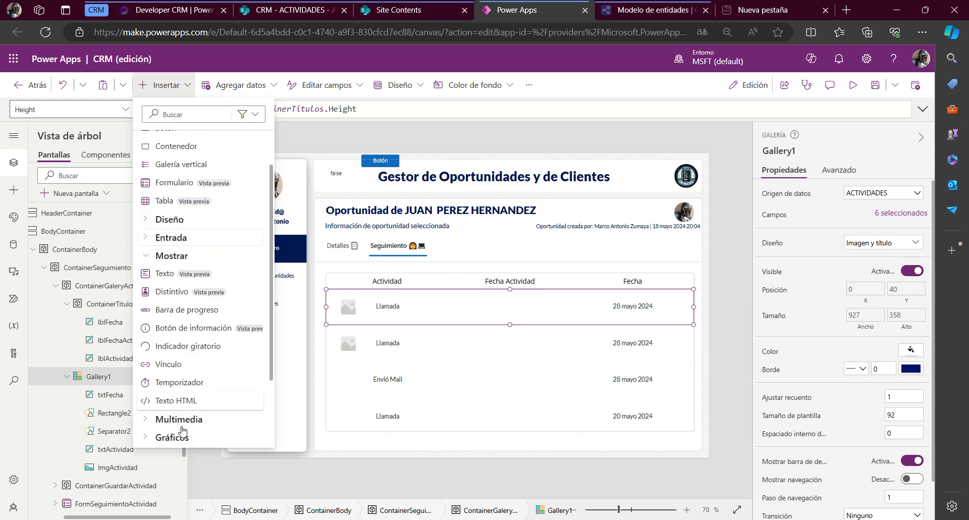
scroll(183, 430, "down", 2)
left_click(151, 415)
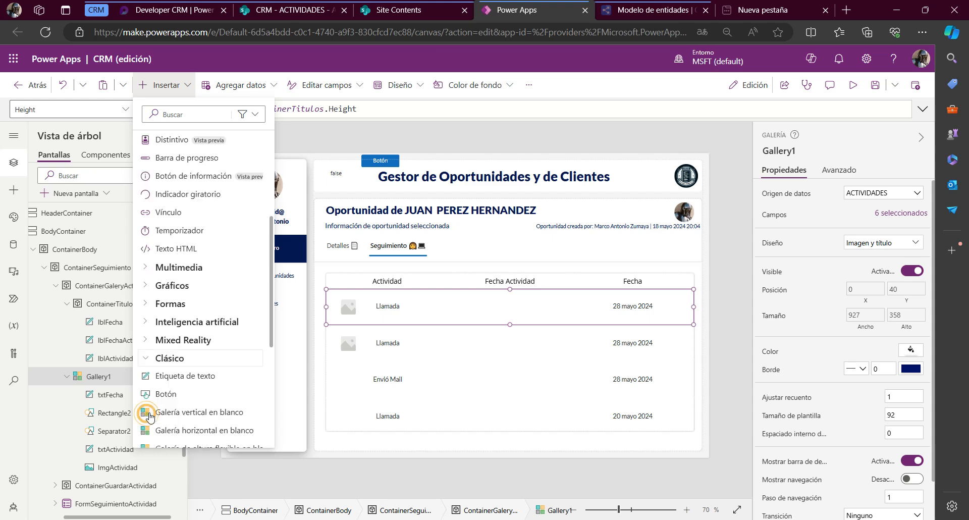
scroll(149, 404, "down", 1)
left_click(167, 327)
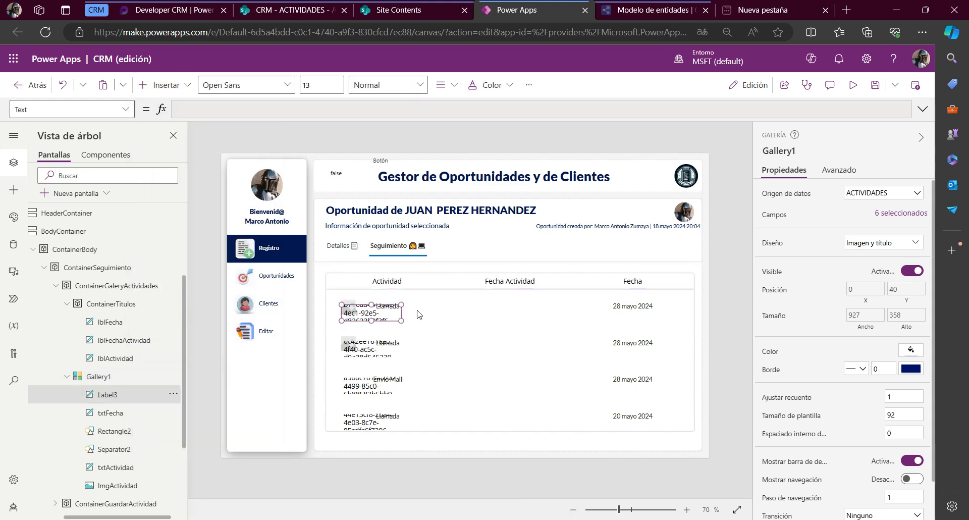
left_click(374, 313)
left_click_drag(374, 313, 483, 303)
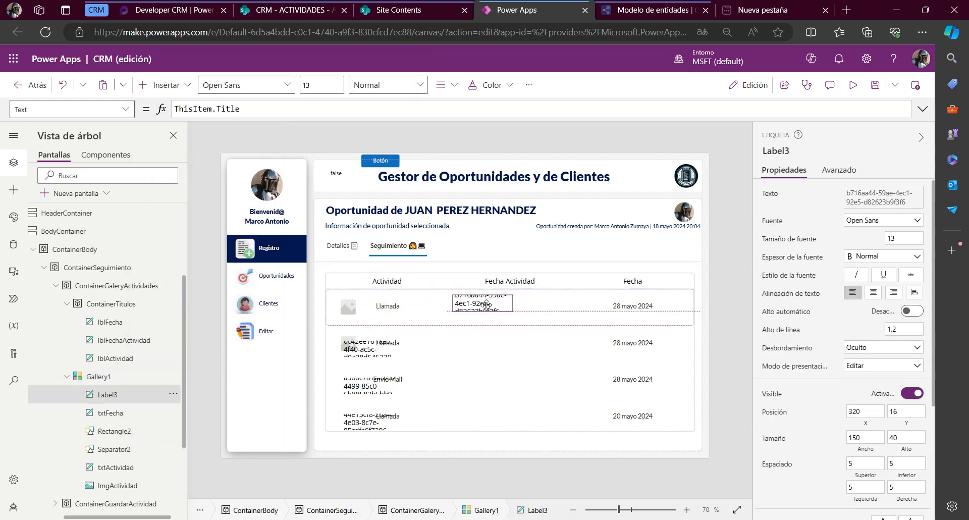
Set the Text formula of the new Gallery1 label to ThisItem.'Fecha de Actividad'
double_click(225, 109)
type("fec")
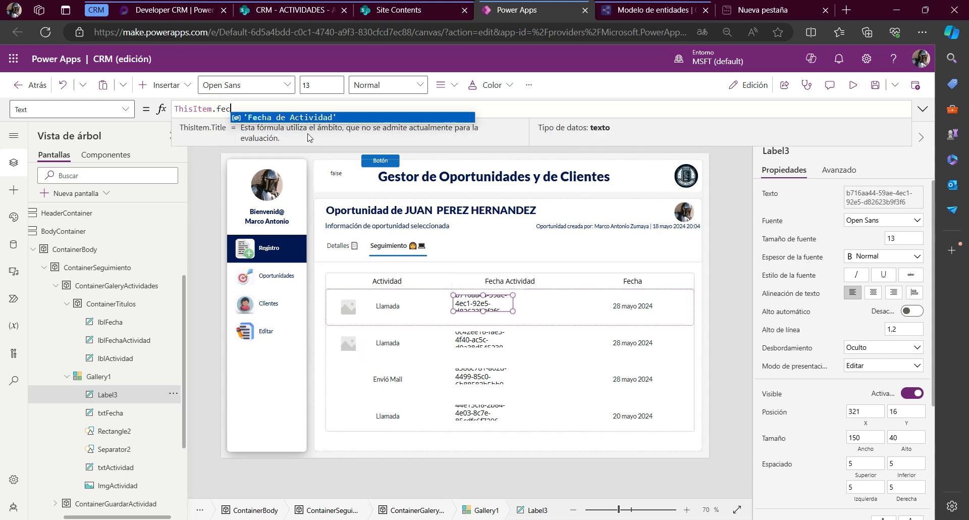
left_click(283, 117)
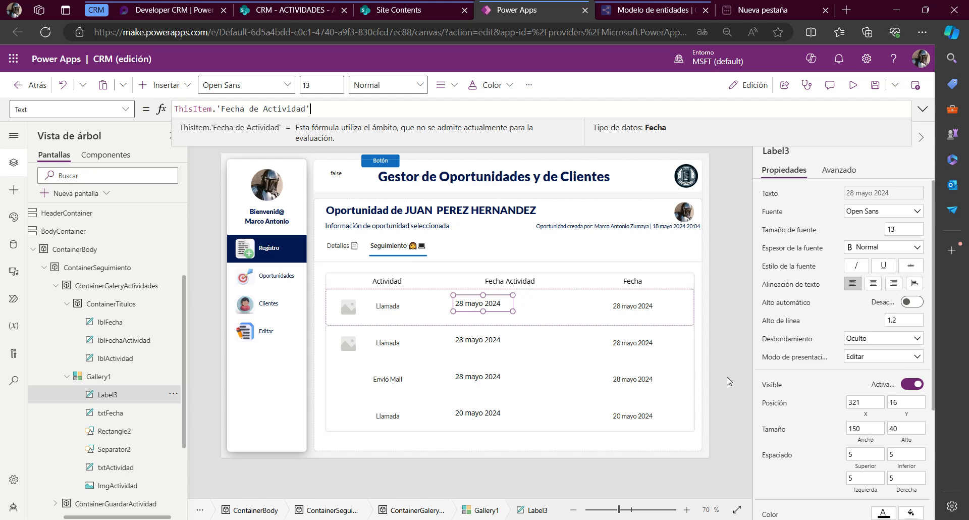
Bind the date label's X property to lblFechaActividad.X, using the copied formula
left_click(70, 109)
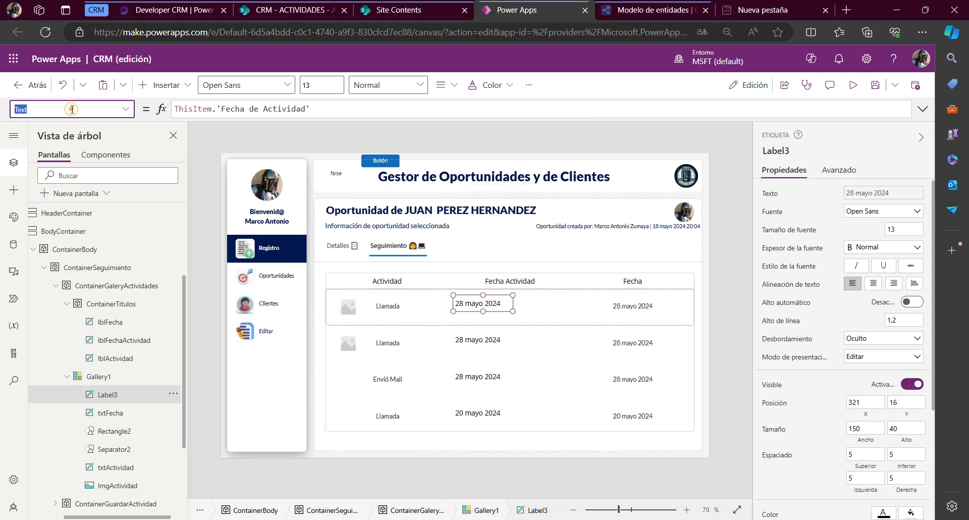
type("x")
key("Return")
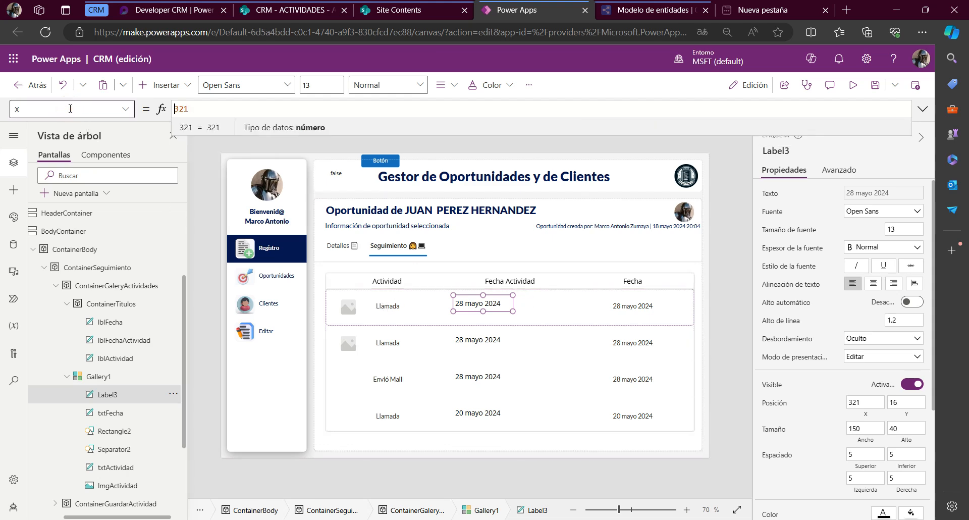
key("ctrl+a")
type("lblFechaActividad.X")
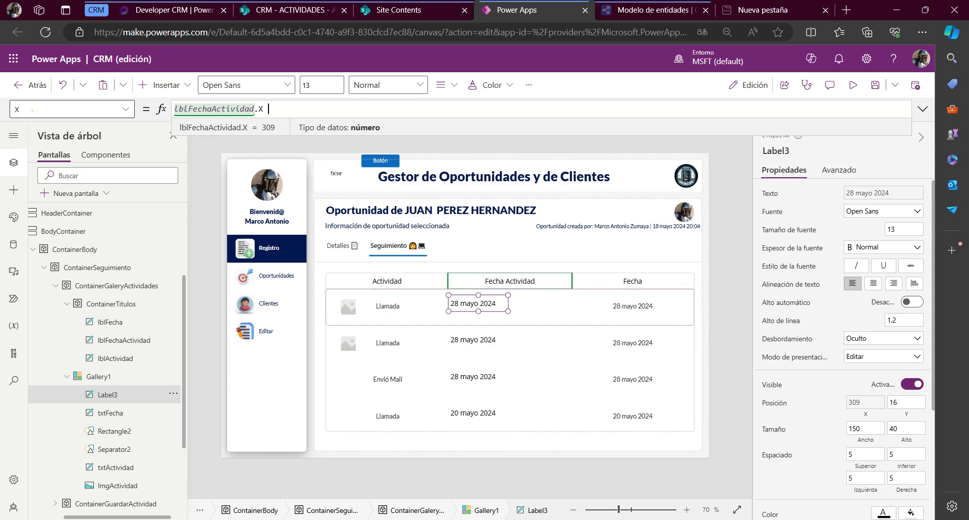
Set the date label's Width to lblFechaActividad.Width and center its text
left_click(33, 110)
type("Width")
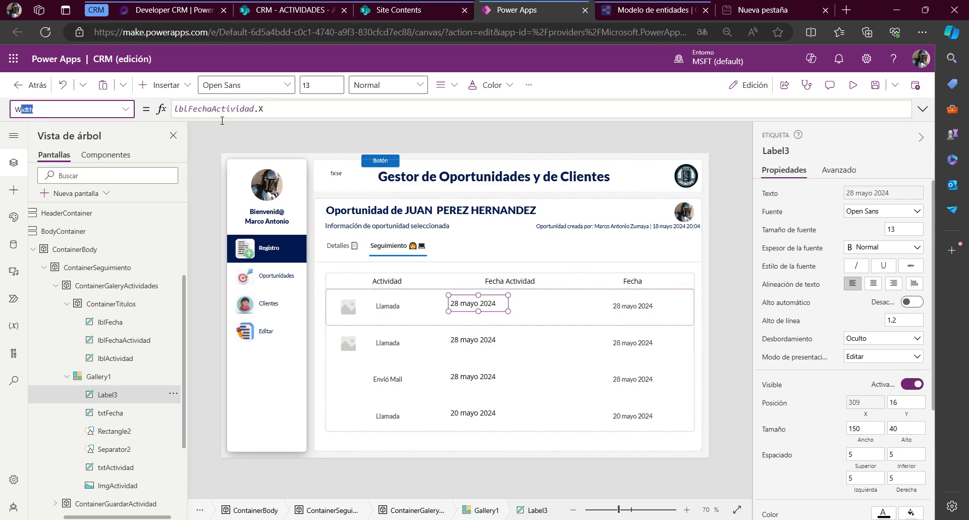
key("Return")
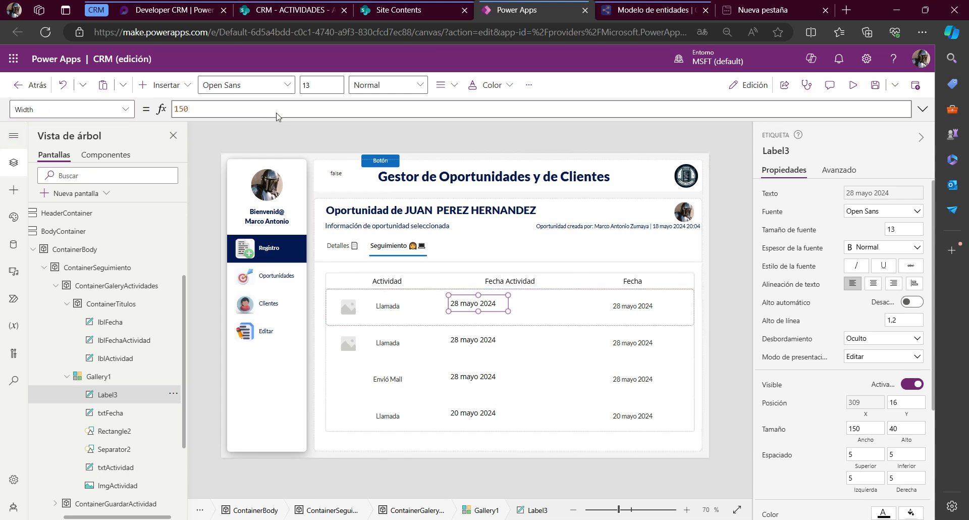
left_click(240, 106)
double_click(241, 106)
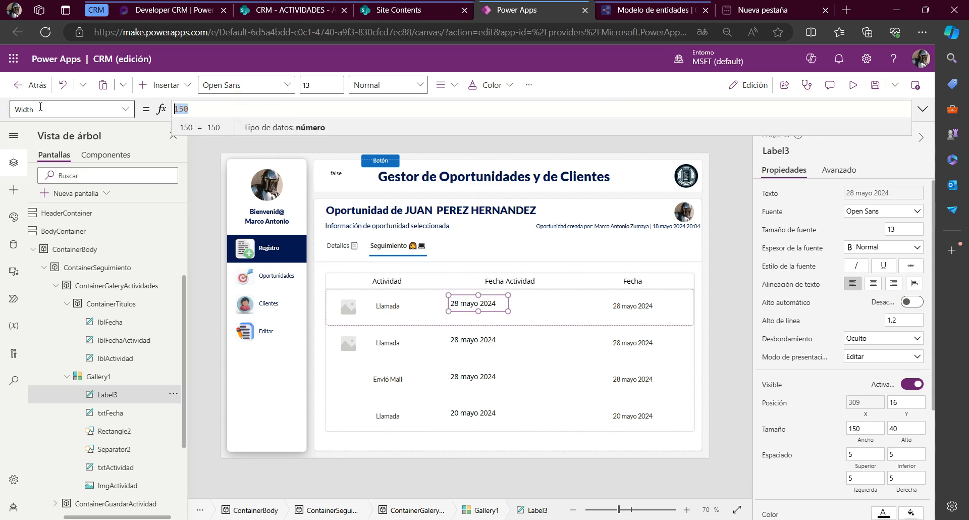
type("lblFechaActividad.X")
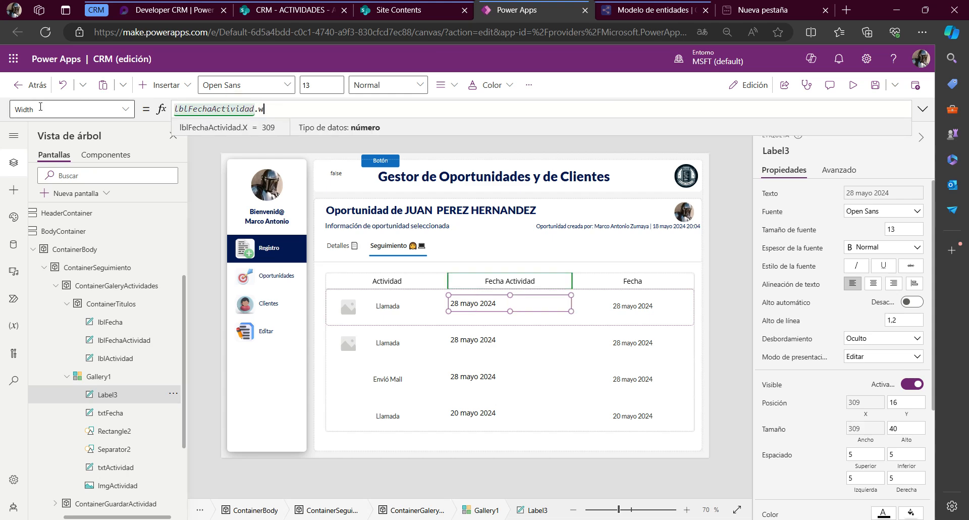
key("BackSpace")
type("w")
key("Return")
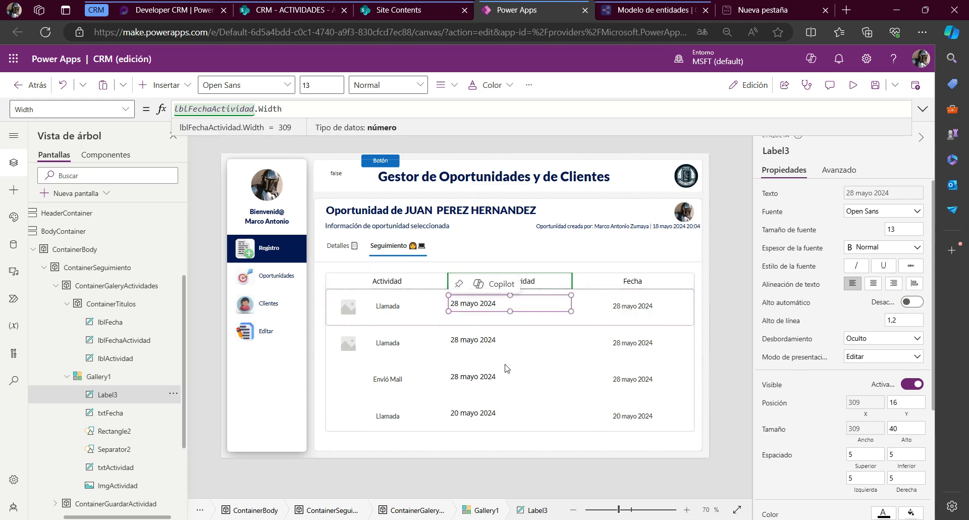
key("ctrl+e")
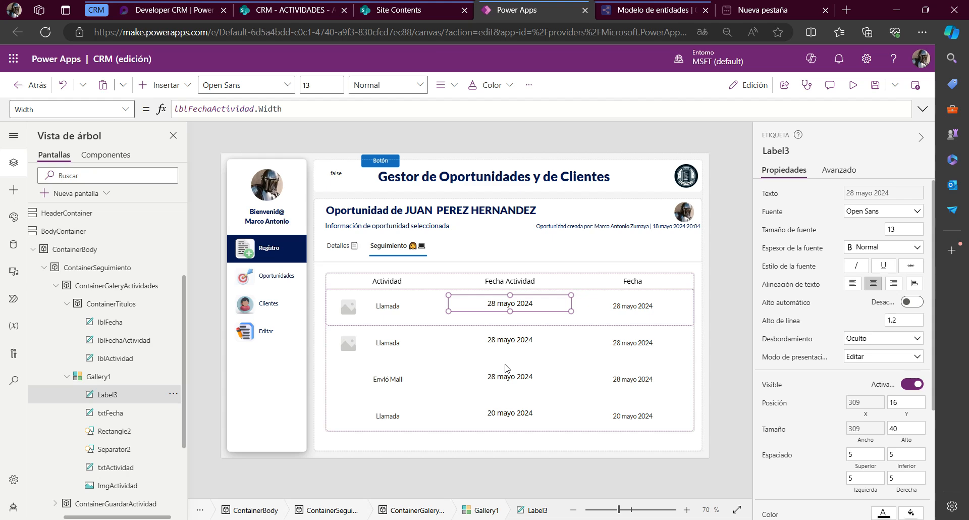
Copy txtActividad's Size formula, DesignSystem.tamañoFuenteNormal, and apply it to the Size of the activity-date label
left_click(386, 309)
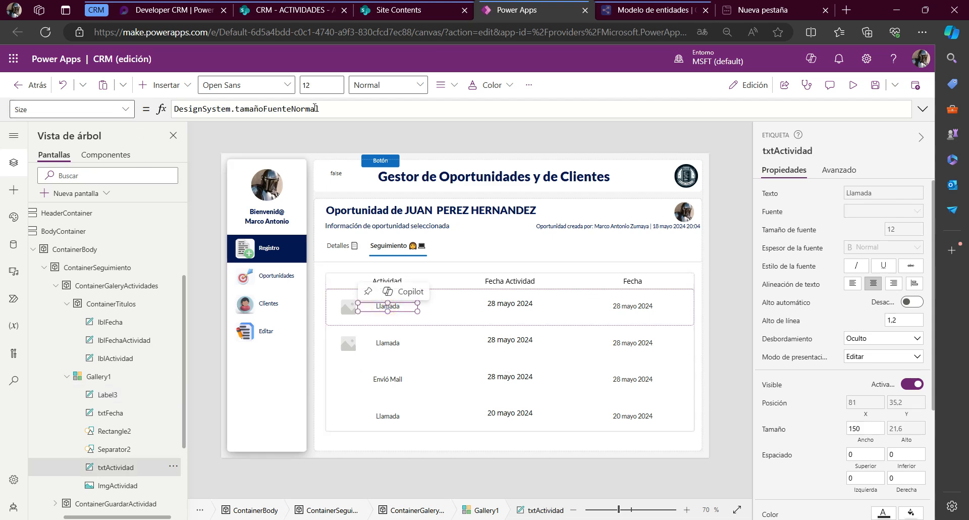
triple_click(347, 106)
key("ctrl+c")
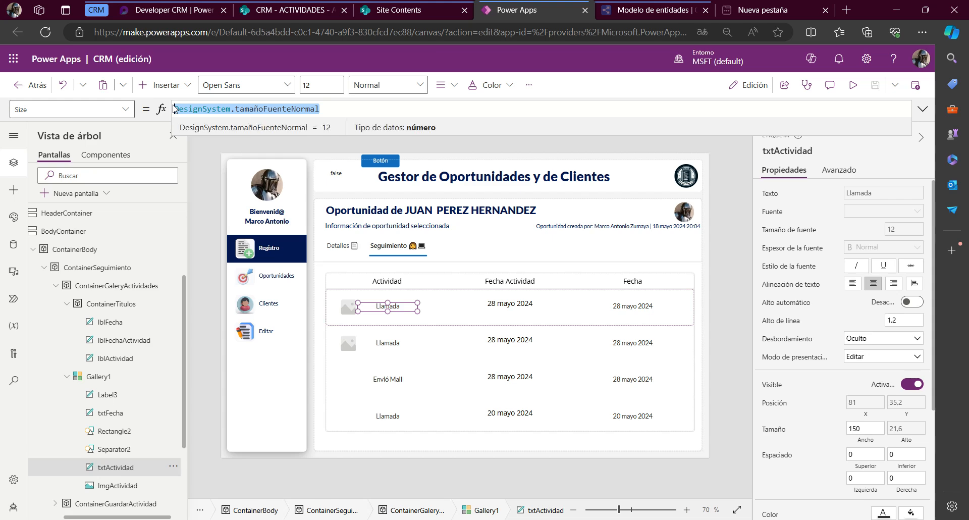
left_click(500, 306)
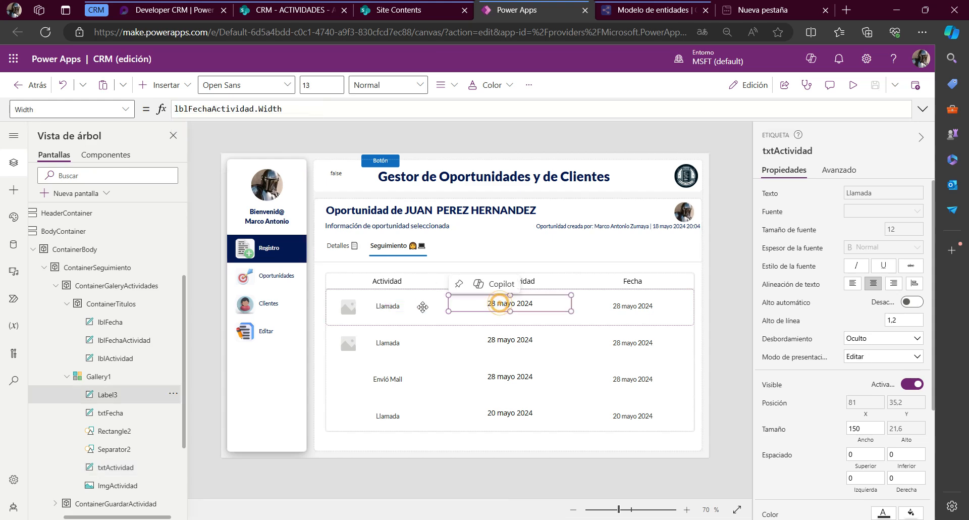
left_click(85, 107)
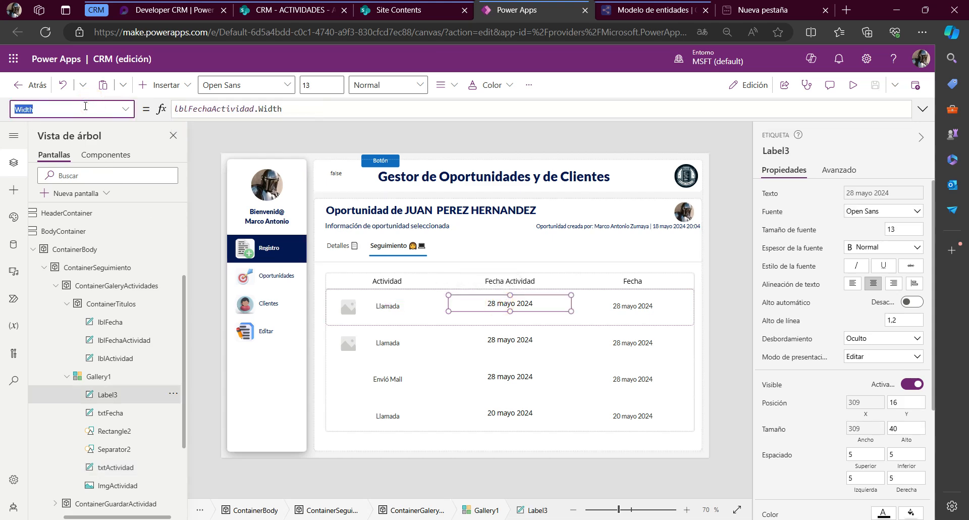
type("Size")
key("Return")
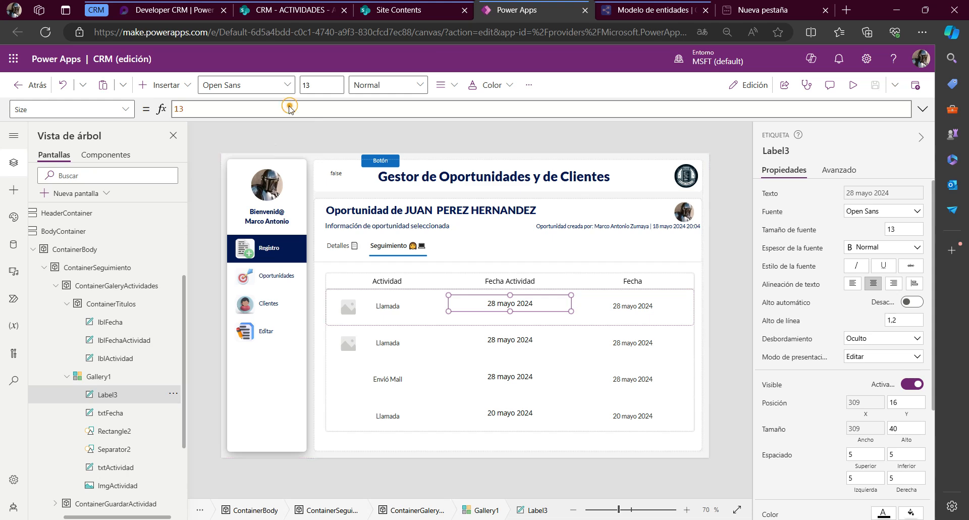
key("ctrl+v")
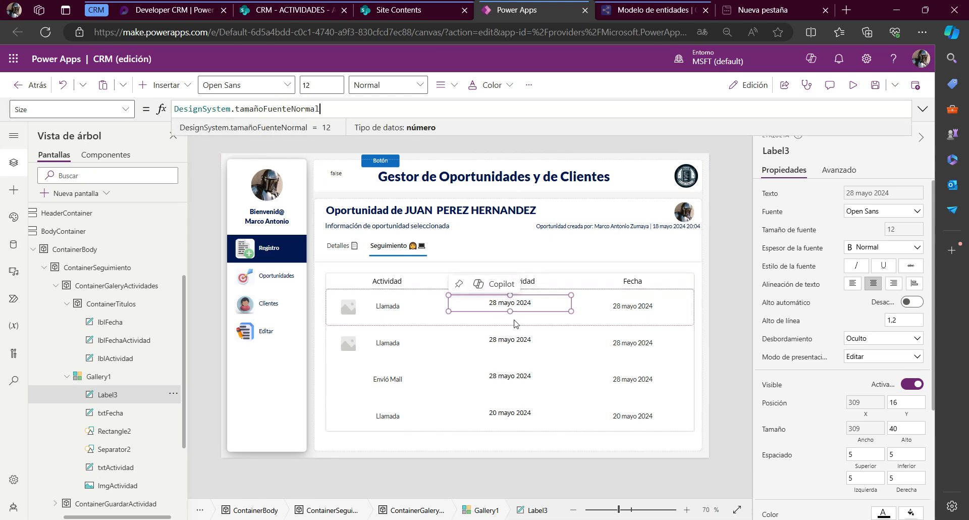
Copy the txtActividad control name and set the date label's Y property to txtActividad.Y
left_click(388, 307)
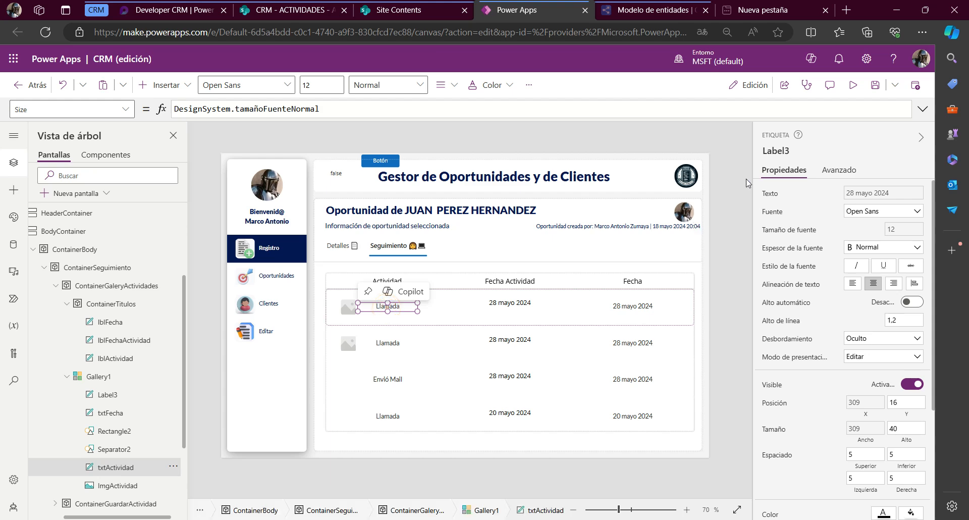
double_click(771, 152)
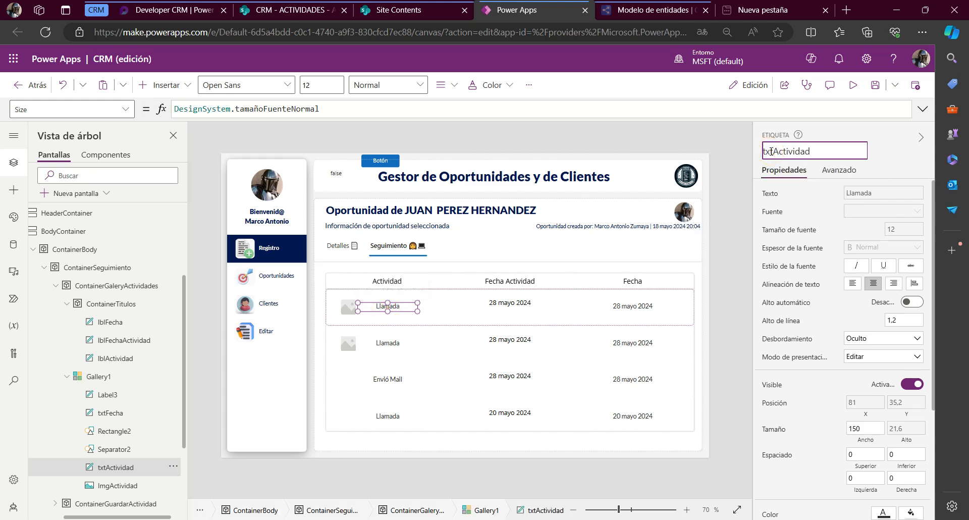
left_click_drag(838, 152, 727, 155)
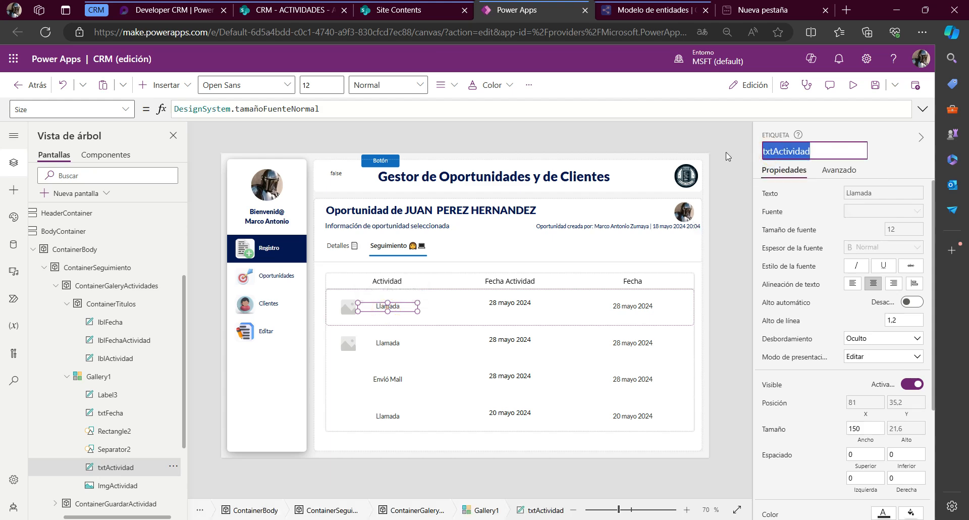
left_click(727, 155)
left_click(517, 303)
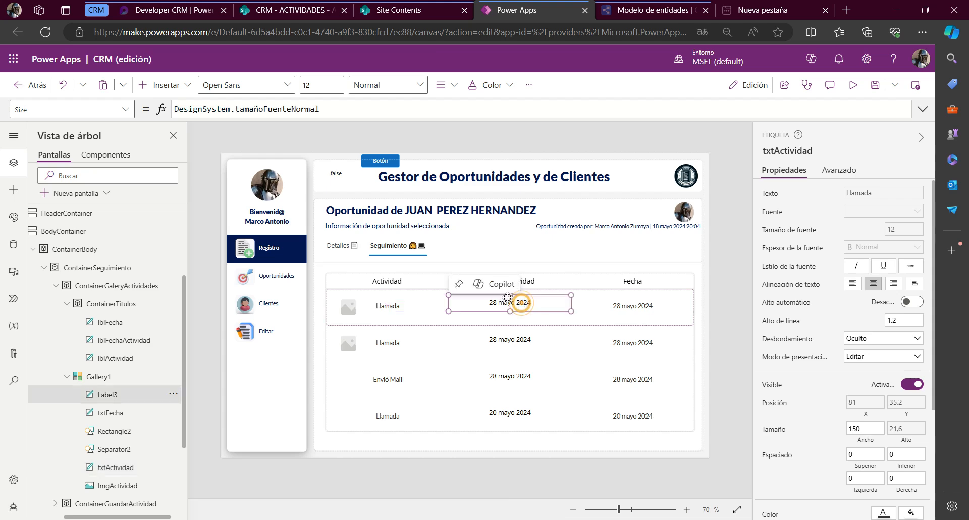
left_click(80, 112)
type("y")
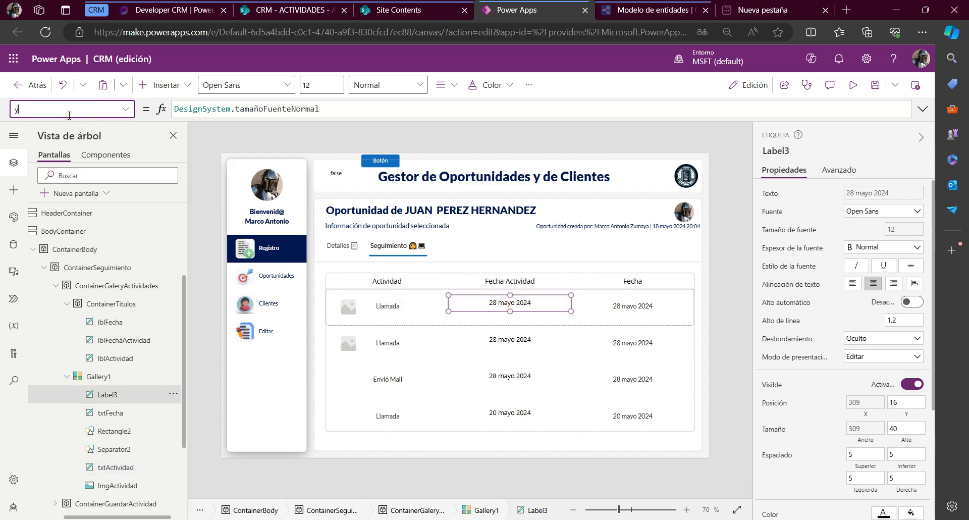
key("Return")
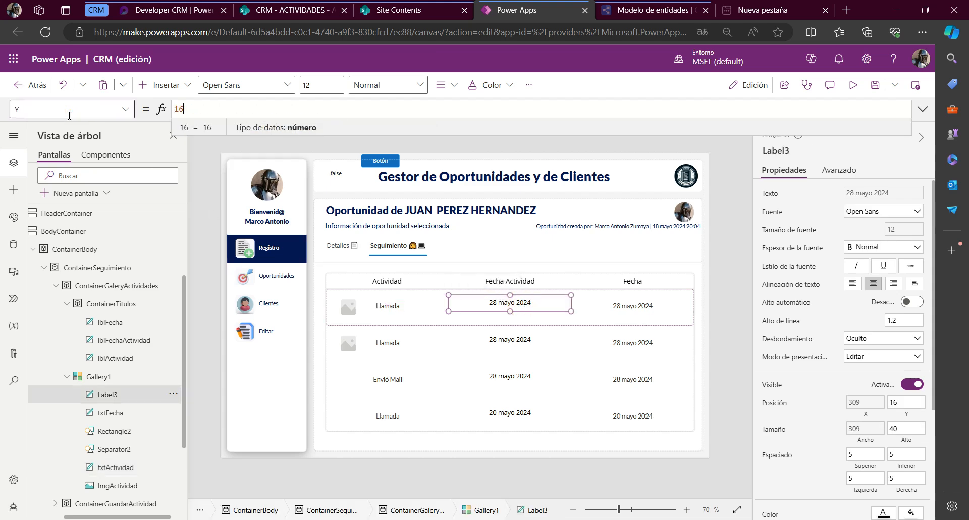
key("ctrl+a")
type("txtActividad.Y")
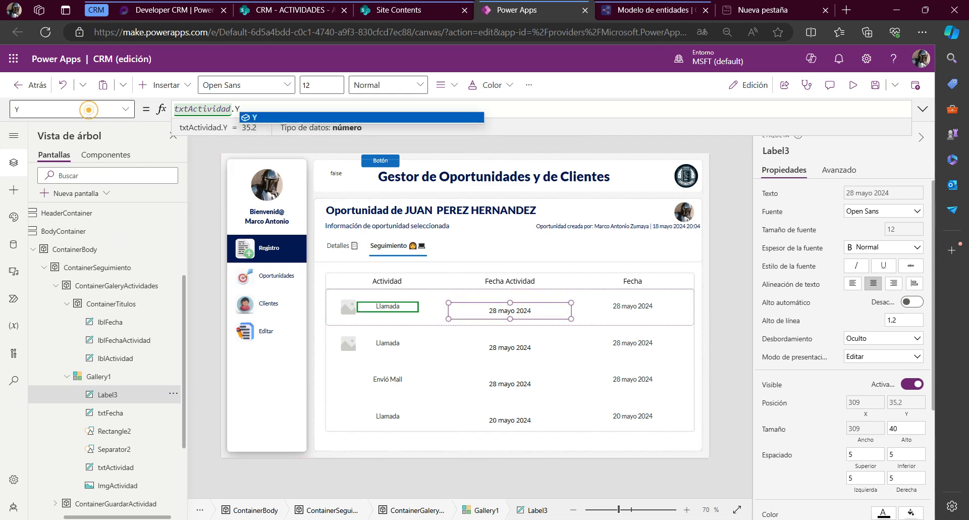
Set the Height property of the activity-date label to txtActividad.Height
left_click(89, 109)
type("Height")
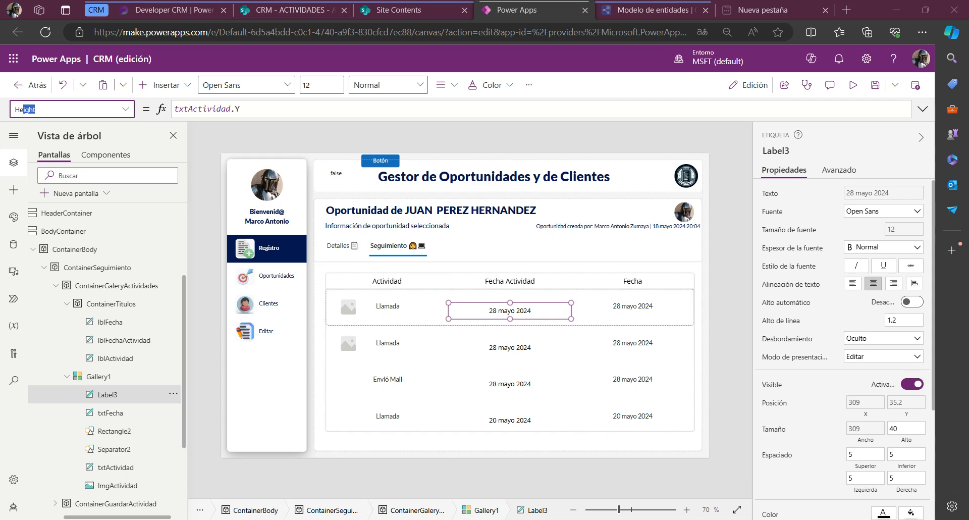
key("Return")
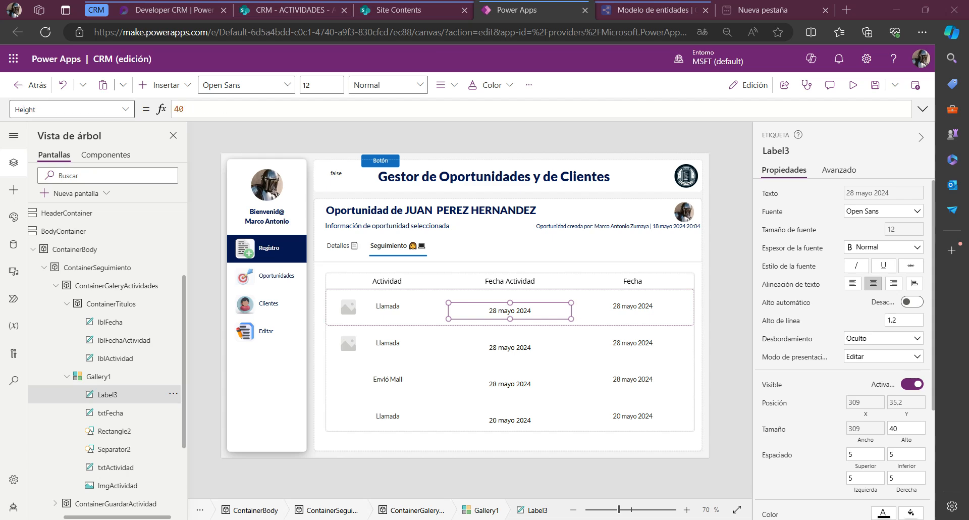
double_click(199, 115)
type("txtActividad.he")
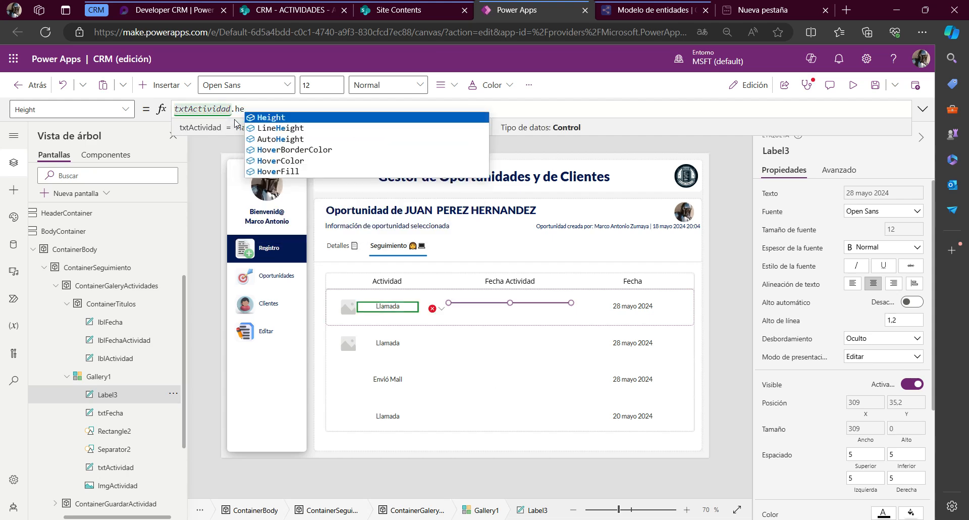
key("Tab")
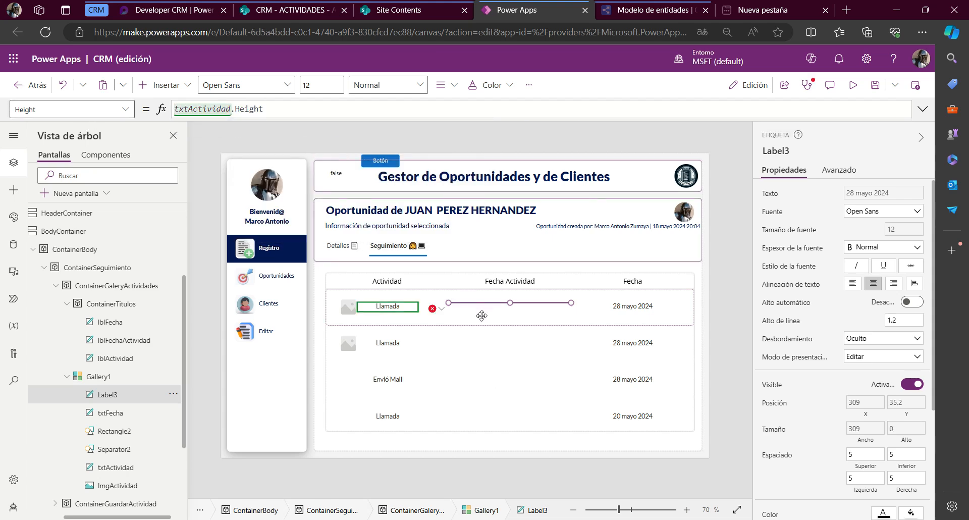
left_click(269, 109)
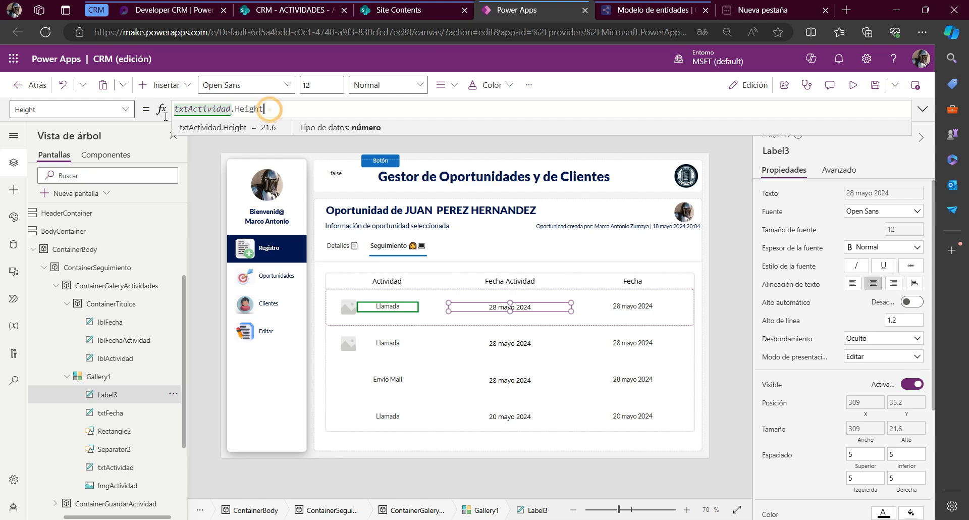
key("shift+Home")
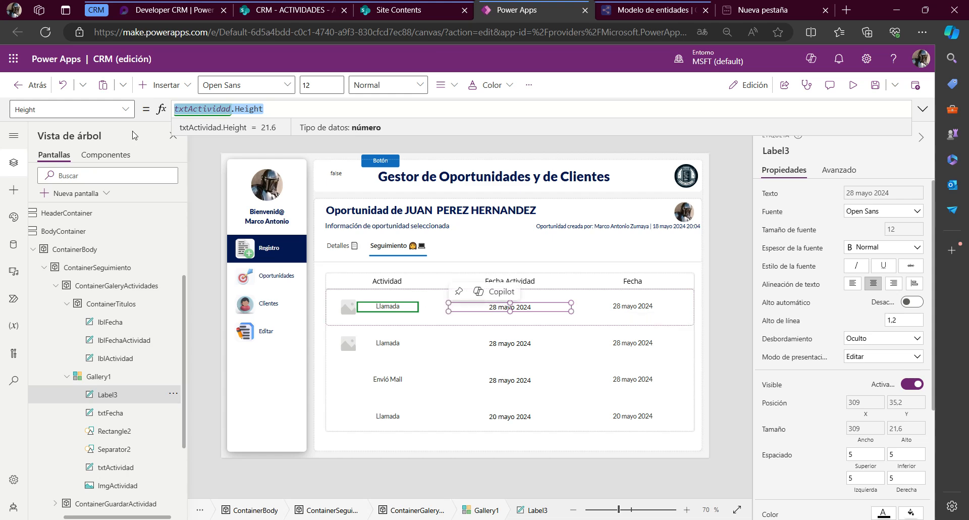
left_click(55, 109)
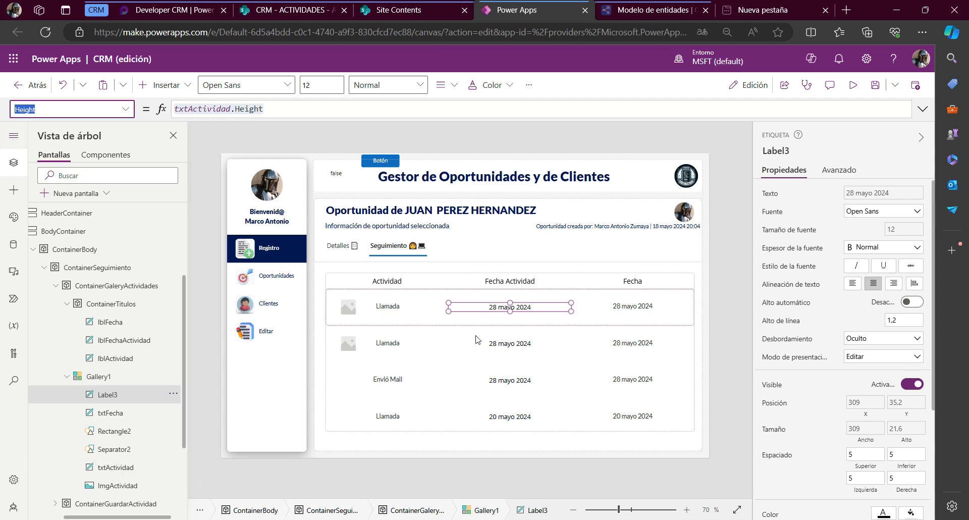
Copy the Font formula of the txtActividad label, DesignSystem.tipoFuente
left_click(398, 306)
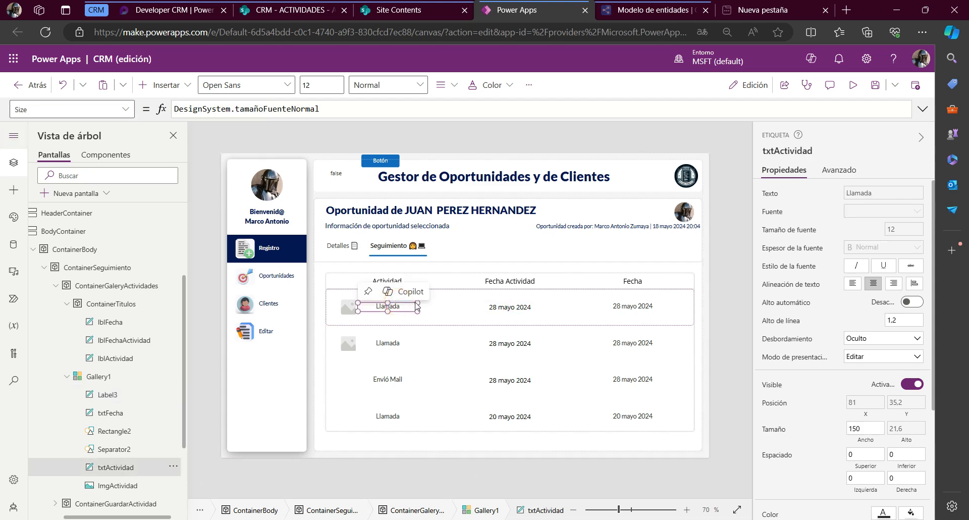
left_click(86, 106)
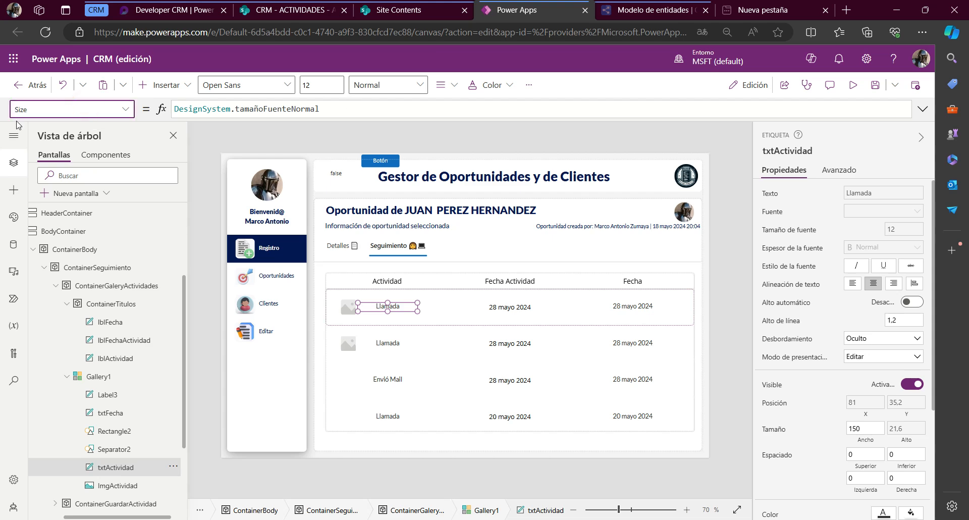
key("ctrl+a")
type("FocusedBorderColor")
key("Return")
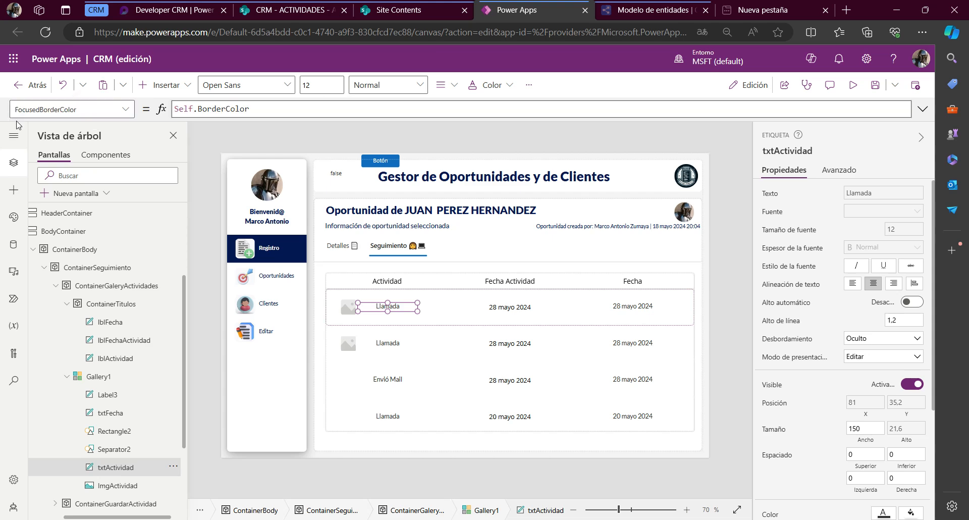
left_click(39, 108)
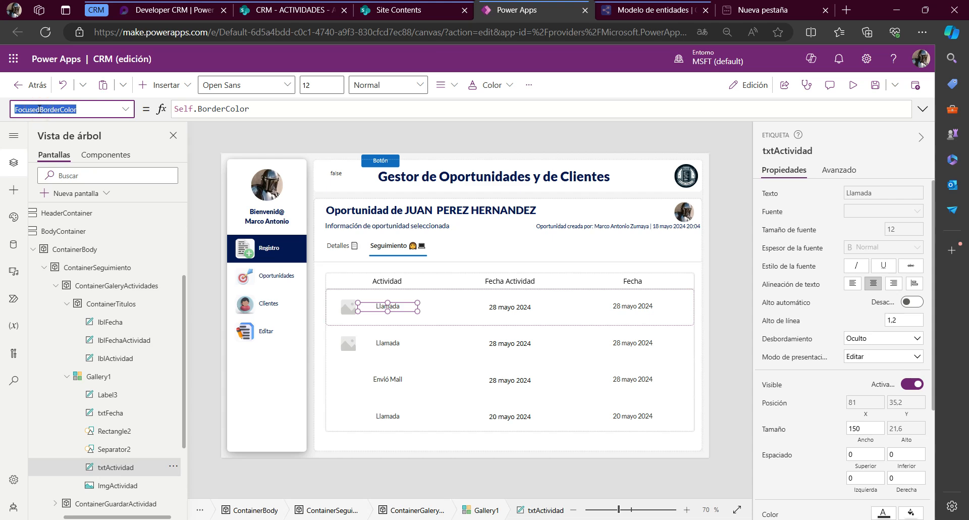
type("Fon")
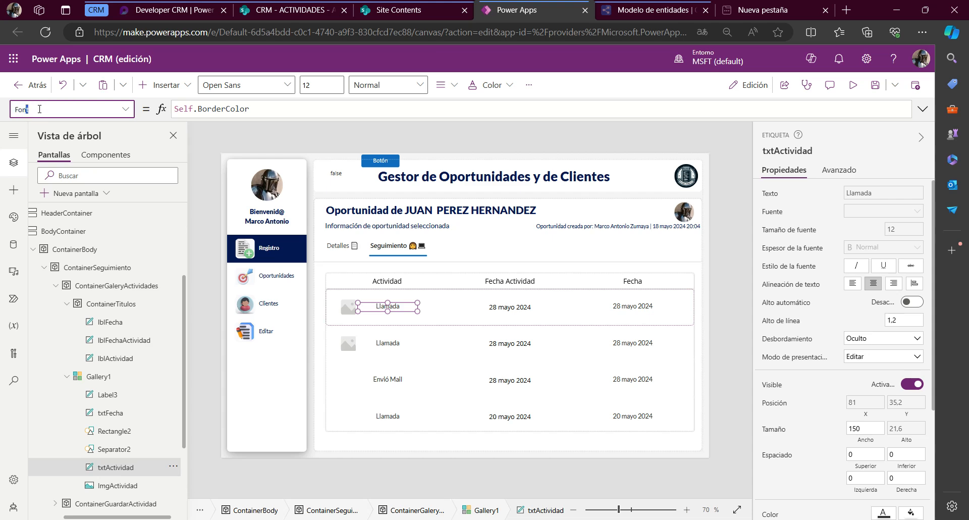
key("Return")
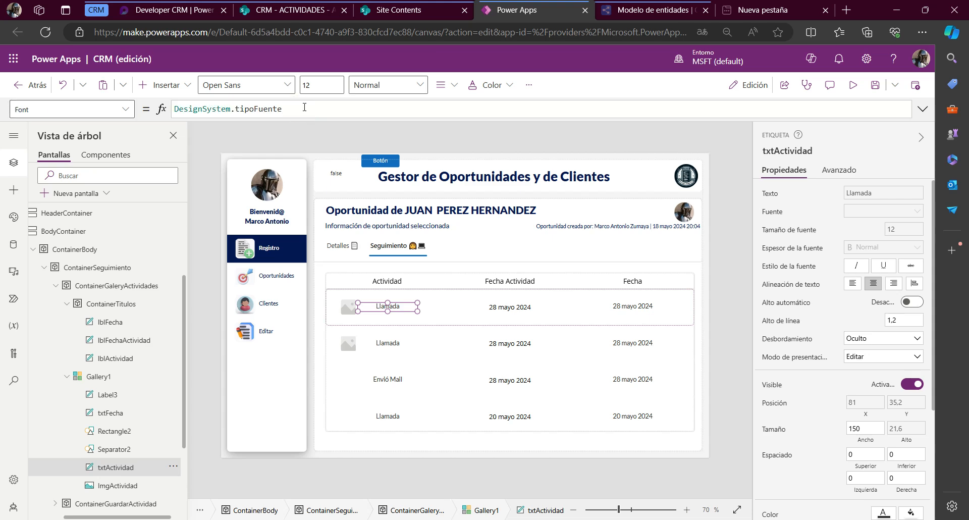
triple_click(297, 110)
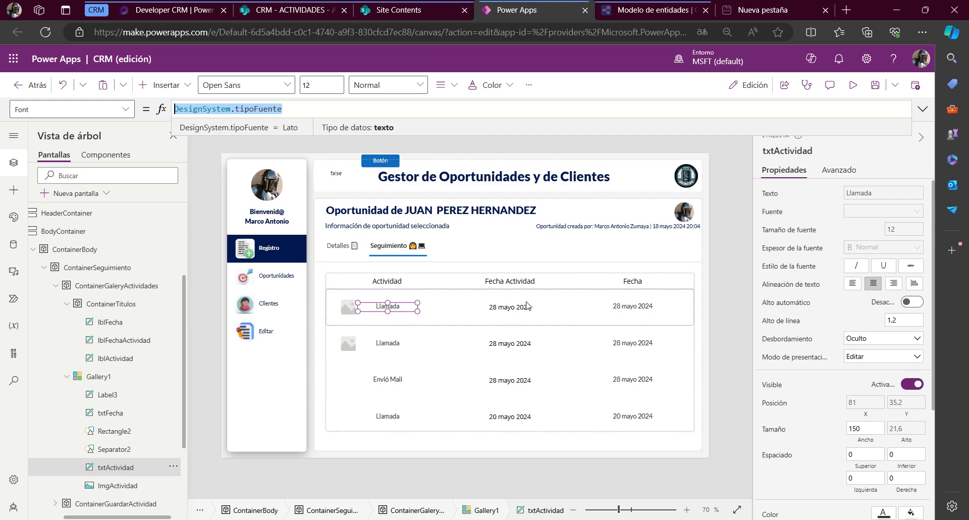
Set the Font property of the activity-date label, Label3, to DesignSystem.tipoFuente
left_click(512, 308)
left_click(512, 308)
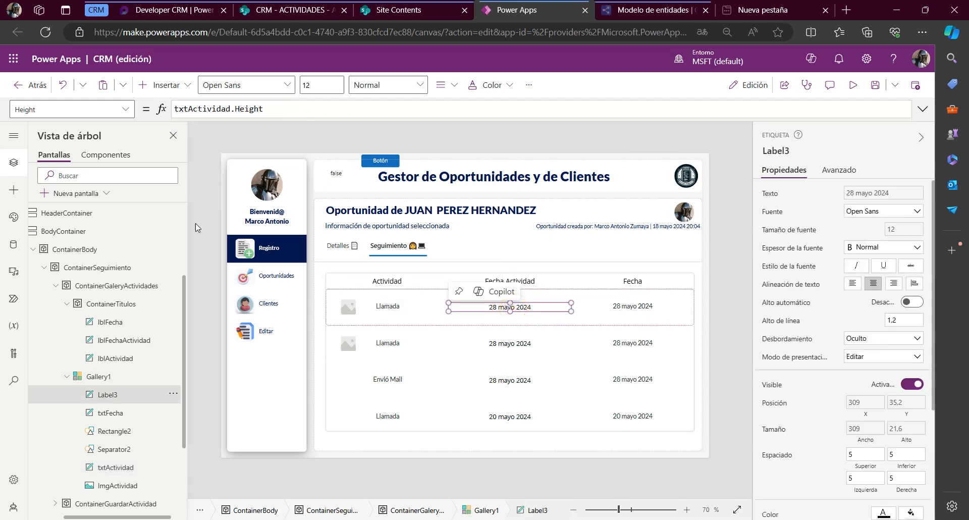
left_click(79, 105)
type("Fon")
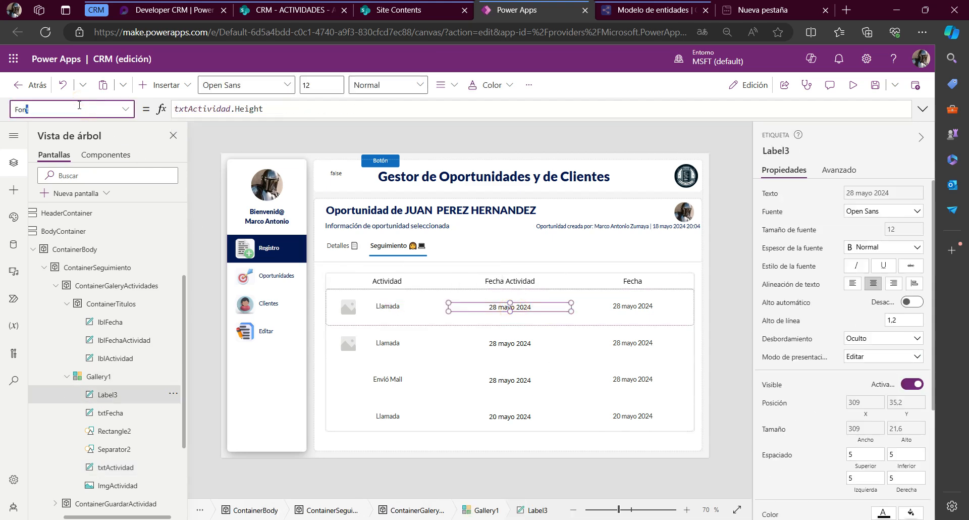
type("t")
key("Return")
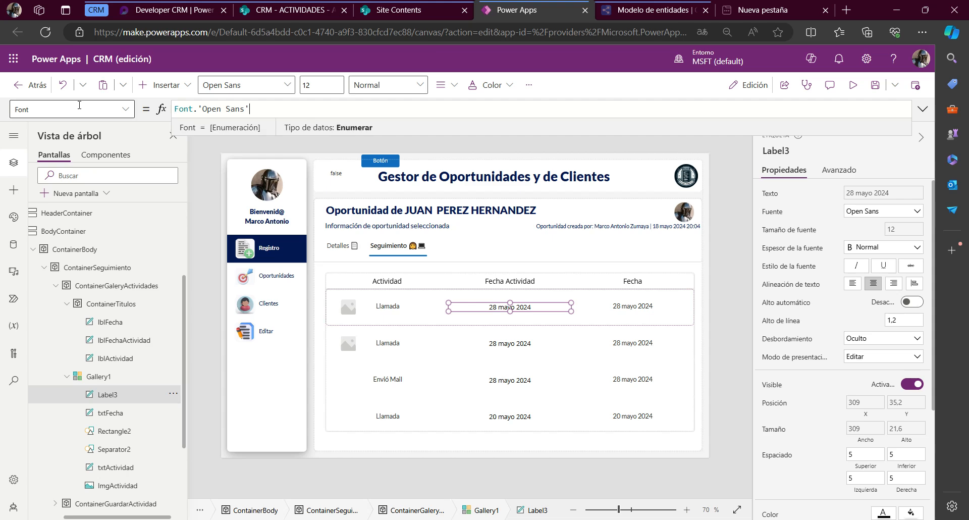
type("DesignSystem.tipoFuente")
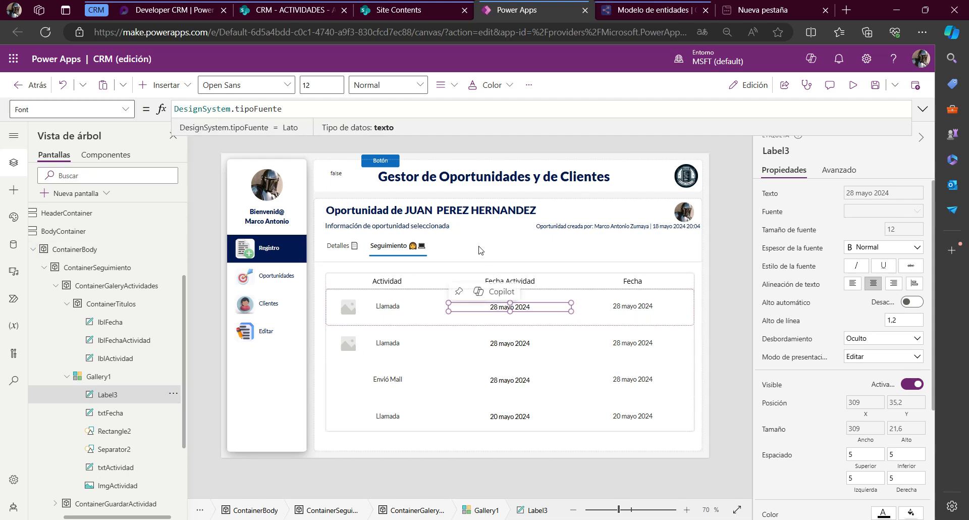
Rename the Fecha column's header label lblFecha as lblFechaCreacion
left_click(630, 282)
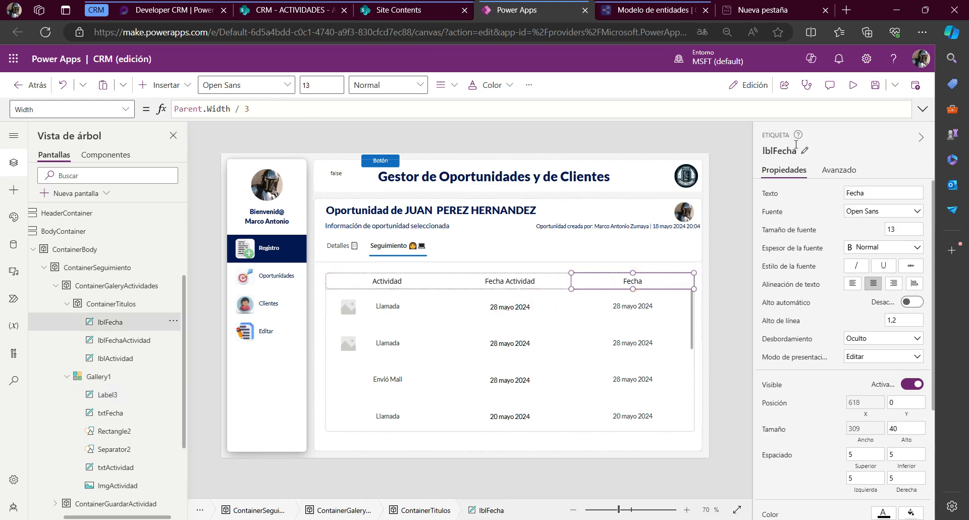
left_click(795, 149)
key("Right")
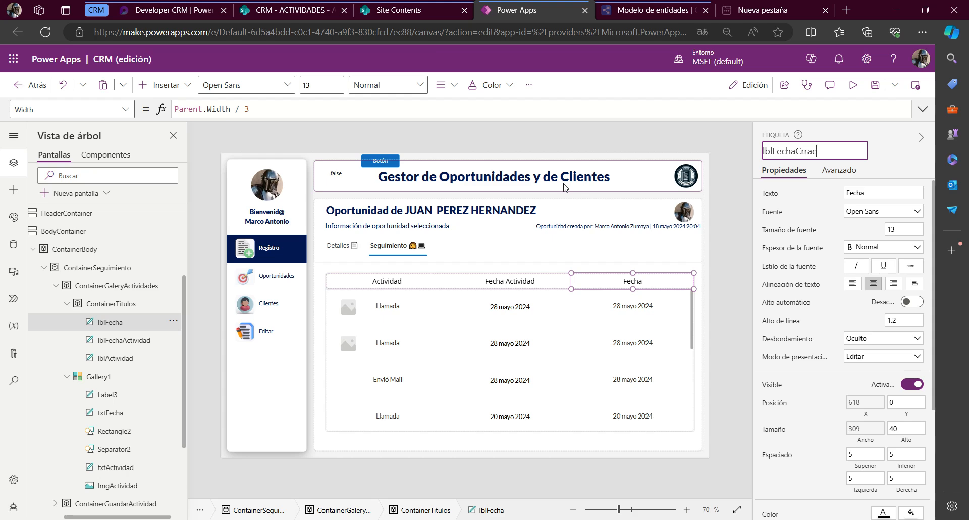
type("Creacion")
key("Return")
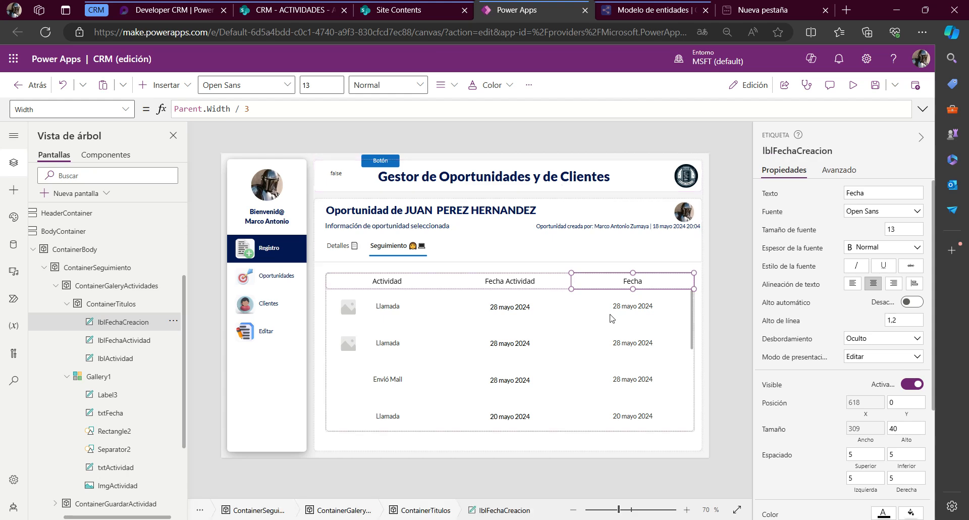
Set the Text property of the gallery's txtFecha label to ThisItem.Created
left_click(614, 307)
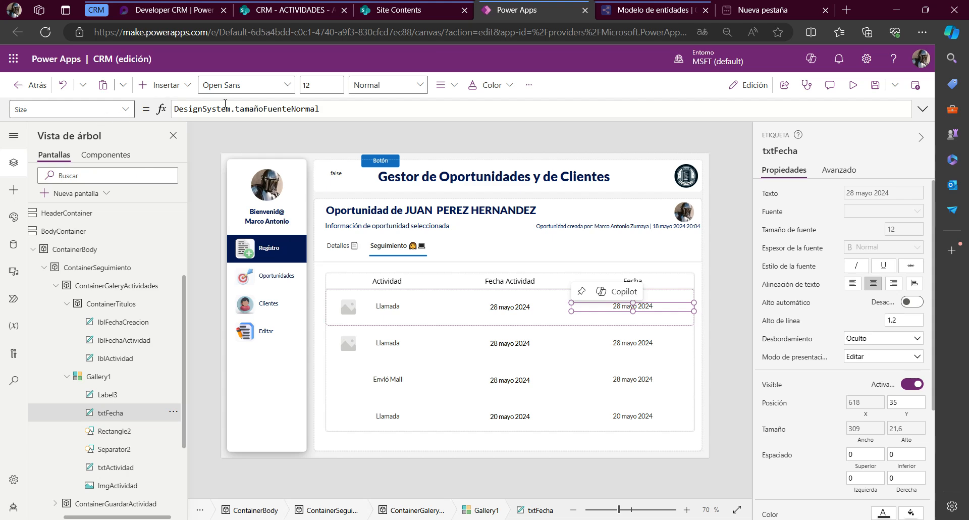
left_click(114, 108)
type("Text")
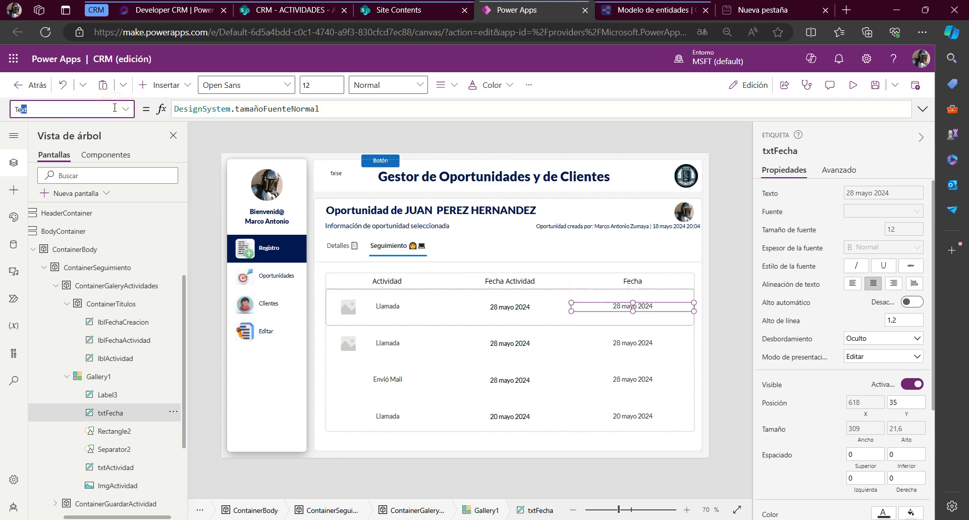
key("Return")
left_click(223, 109)
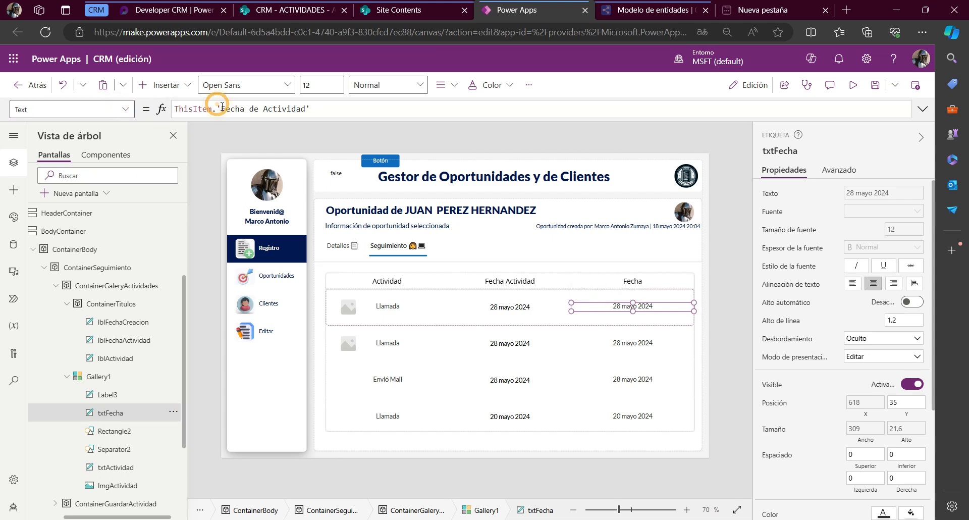
double_click(222, 109)
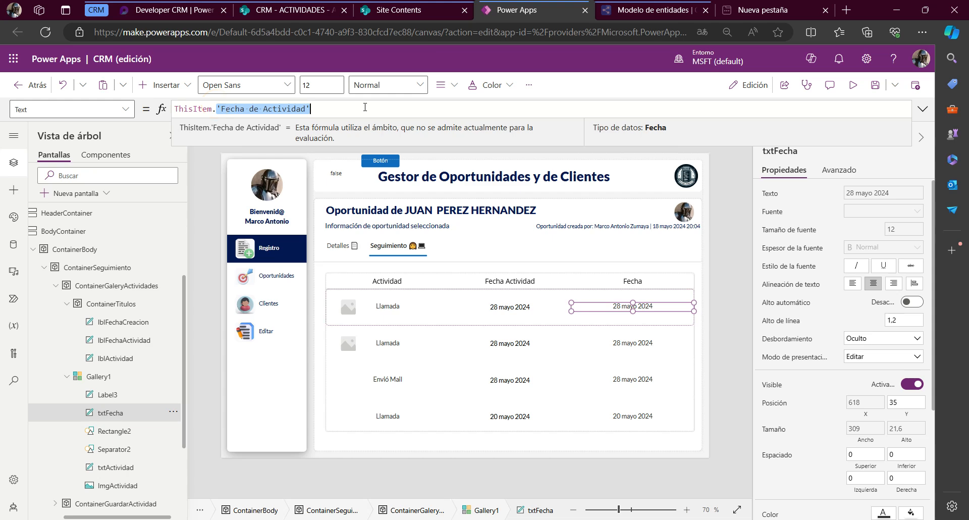
key("BackSpace")
type("cre")
key("Tab")
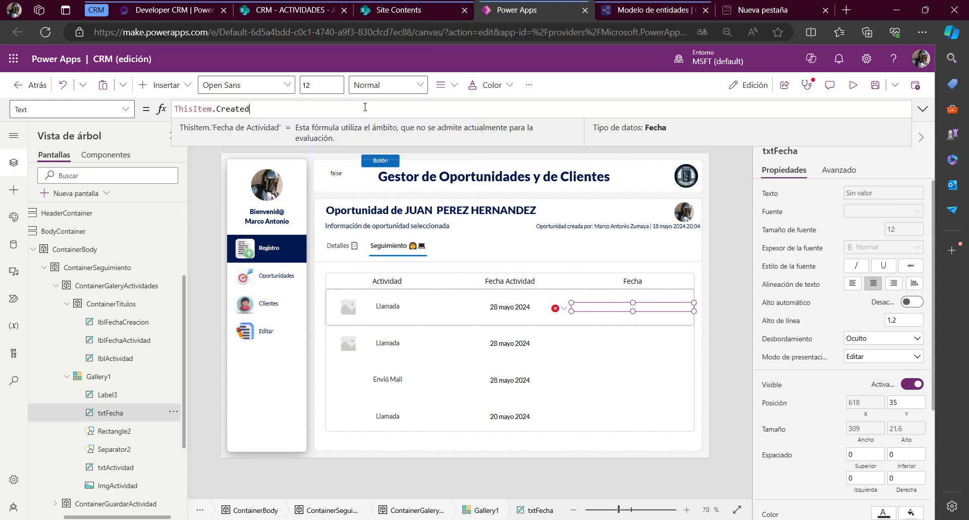
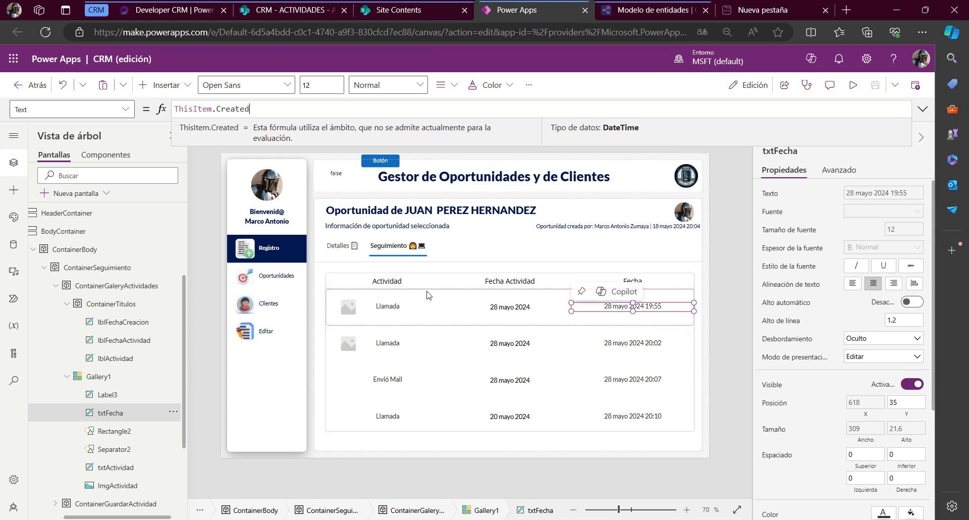
Duplicate the Fecha column's header label lblFechaCreacion inside ContainerTitulos
left_click(399, 281)
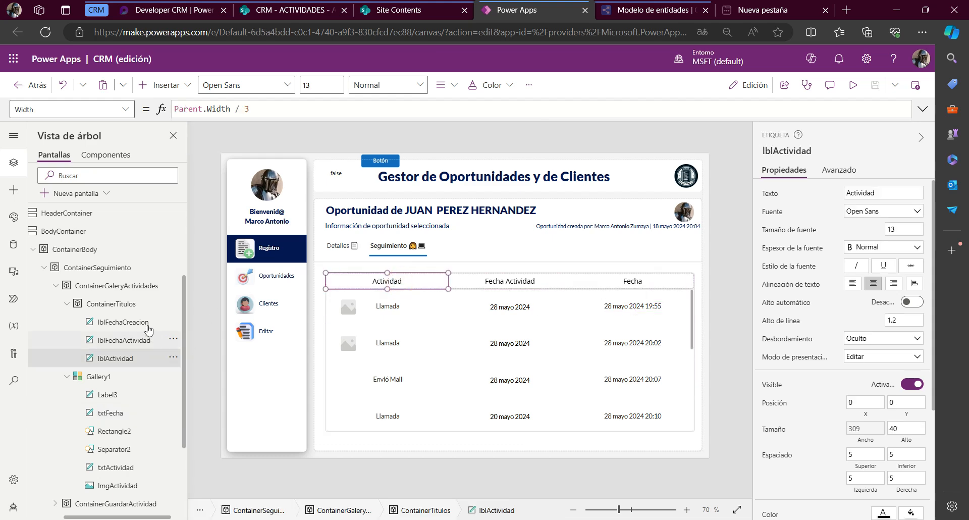
left_click(132, 304)
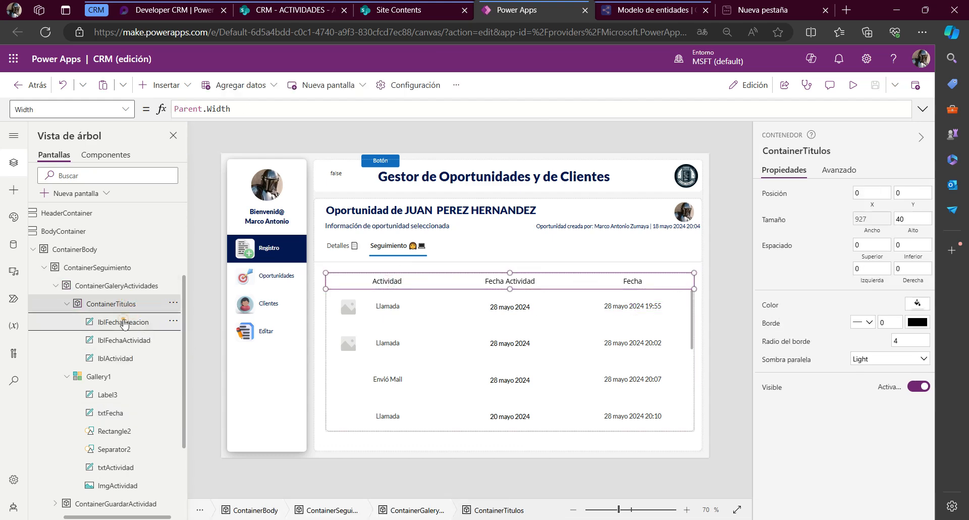
left_click(124, 323)
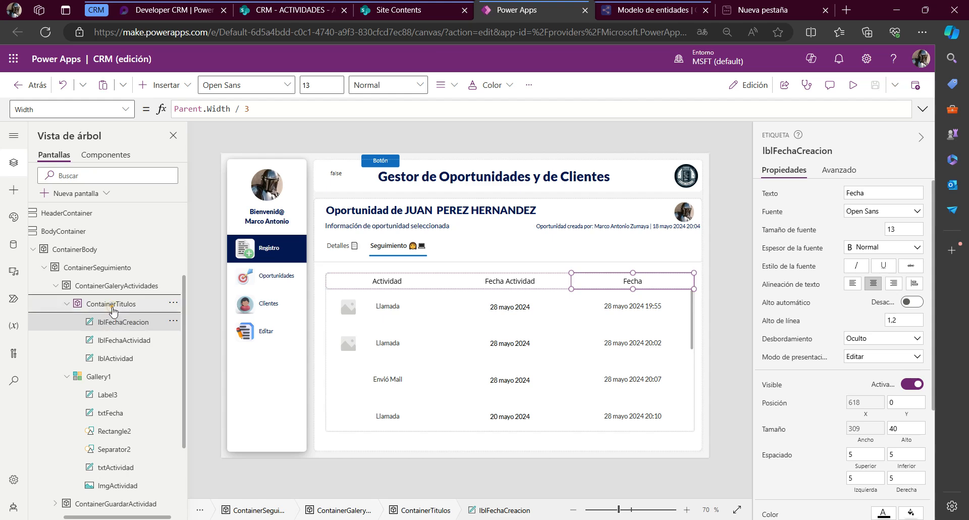
left_click(113, 307)
key("ctrl+v")
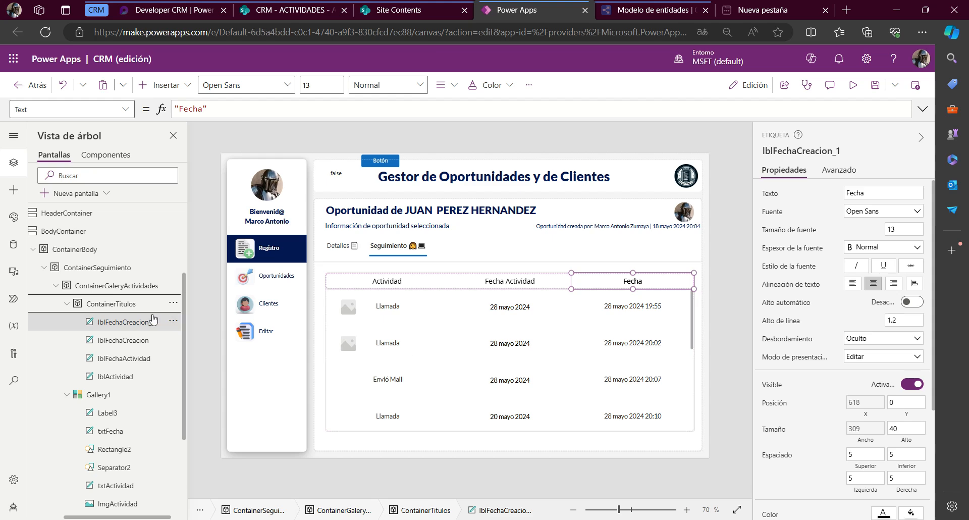
Rename the duplicated header label as lblUsuario
left_click(139, 325)
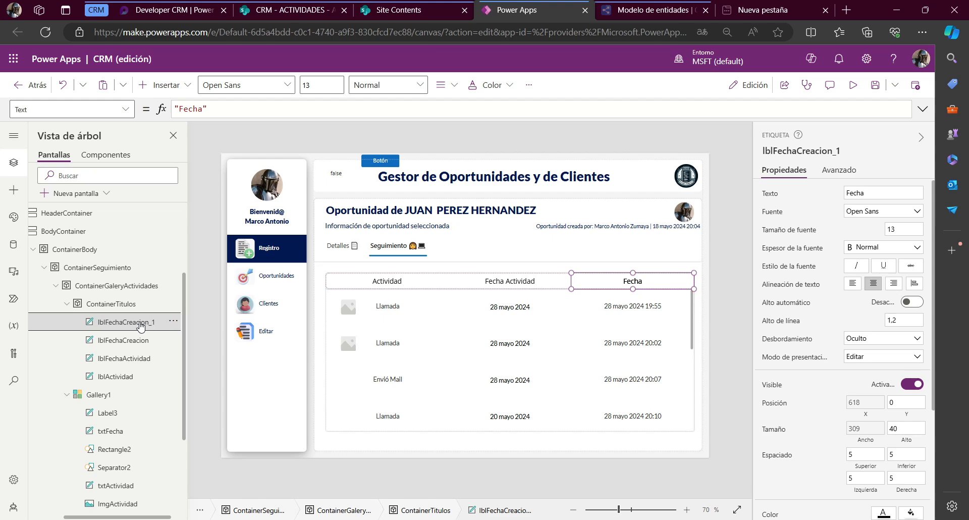
double_click(140, 326)
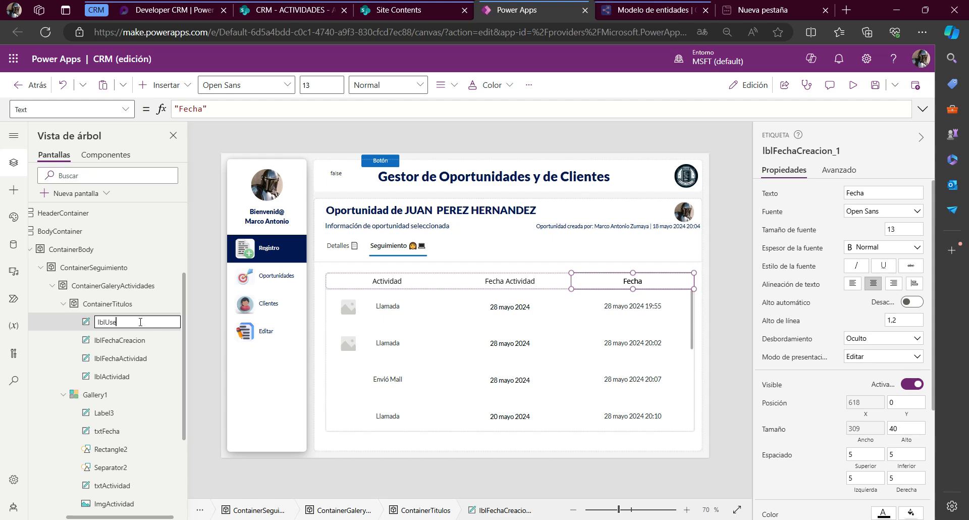
type("lblUsuario")
key("Return")
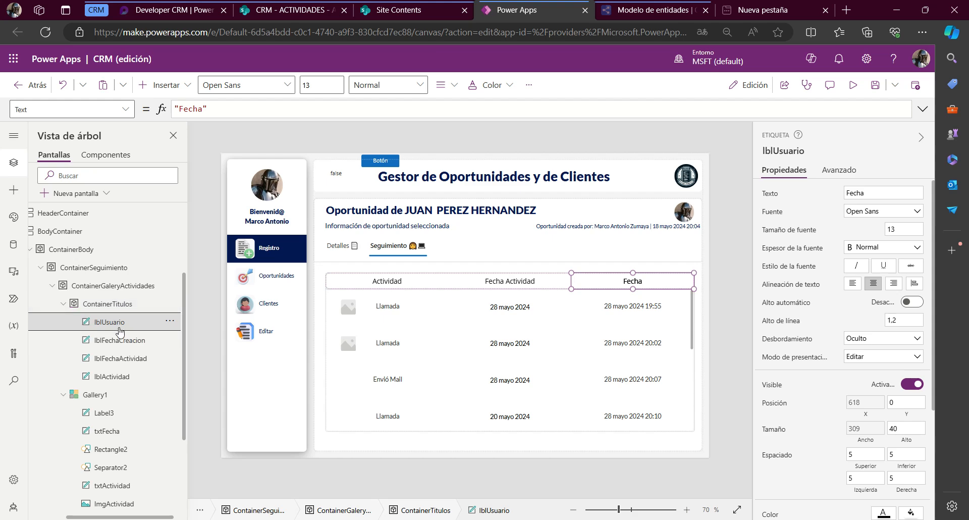
Set the Width of all four header labels in ContainerTitulos to Parent.Width / 4
left_click(119, 341)
left_click(109, 321, "ctrl")
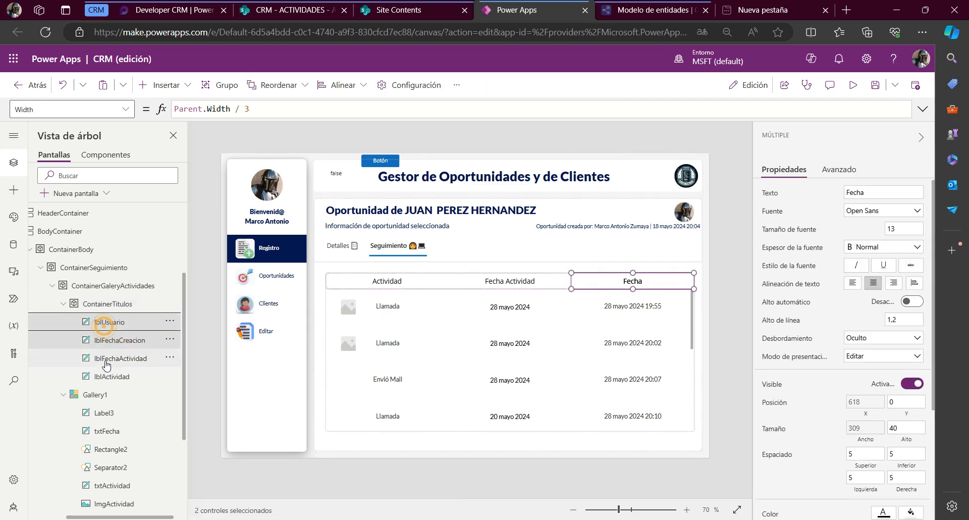
left_click(116, 359, "ctrl")
left_click(100, 376, "ctrl")
left_click_drag(263, 110, 246, 109)
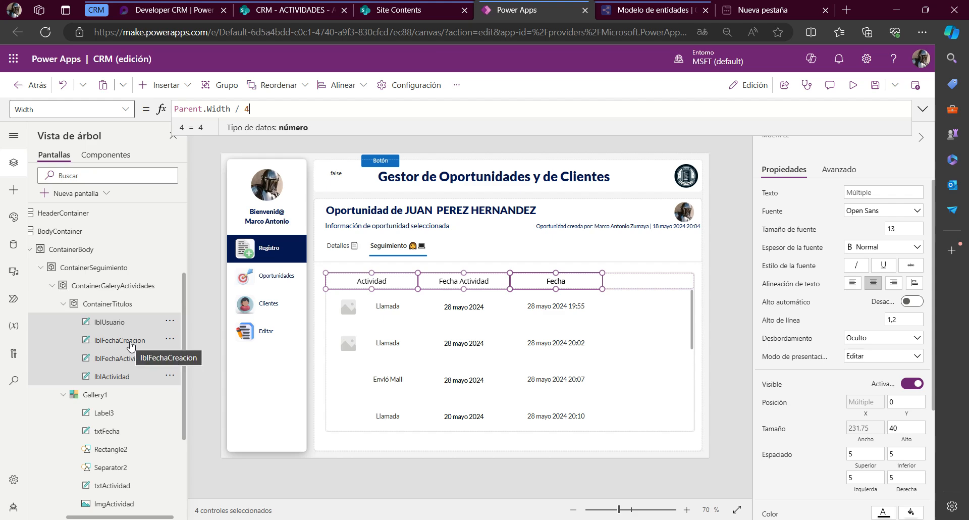
Set the X property of lblUsuario to lblFechaCreacion.X + lblFechaCreacion.Width
left_click(131, 340)
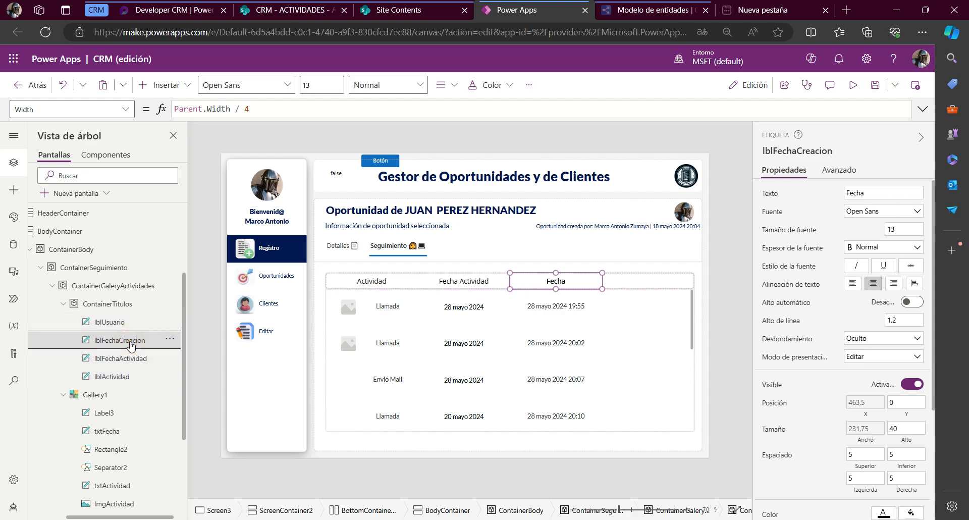
double_click(130, 341)
key("Escape")
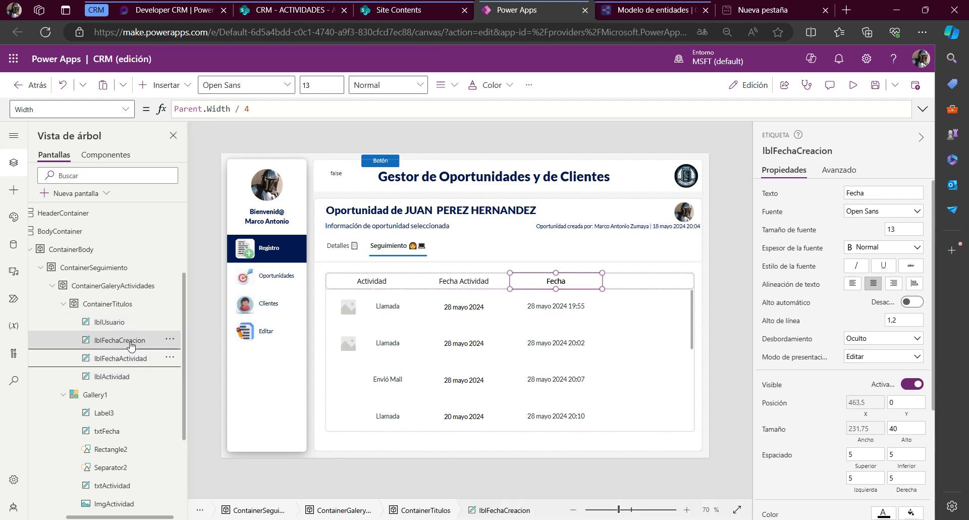
left_click(129, 322)
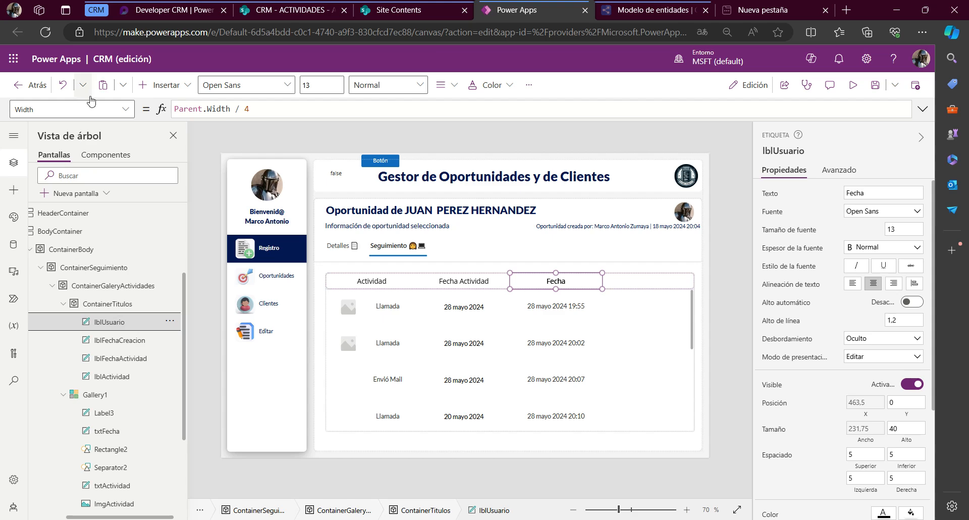
left_click(75, 107)
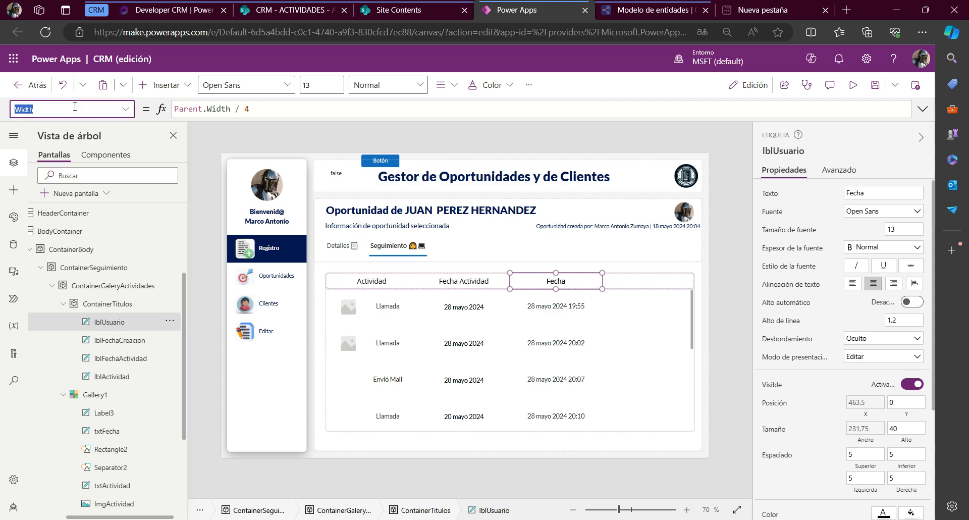
type("x")
key("Return")
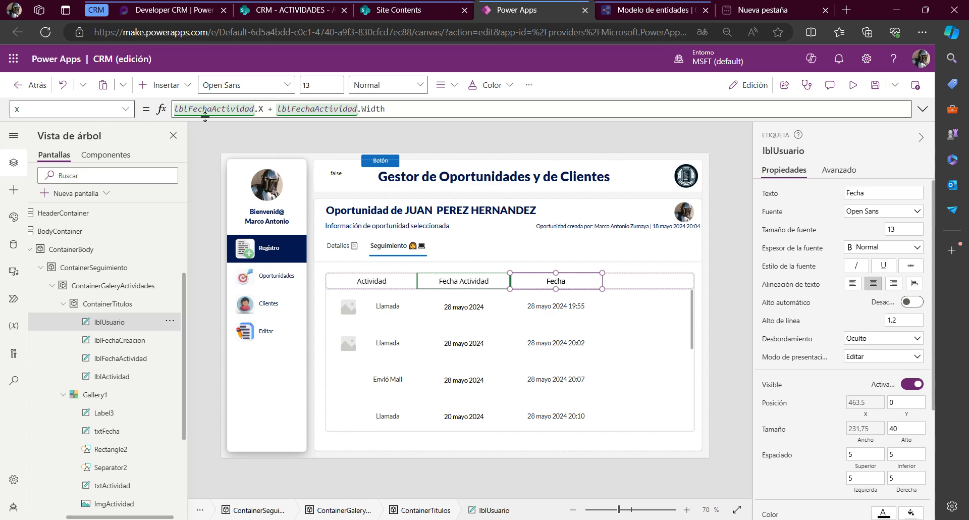
double_click(214, 110)
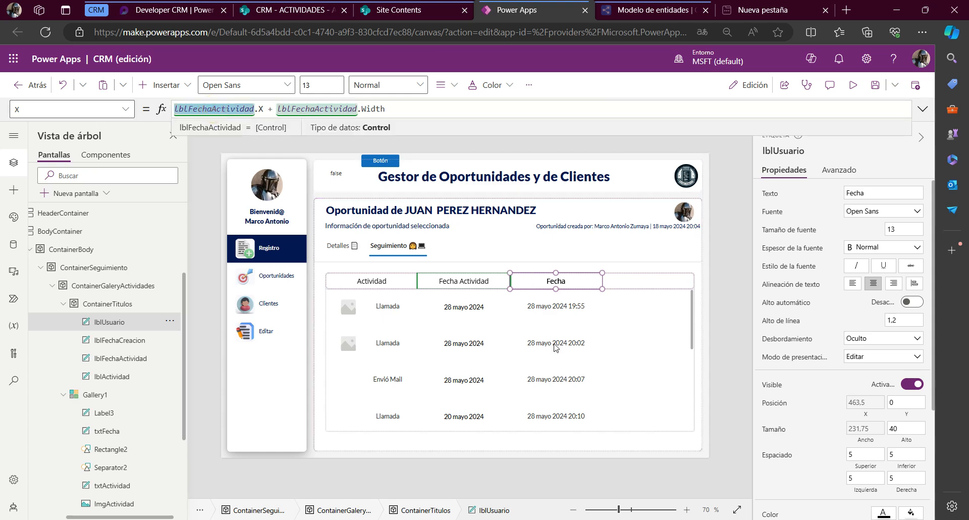
key("ctrl+d")
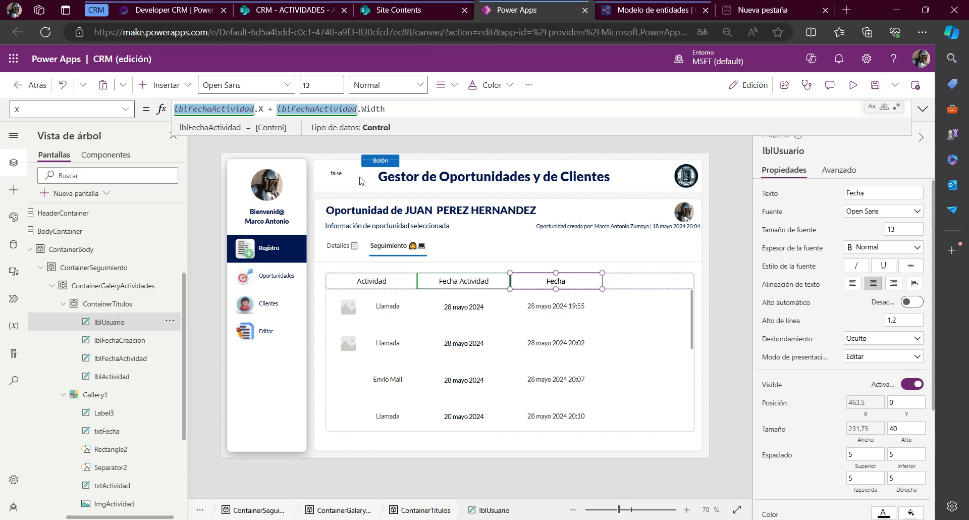
type("lblFechaCreacion")
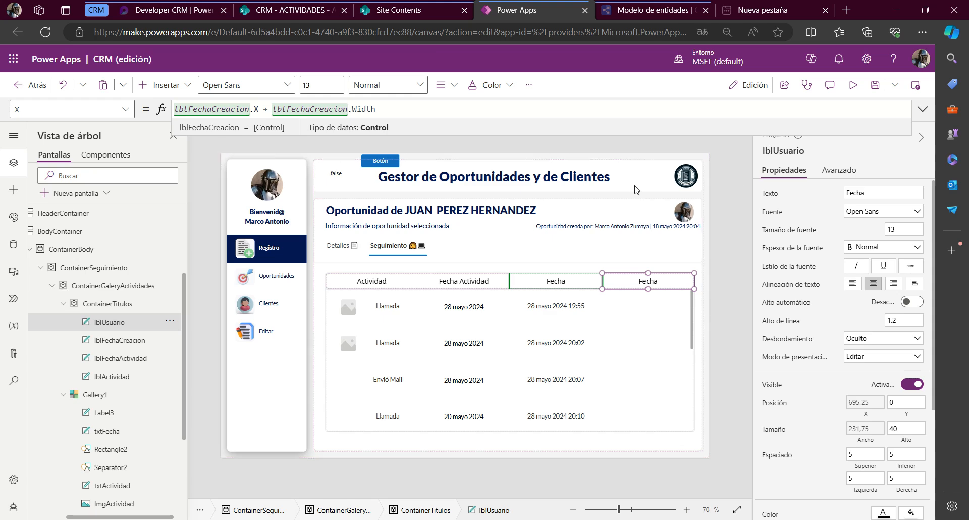
Set the Text property of the lblUsuario header label to "Usuario"
left_click(99, 110)
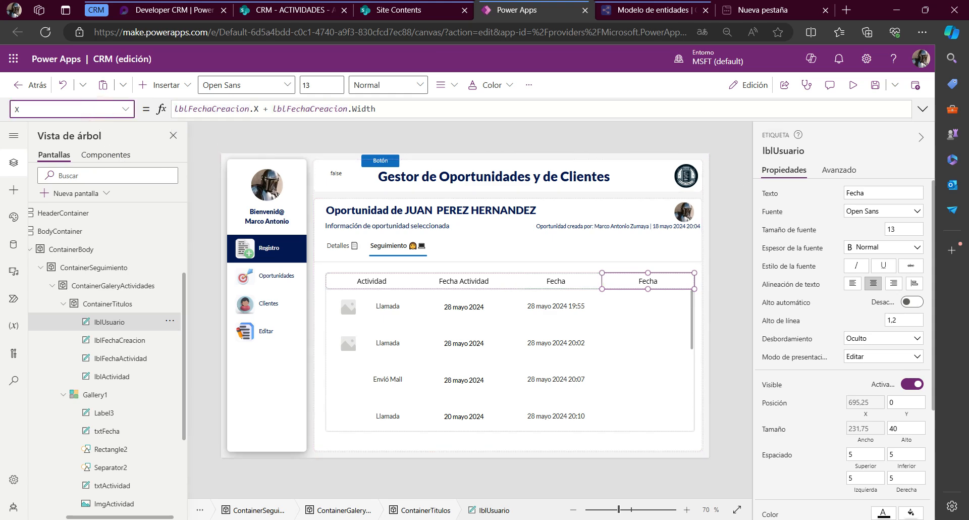
type("Text")
key("Return")
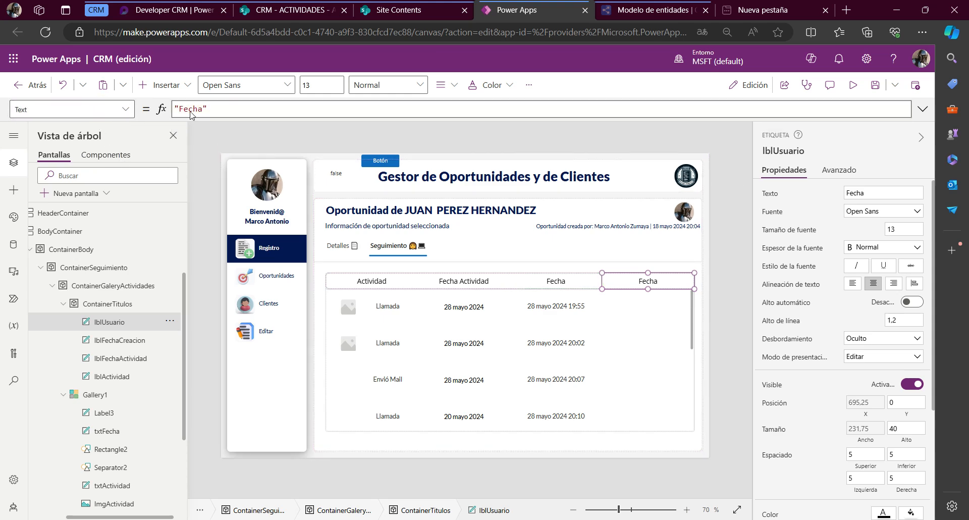
double_click(191, 109)
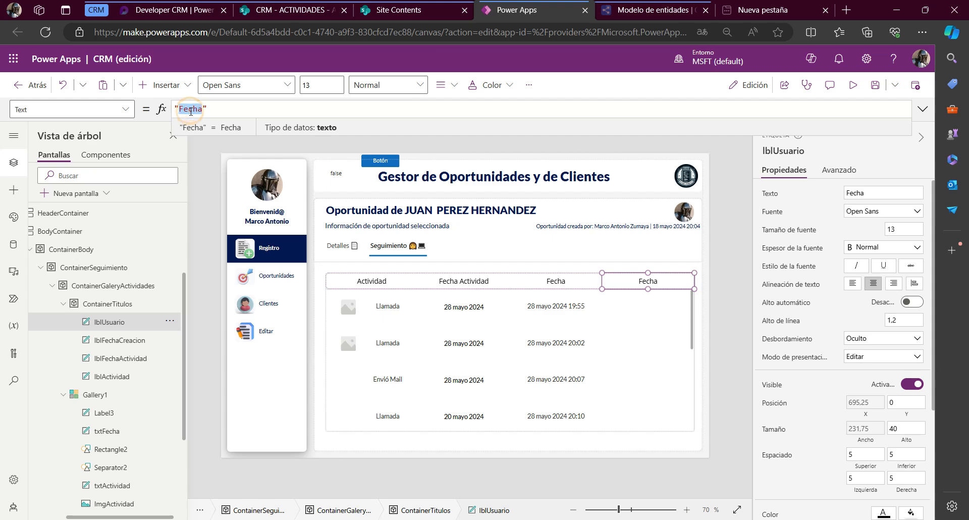
type("U")
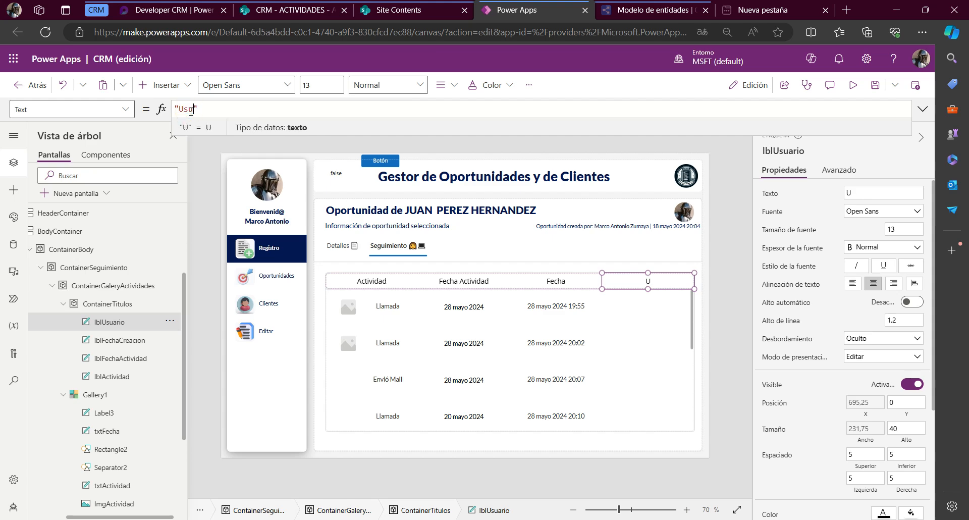
type("suario")
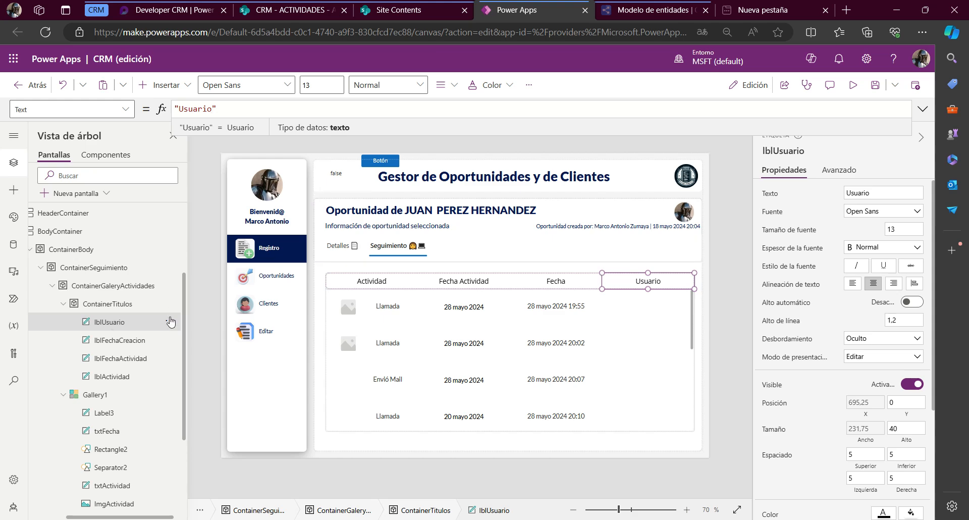
Collapse ContainerTitulos and rename the gallery's txtFecha label as txtFechaCreacion
left_click(64, 304)
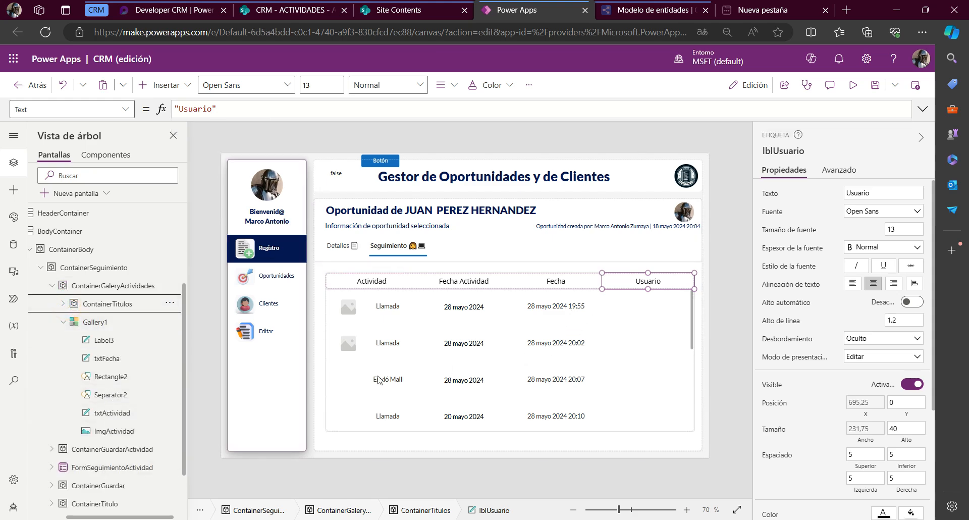
left_click(574, 305)
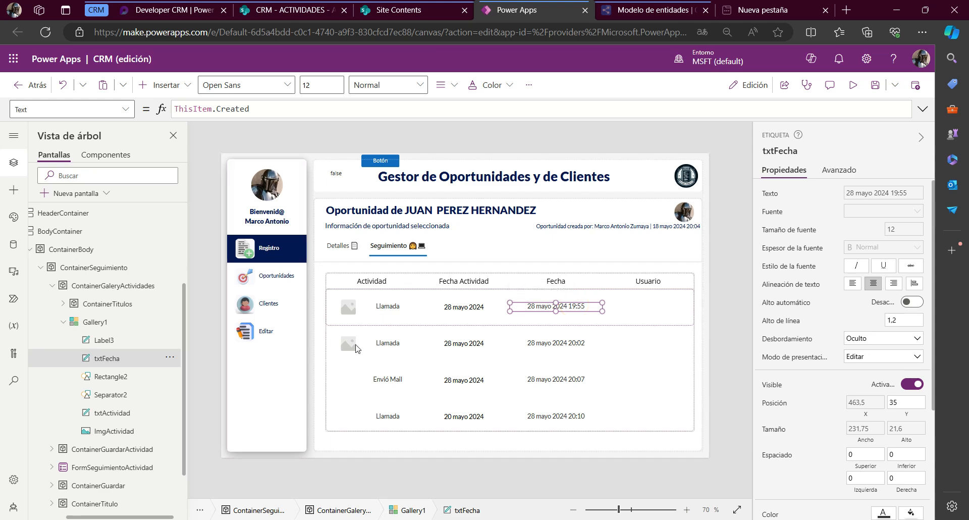
left_click(795, 158)
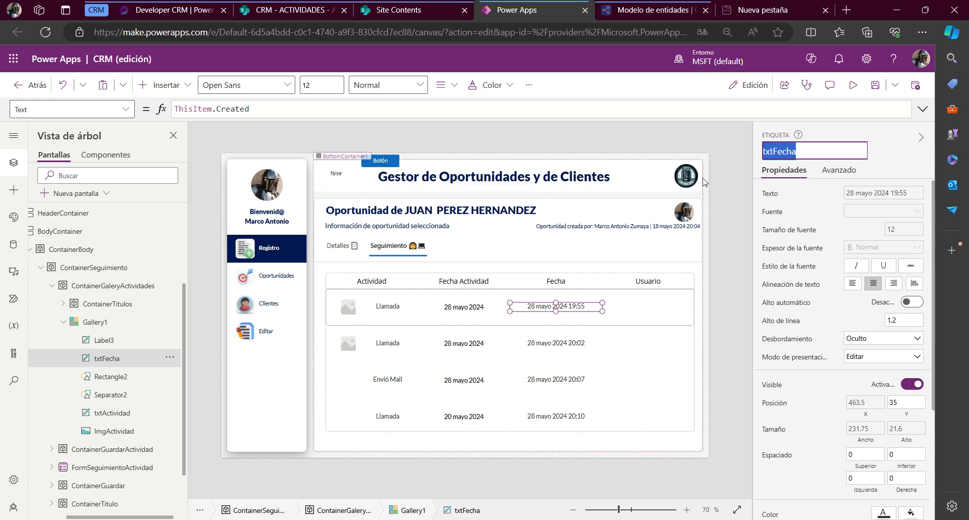
key("End")
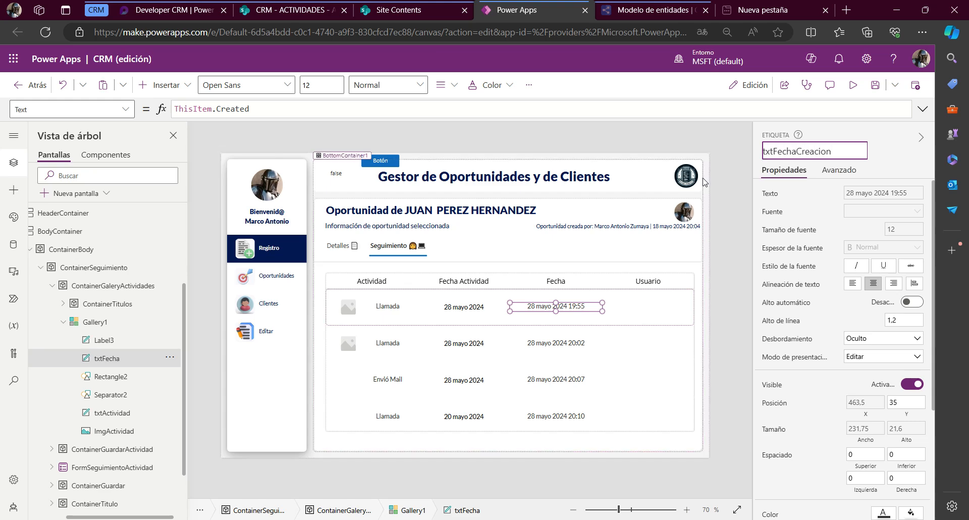
key("Return")
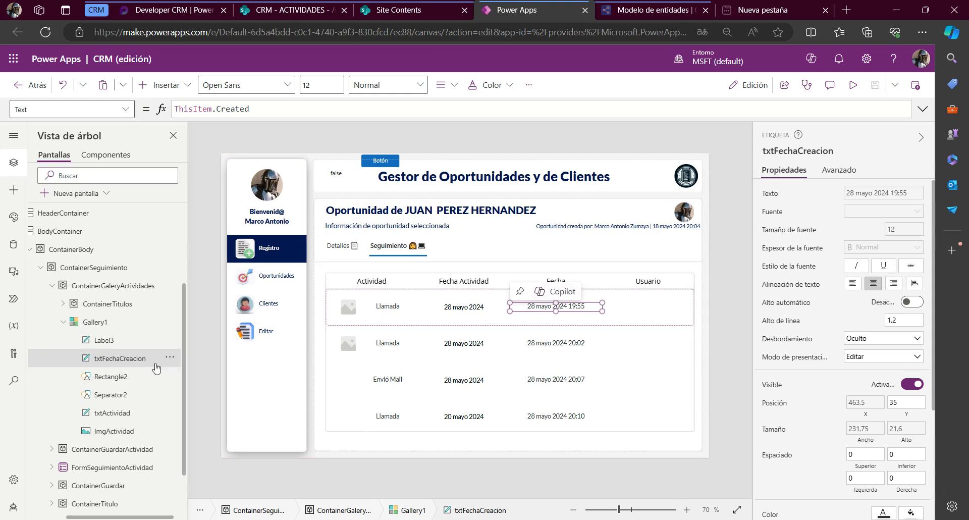
Paste a copy of the txtFechaCreacion label into the template of Gallery1
left_click(116, 325)
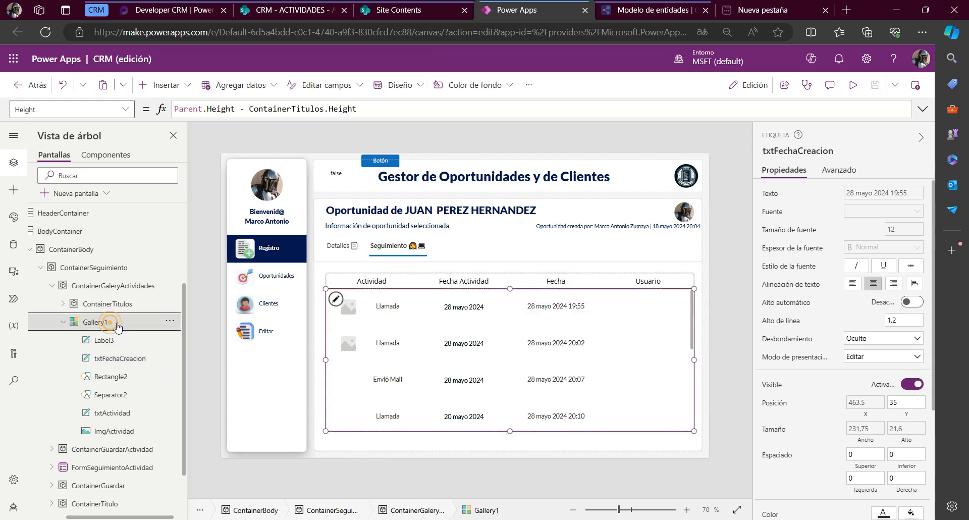
left_click(335, 298)
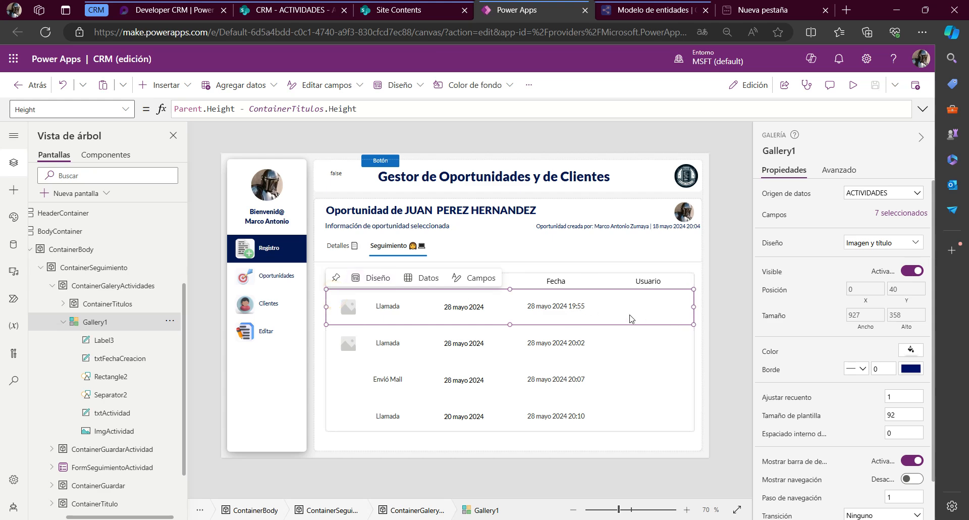
key("ctrl+v")
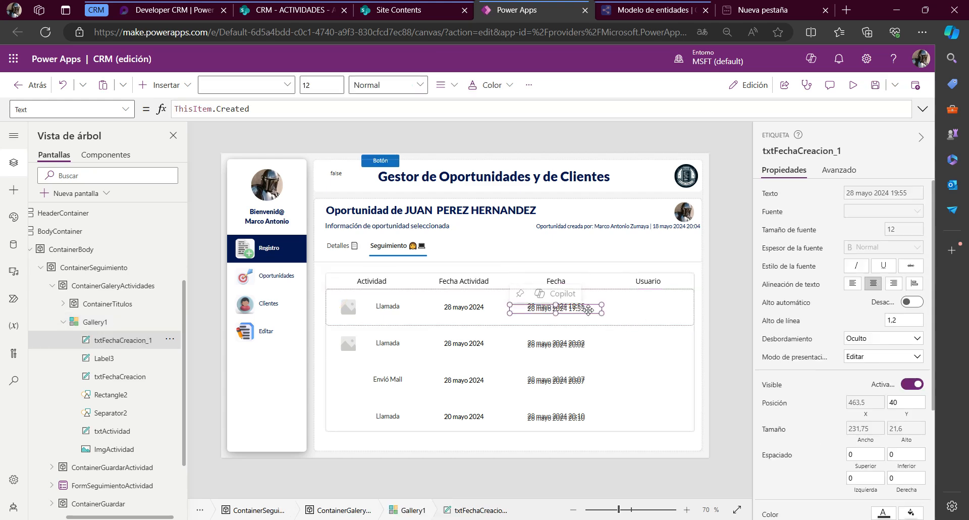
Rename the copied gallery label as txtUsuario
double_click(153, 346)
key("End")
key("BackSpace")
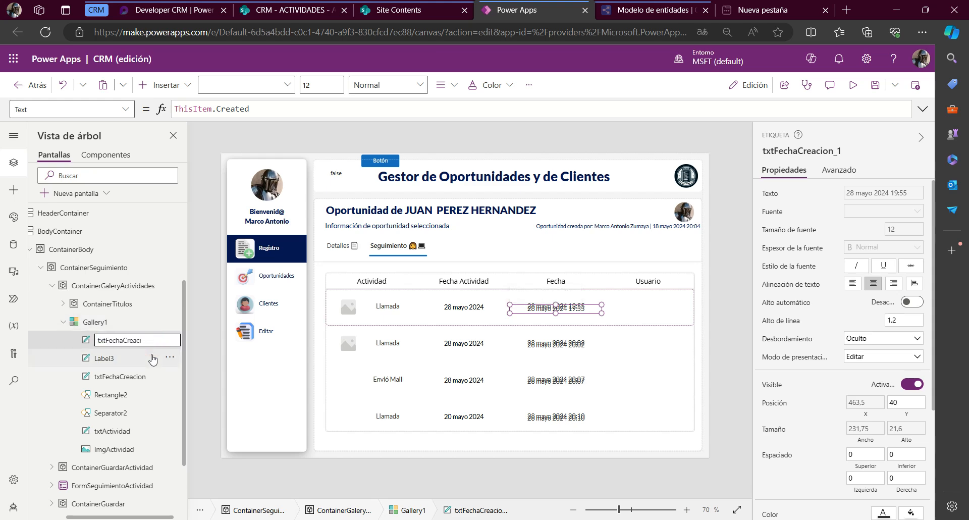
key("BackSpace")
key("BackSpace")
key("BackSpace")
key("BackSpace")
key("BackSpace")
key("BackSpace")
key("BackSpace")
key("BackSpace")
key("BackSpace")
key("BackSpace")
key("Return")
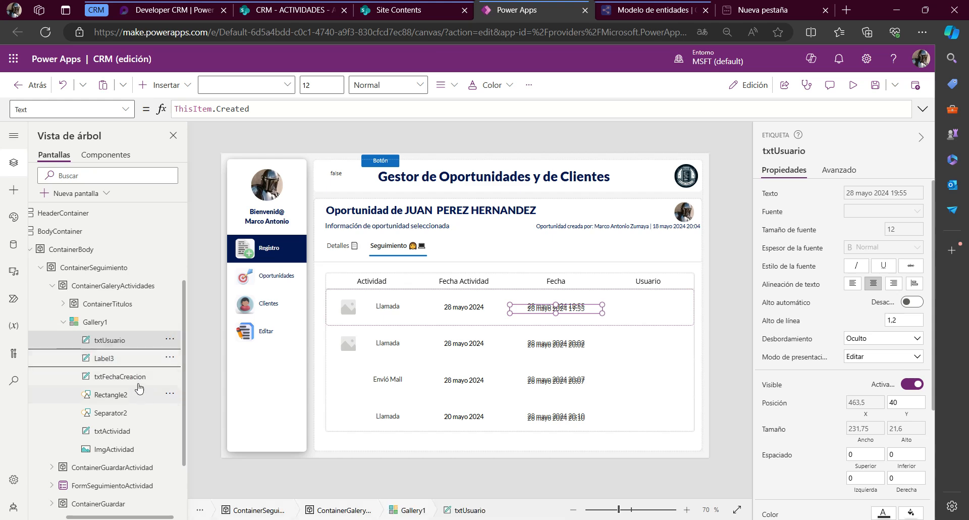
Try setting the X property of the txtUsuario label to txtFechaCreacion.X
left_click(139, 378)
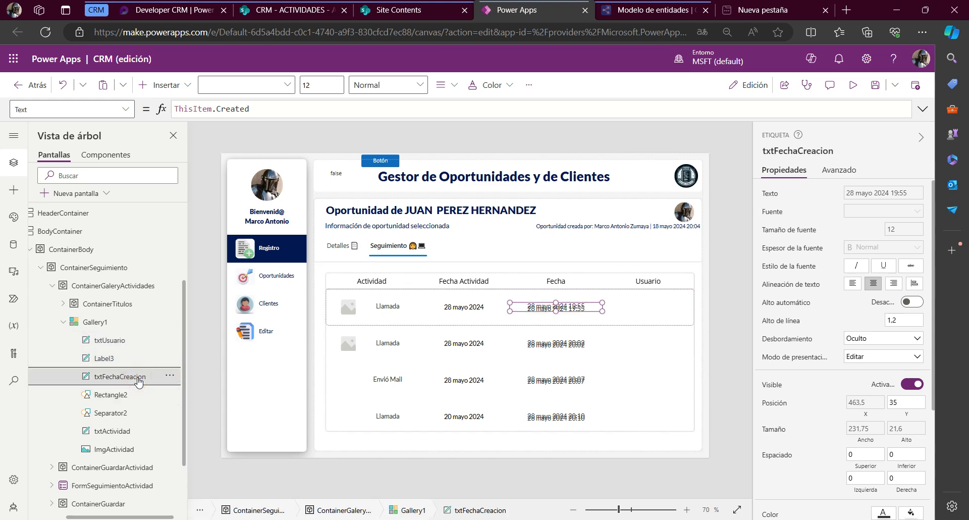
double_click(138, 379)
key("ctrl+c")
key("Escape")
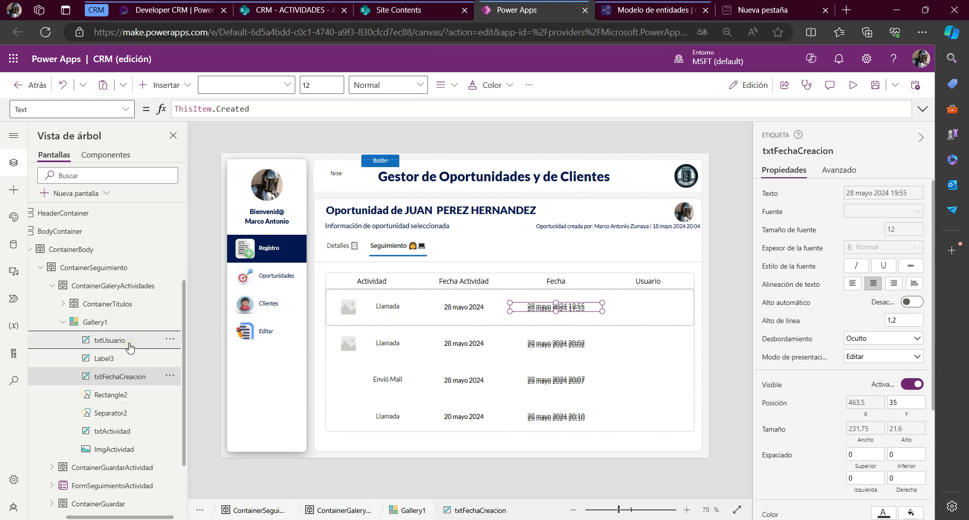
left_click(126, 342)
left_click(51, 112)
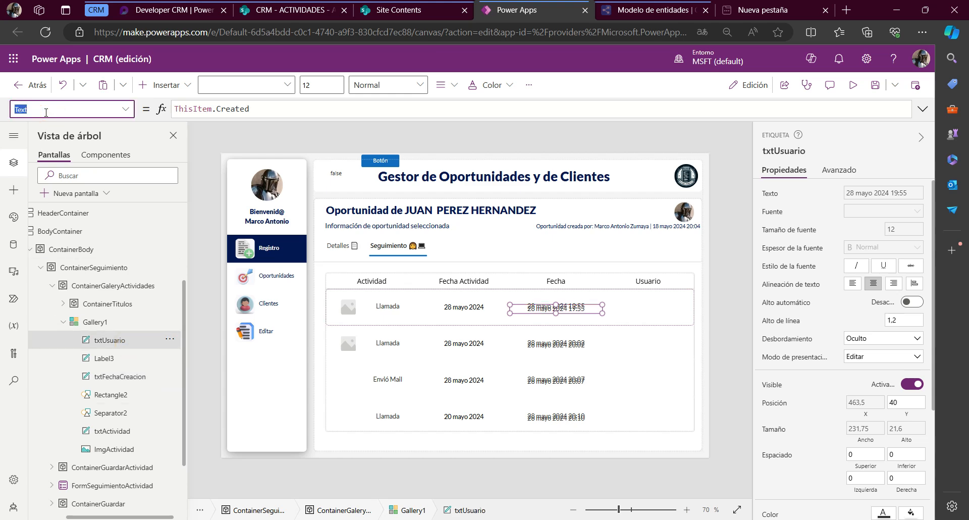
type("x")
key("Return")
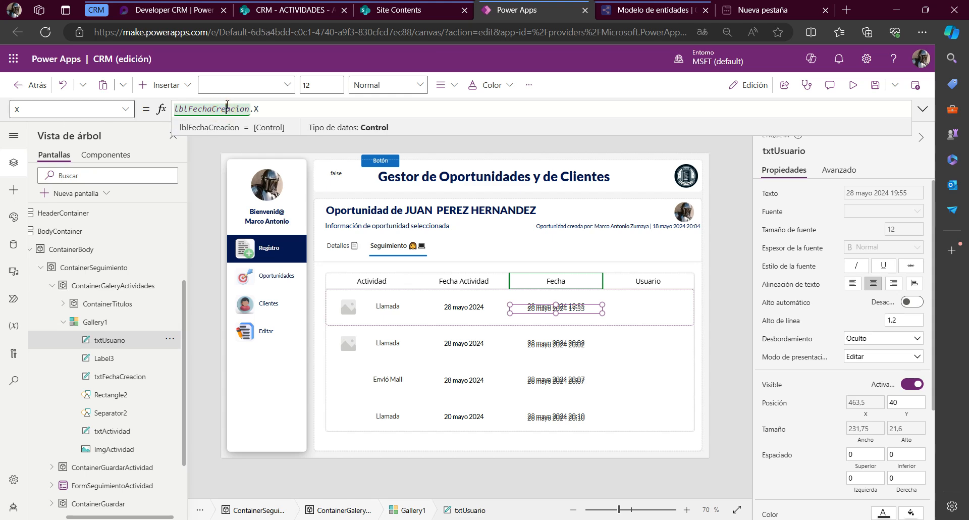
double_click(223, 109)
key("ctrl+v")
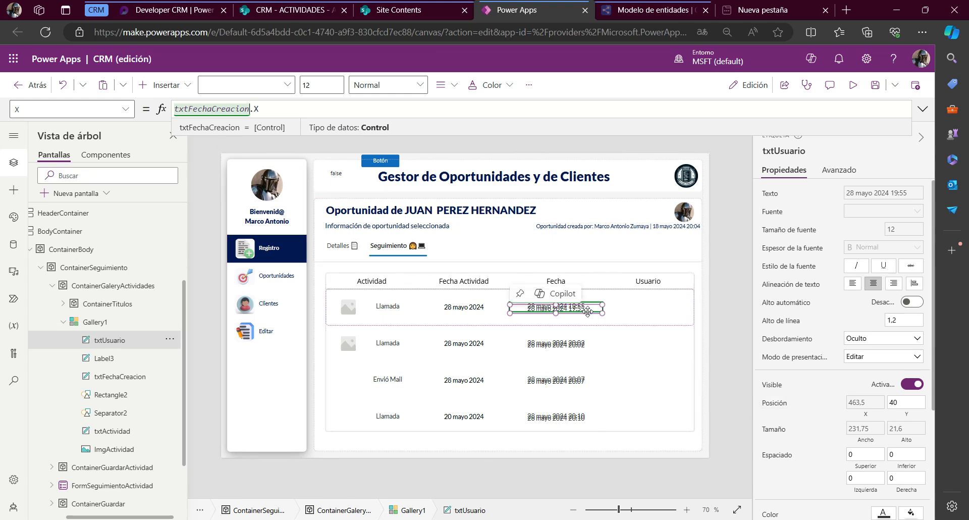
Set the X property of the txtUsuario gallery label to lblUsuario.X, using the name of the Usuario header label
left_click(644, 277)
left_click(798, 146)
key("ctrl+c")
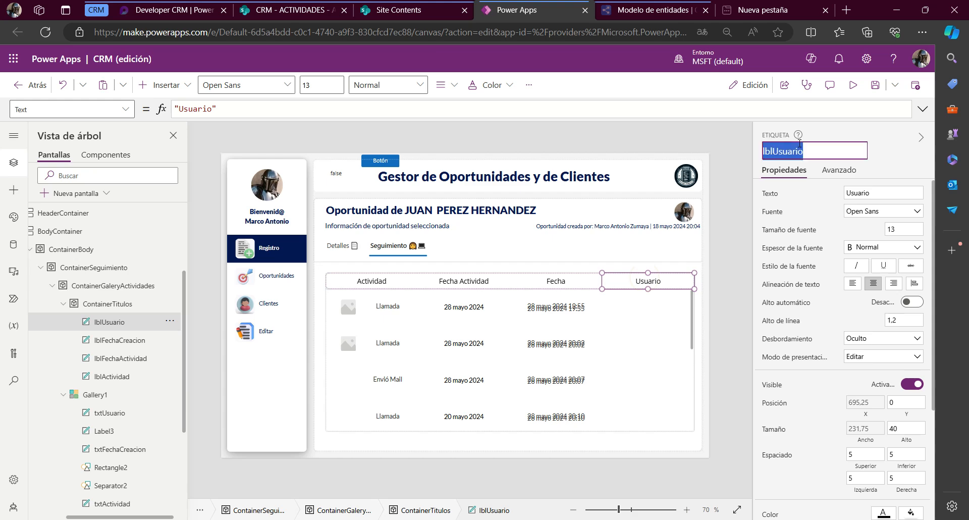
key("Escape")
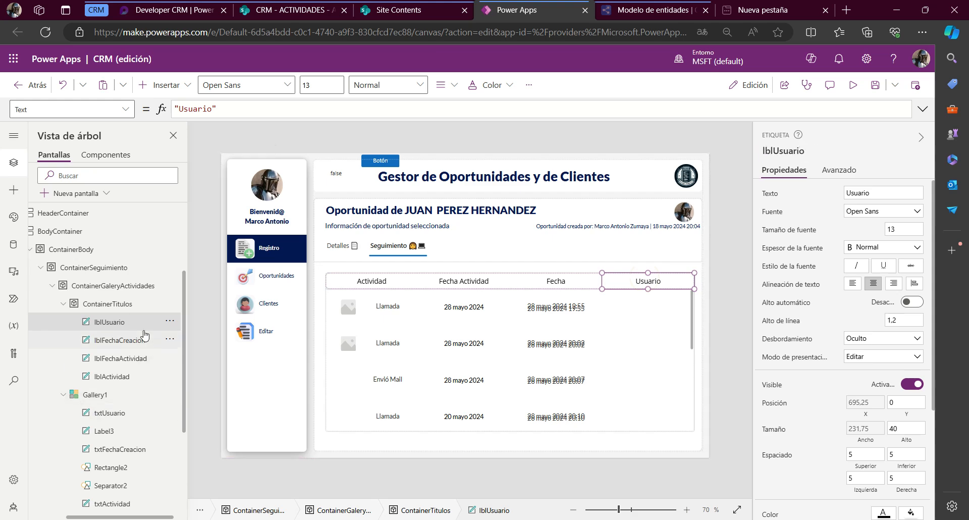
left_click(109, 413)
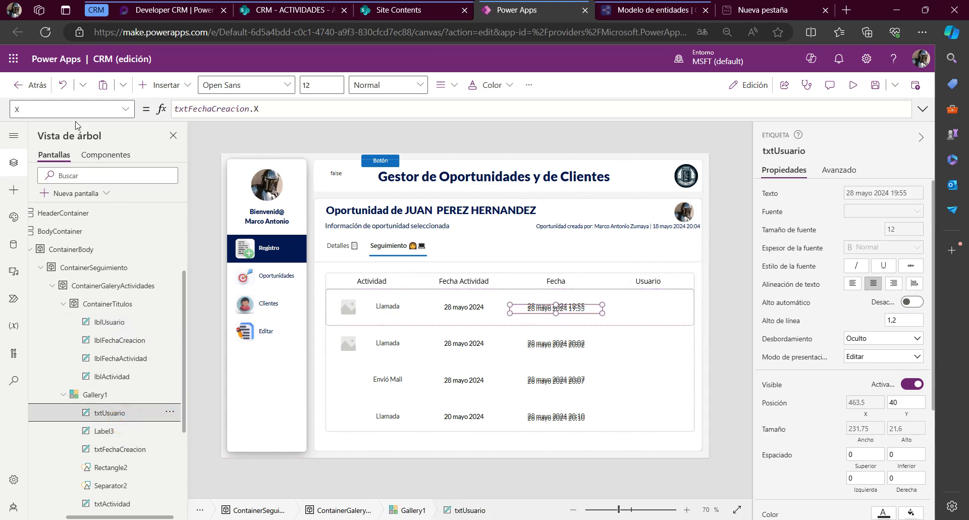
double_click(187, 109)
key("ctrl+v")
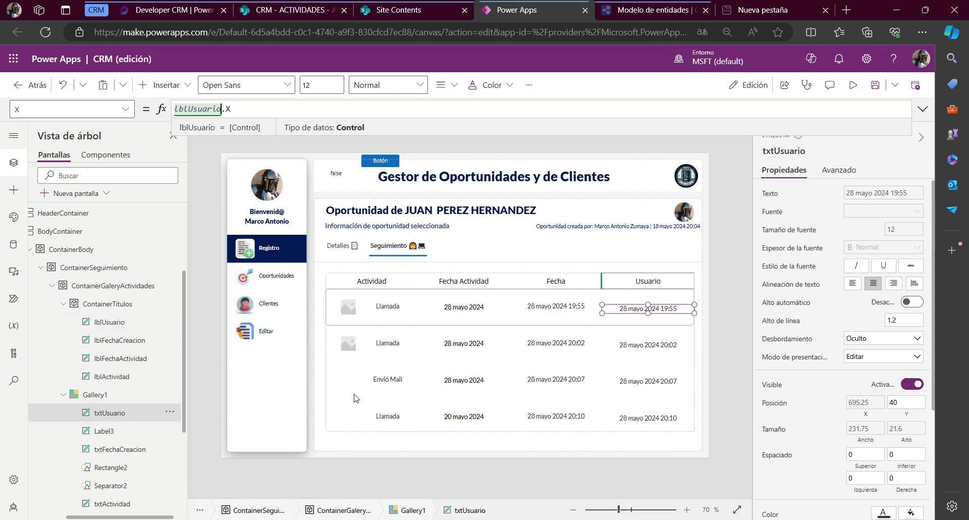
left_click(135, 448)
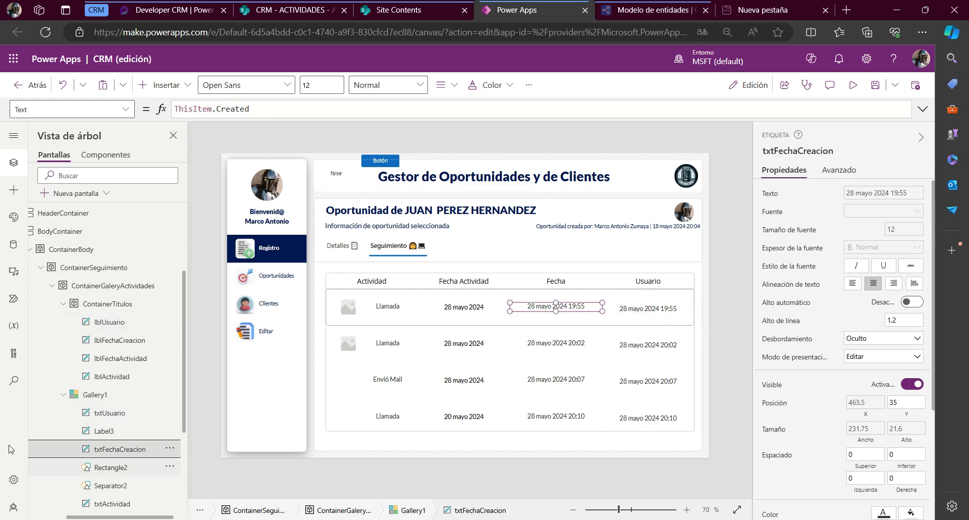
left_click(47, 111)
type("y")
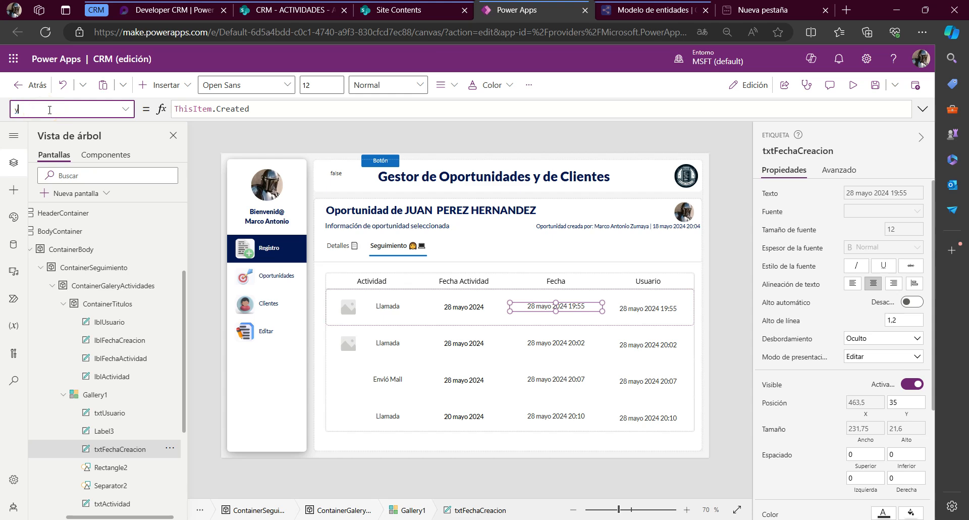
key("Return")
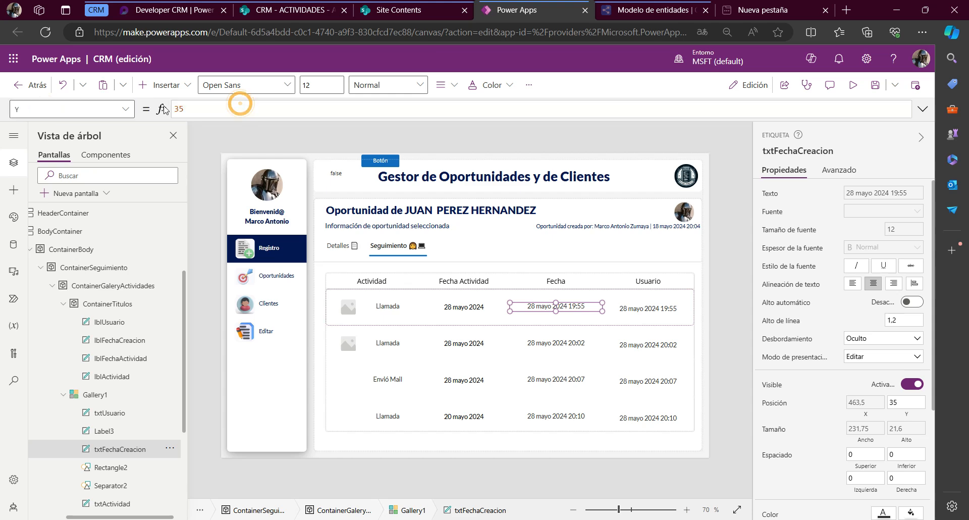
double_click(186, 109)
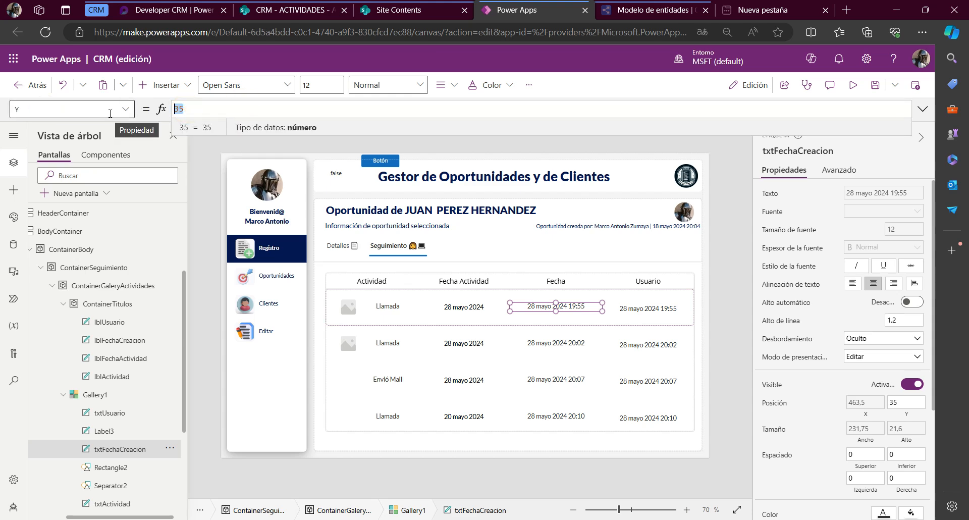
scroll(73, 420, "down", 5)
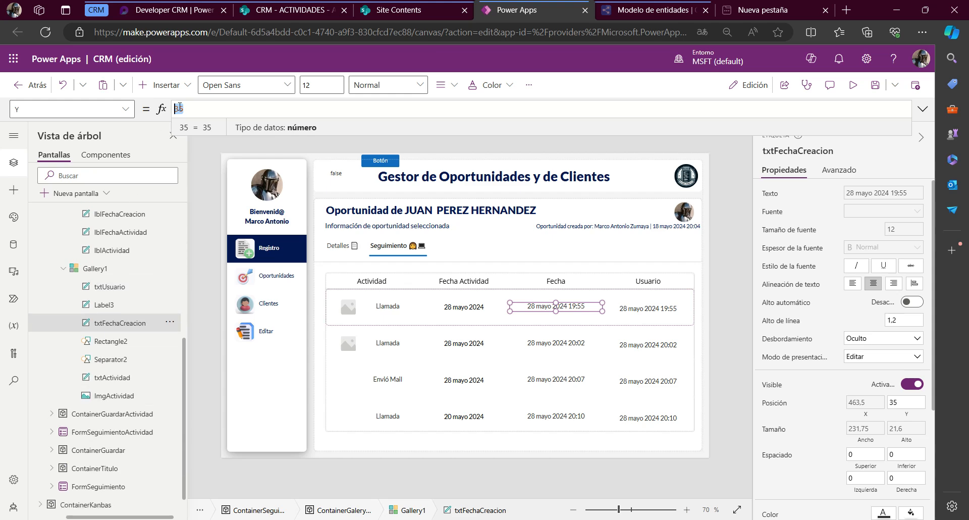
left_click(98, 289, "ctrl")
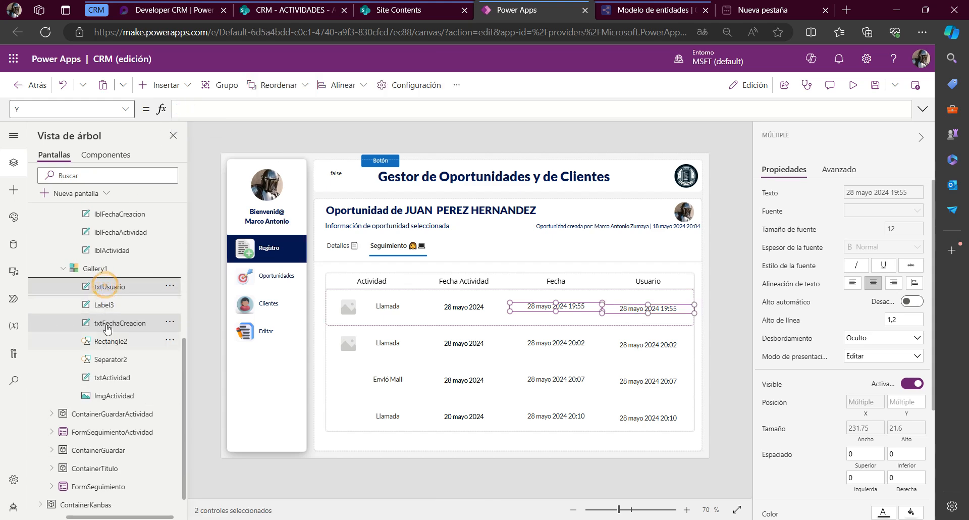
left_click(110, 382, "ctrl")
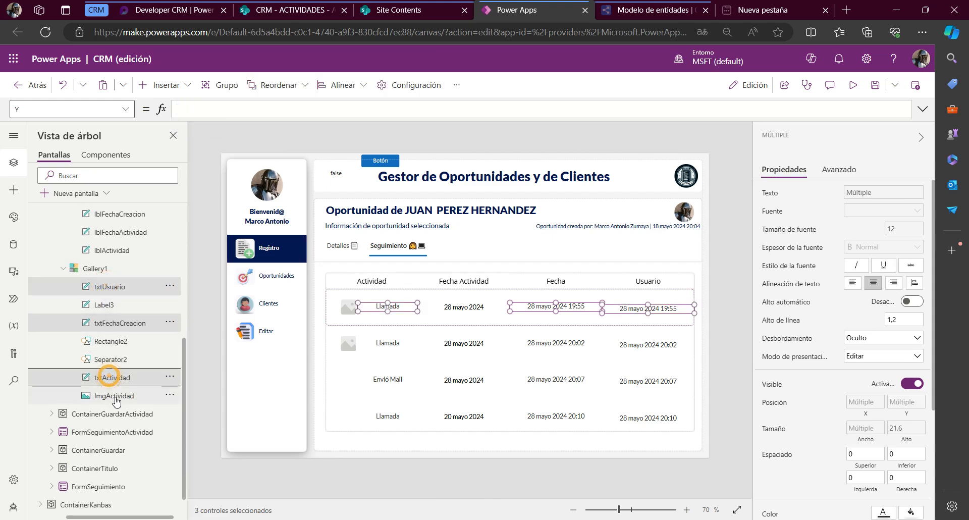
left_click(124, 306, "ctrl")
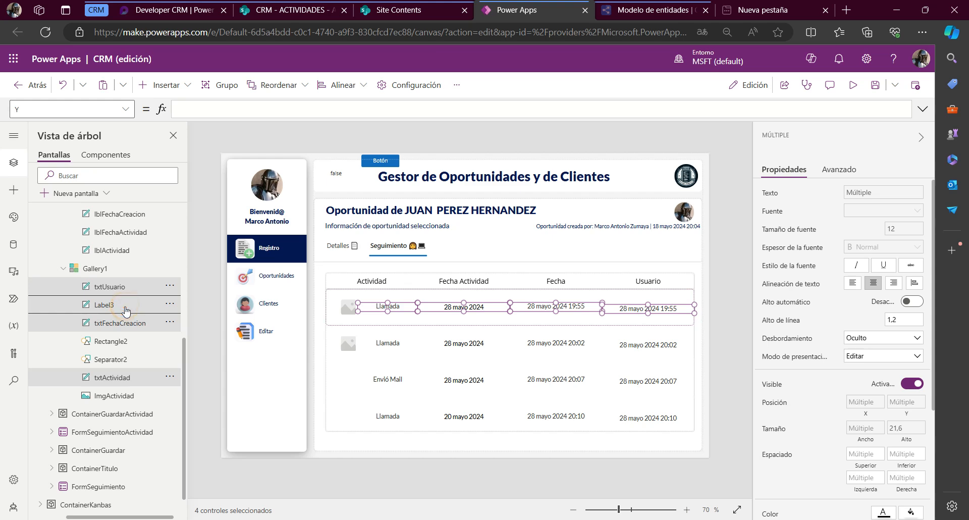
Rename the gallery's Label3 label as txtFechaActividad
left_click(125, 308)
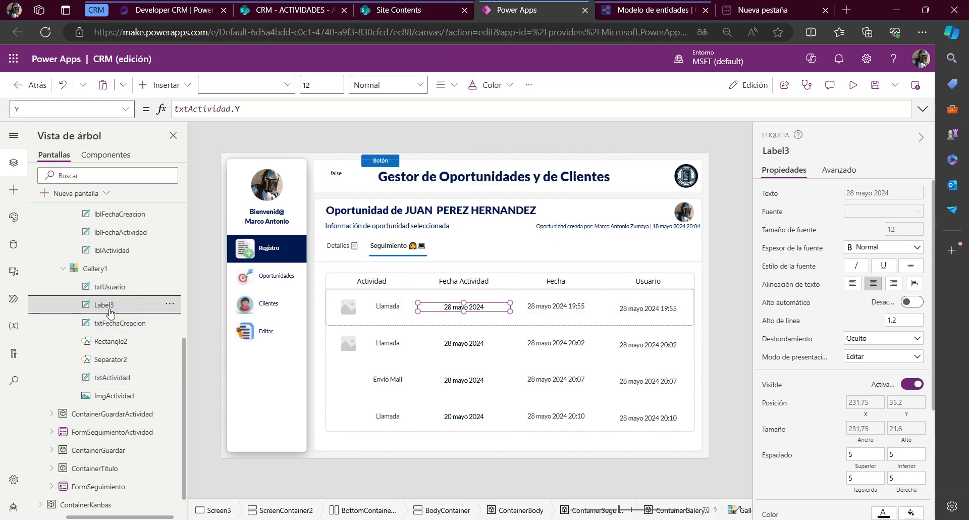
double_click(110, 305)
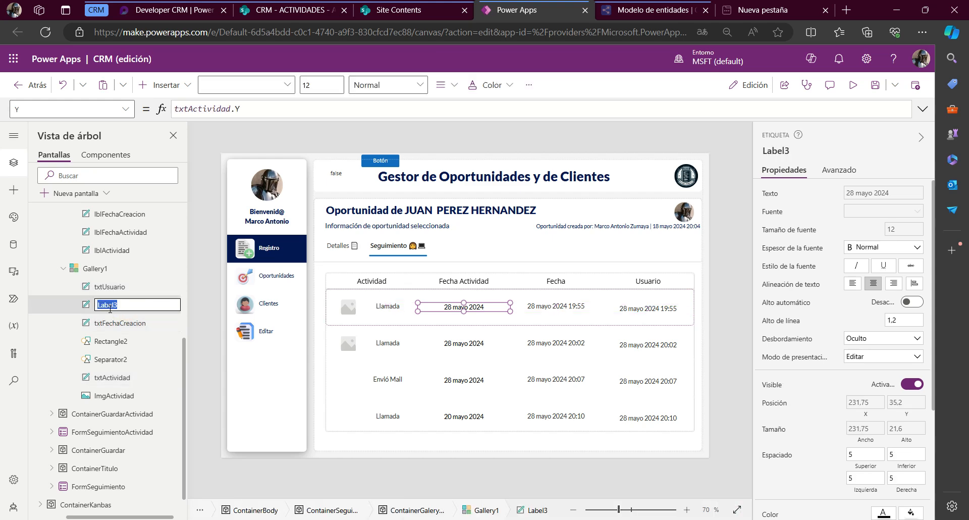
type("txtFechaActividad")
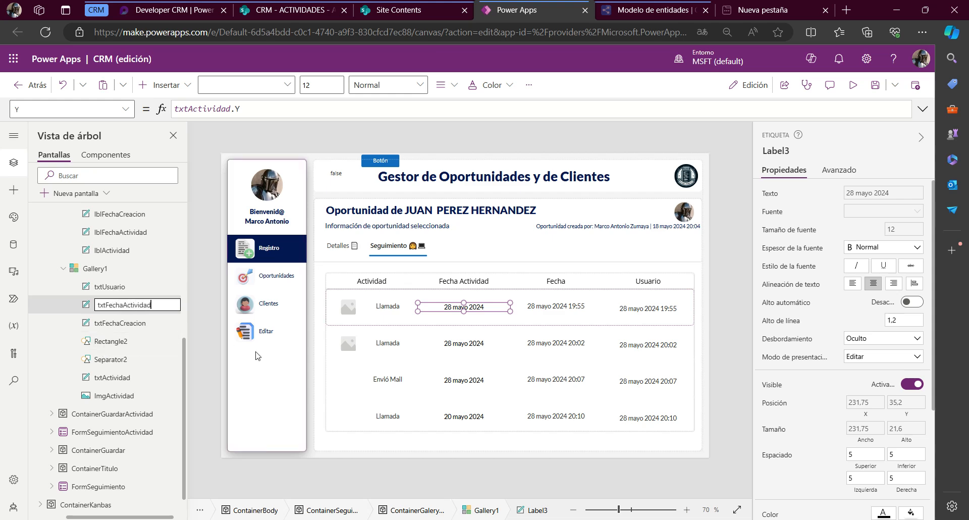
key("Escape")
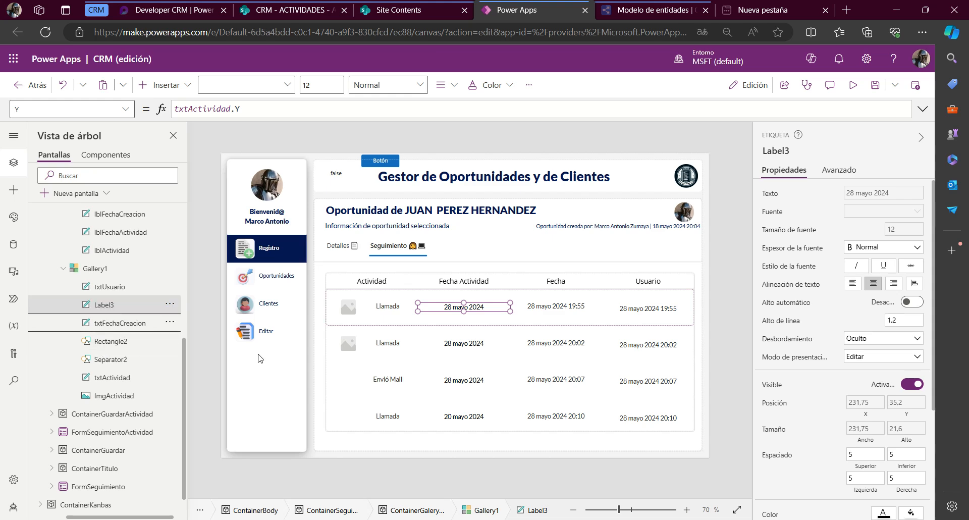
Set the Y property of the txtUsuario, txtFechaActividad, txtFechaCreacion and txtActividad labels together to 15
left_click(121, 286, "ctrl")
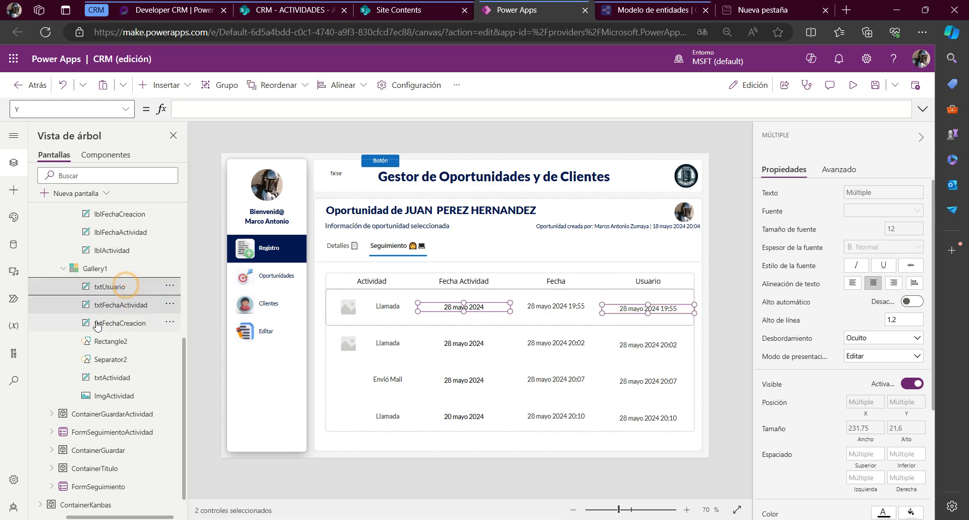
left_click(106, 328, "ctrl")
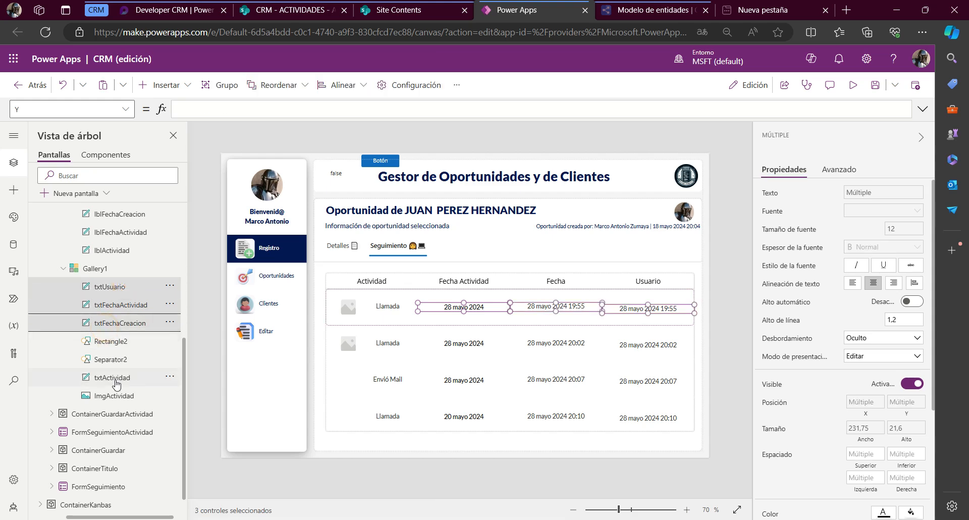
left_click(114, 378, "ctrl")
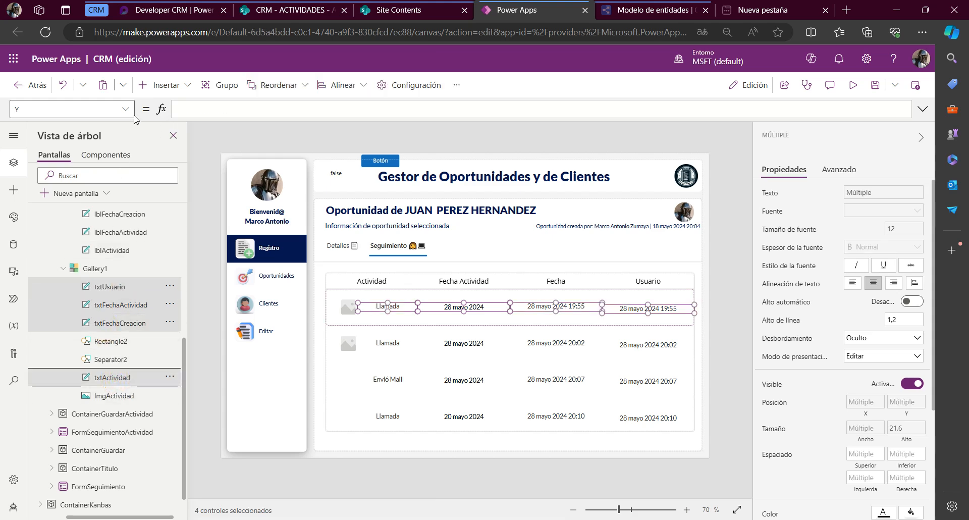
left_click(60, 109)
left_click(201, 108)
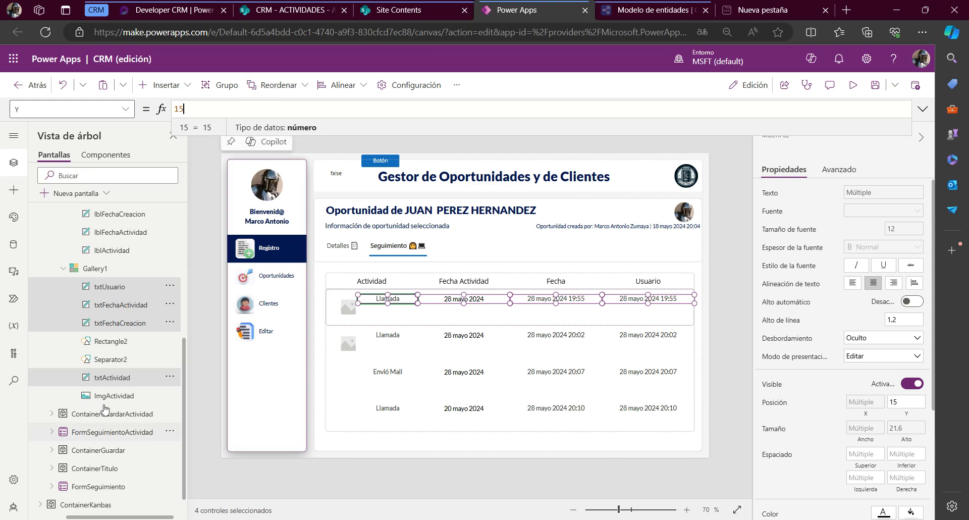
Comment out the Y formula of the ImgActividad image with // and set its Y value to 15
left_click(105, 396)
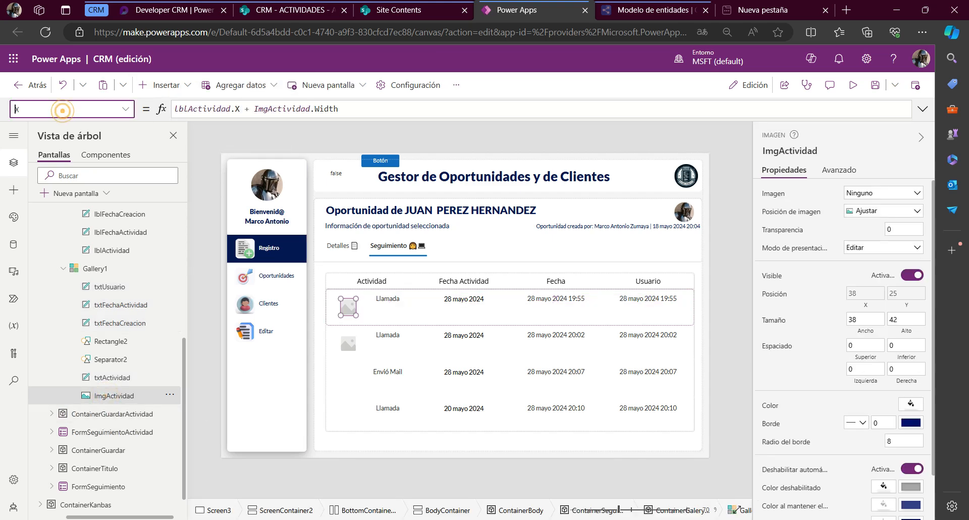
key("Return")
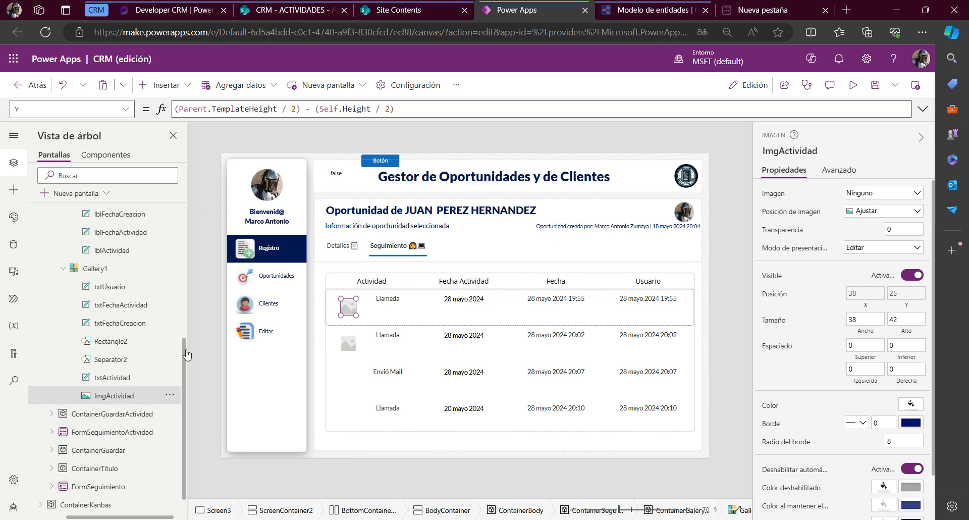
left_click(427, 112)
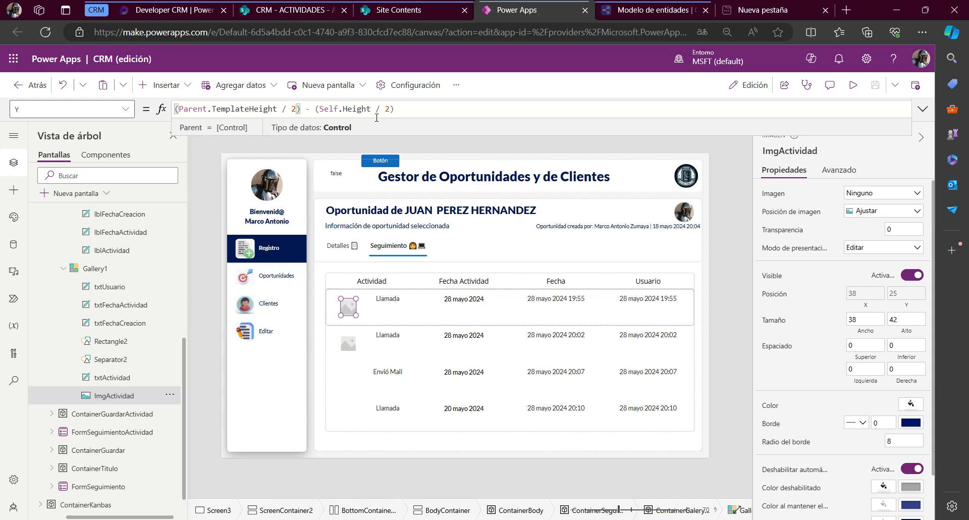
type("//")
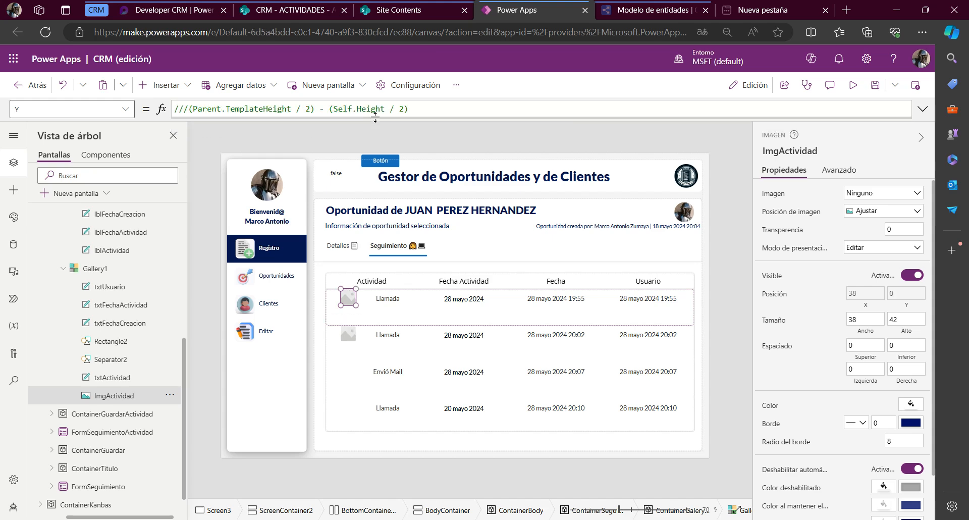
key("ctrl+a")
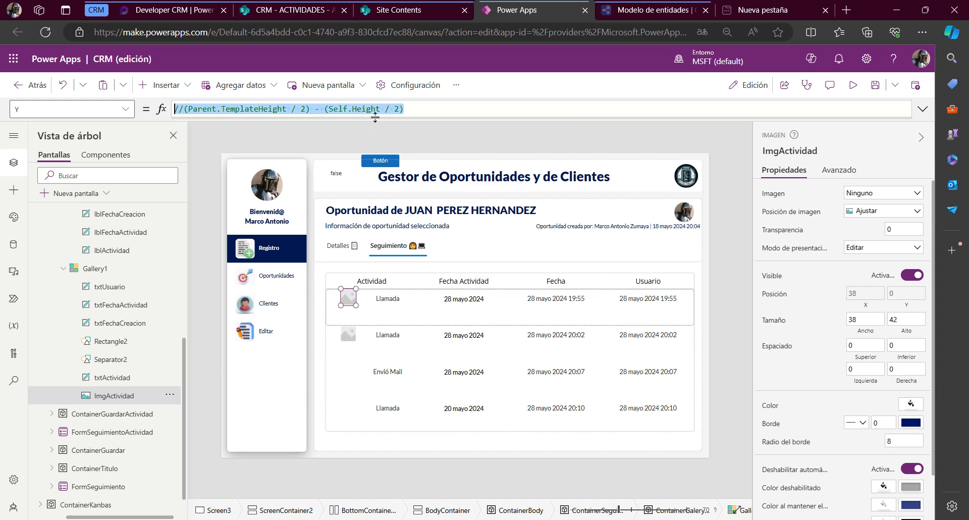
key("Home")
type("15")
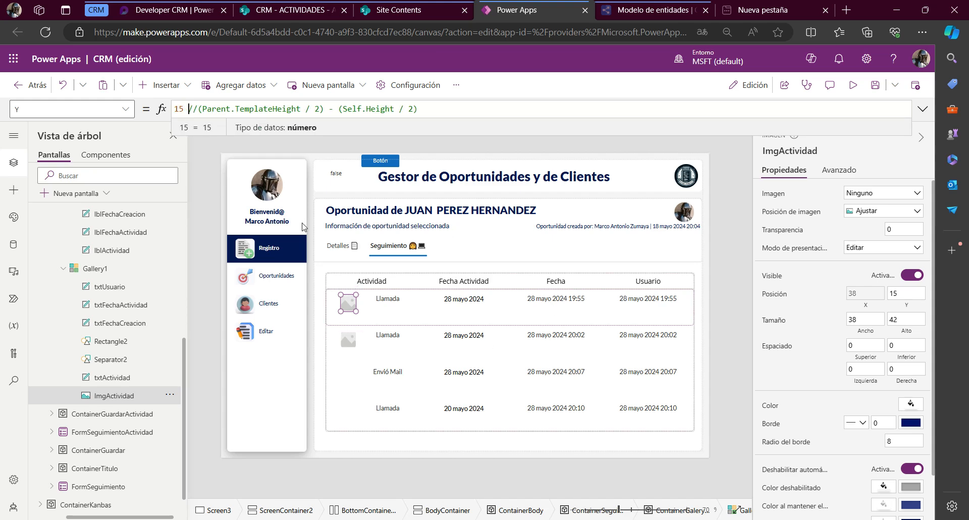
key("alt")
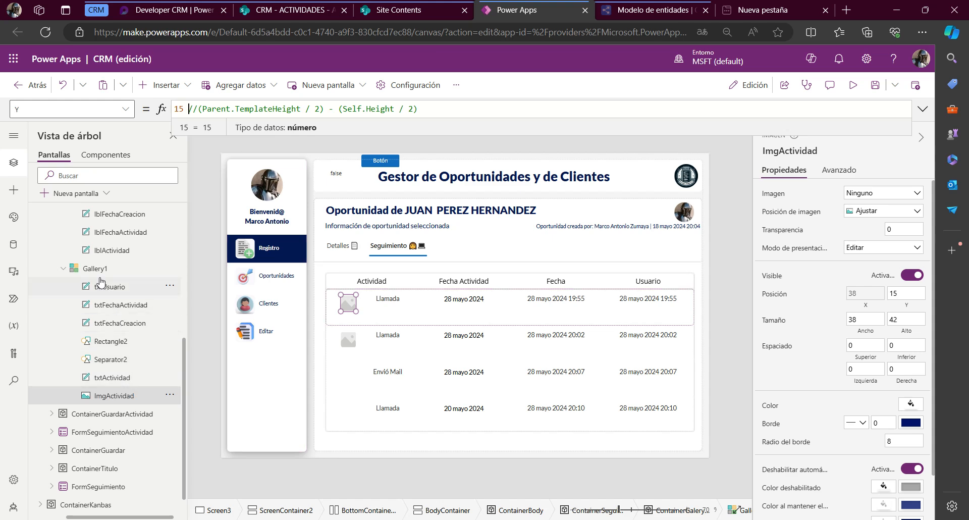
Set the TemplateSize property of Gallery1 to 50 and check the row spacing on the canvas
left_click(95, 268)
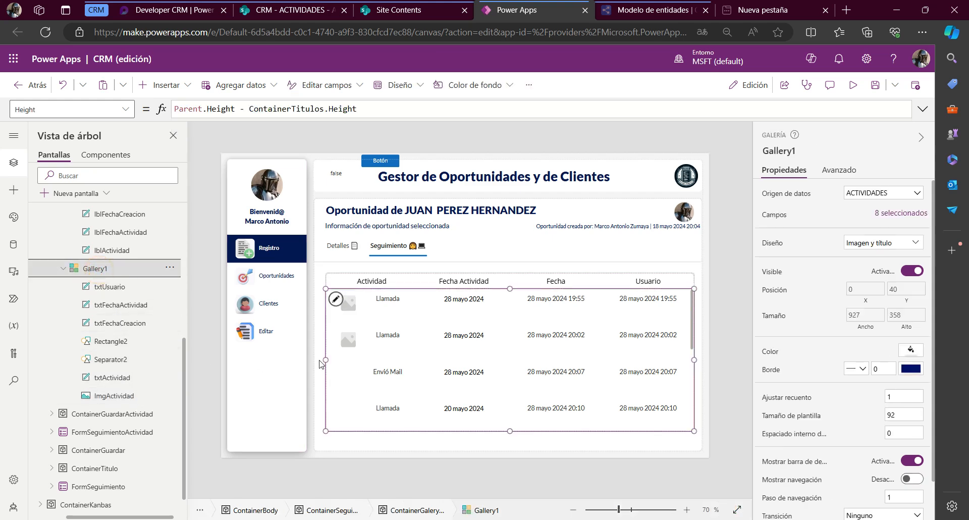
left_click(335, 299)
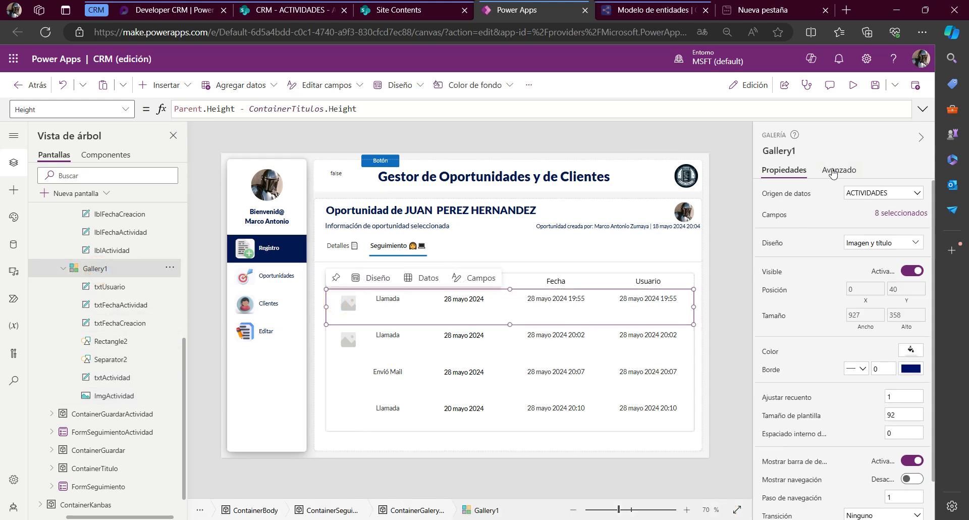
left_click(833, 171)
double_click(773, 194)
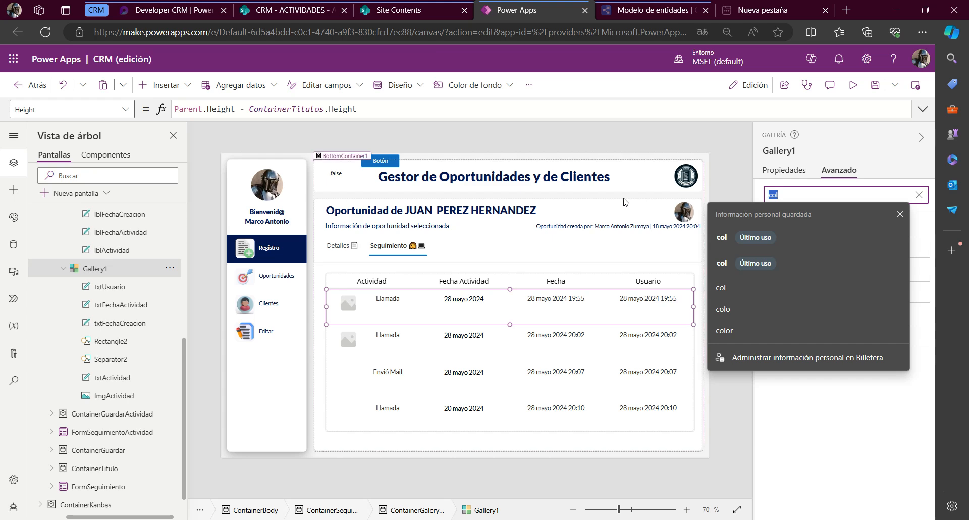
type("siz")
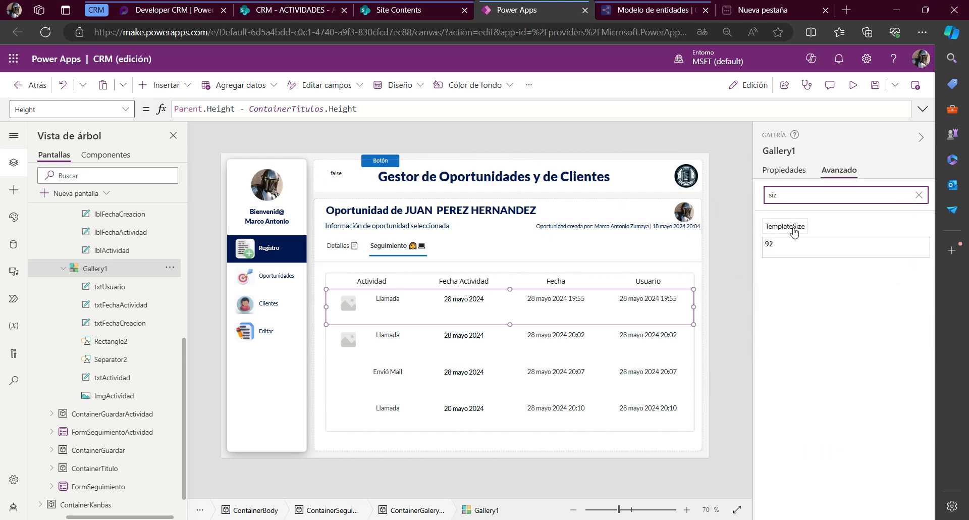
left_click(795, 242)
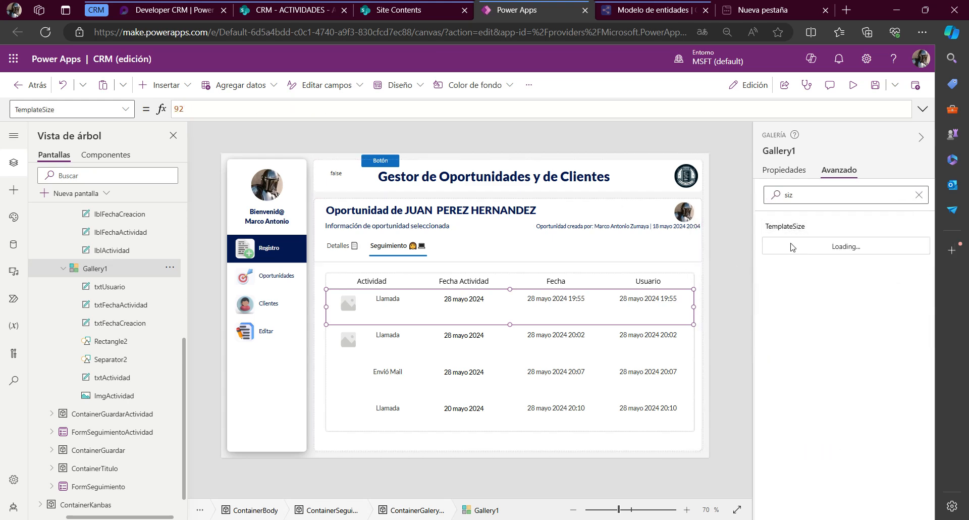
type("50")
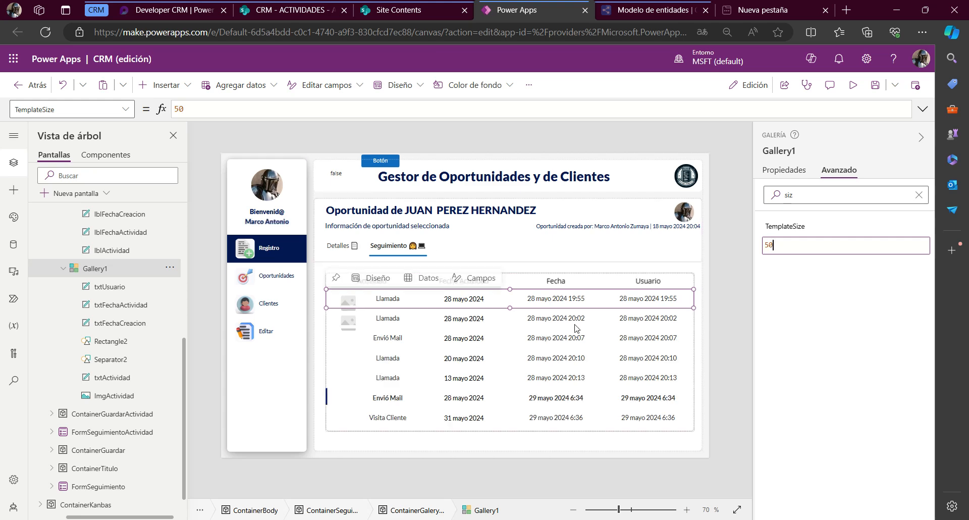
scroll(557, 397, "down", 3)
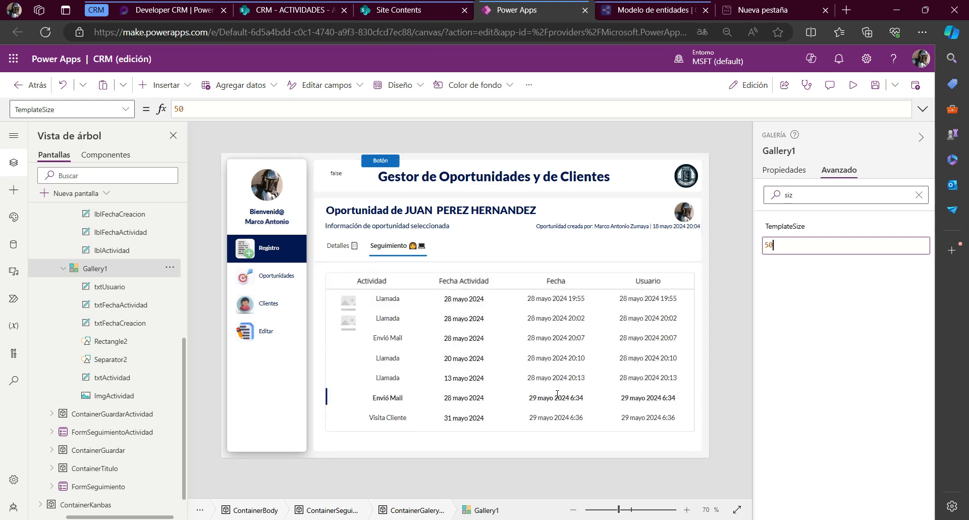
scroll(557, 397, "up", 2)
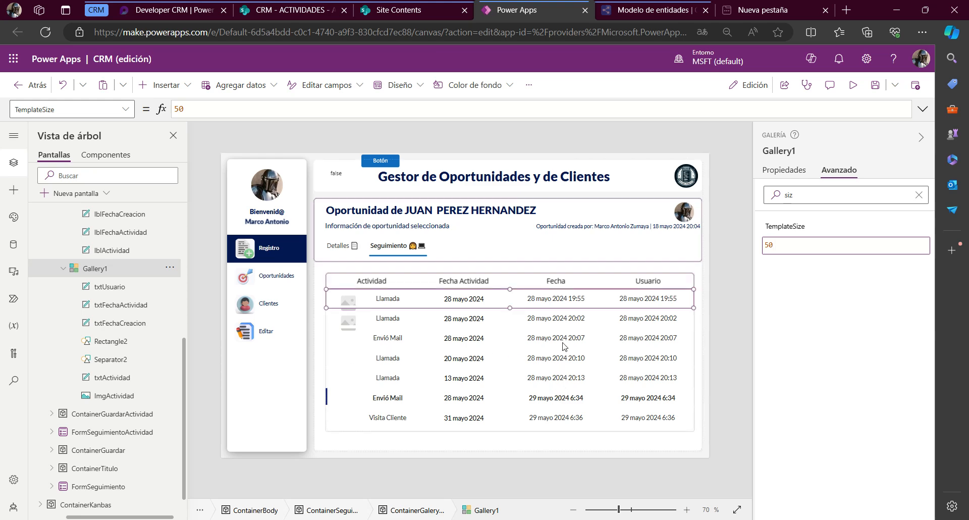
left_click(464, 320)
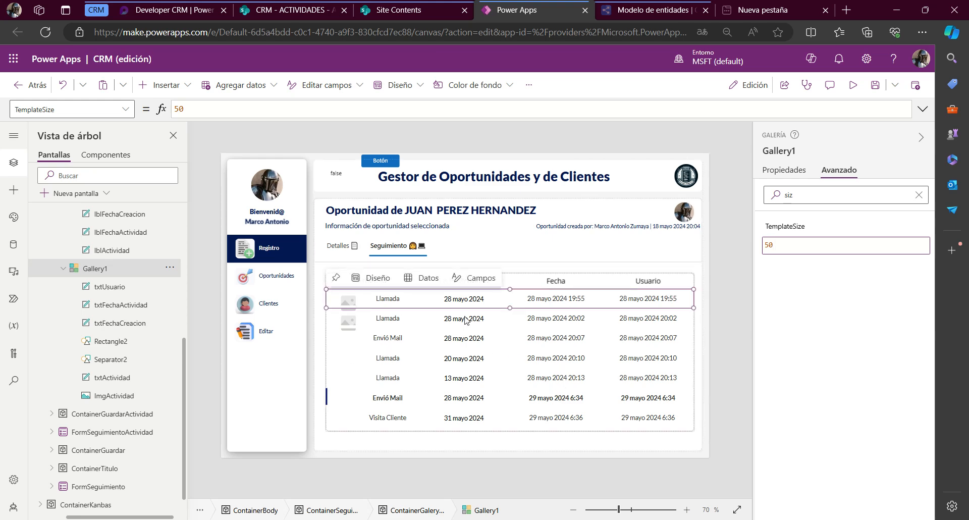
Preview the app to examine the gallery's rows and the Fecha column header, then return to editing
left_click(851, 87)
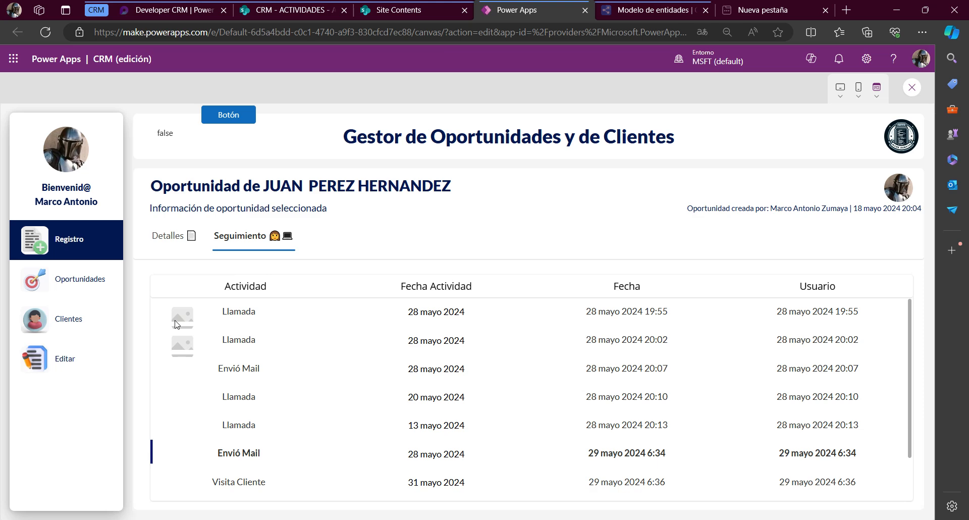
scroll(747, 339, "down", 2)
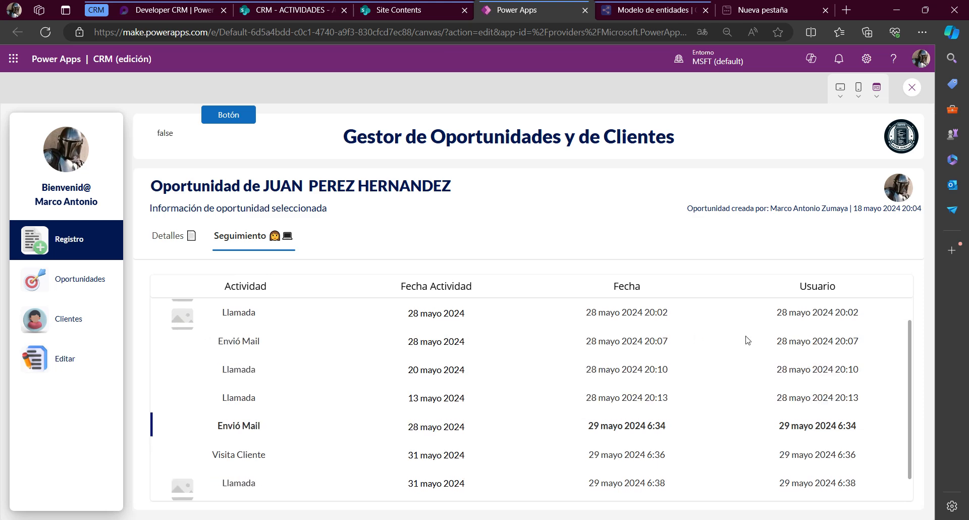
scroll(677, 387, "up", 2)
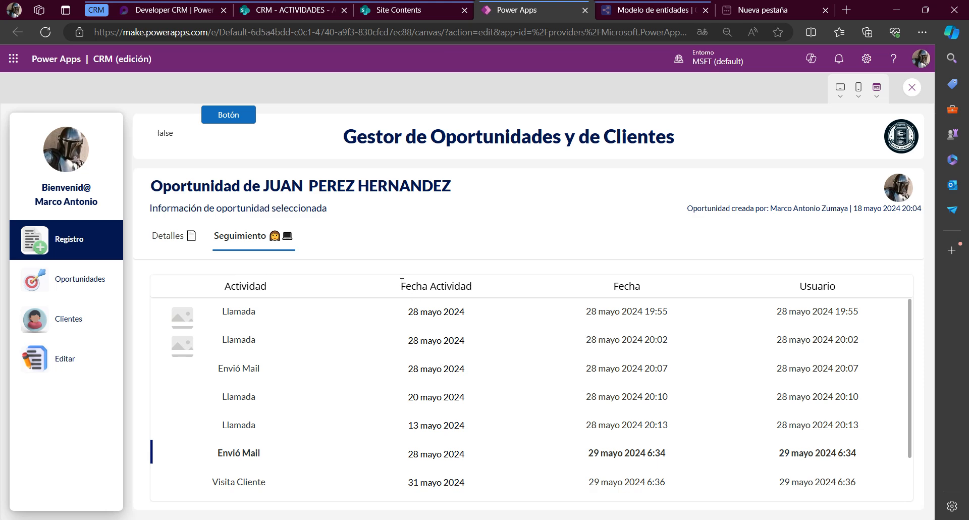
double_click(615, 286)
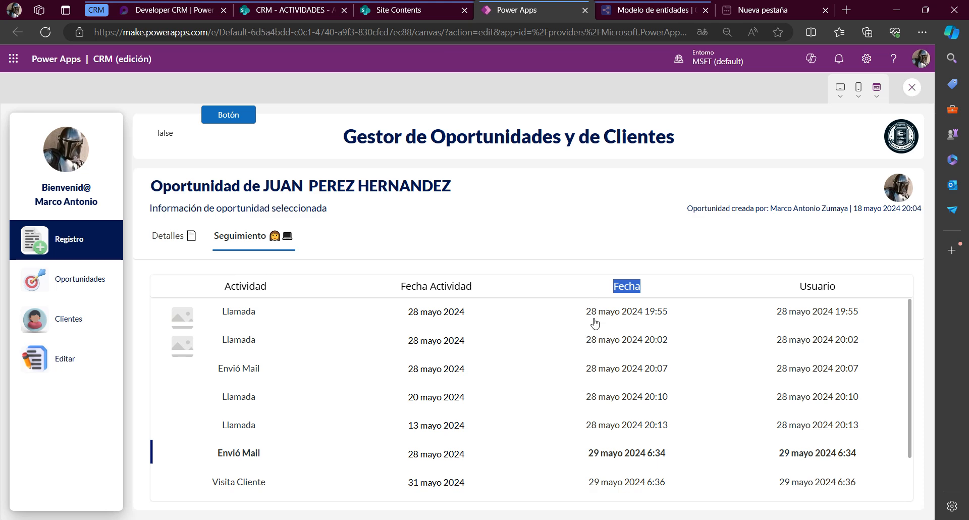
key("Escape")
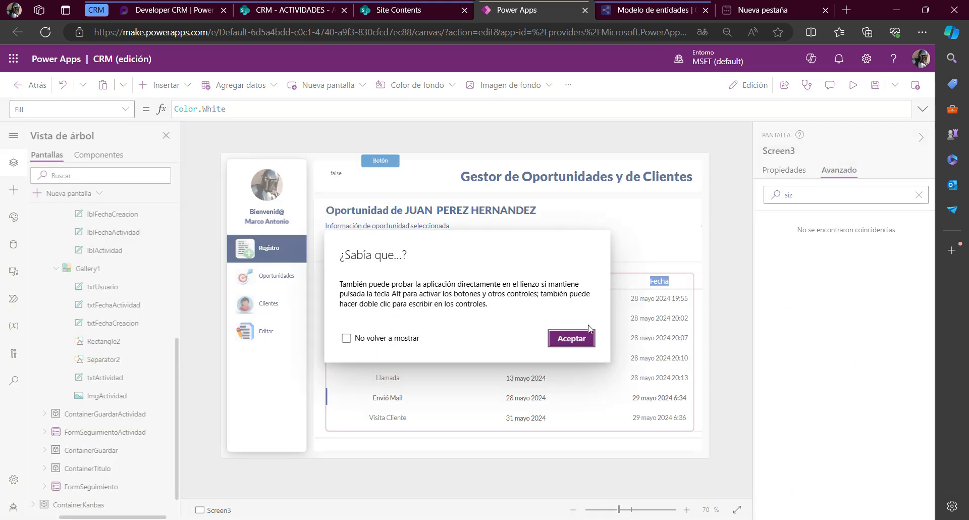
left_click(575, 336)
Set the Text property of the lblFechaCreacion header label to "Fecha de Creaciòn"
left_click(556, 282)
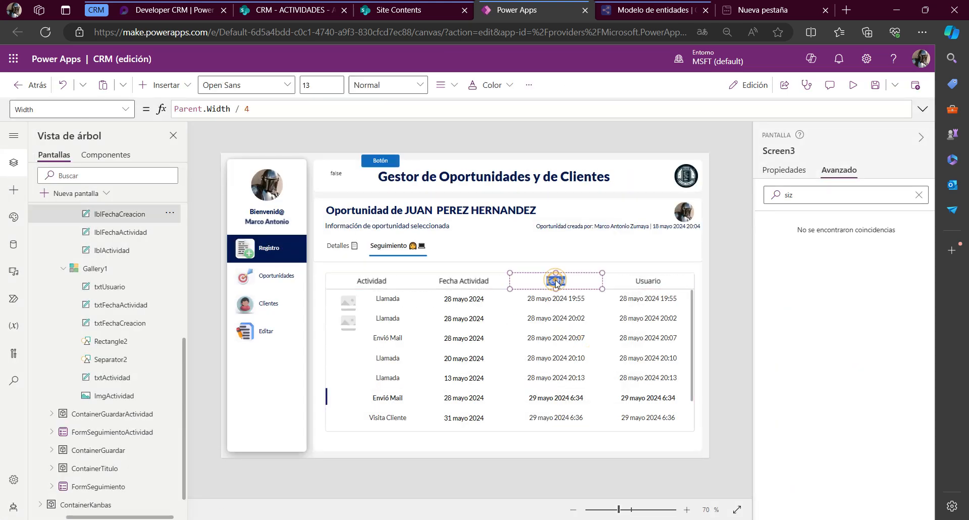
left_click(789, 170)
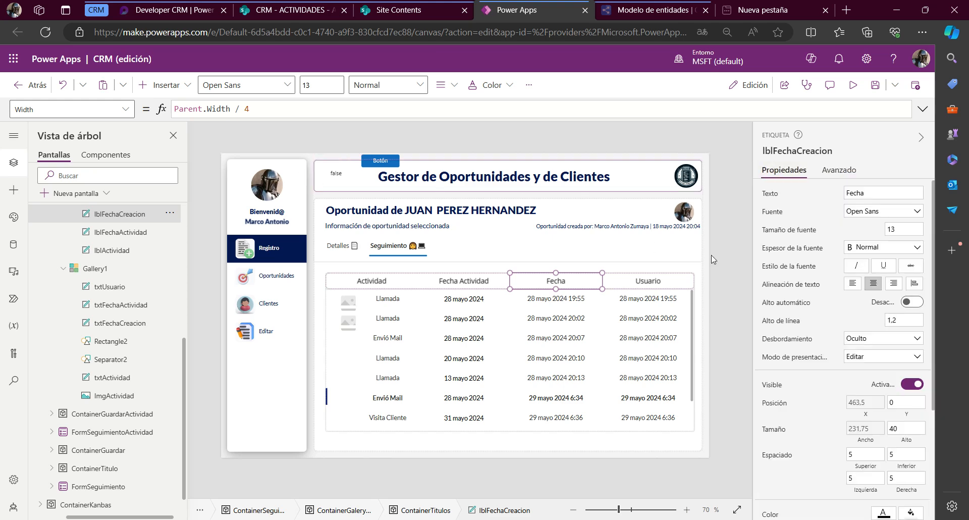
left_click(769, 193)
left_click(264, 107)
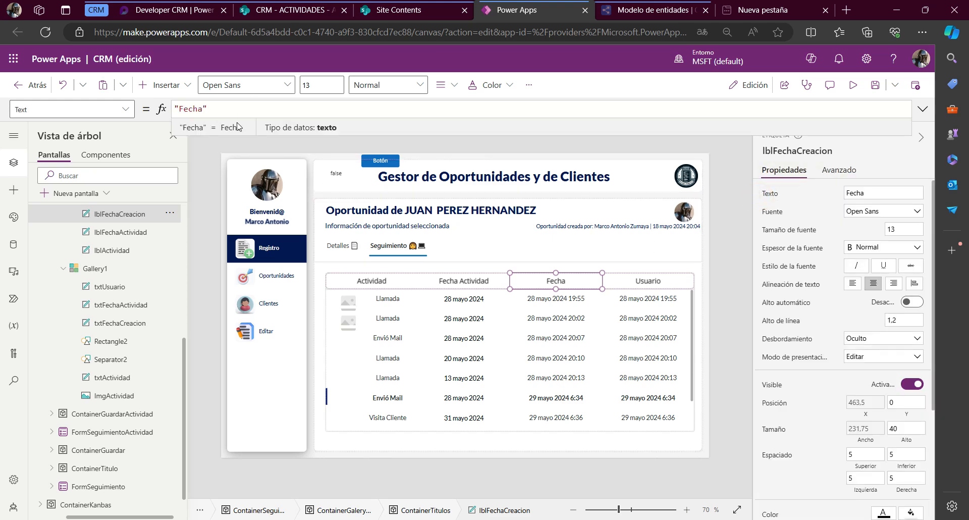
type("de A")
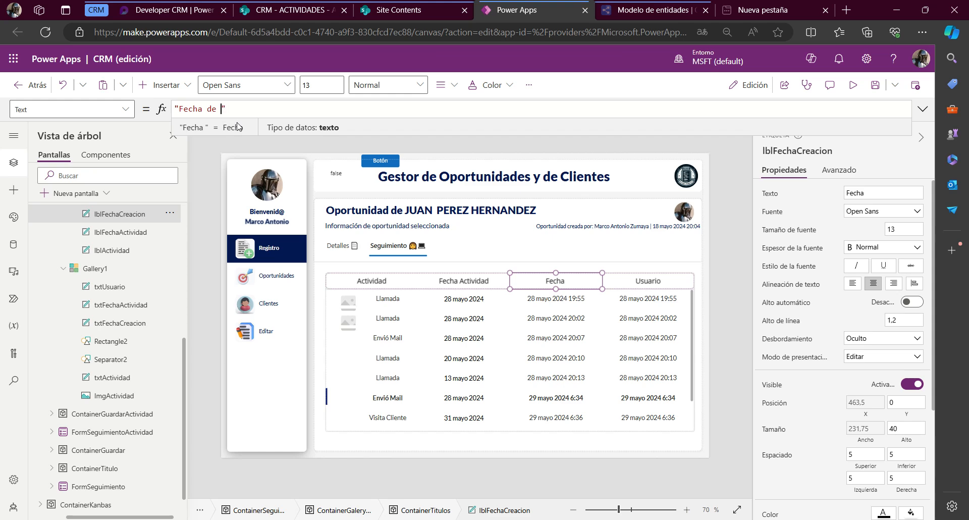
type("Creaciòn")
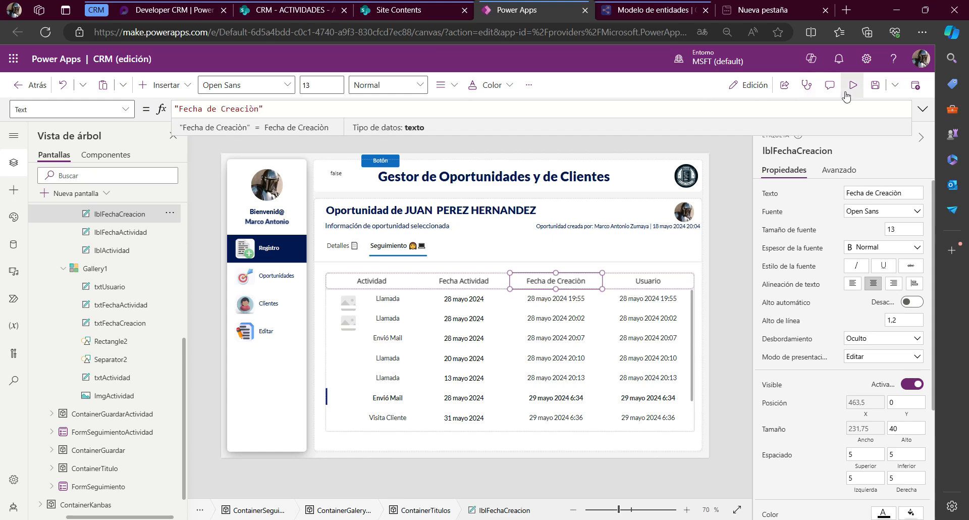
Reword the lblFechaCreacion header label's text to "Fecha de Registro"
double_click(231, 108)
type("RE")
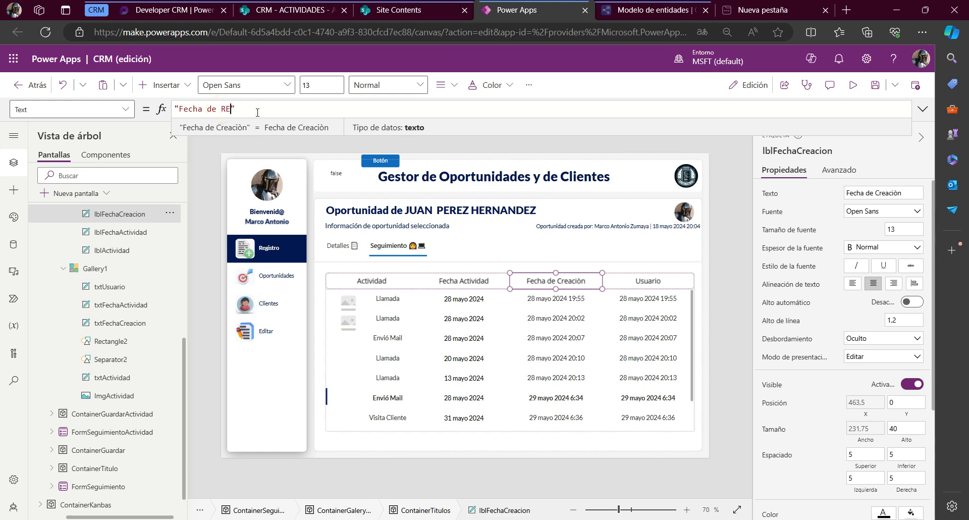
type("g")
key("BackSpace")
type("gist")
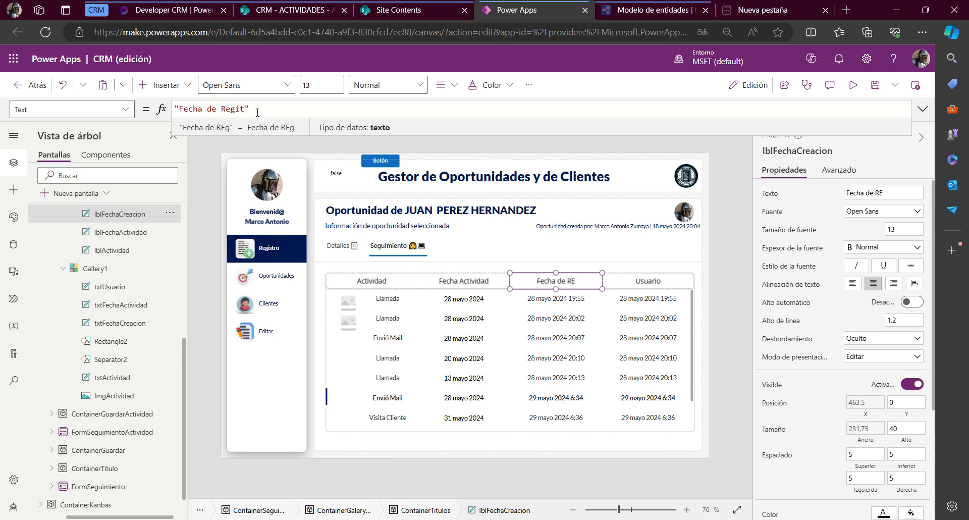
type("r")
key("BackSpace")
key("BackSpace")
type("stro")
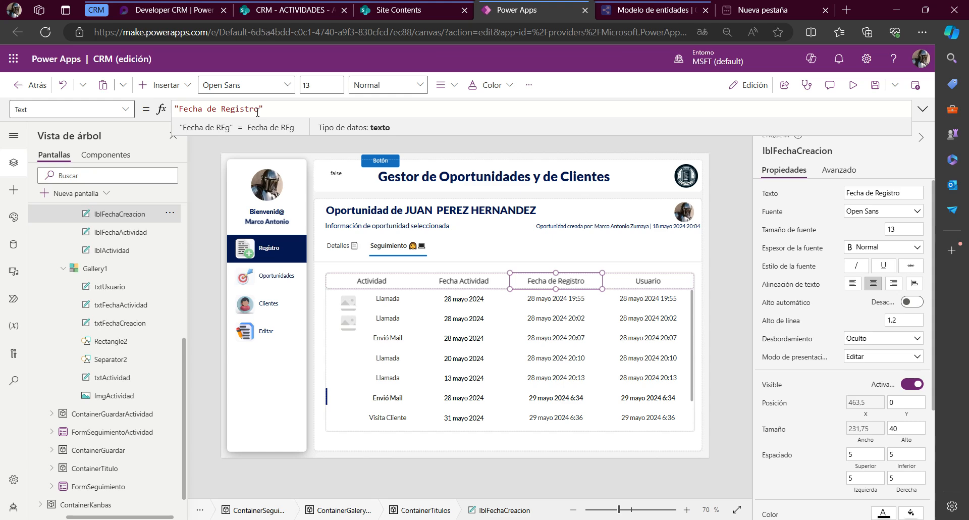
Preview the app to compare the activity, activity-date and registration-date columns across the gallery rows, then return to editing
key("F5")
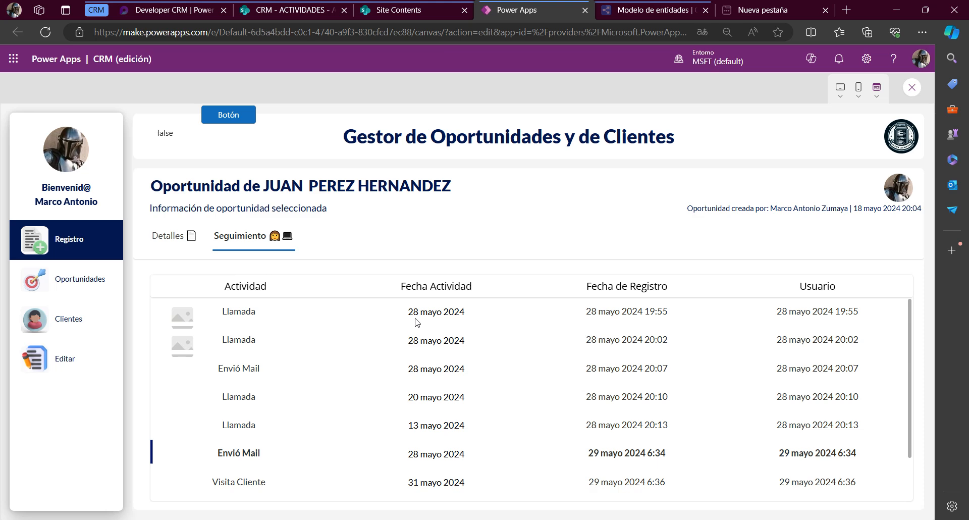
left_click_drag(399, 316, 469, 310)
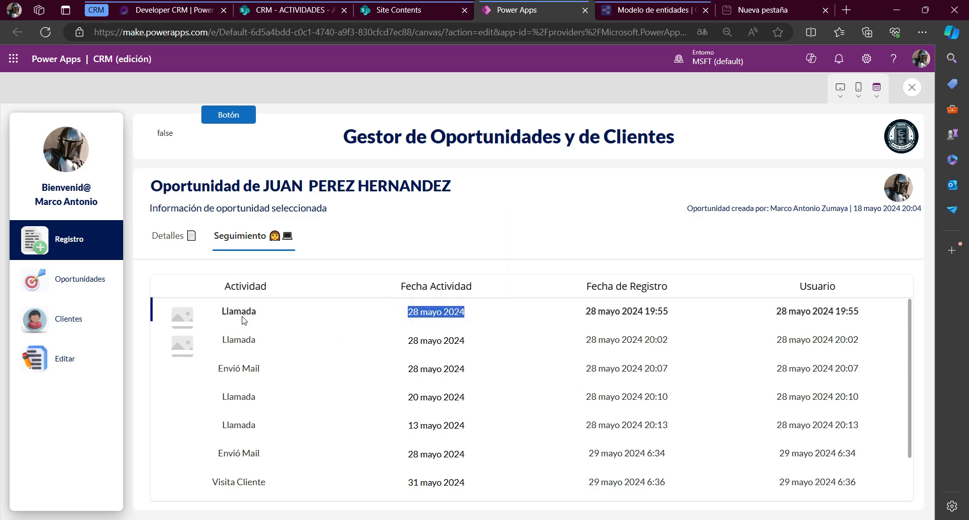
left_click_drag(226, 310, 255, 311)
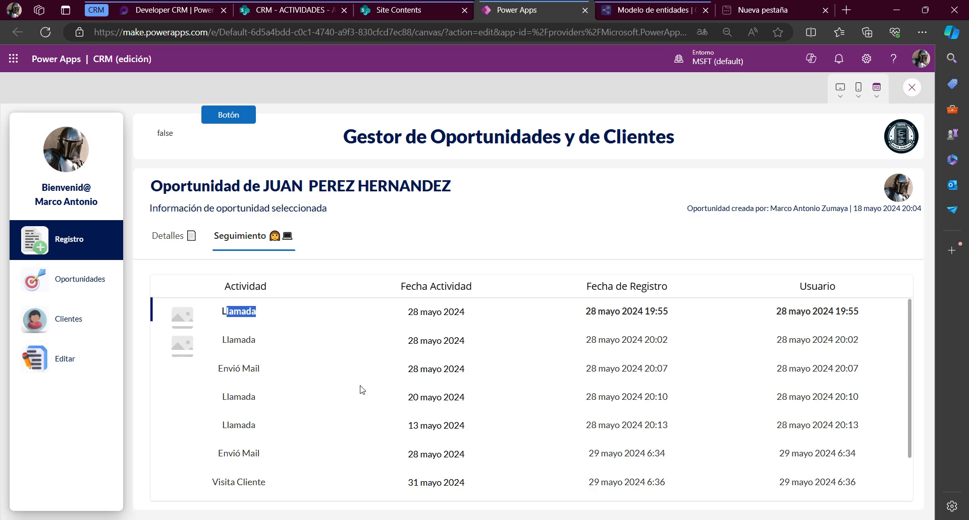
left_click(210, 372)
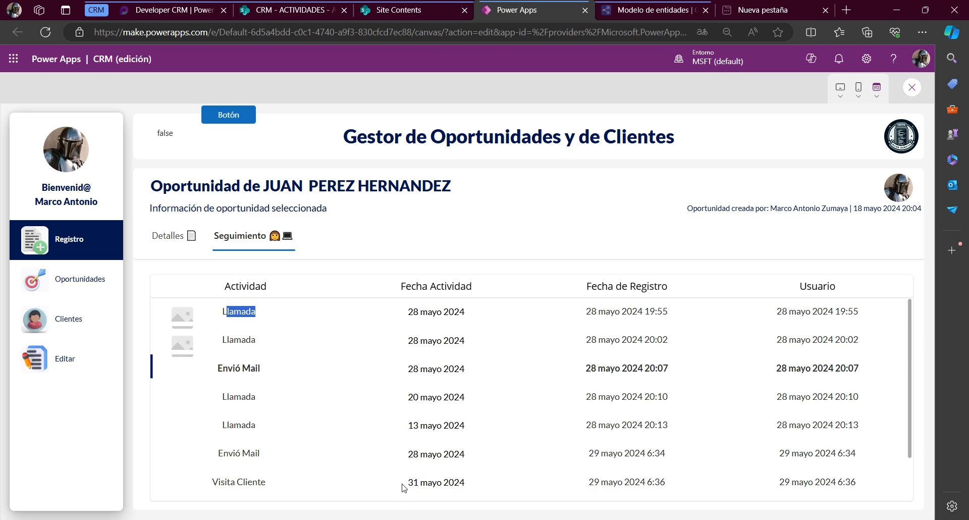
left_click_drag(405, 482, 464, 485)
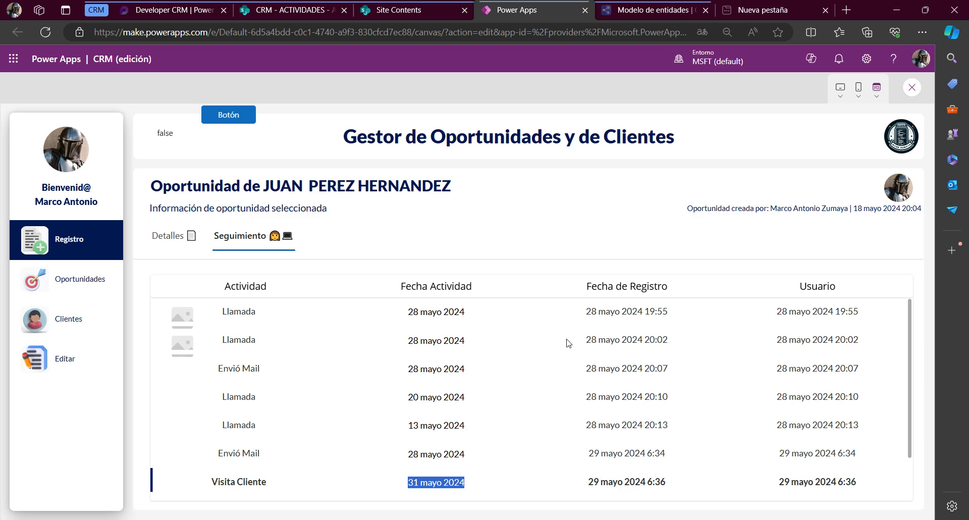
left_click(419, 277)
left_click_drag(664, 284, 665, 425)
left_click(656, 337)
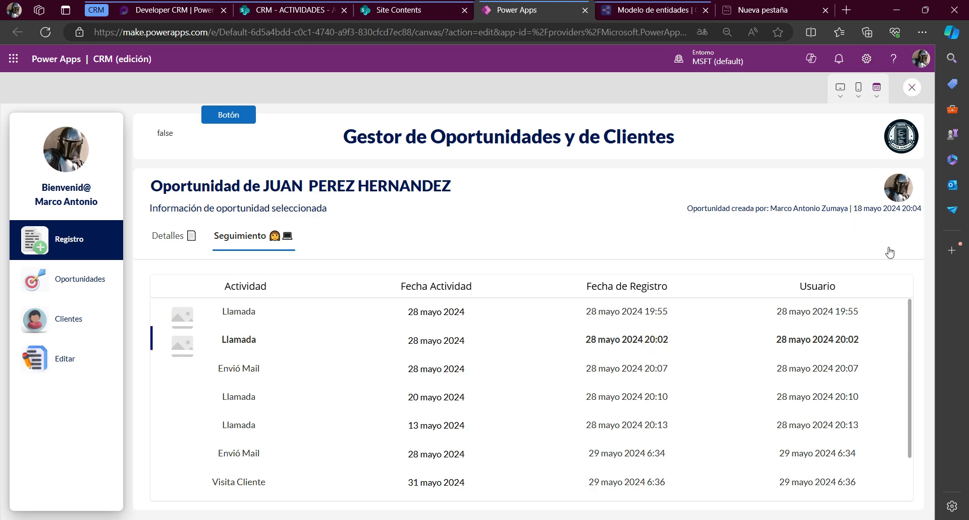
key("Escape")
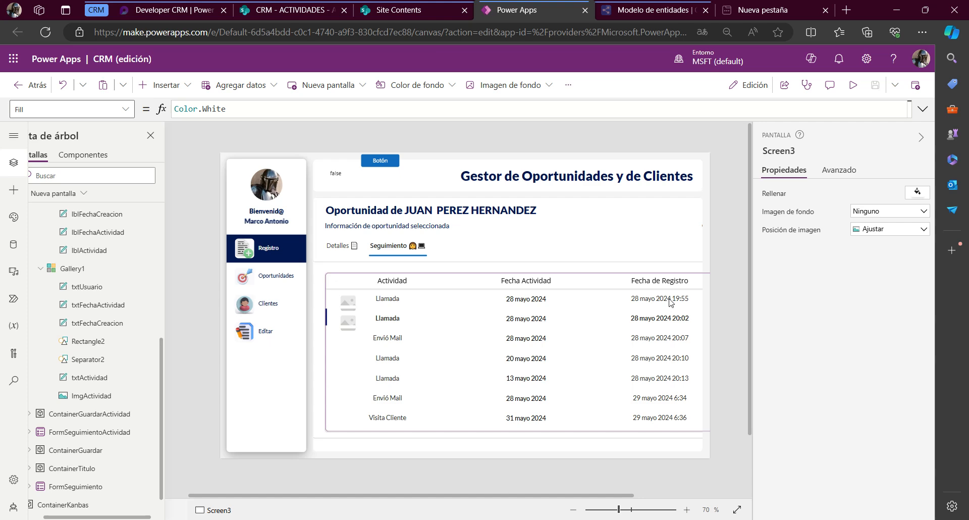
left_click(558, 339)
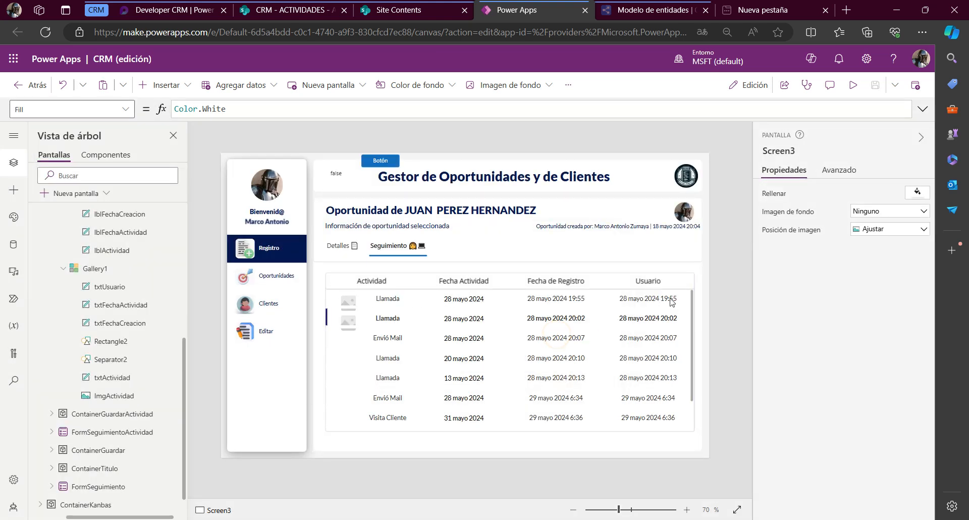
Set the Text property of the txtUsuario label in Gallery1 to ThisItem.'Created By'.DisplayName
left_click(671, 301)
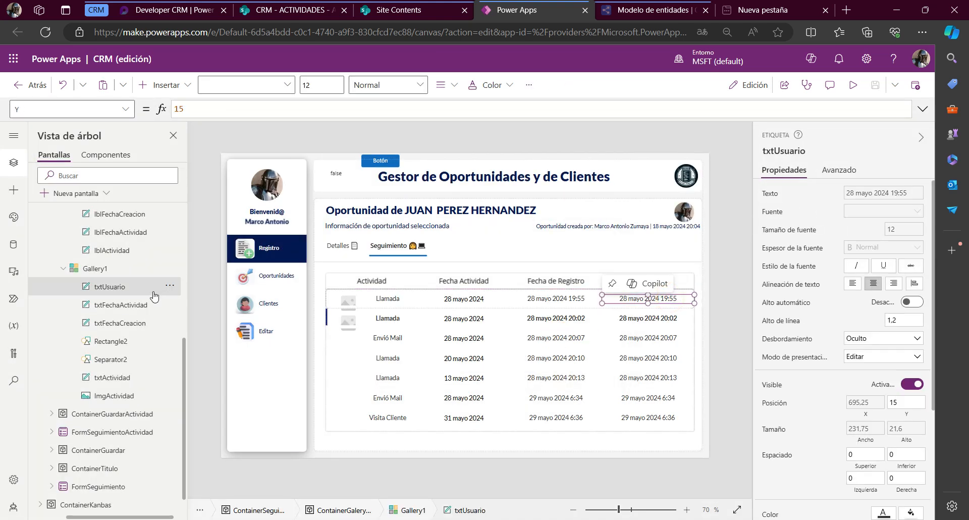
left_click(30, 108)
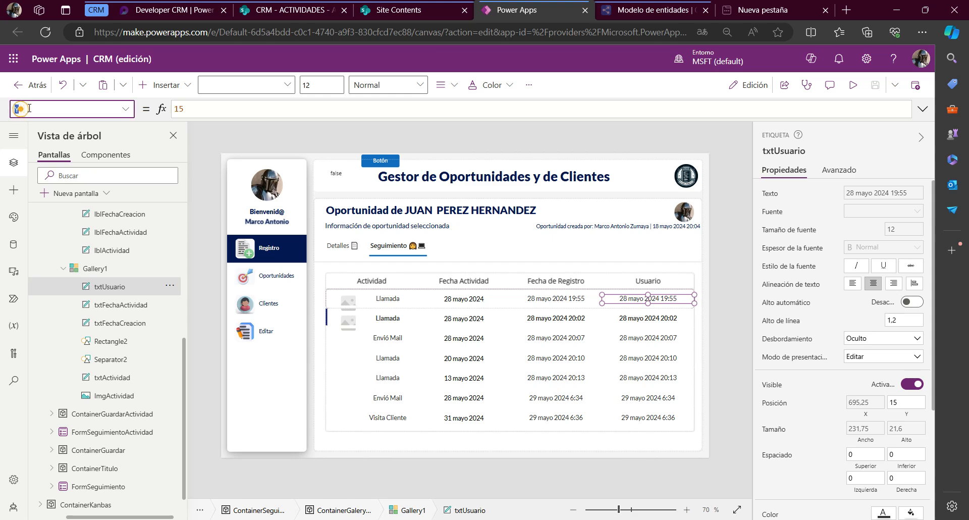
type("Text")
key("Return")
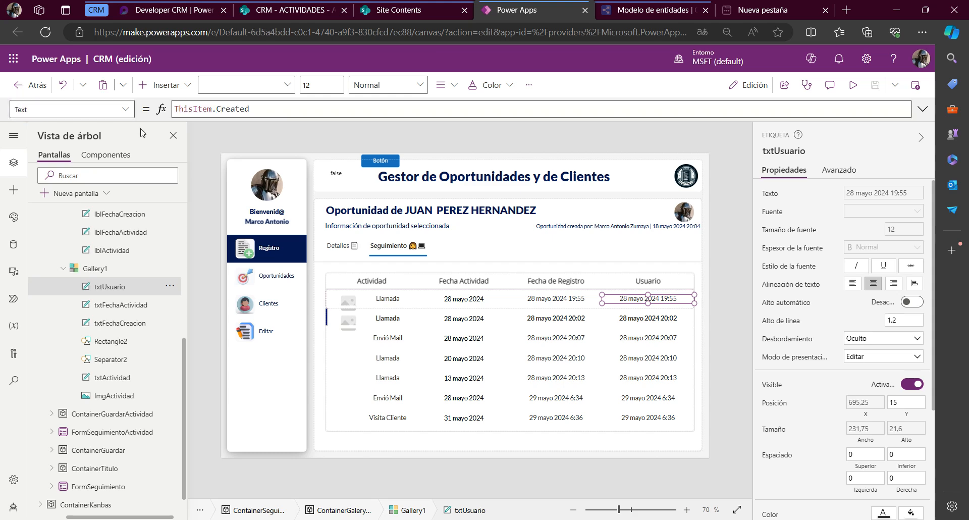
left_click(263, 110)
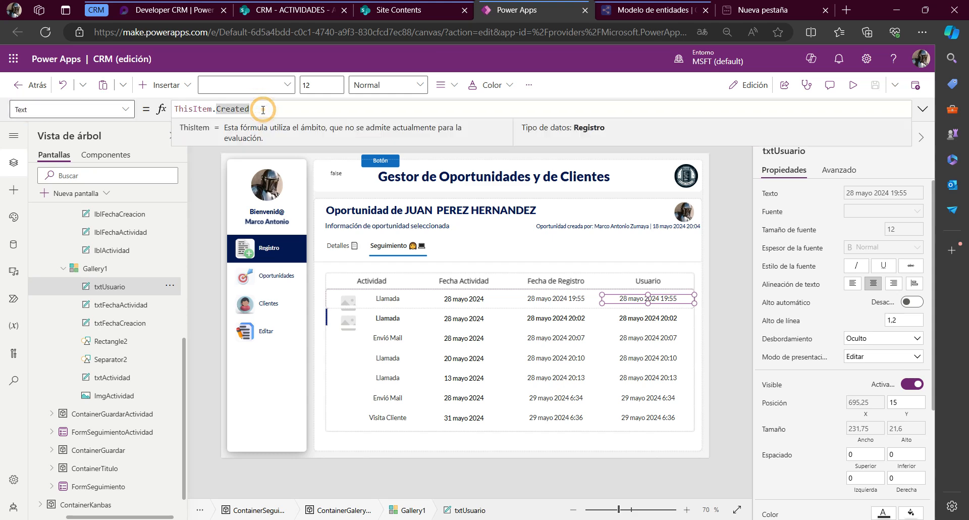
key("BackSpace")
key("BackSpace")
key("BackSpace")
key("BackSpace")
key("BackSpace")
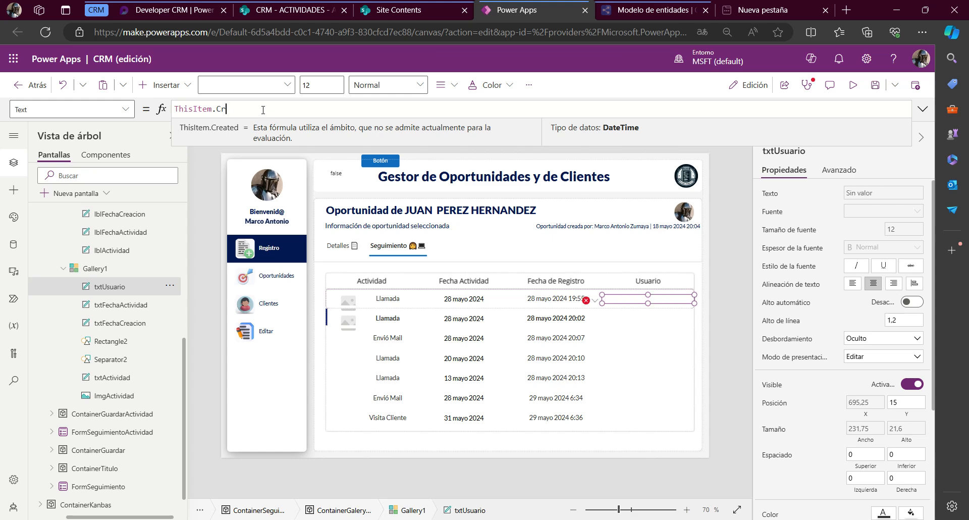
type(".")
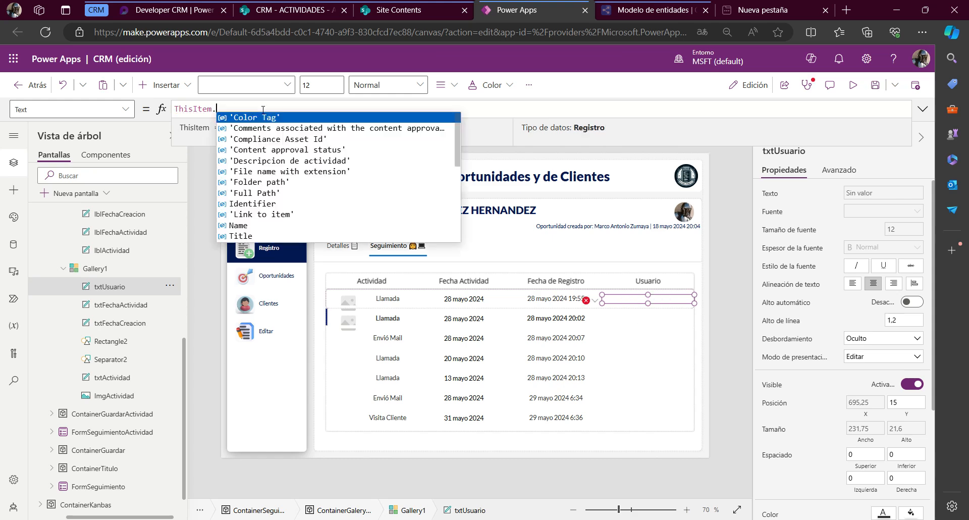
type("cre")
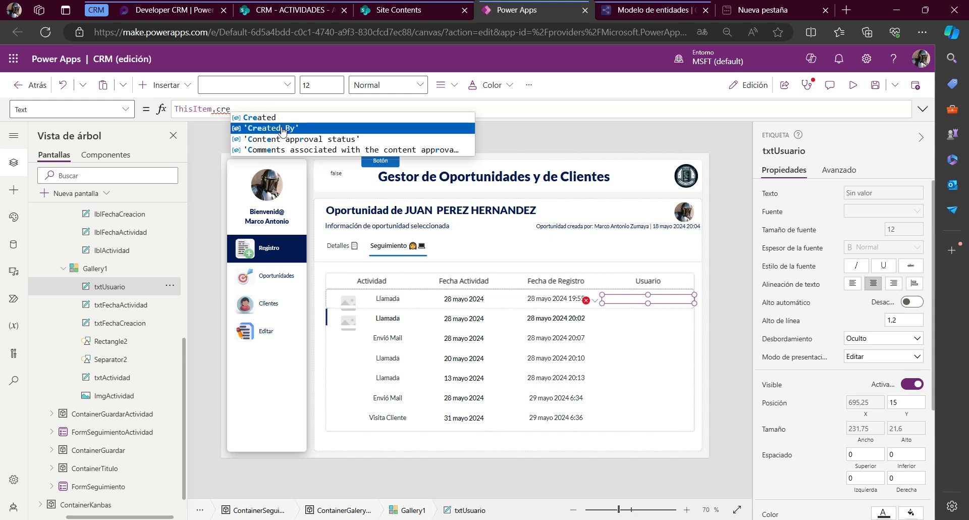
left_click(281, 128)
type(".")
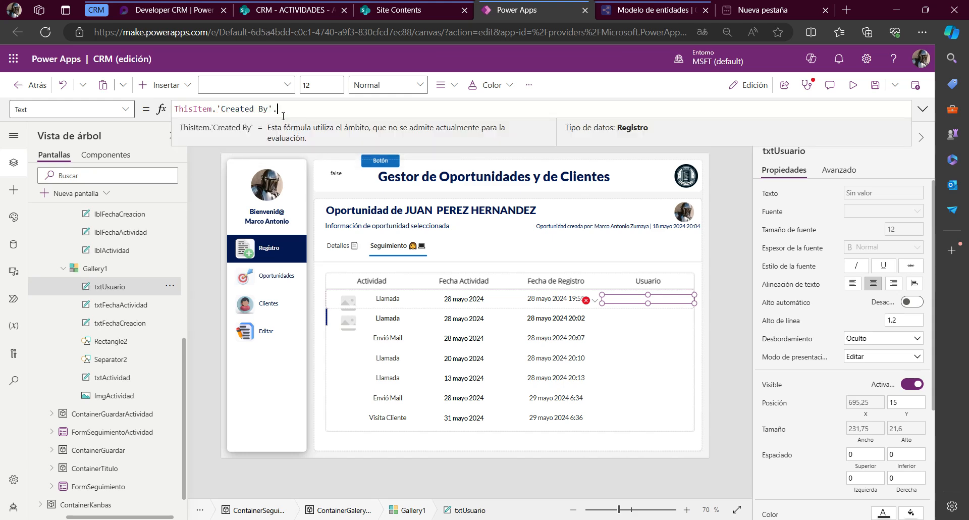
left_click(313, 138)
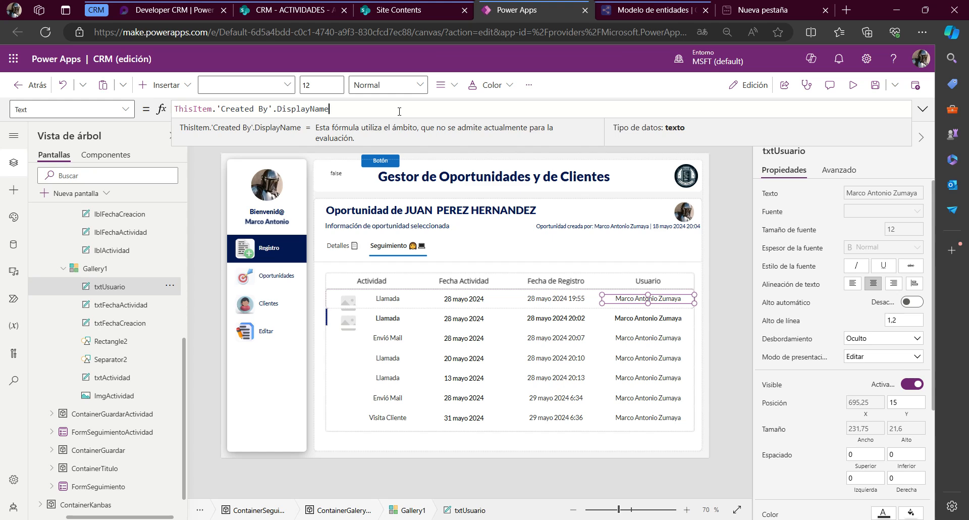
key("ctrl+a")
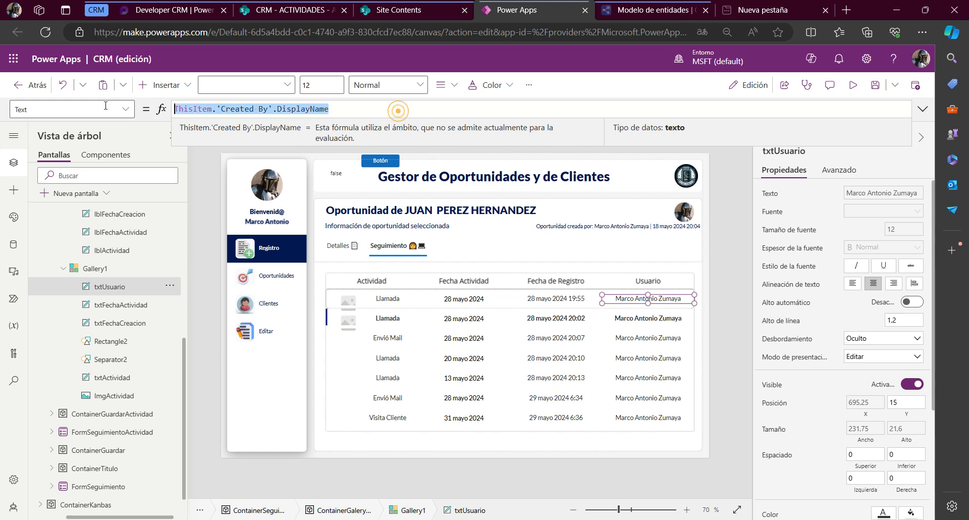
left_click(271, 109)
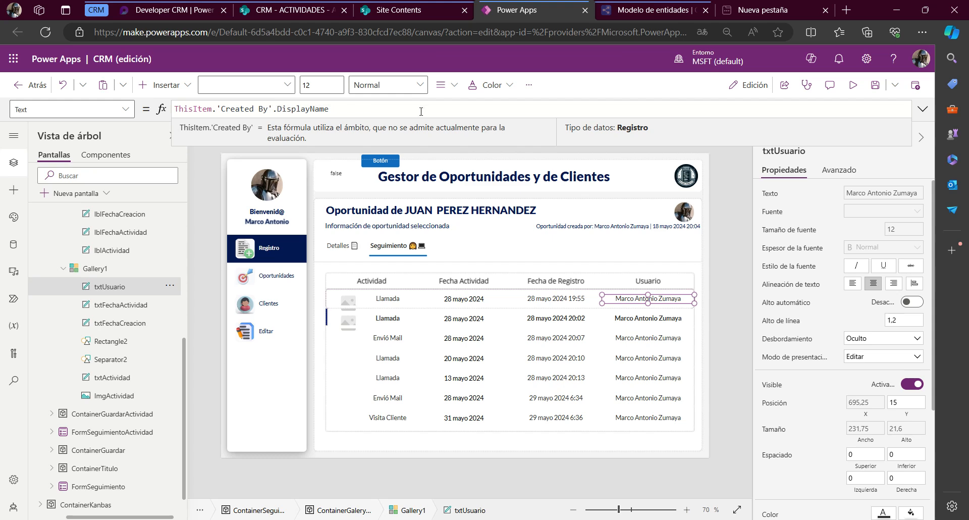
Preview the app to examine the Usuario column alongside the other columns across the gallery rows
left_click(853, 85)
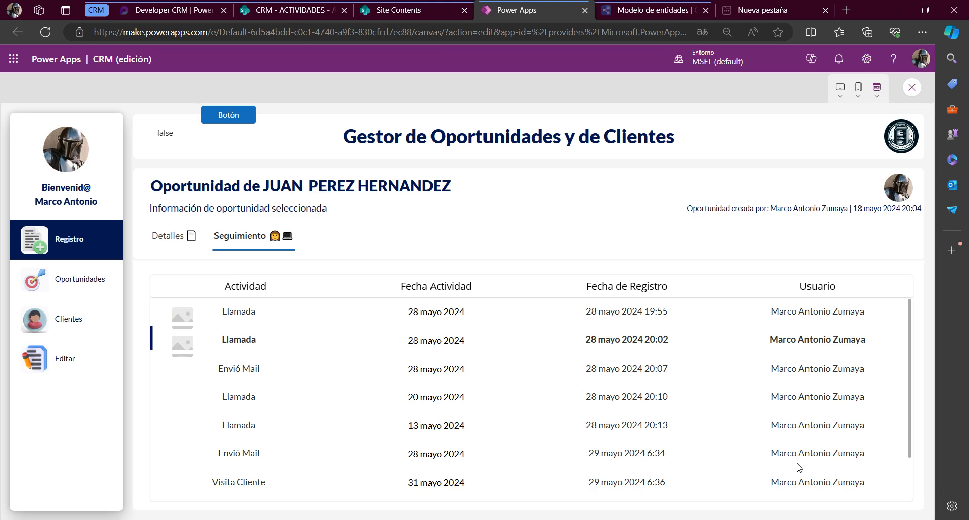
scroll(799, 465, "down", 2)
scroll(781, 489, "up", 2)
scroll(845, 399, "down", 2)
scroll(845, 399, "up", 2)
Switch to the SharePoint ACTIVIDADES list to examine its Id Actividad and Id Oportunidad columns, then return to the Power Apps preview
left_click(277, 12)
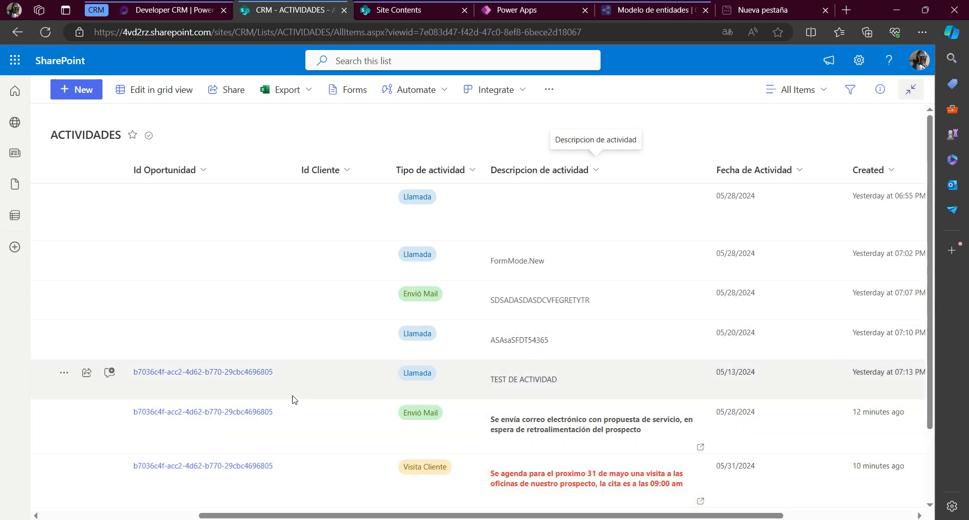
left_click_drag(425, 517, 263, 517)
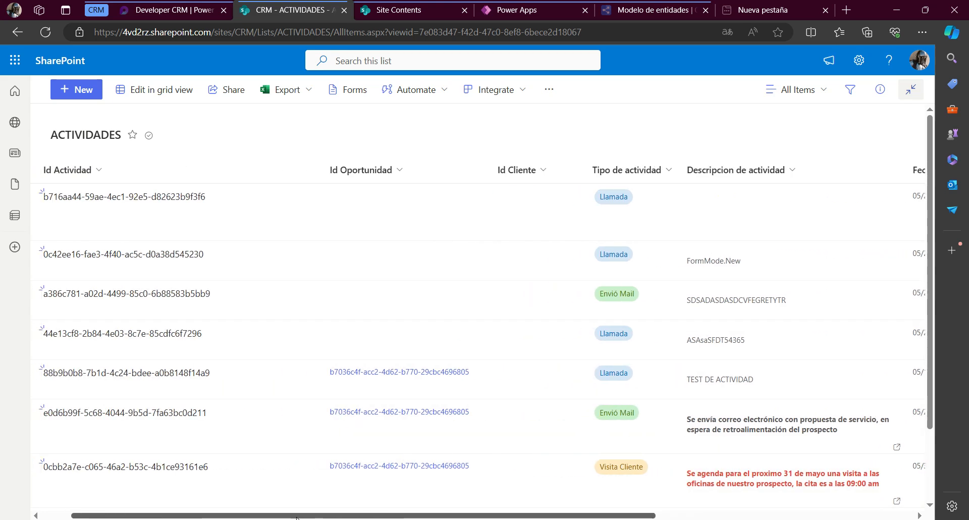
left_click(517, 10)
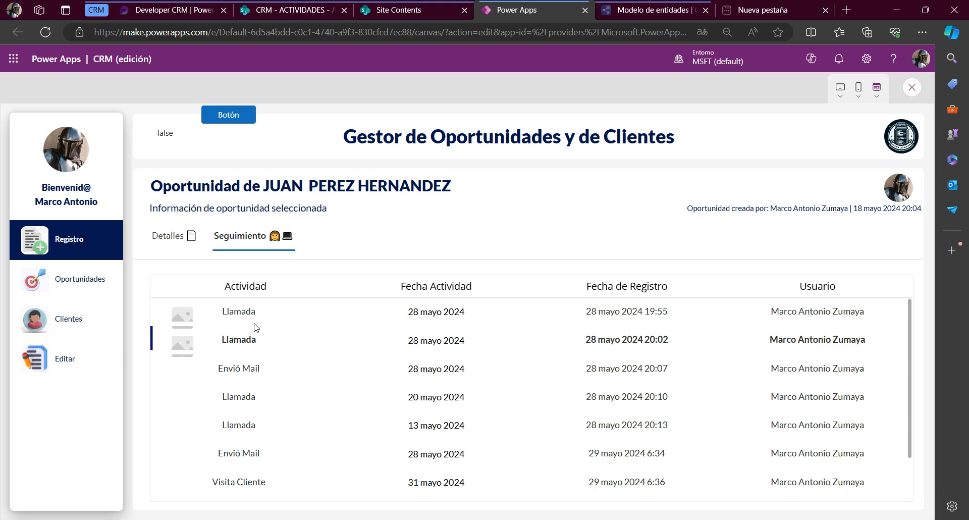
Select the first five activity rows of the previewed gallery one after another to check the selected-row highlight
left_click(240, 313)
left_click(235, 338)
left_click(228, 368)
left_click(225, 396)
left_click(230, 424)
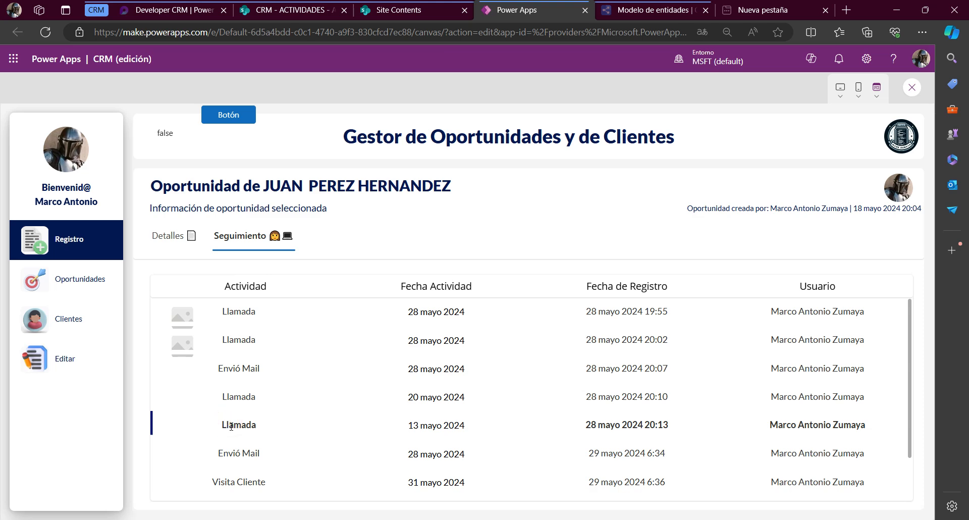
scroll(499, 374, "down", 2)
scroll(499, 375, "up", 2)
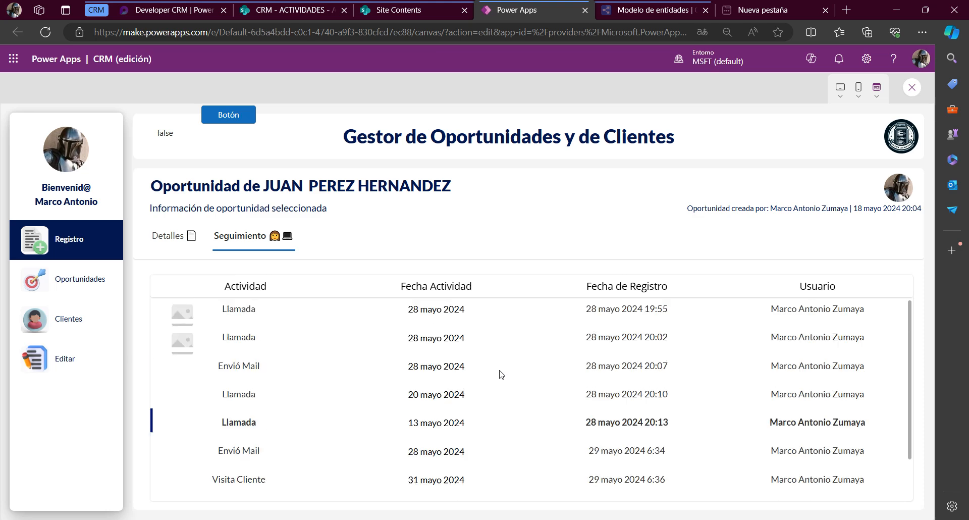